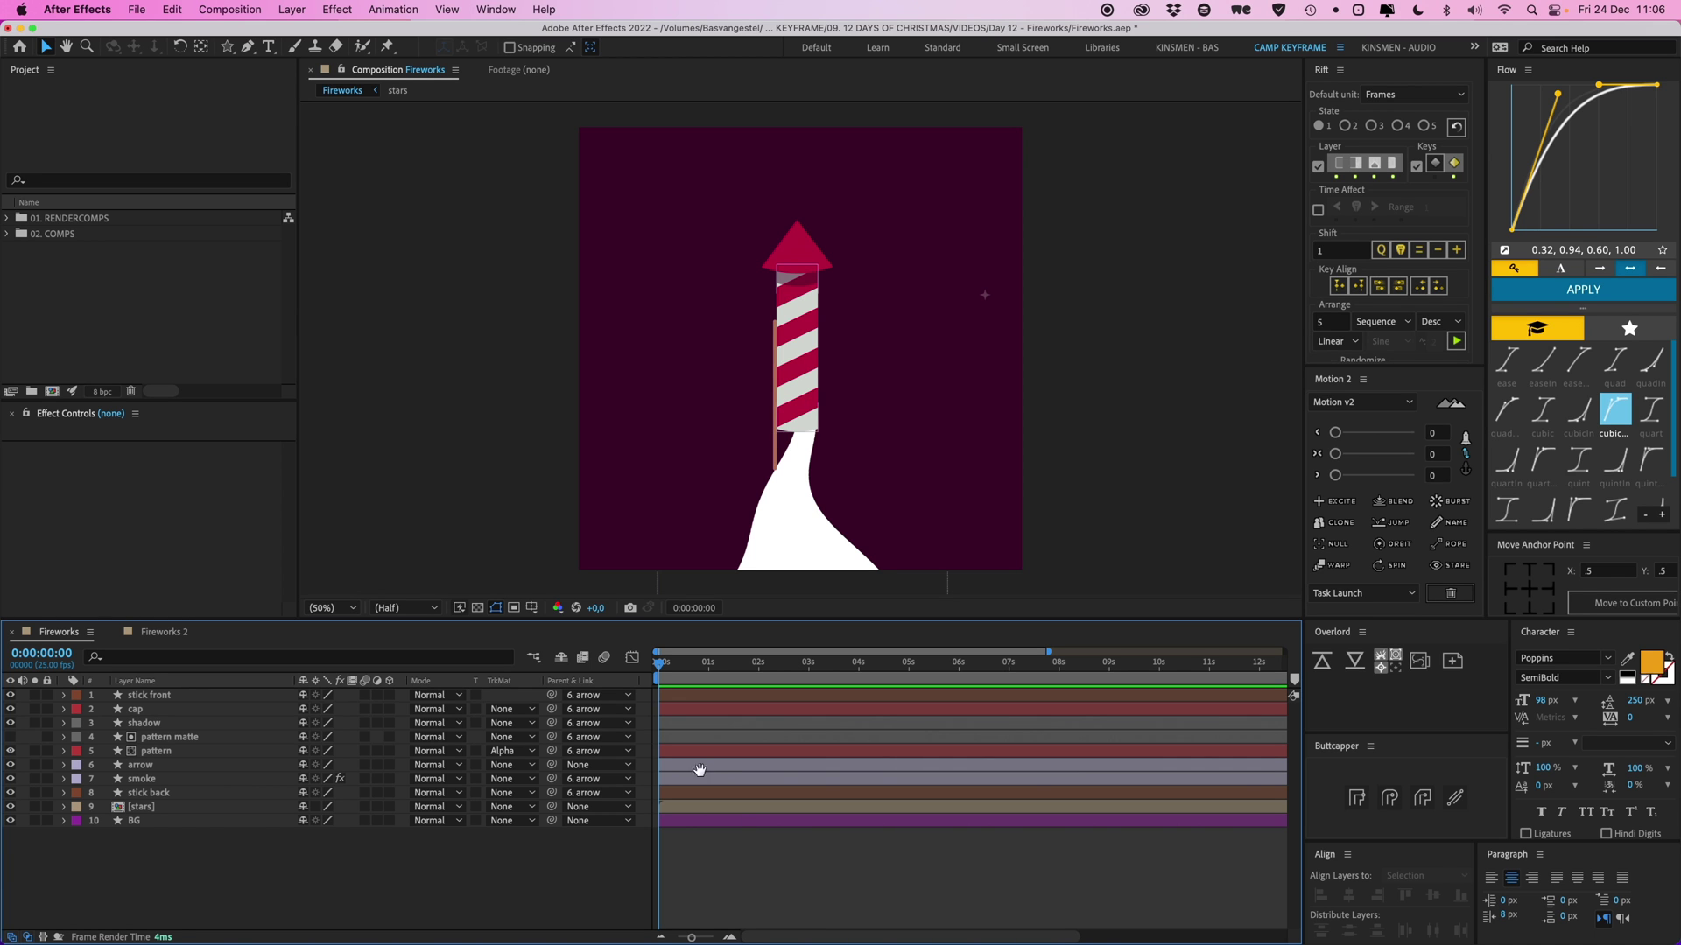
Preview the Fireworks animation, then open Fireworks 2 and lock its BG layer
{"action": "key", "text": "space"}
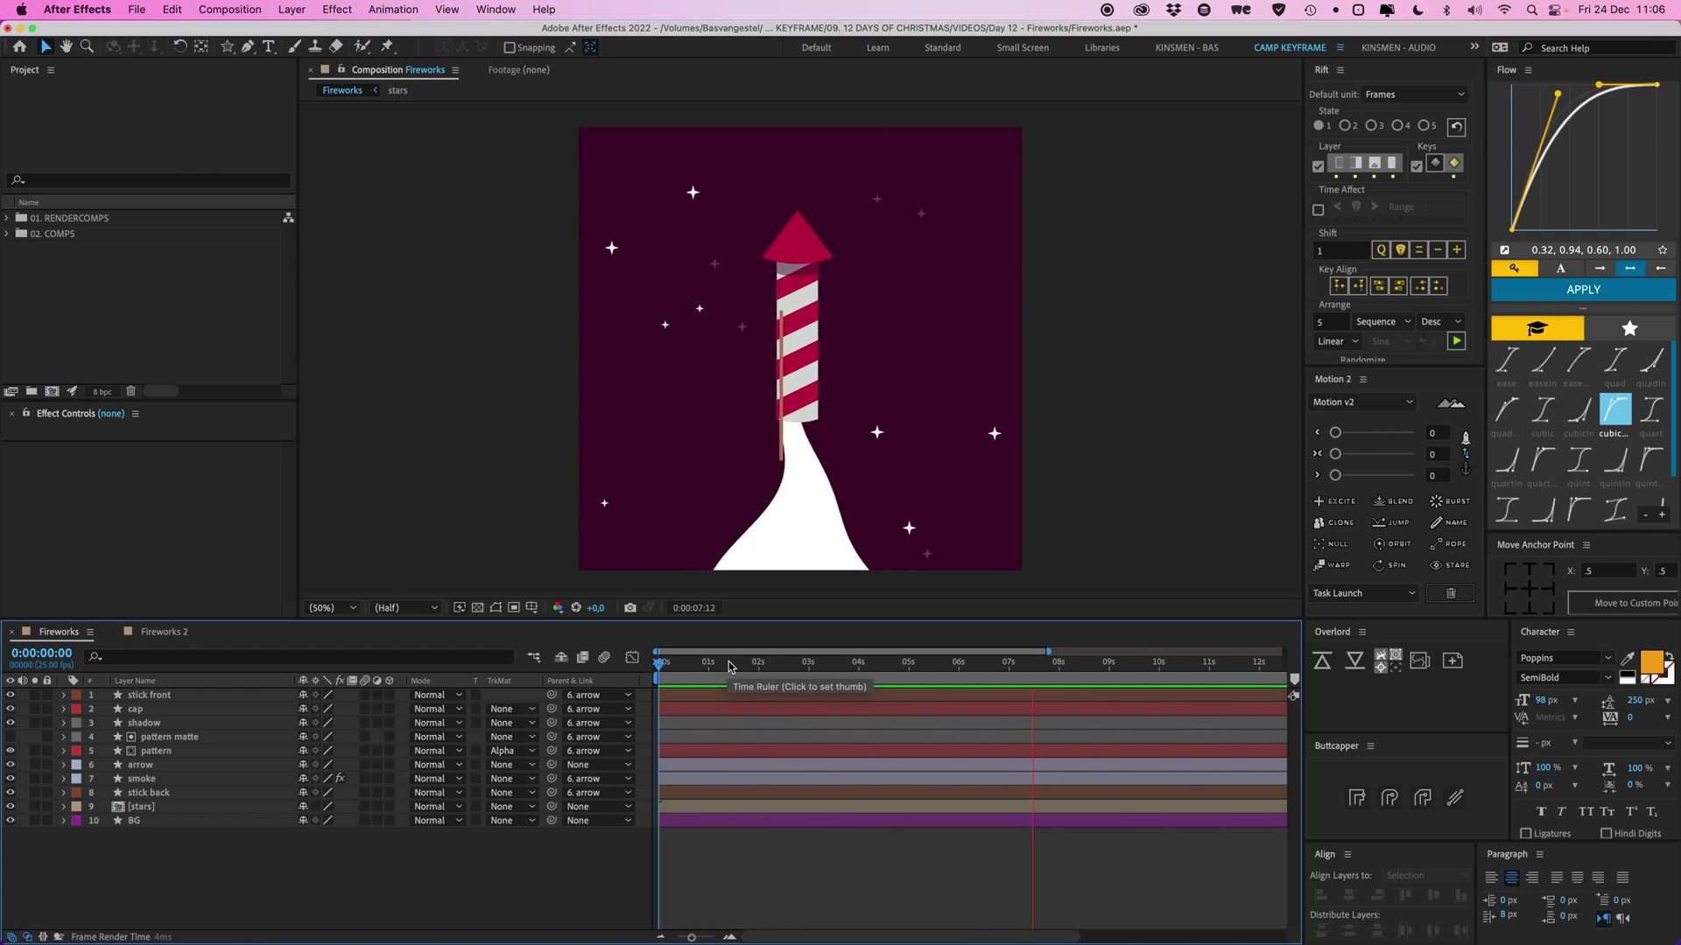
{"action": "key", "text": "space"}
{"action": "key", "text": "space"}
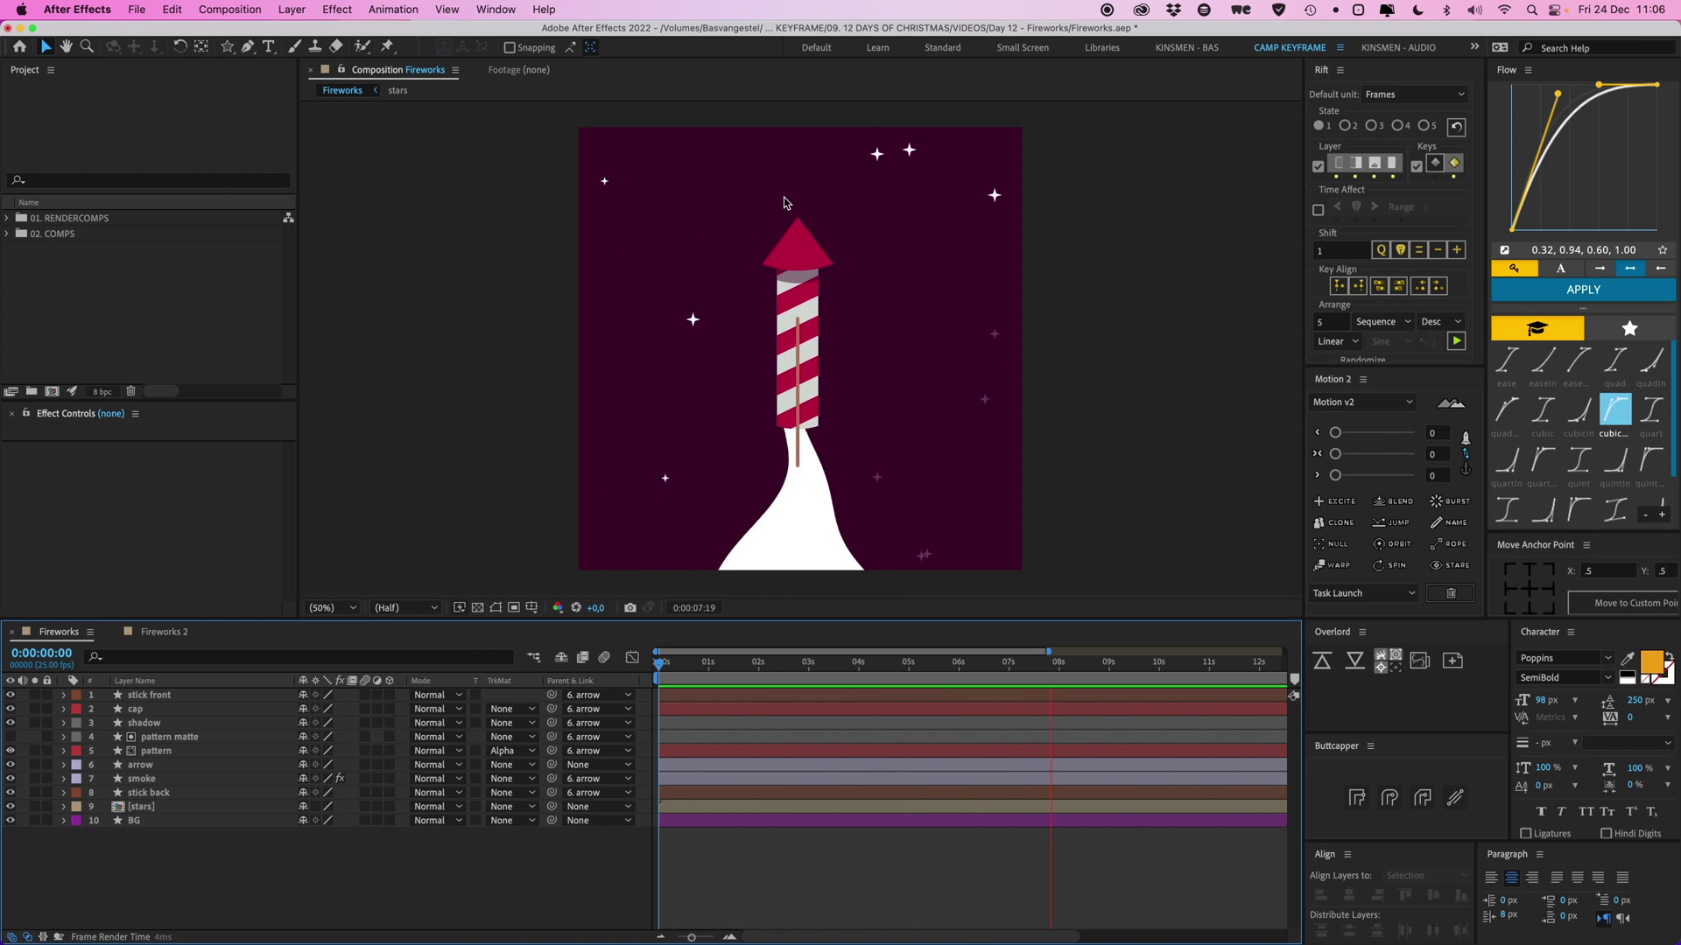
{"action": "key", "text": "space"}
{"action": "left_click", "coordinate": [166, 632]}
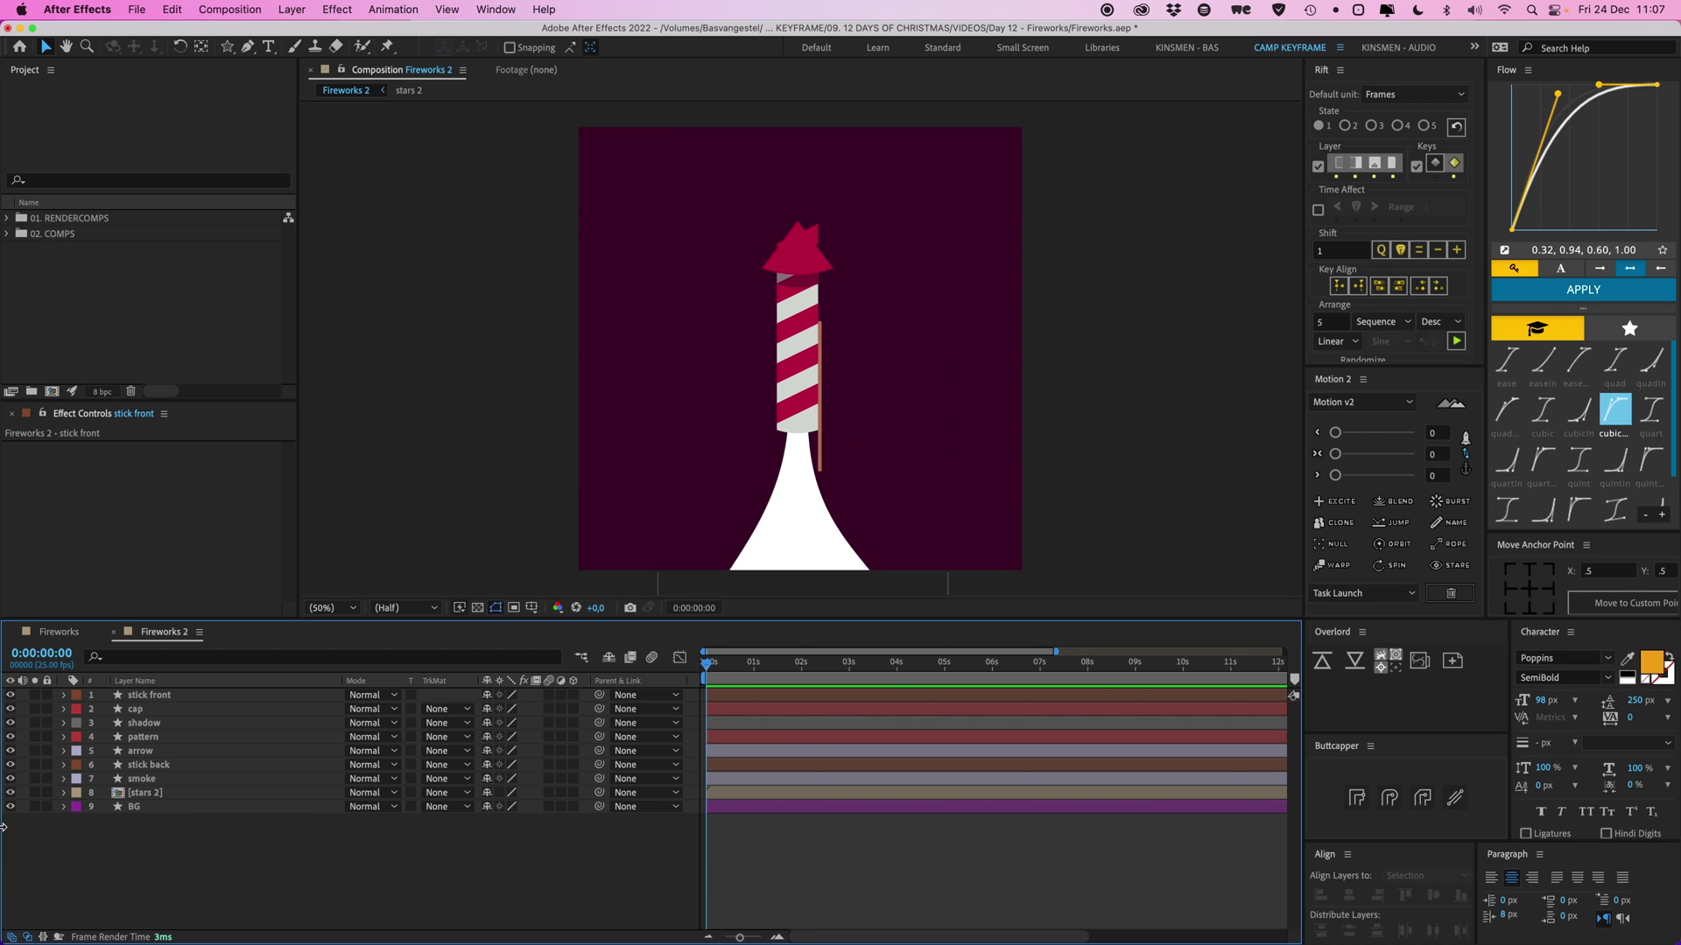
{"action": "left_click", "coordinate": [168, 802]}
{"action": "left_click", "coordinate": [48, 806]}
Inspect the stars 2, smoke, stick back and stick front layers, undoing a test move of stick front
{"action": "left_click", "coordinate": [147, 794]}
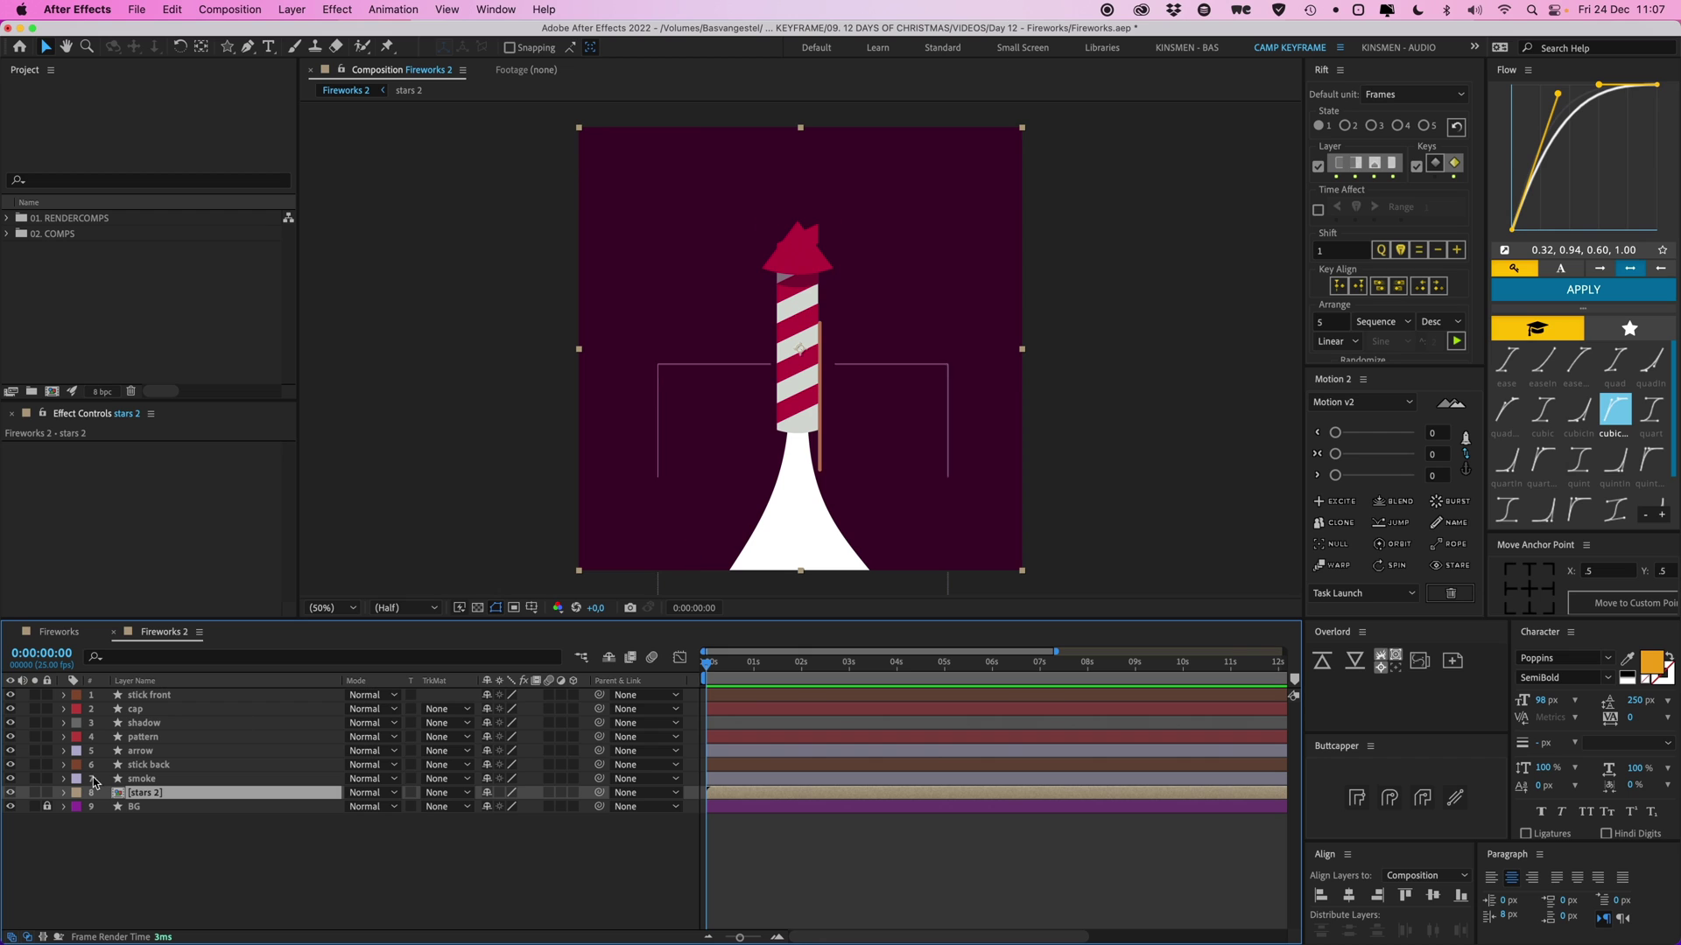
{"action": "left_click", "coordinate": [149, 779]}
{"action": "left_click", "coordinate": [174, 766]}
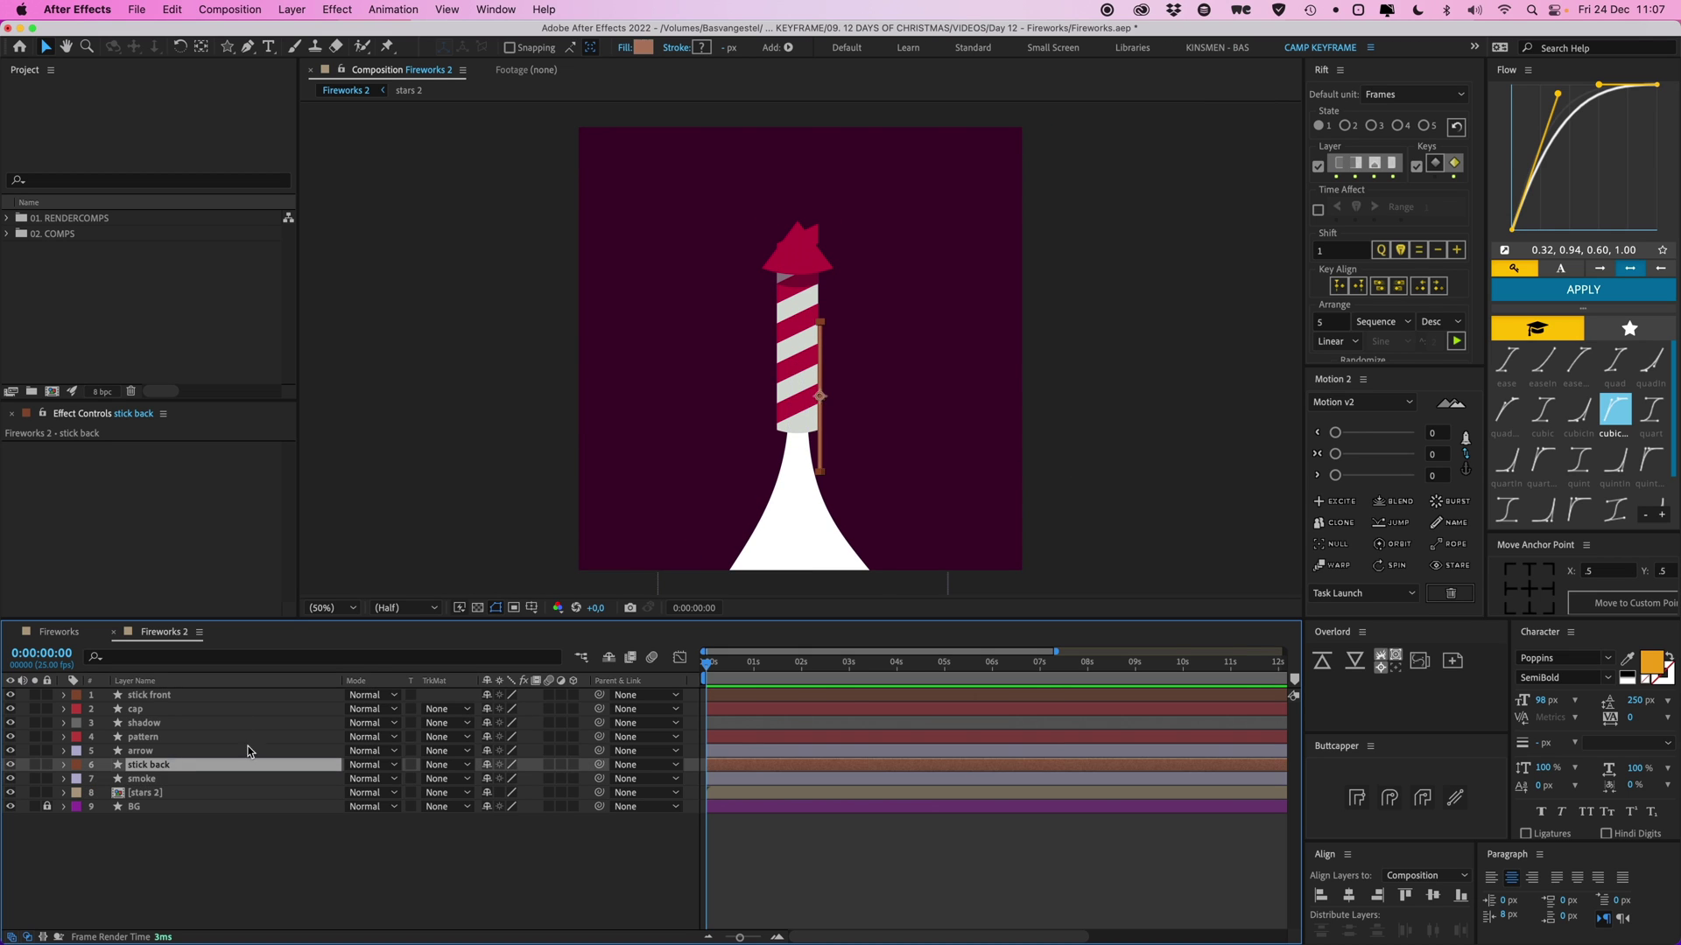
{"action": "key", "text": "period"}
{"action": "key", "text": "period"}
{"action": "key", "text": "comma"}
{"action": "left_click", "coordinate": [165, 696]}
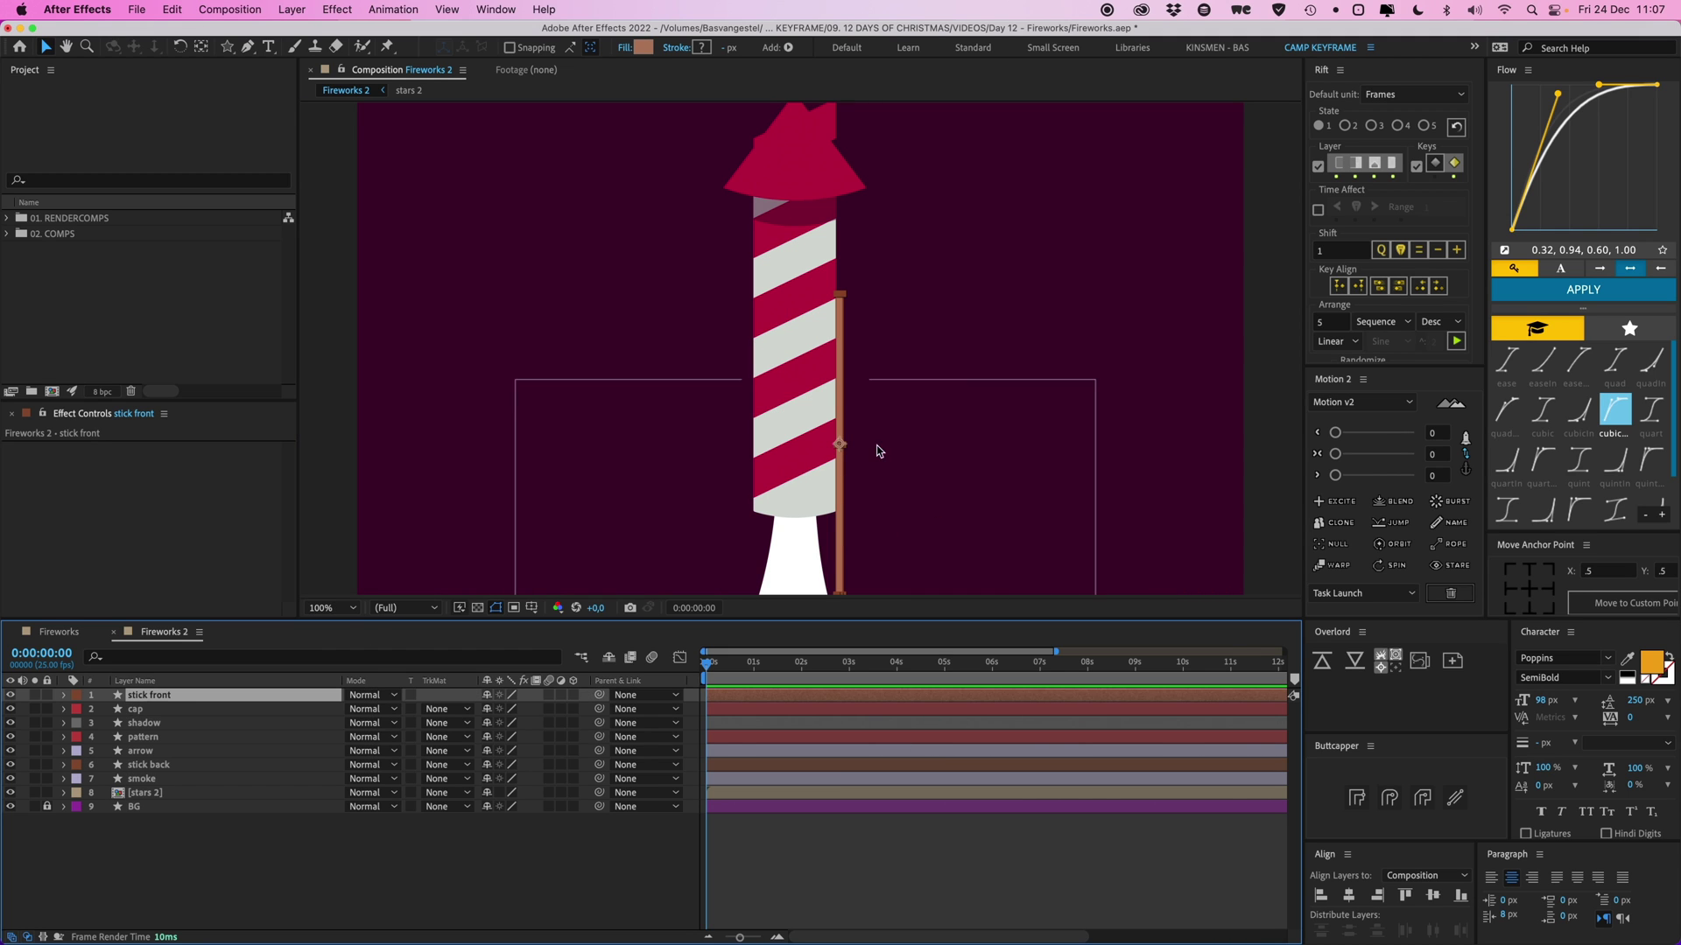
{"action": "left_click_drag", "start_coordinate": [838, 475], "coordinate": [868, 476]}
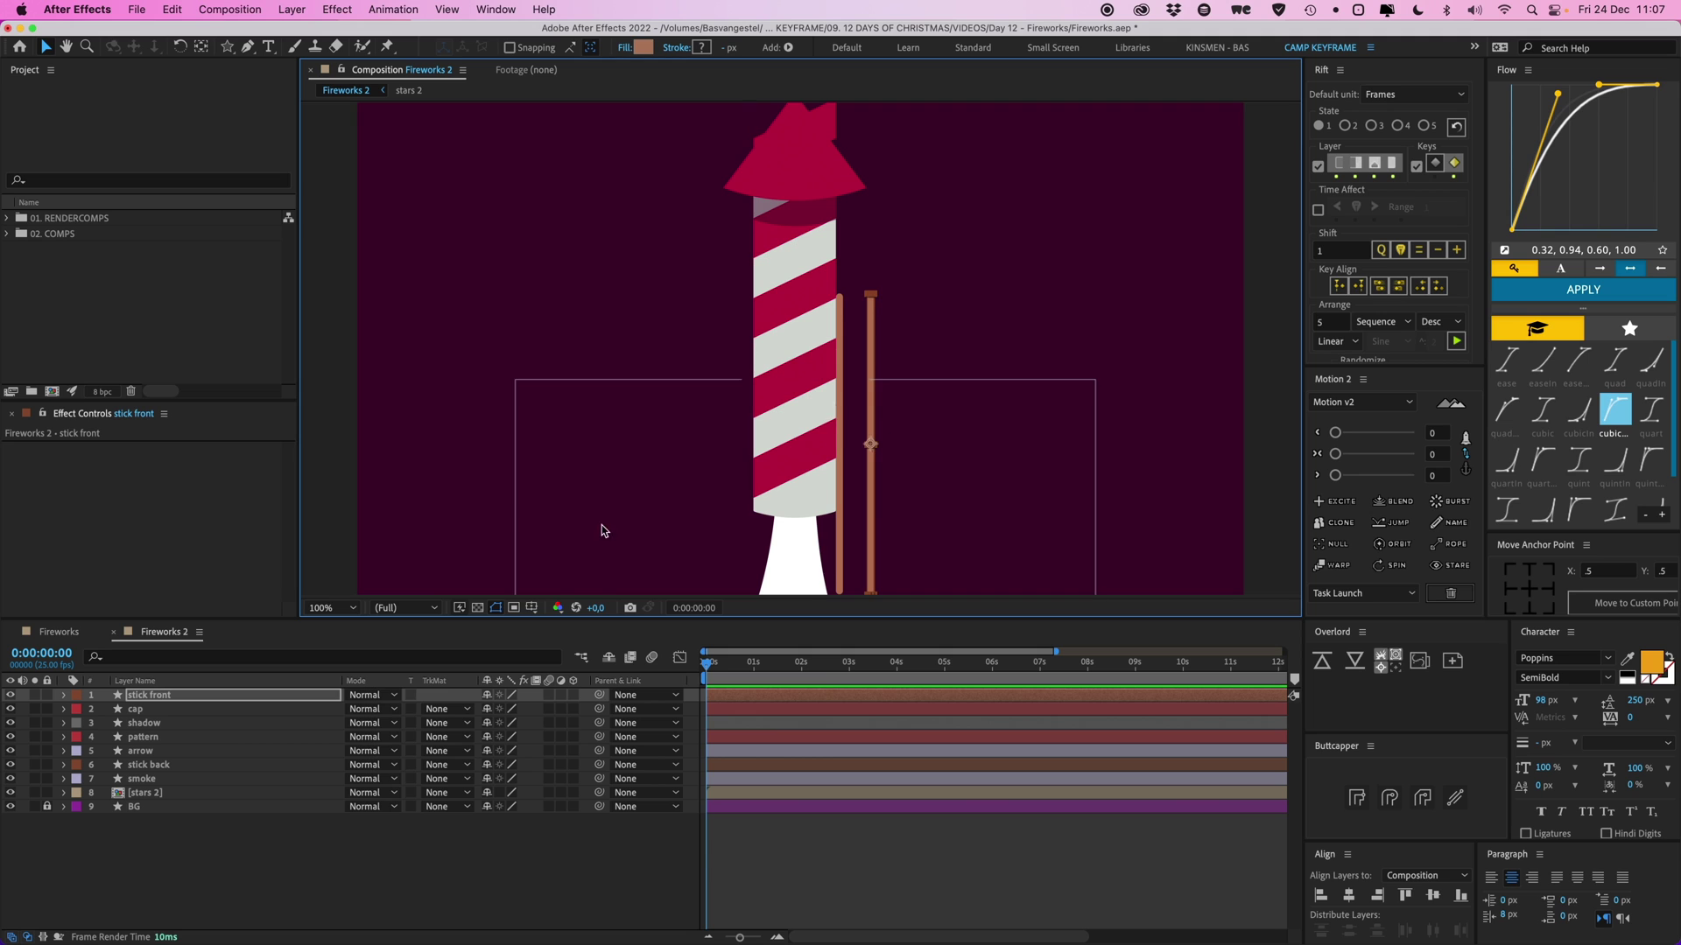
{"action": "key", "text": "super+z"}
Inspect the arrow and stripe pattern layers by test-moving each shape and undoing
{"action": "left_click", "coordinate": [154, 752]}
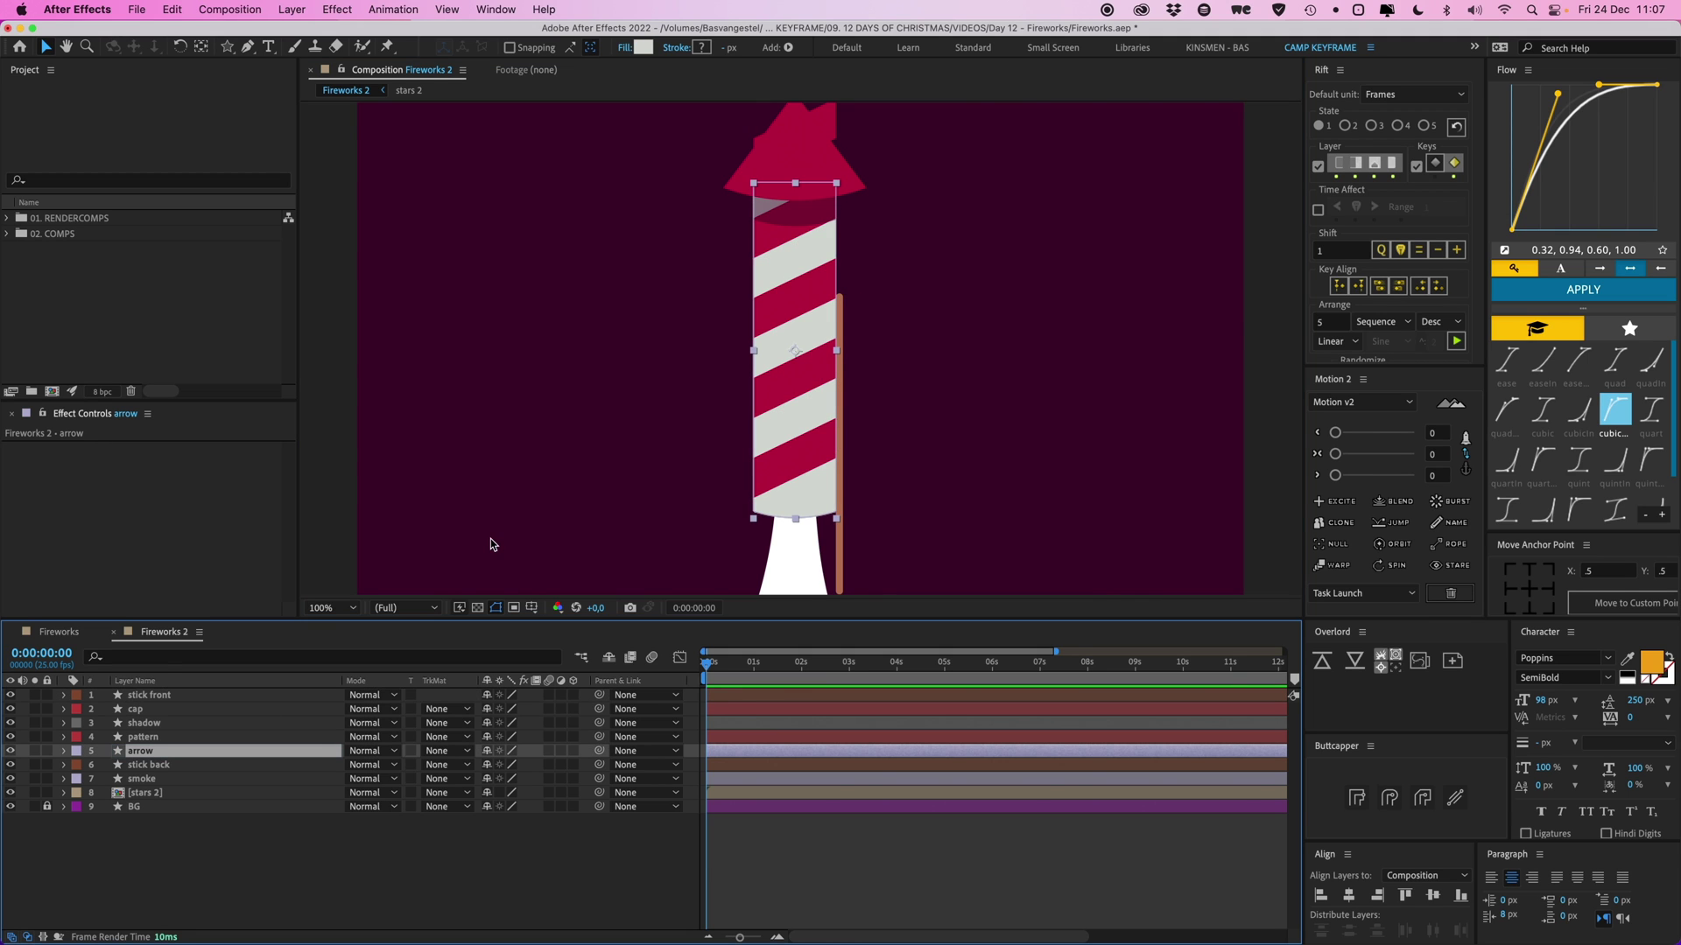
{"action": "key", "text": "comma"}
{"action": "left_click_drag", "start_coordinate": [755, 423], "coordinate": [716, 424]}
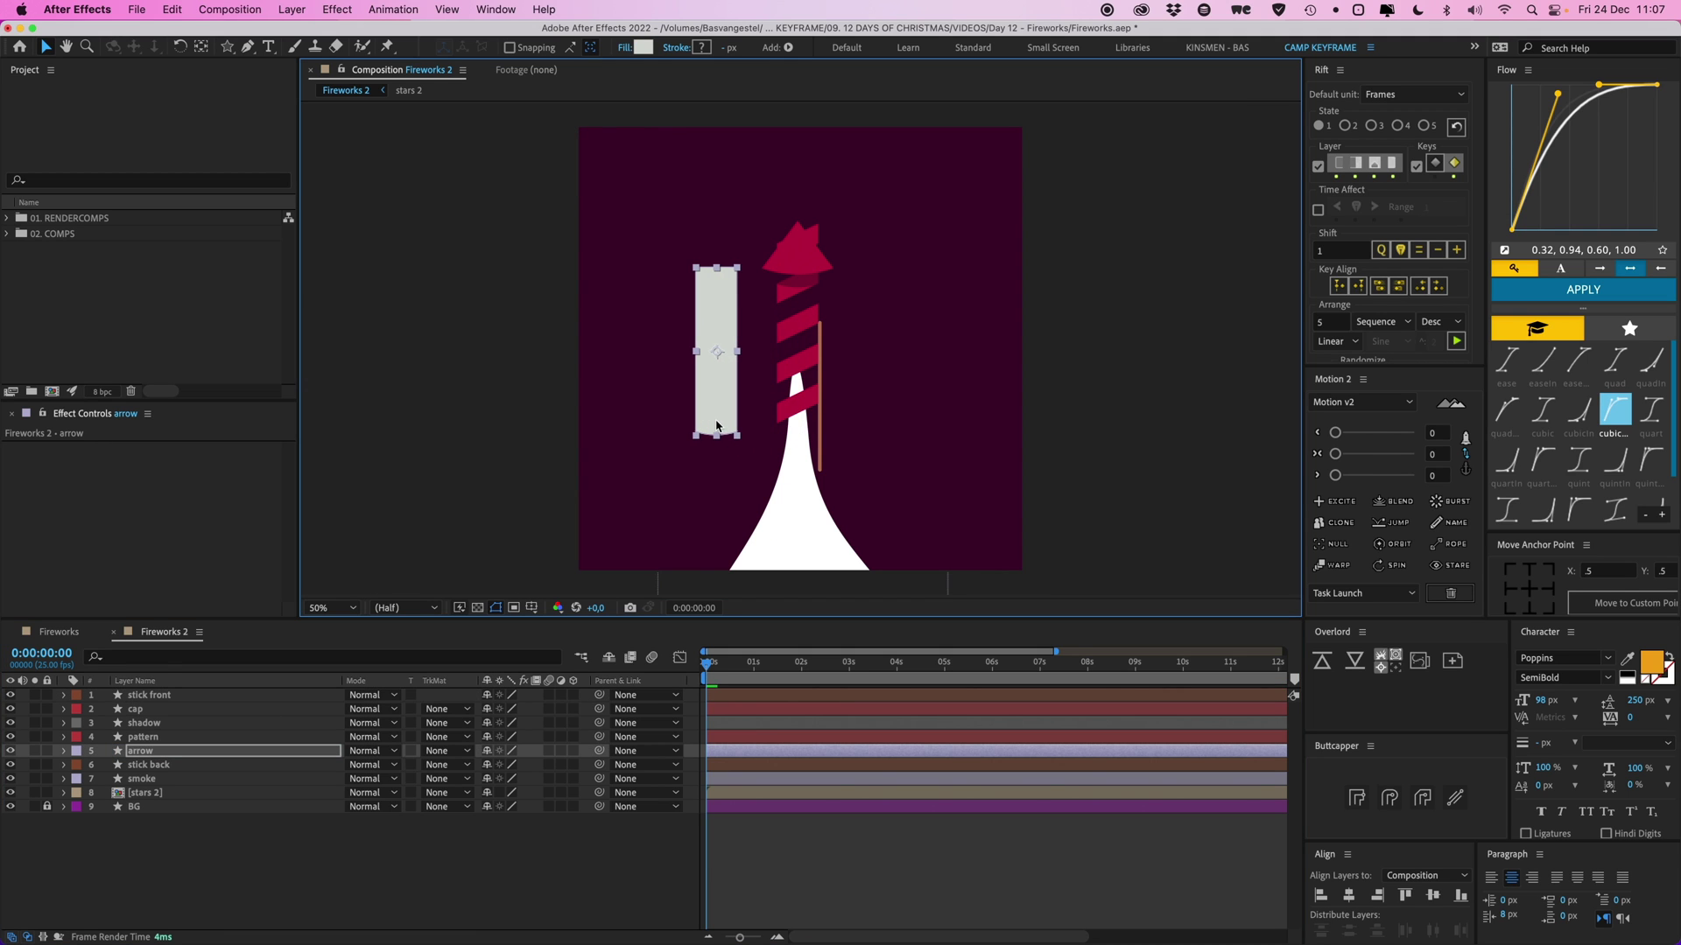
{"action": "key", "text": "super+z"}
{"action": "left_click", "coordinate": [158, 736]}
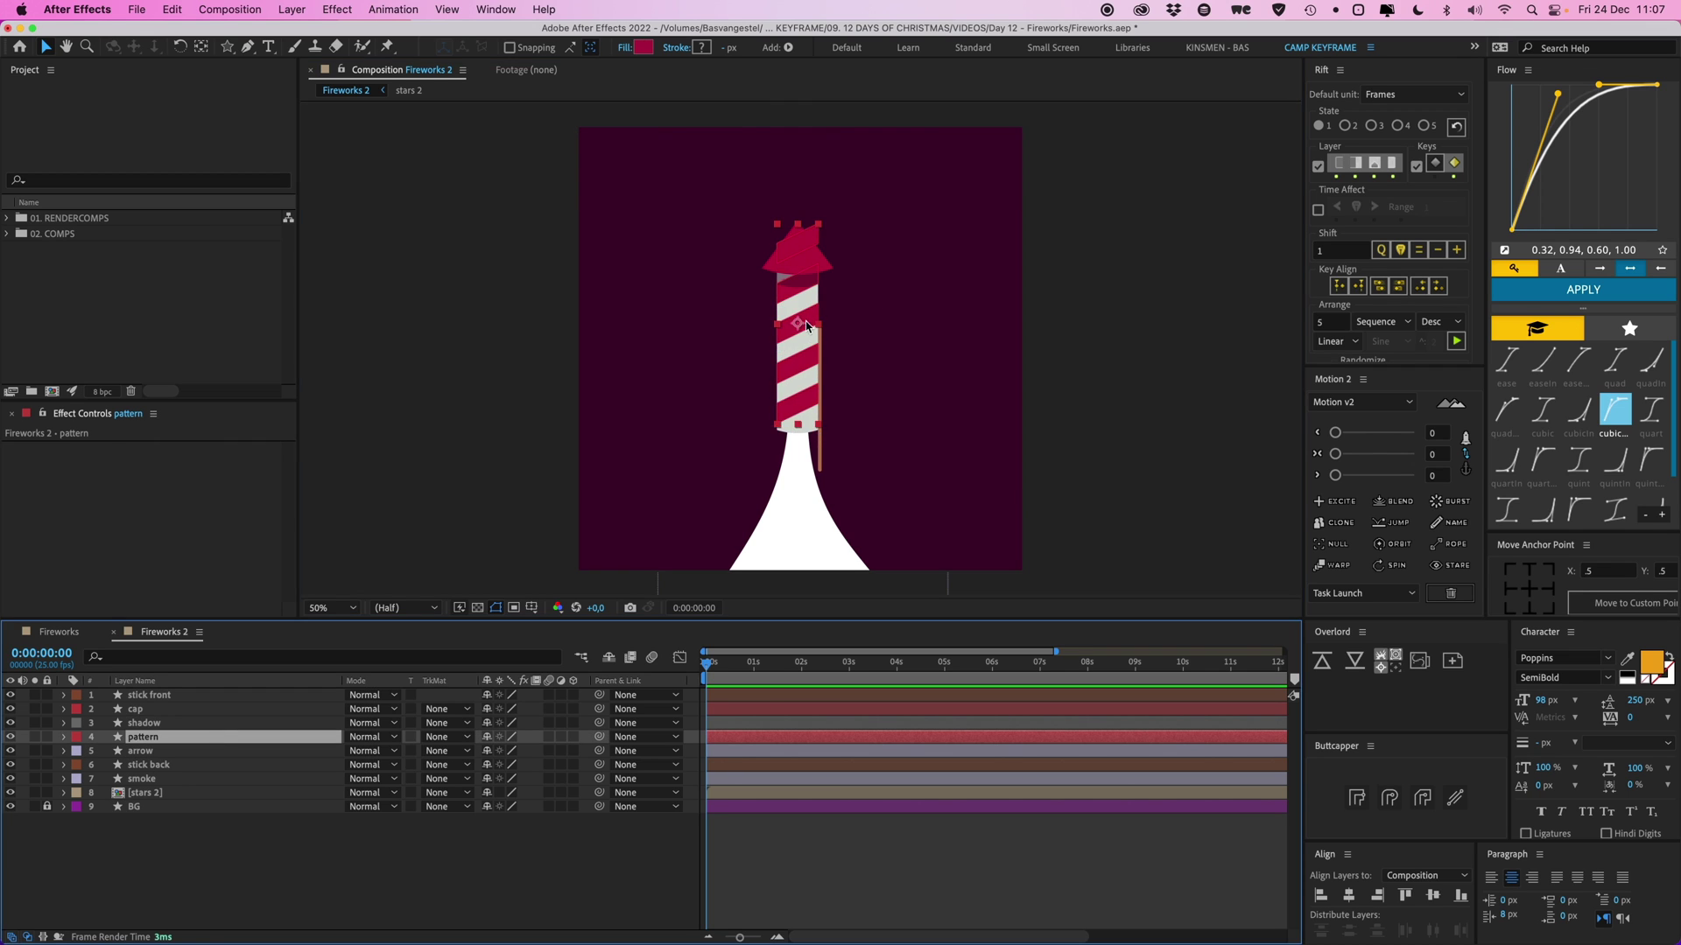
{"action": "left_click_drag", "start_coordinate": [807, 325], "coordinate": [667, 326]}
{"action": "key", "text": "ctrl+z"}
Check the shadow and cap layers, then select stick front through smoke together
{"action": "left_click", "coordinate": [157, 723]}
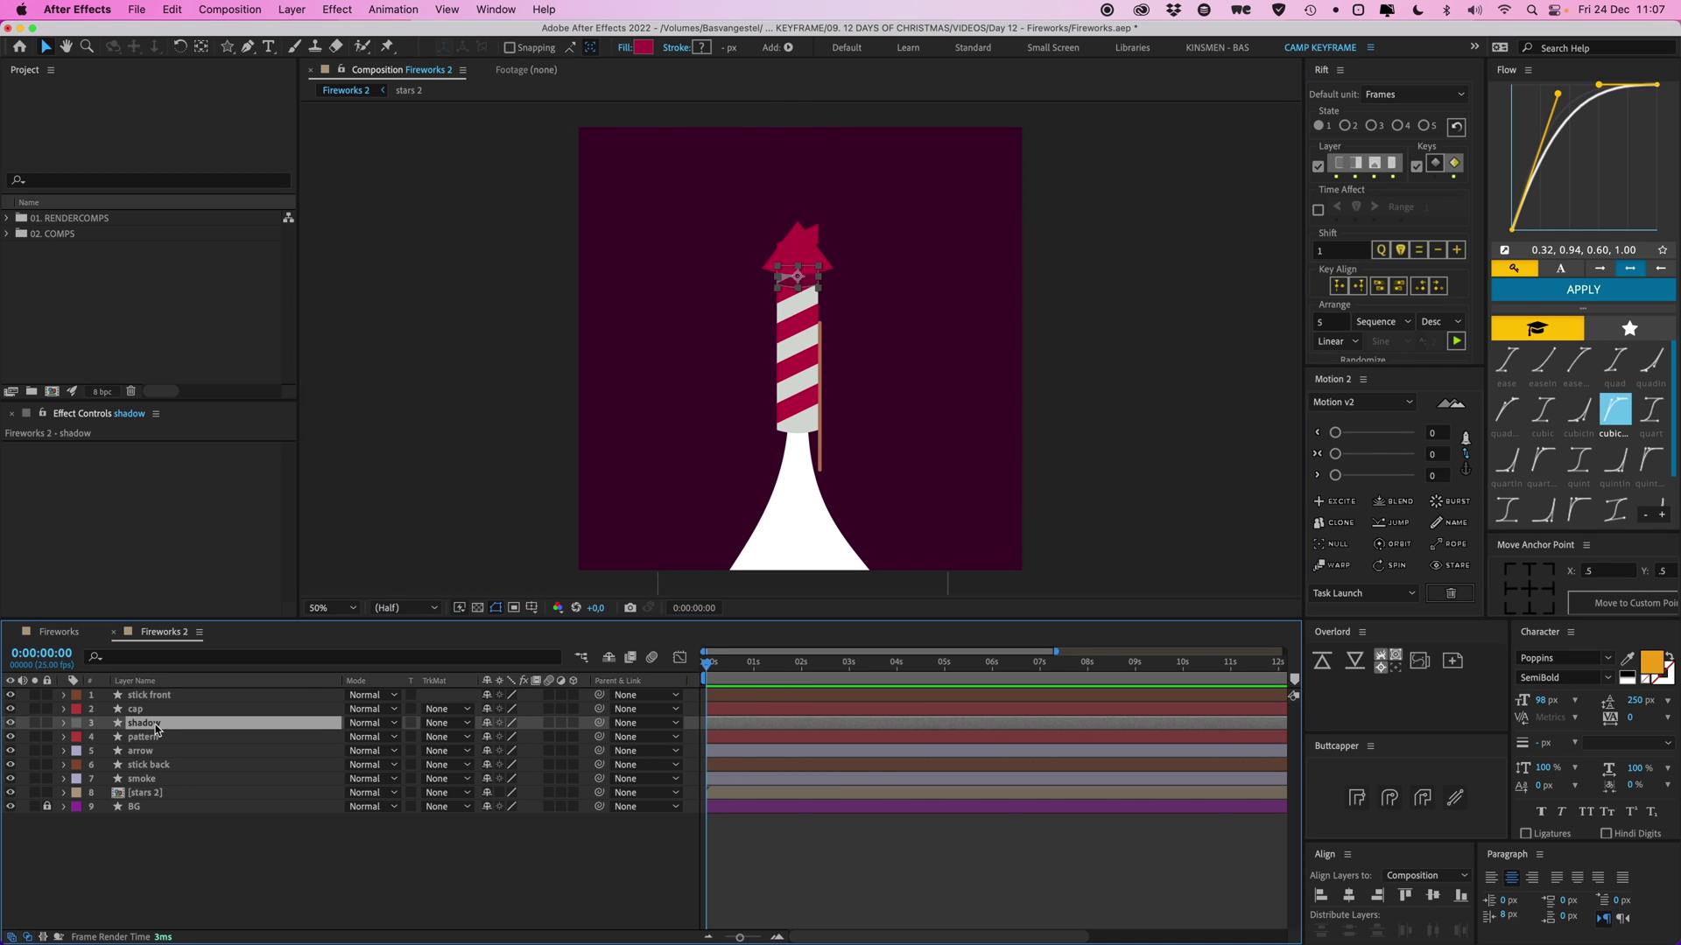
{"action": "left_click", "coordinate": [141, 710]}
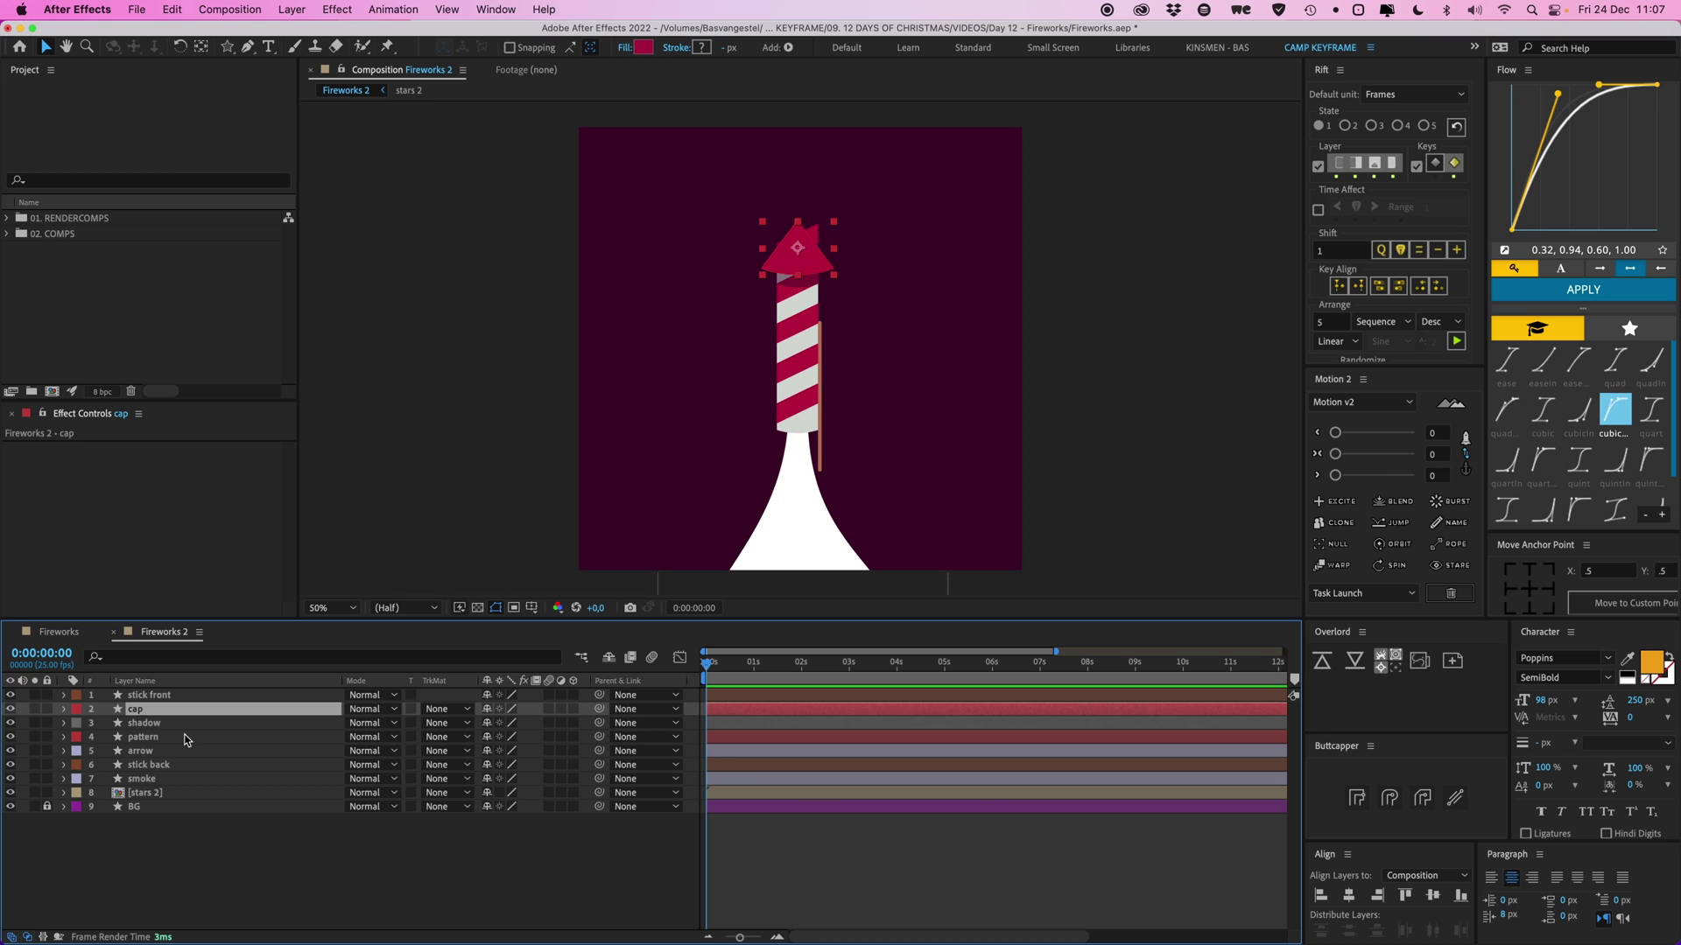
{"action": "left_click", "coordinate": [307, 886]}
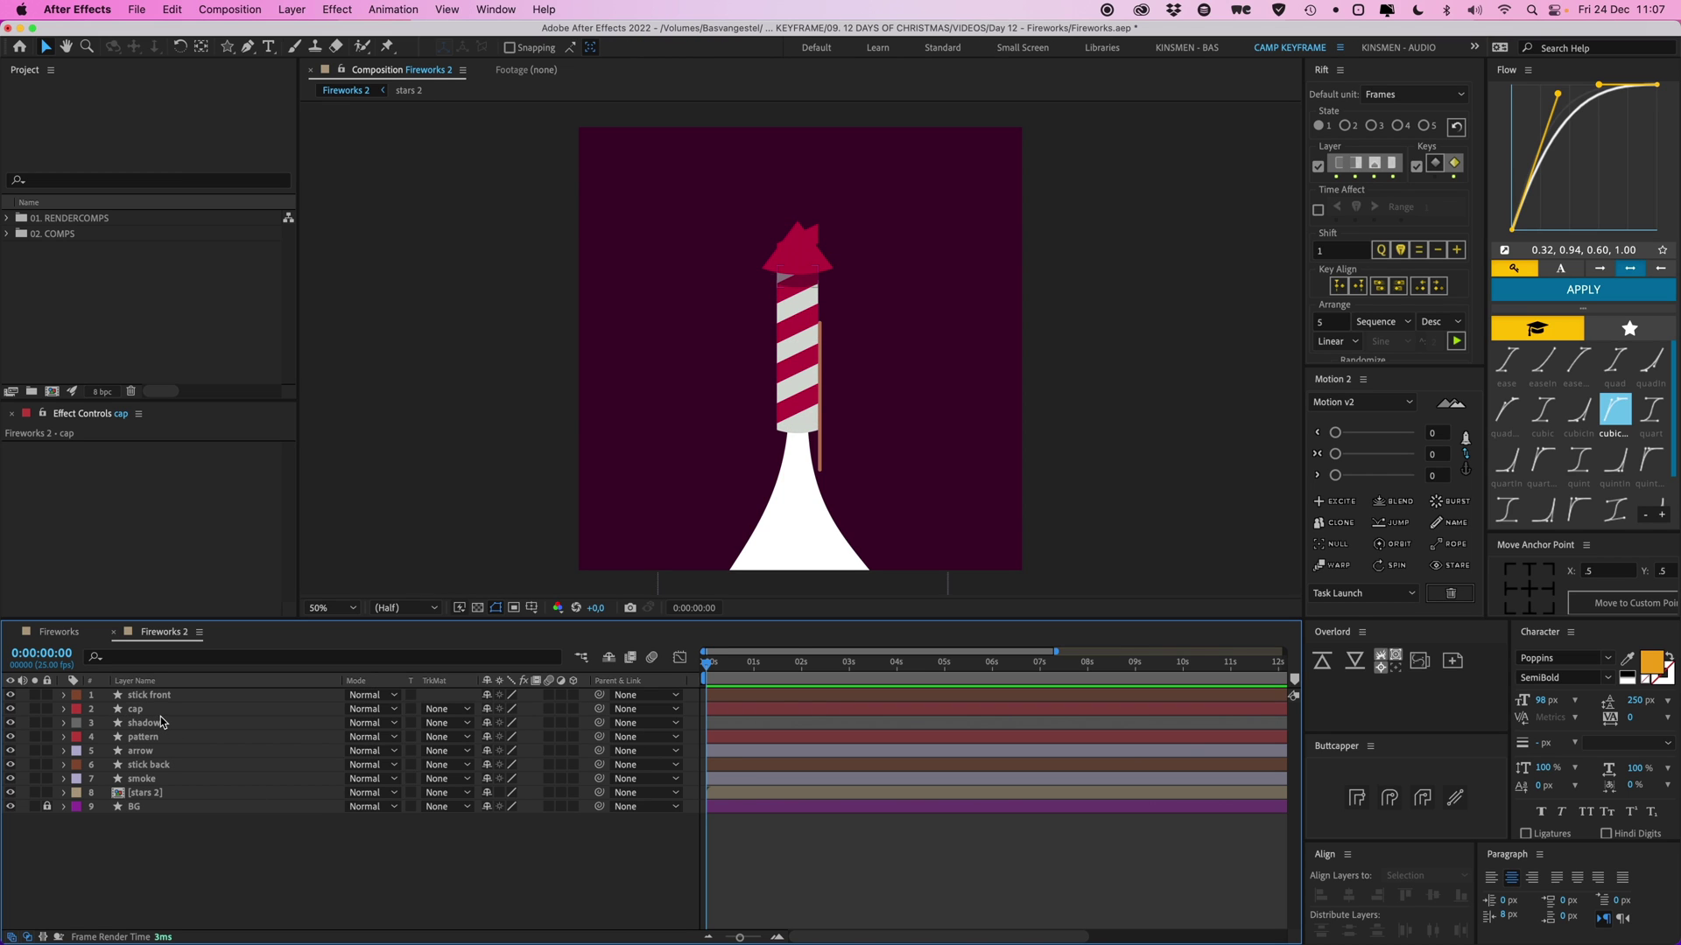
{"action": "left_click", "coordinate": [160, 697]}
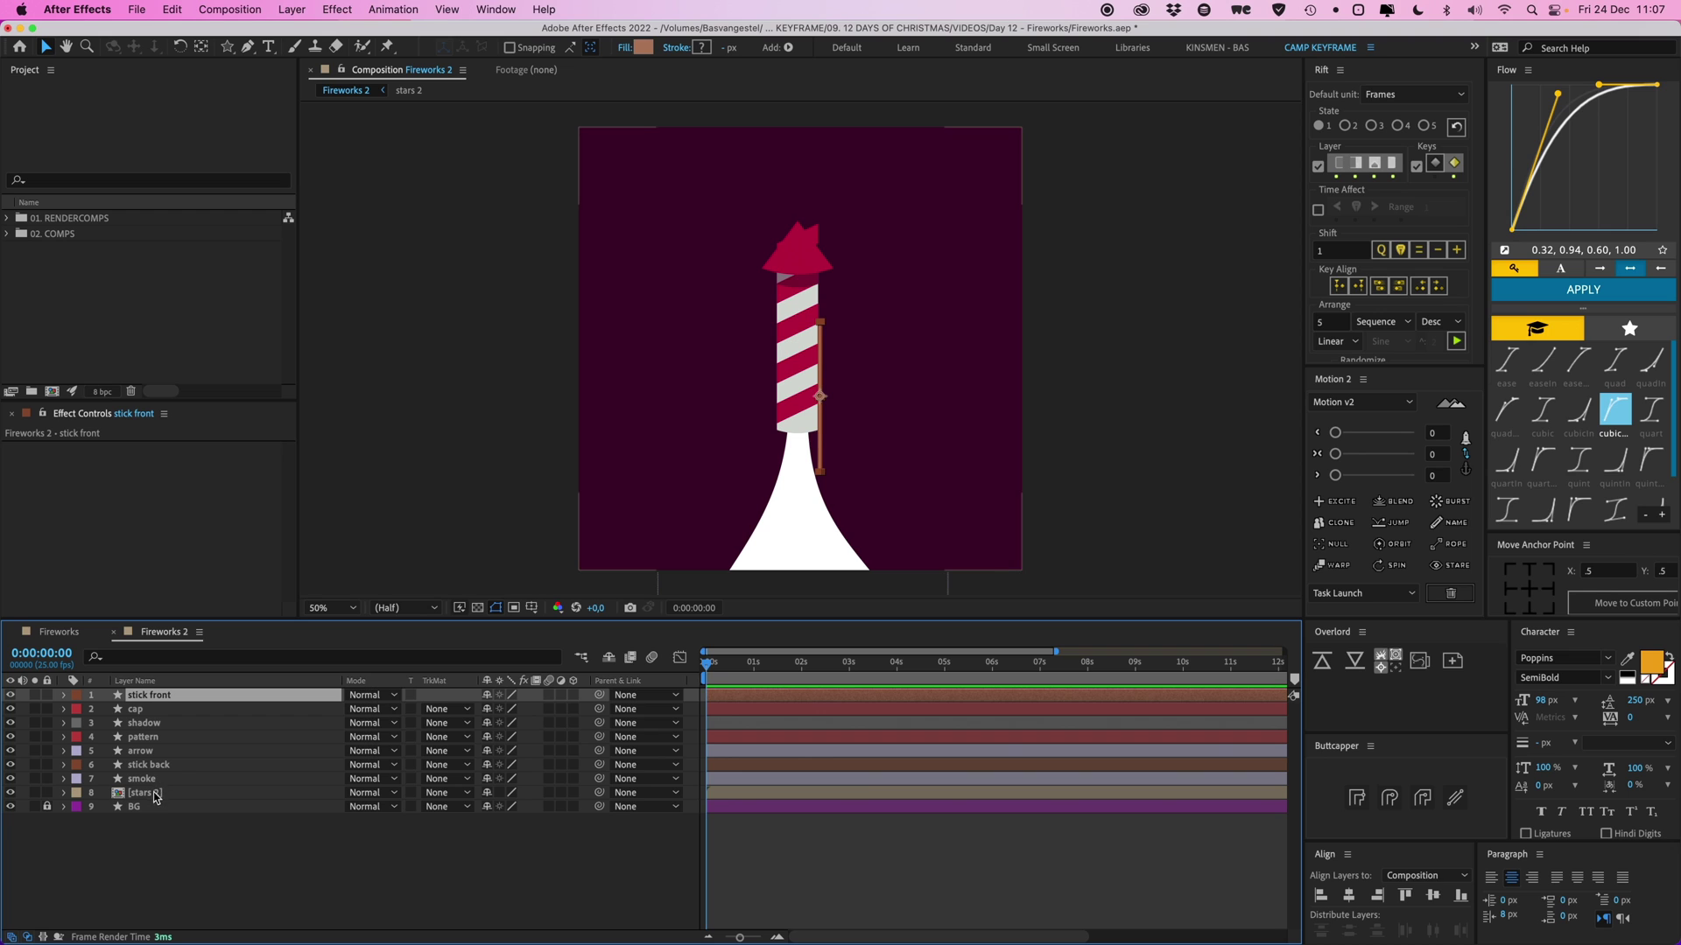
{"action": "left_click", "coordinate": [154, 787], "text": "shift"}
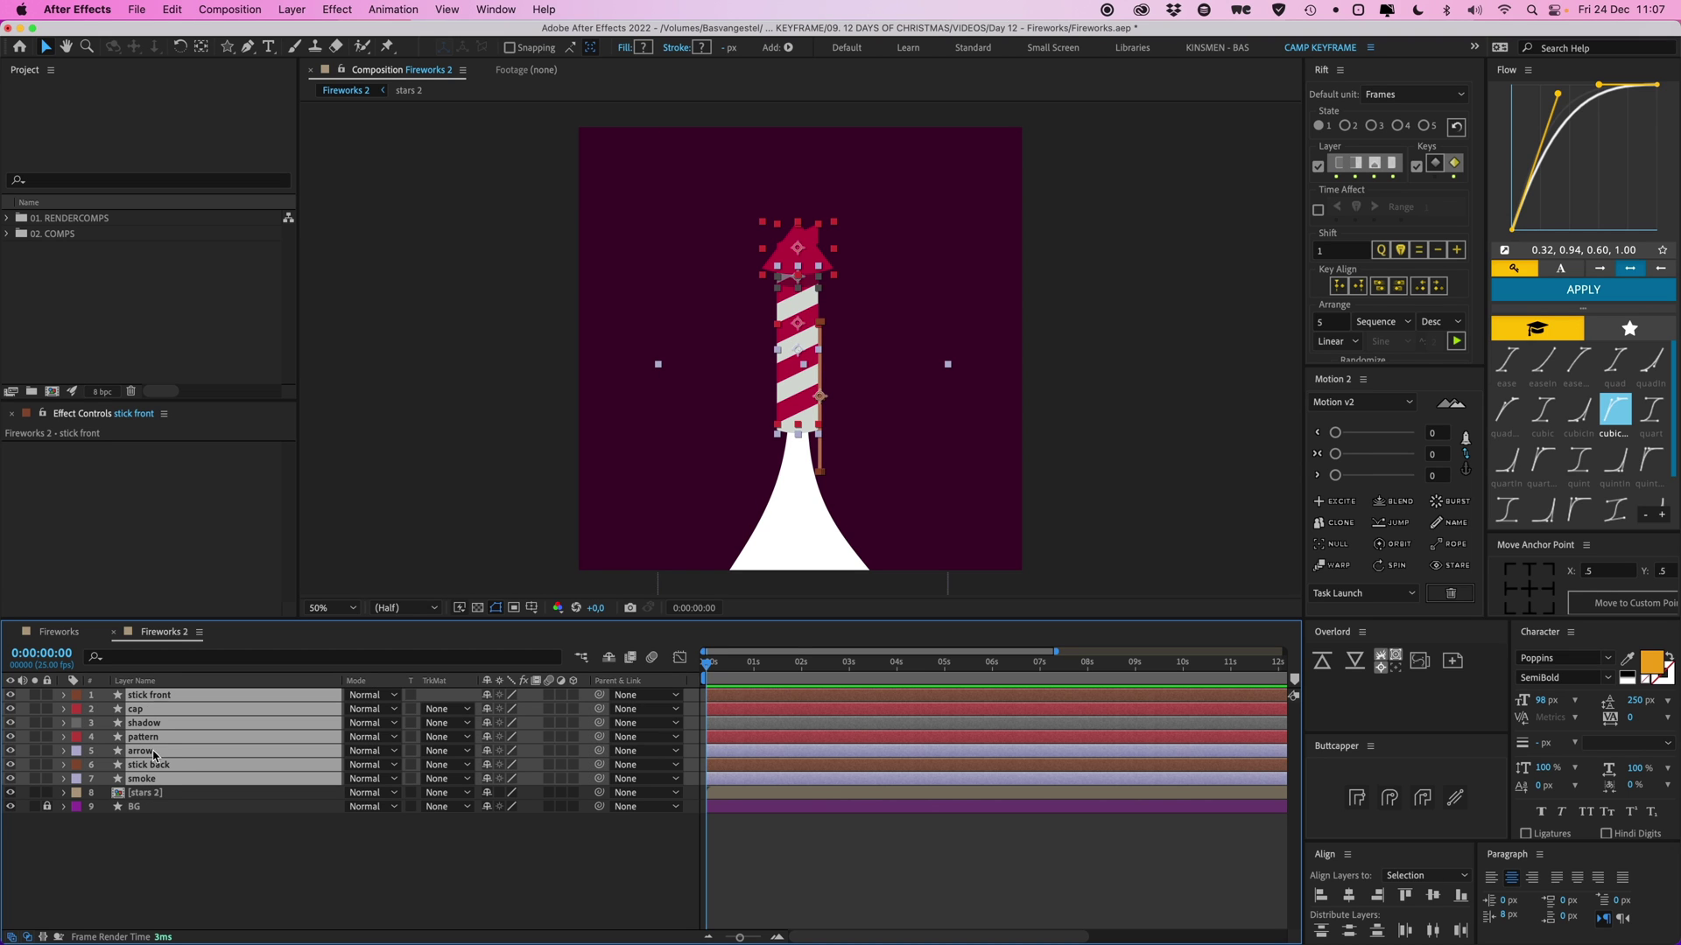
Parent stick front, cap, shadow, pattern, stick back and smoke to arrow, then test-move and undo
{"action": "left_click", "coordinate": [149, 754], "text": "super"}
{"action": "left_click_drag", "start_coordinate": [599, 739], "coordinate": [496, 753]}
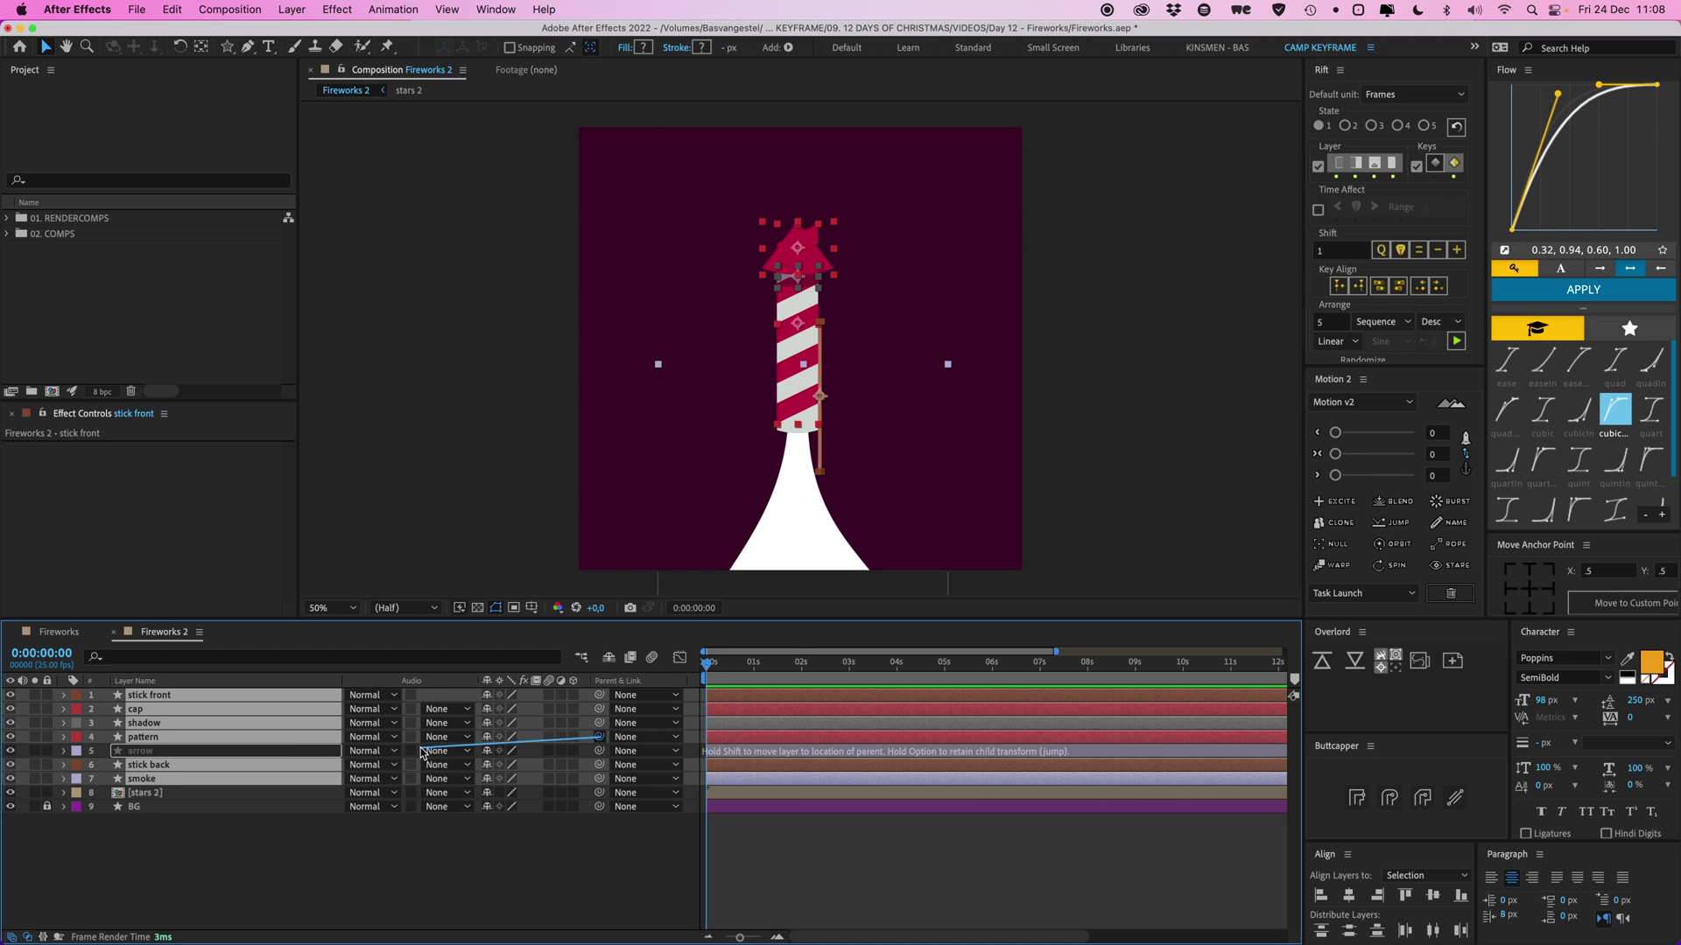
{"action": "left_click_drag", "start_coordinate": [166, 754], "coordinate": [166, 754]}
{"action": "left_click", "coordinate": [167, 754]}
{"action": "left_click_drag", "start_coordinate": [807, 349], "coordinate": [869, 280]}
{"action": "key", "text": "super+z"}
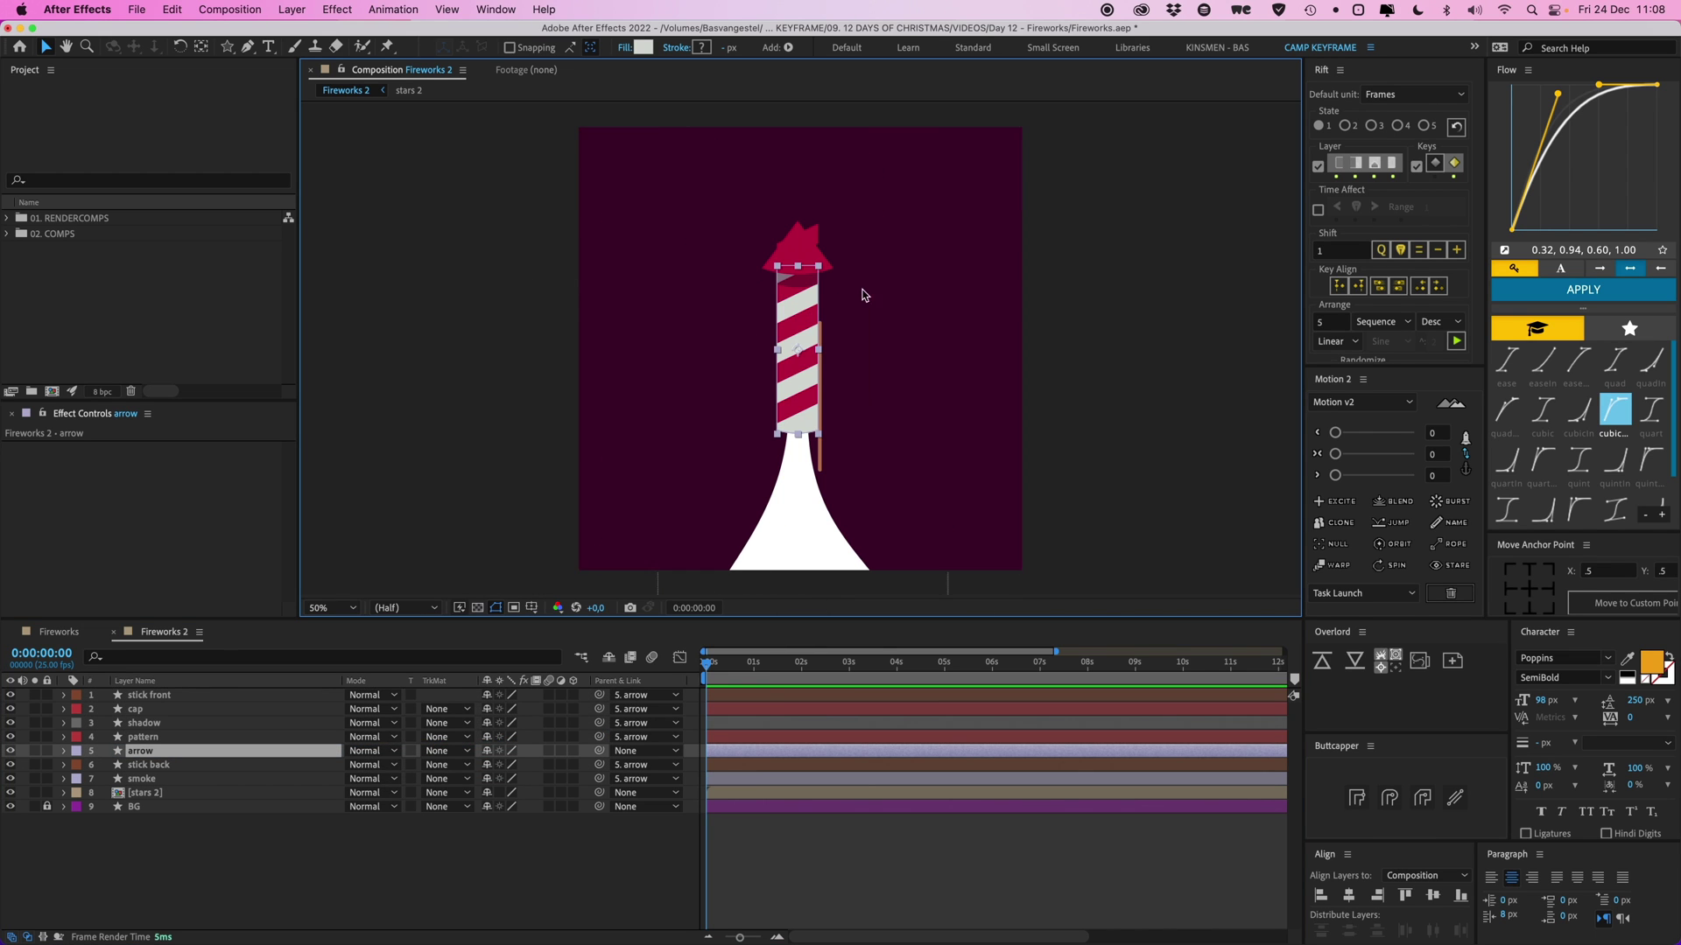
Select the stripe pattern layer and zoom the view to 100%
{"action": "left_click", "coordinate": [508, 845]}
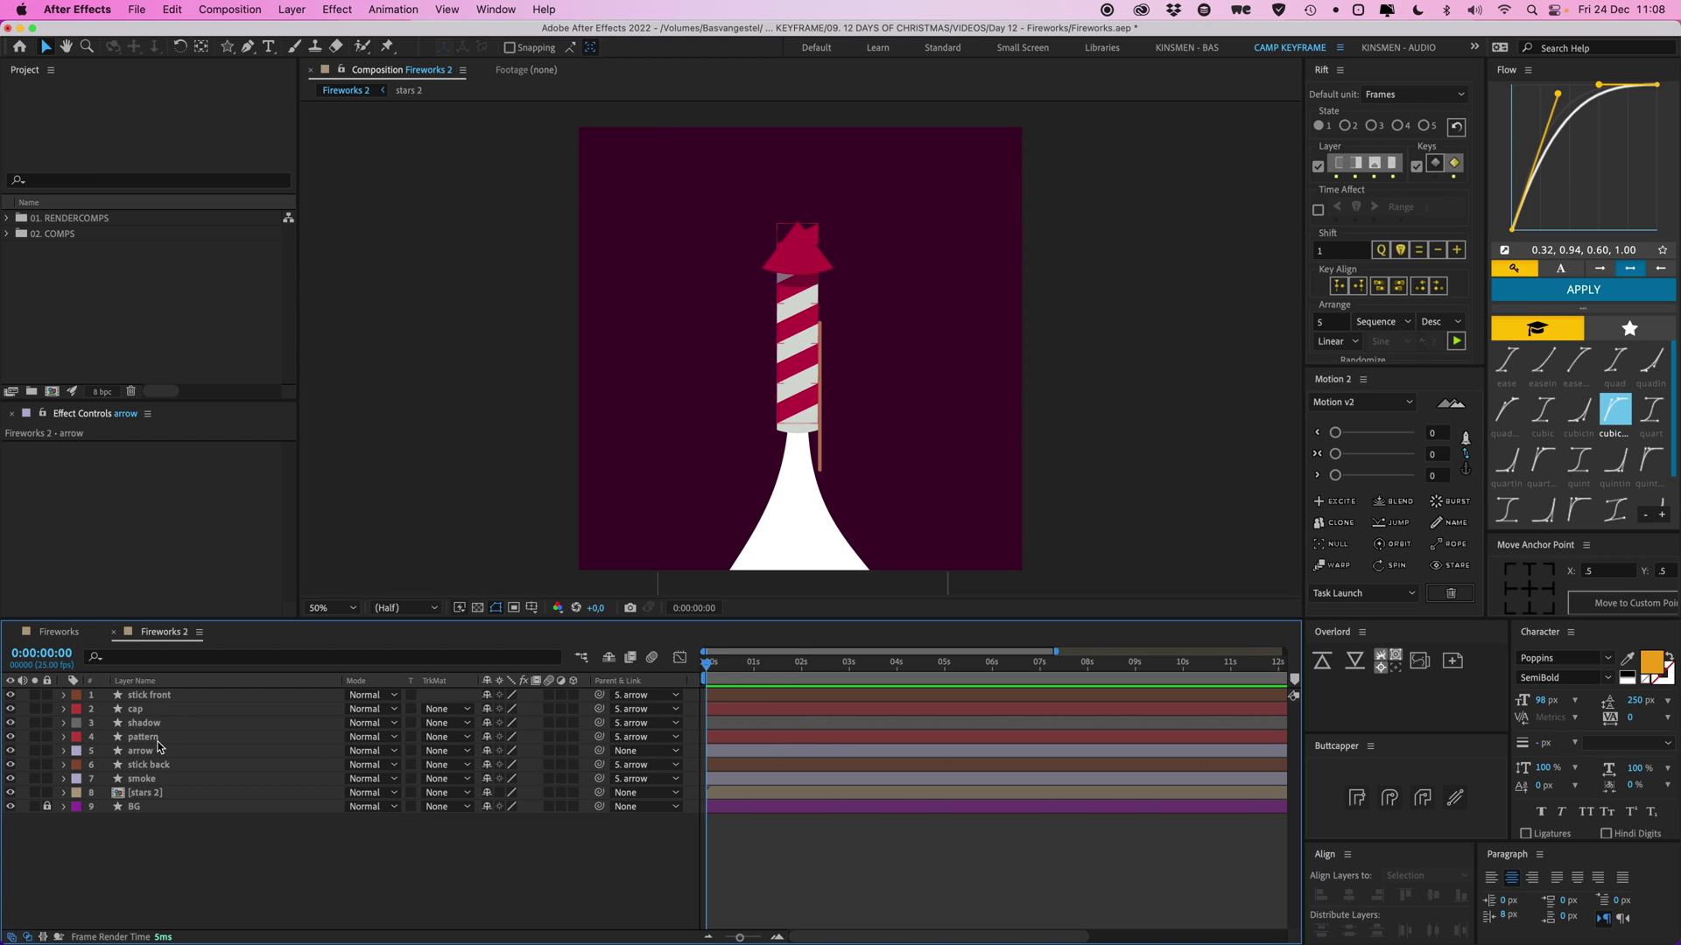
{"action": "left_click", "coordinate": [794, 360]}
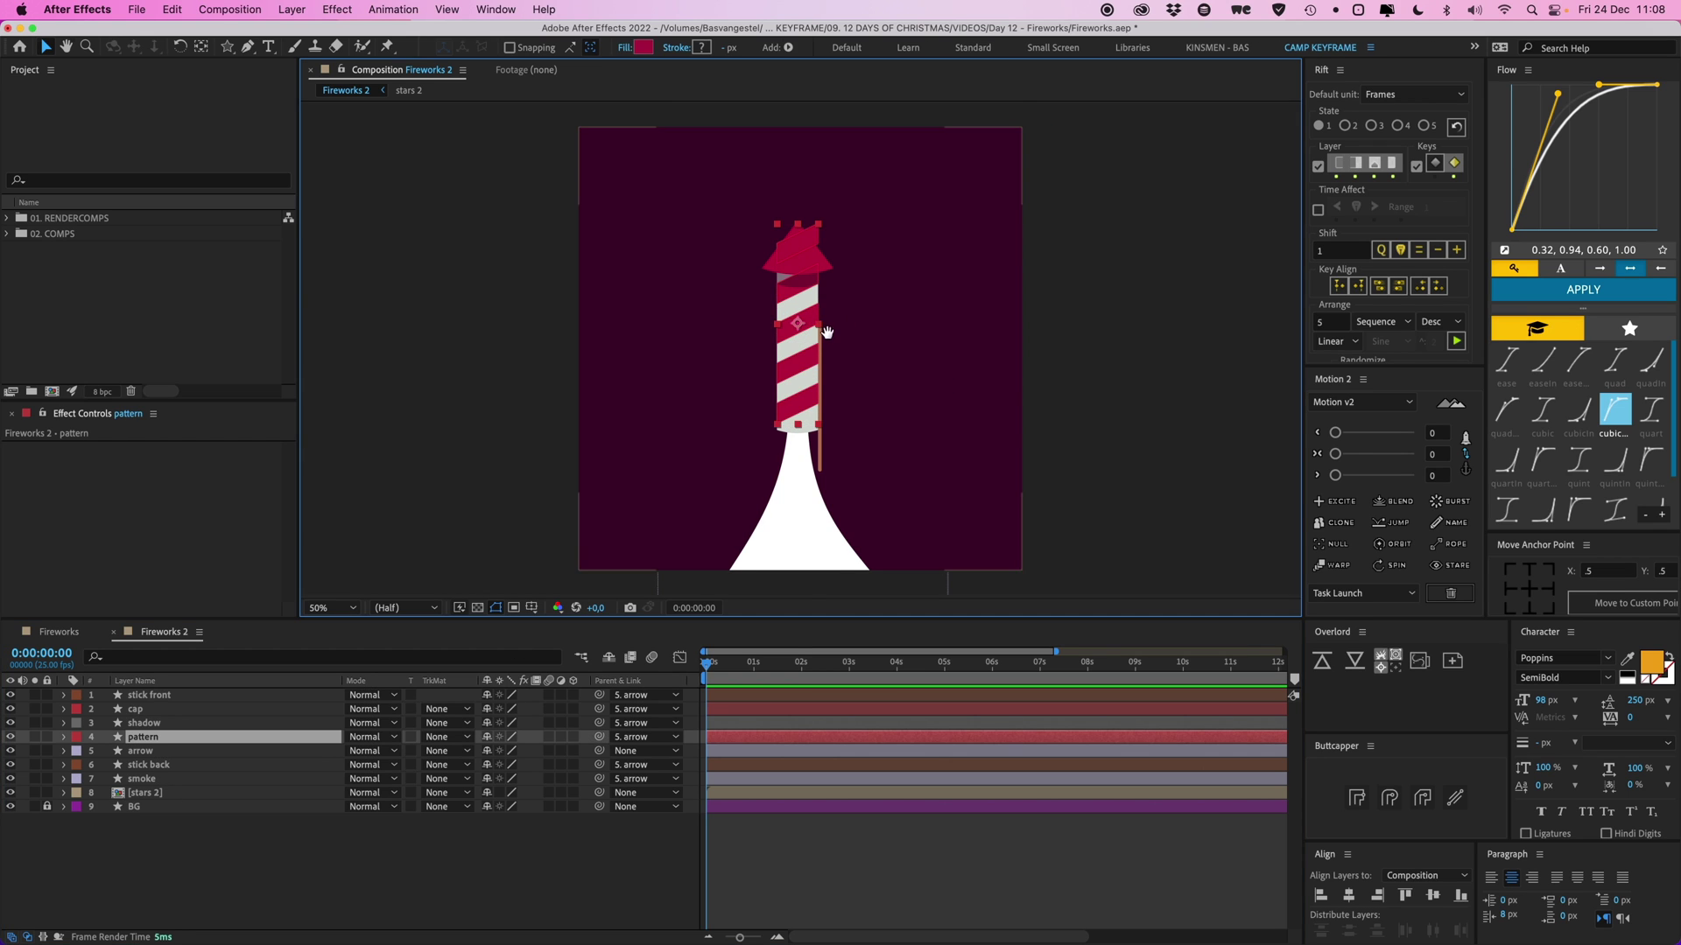
{"action": "scroll", "coordinate": [744, 350], "scroll_direction": "right", "scroll_amount": 3}
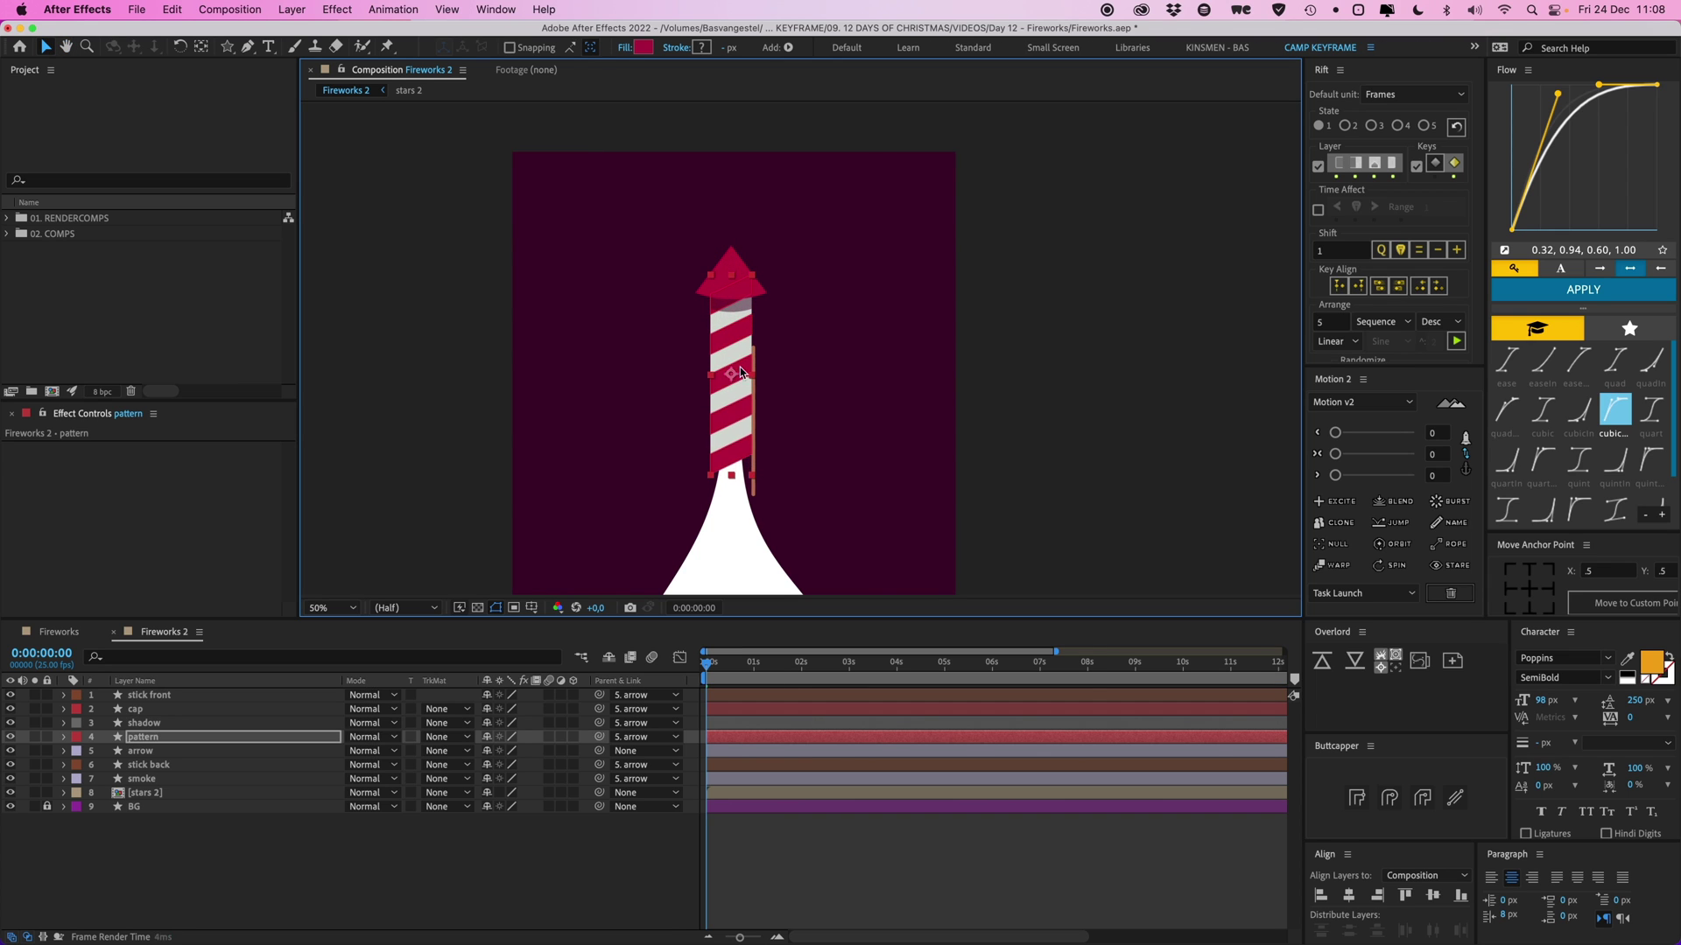
{"action": "key", "text": "period"}
Add a pattern Position keyframe at 0s and move the current time to 0:00:01:09
{"action": "left_click_drag", "start_coordinate": [732, 334], "coordinate": [791, 345]}
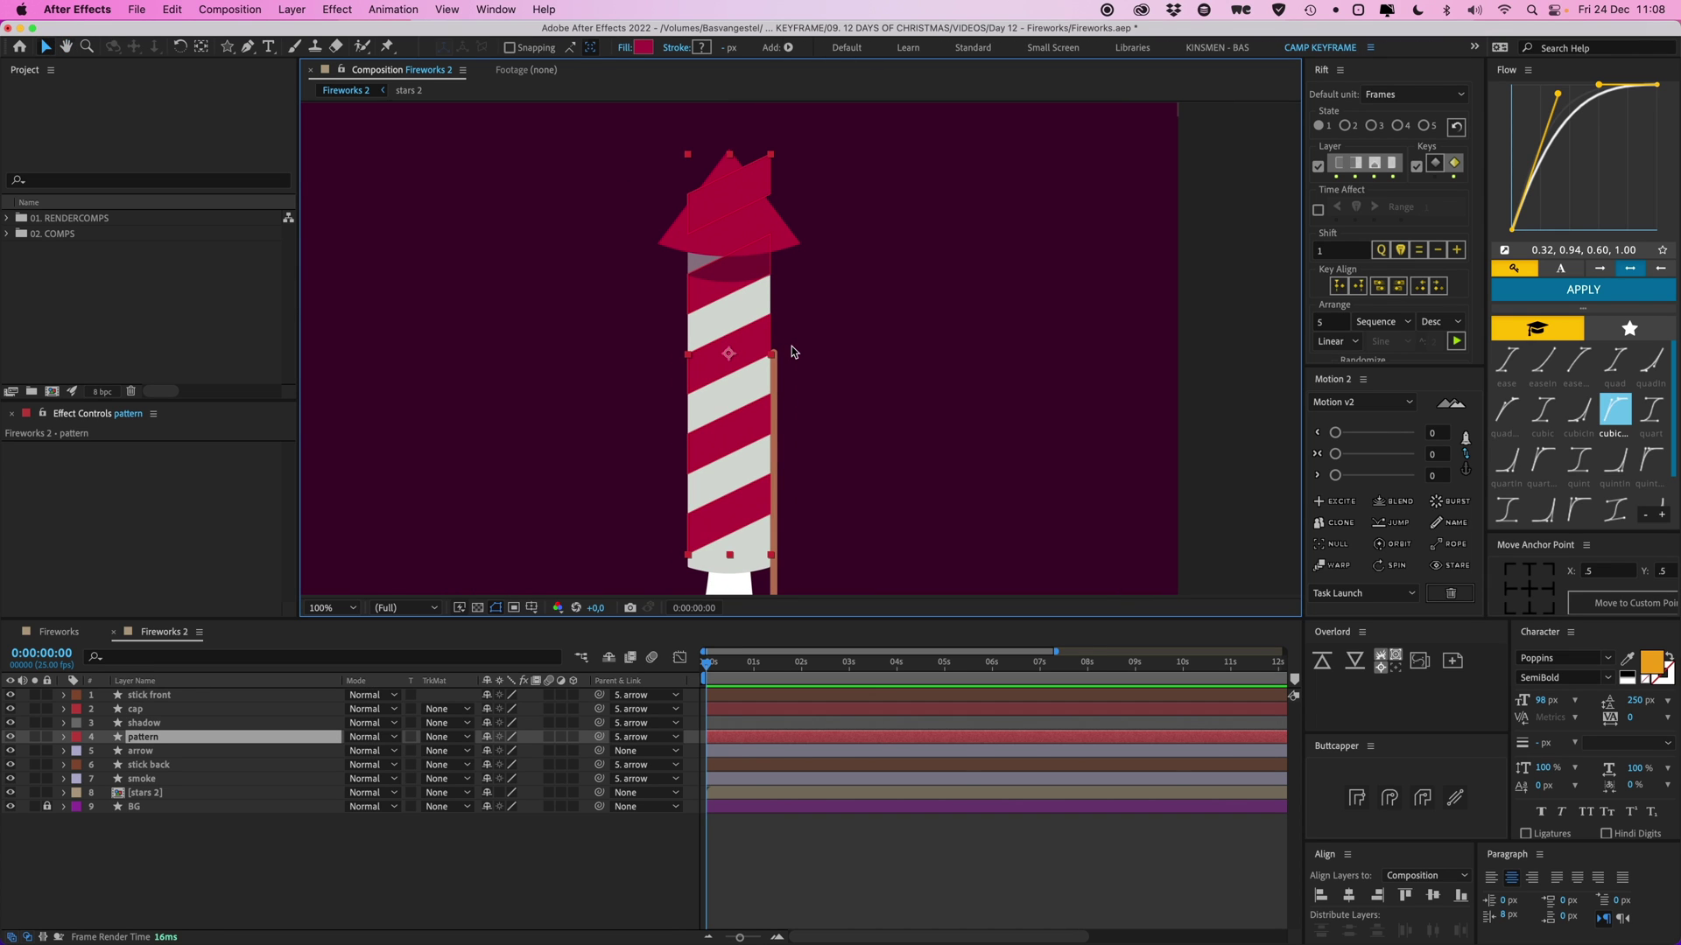
{"action": "key", "text": "p"}
{"action": "left_click", "coordinate": [106, 751]}
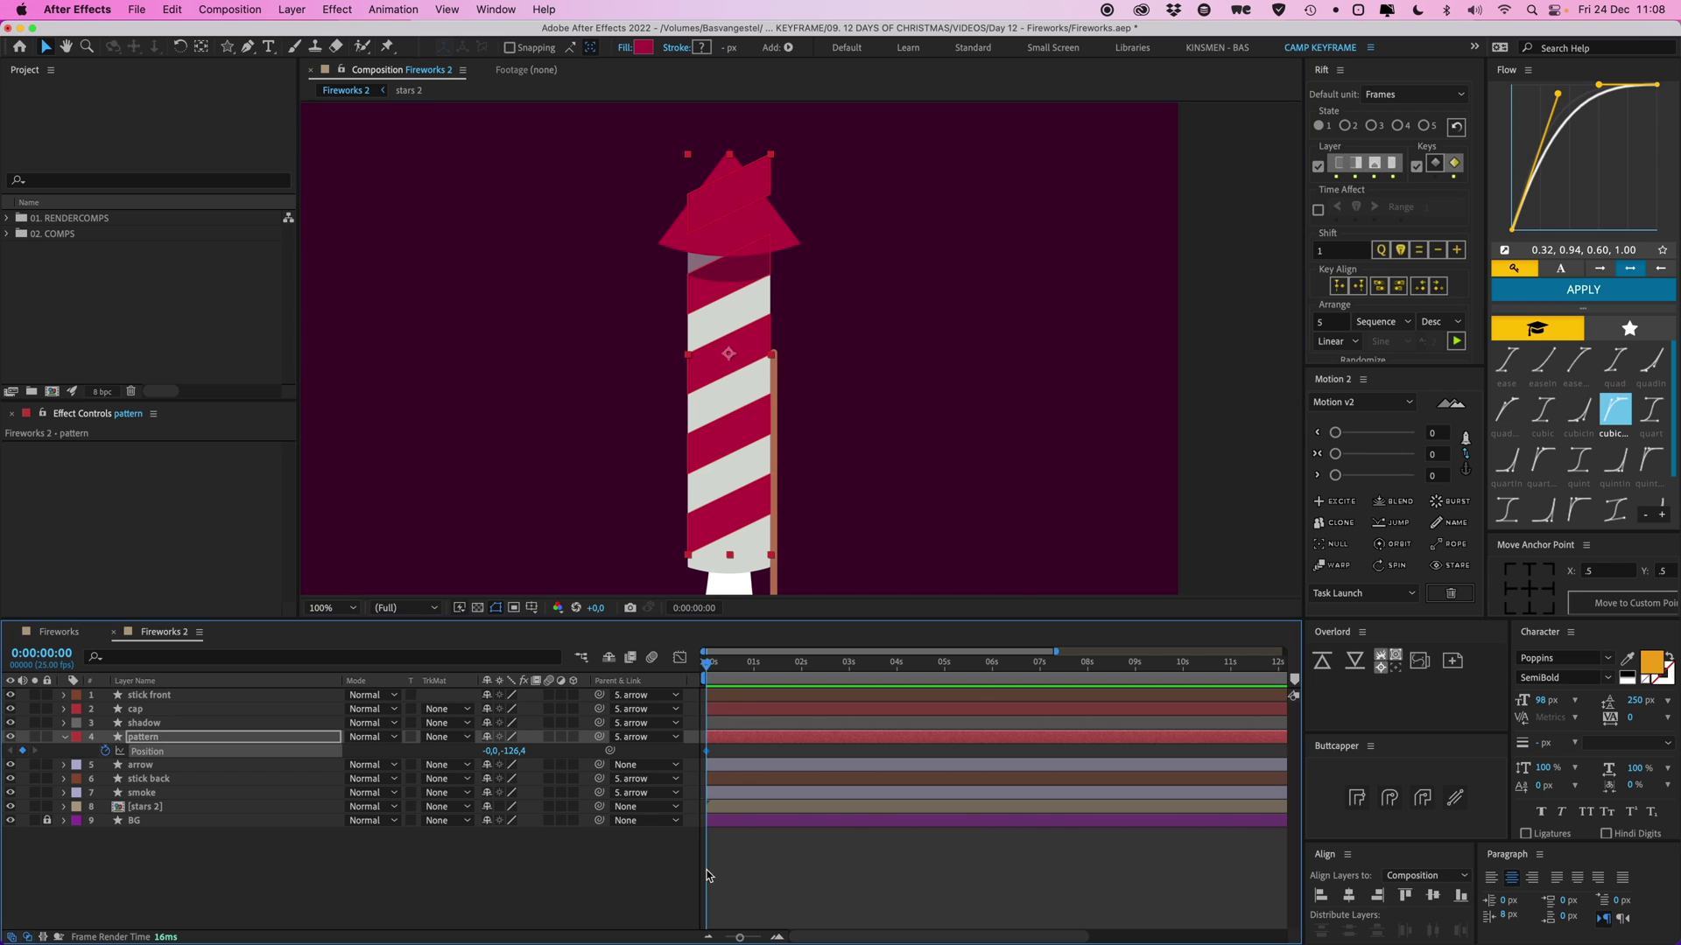
{"action": "left_click", "coordinate": [777, 938]}
{"action": "left_click", "coordinate": [777, 937]}
{"action": "left_click_drag", "start_coordinate": [895, 674], "coordinate": [965, 667]}
Show rulers and line guides up with two stripe edges to mark one stripe's spacing
{"action": "key", "text": "."}
{"action": "left_click_drag", "start_coordinate": [729, 338], "coordinate": [837, 518]}
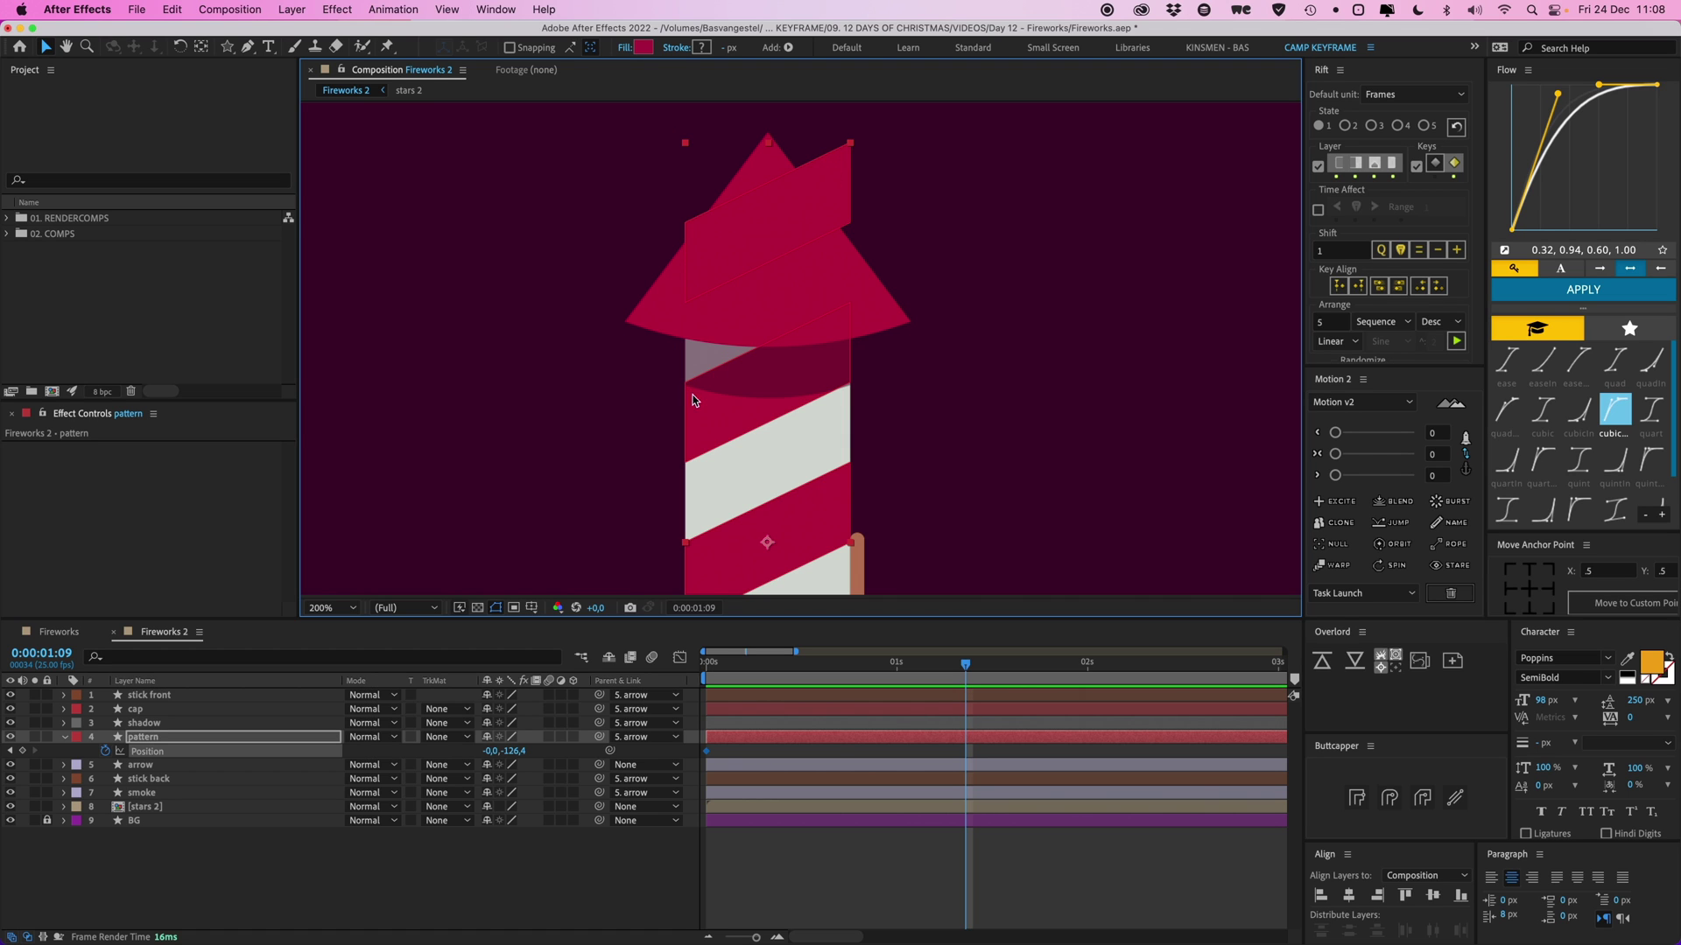
{"action": "scroll", "coordinate": [685, 372], "scroll_direction": "up", "scroll_amount": 2}
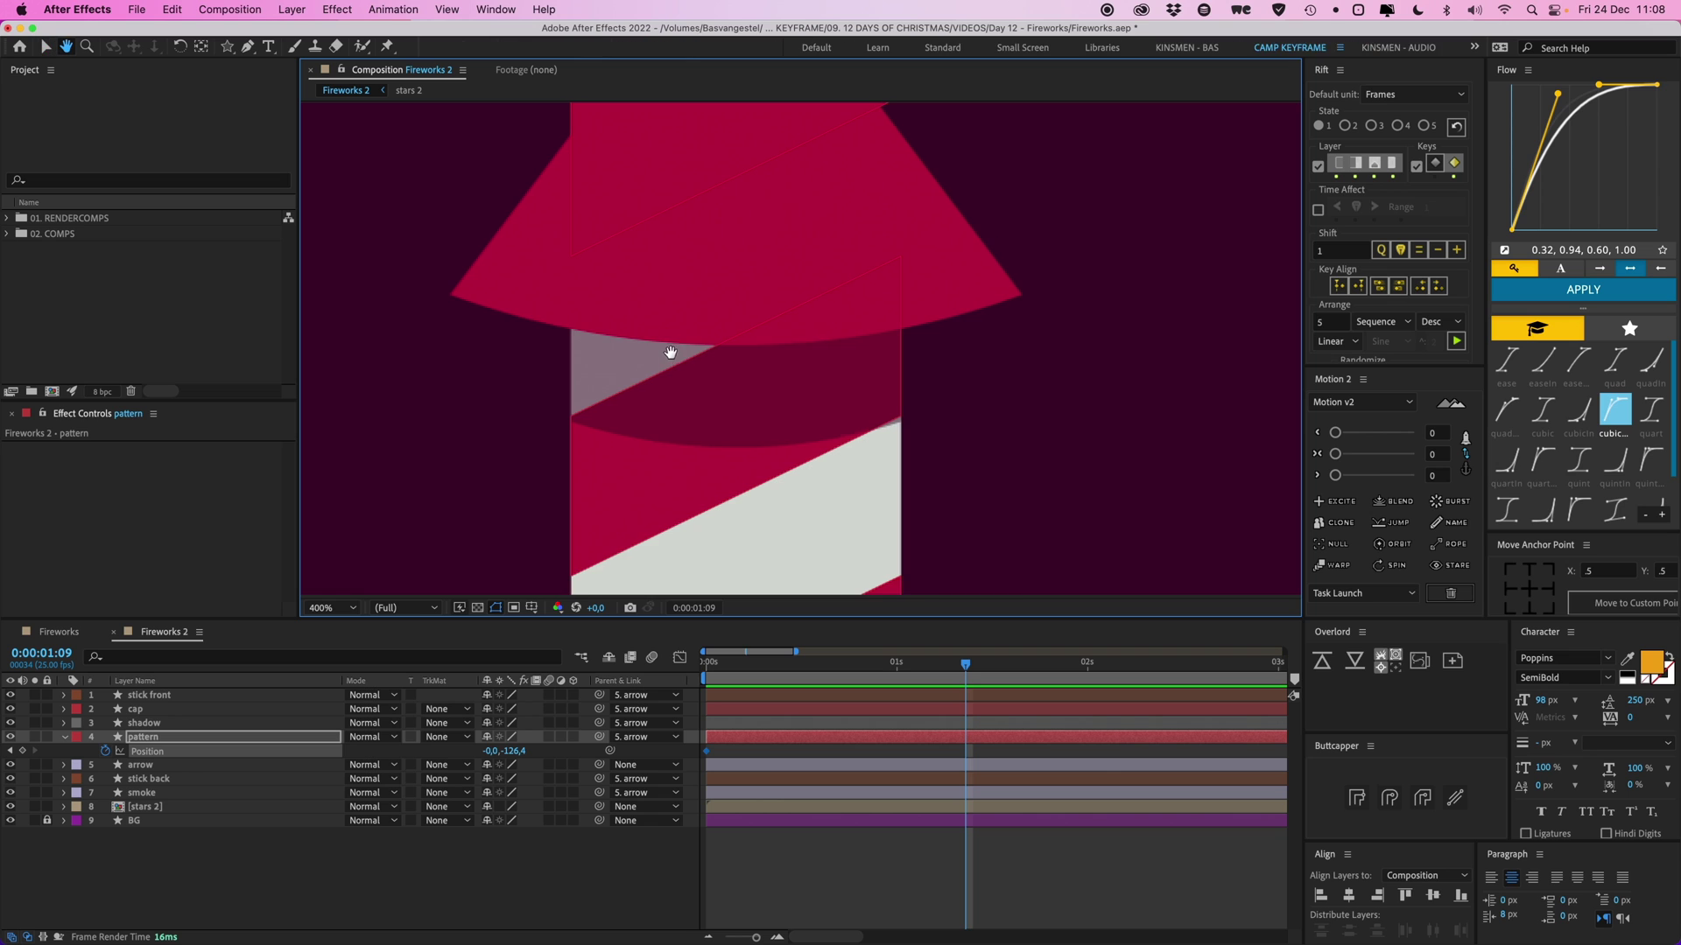
{"action": "key", "text": "super+r"}
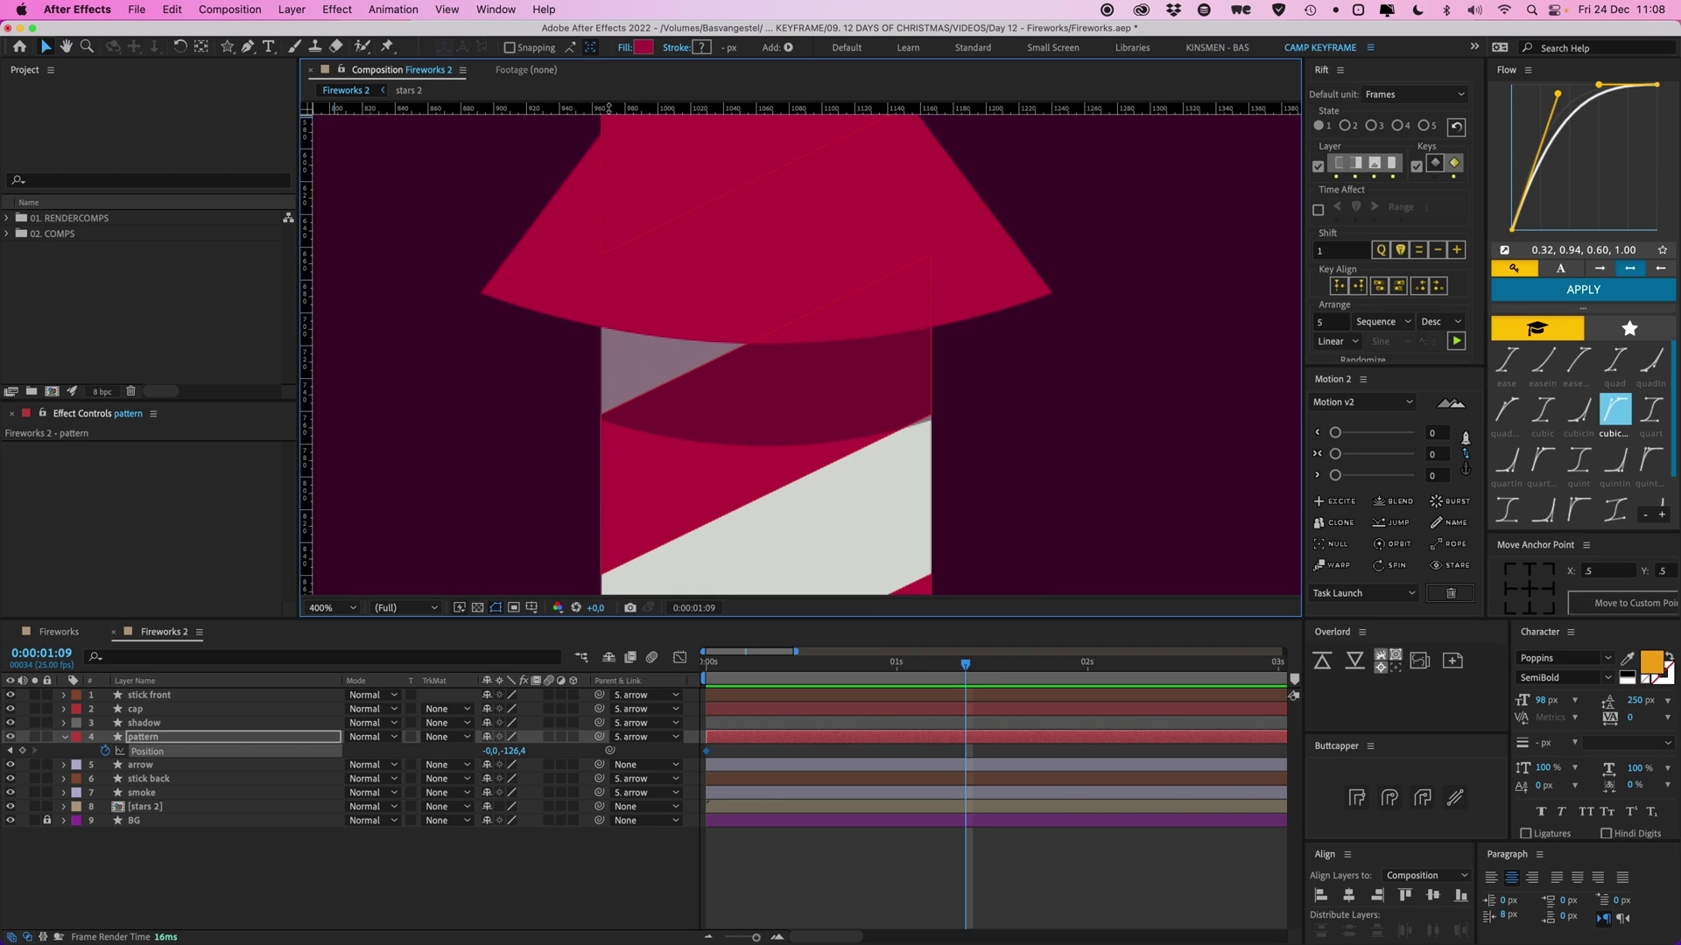
{"action": "left_click_drag", "start_coordinate": [608, 108], "coordinate": [617, 429]}
{"action": "key", "text": "period"}
{"action": "scroll", "coordinate": [617, 433], "scroll_direction": "left", "scroll_amount": 6}
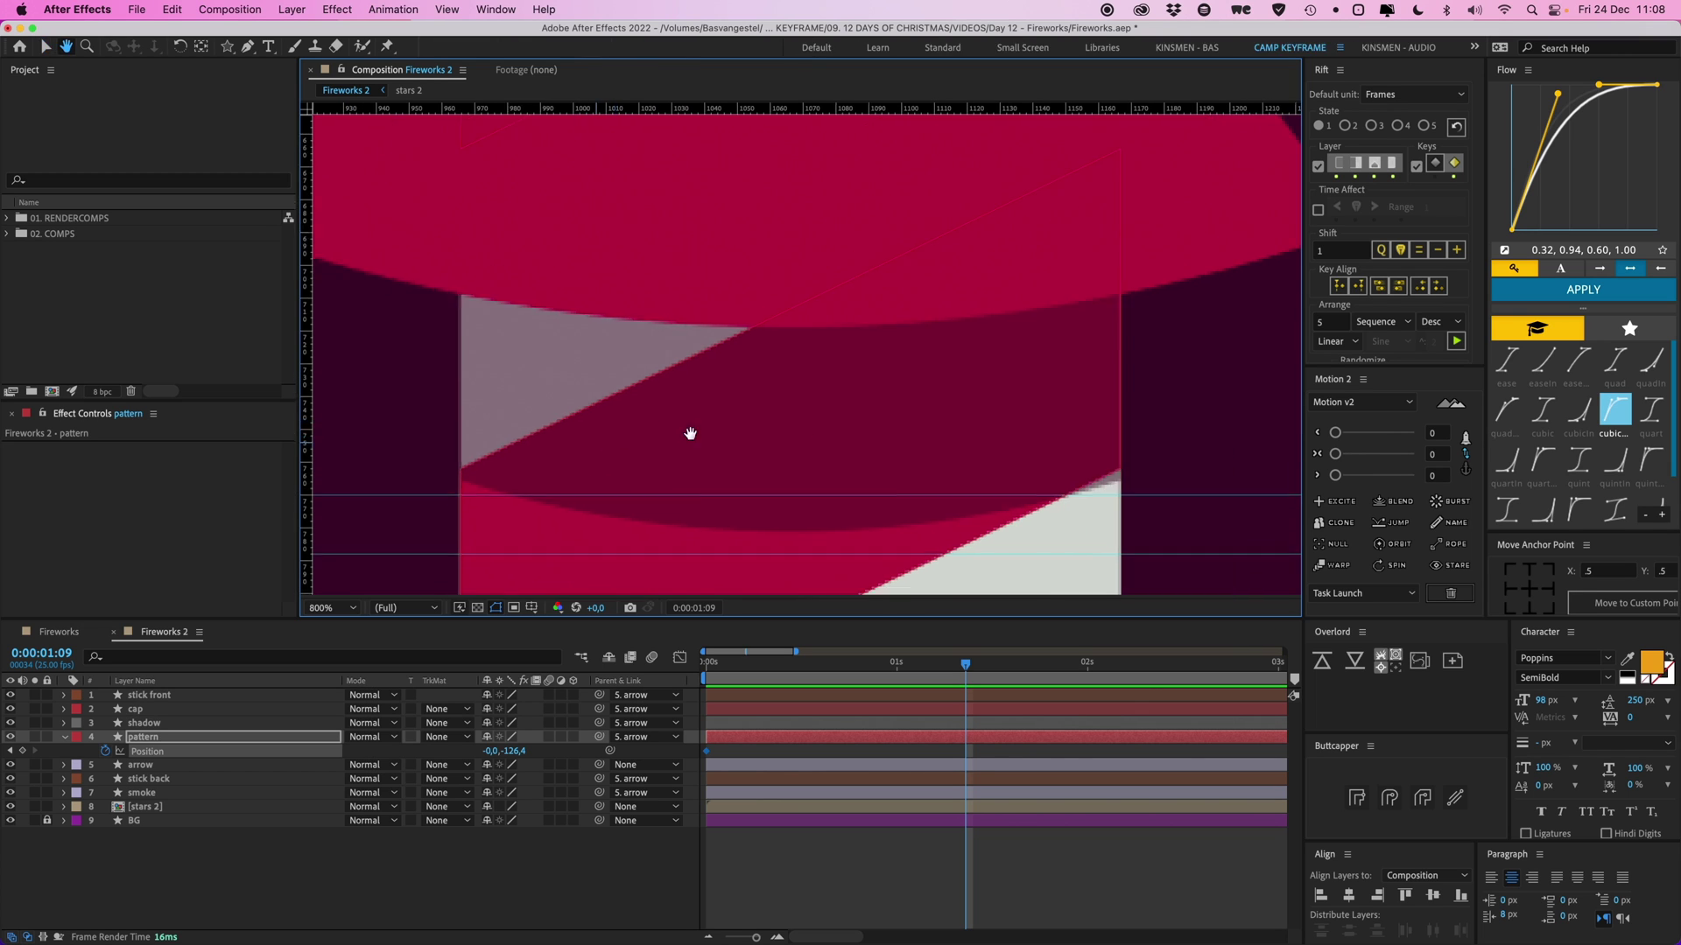
{"action": "left_click_drag", "start_coordinate": [581, 484], "coordinate": [665, 460]}
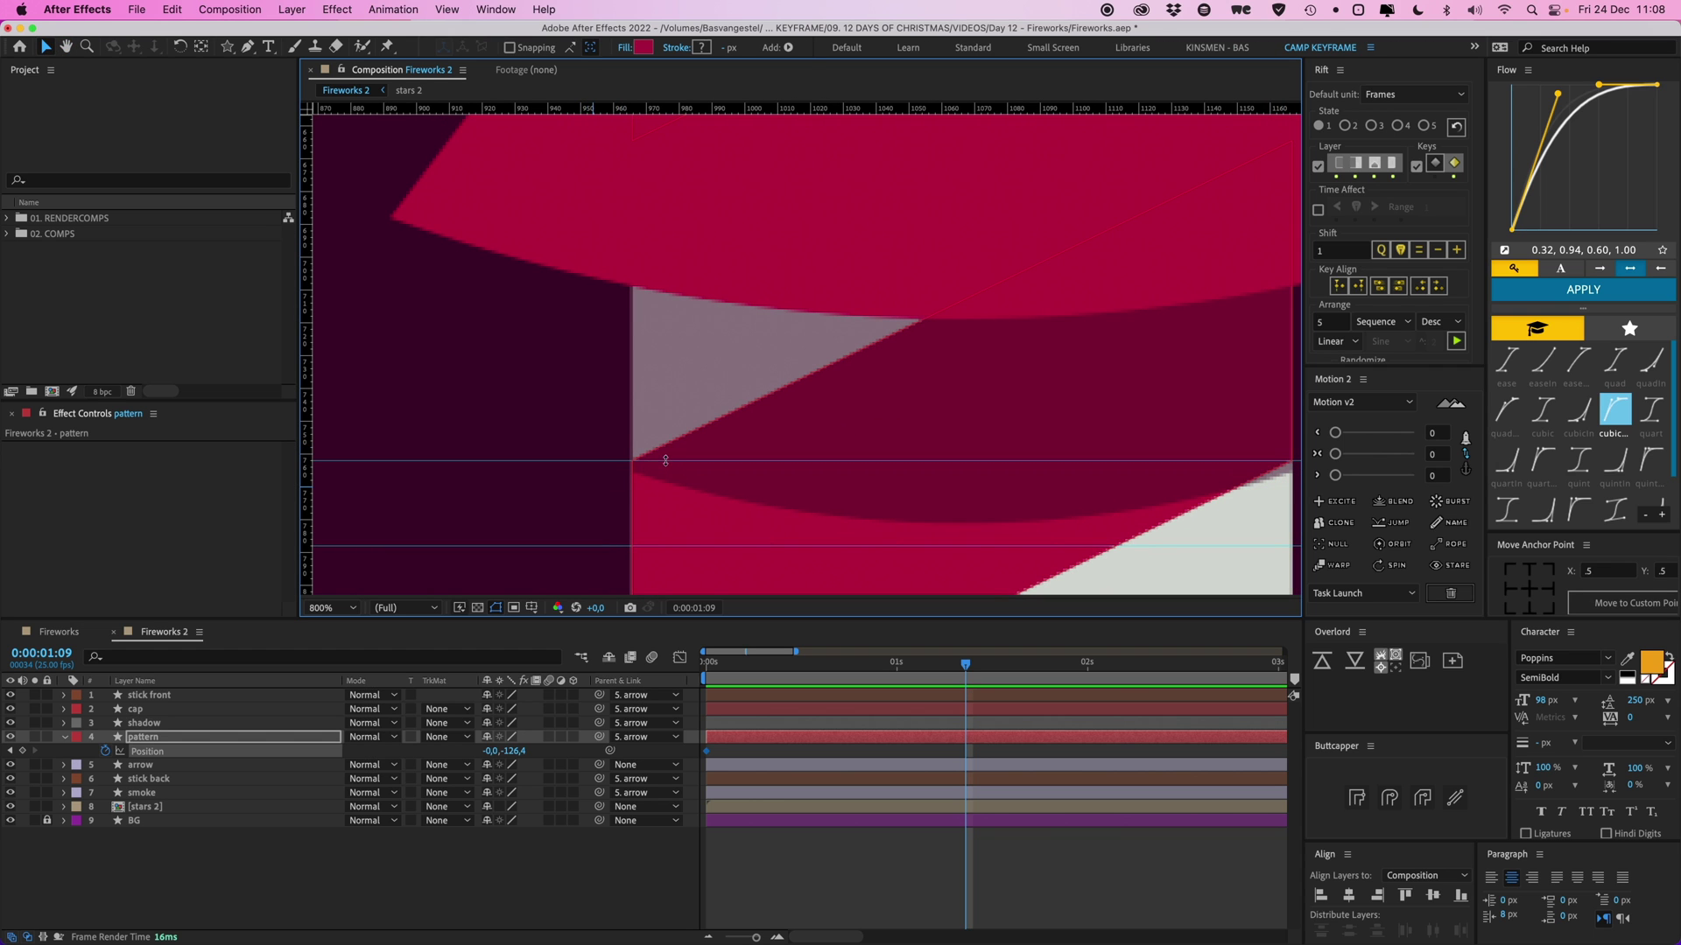
Move the stripe pattern down one stripe to Position -0.0,68.6 and scrub to check
{"action": "key", "text": "comma"}
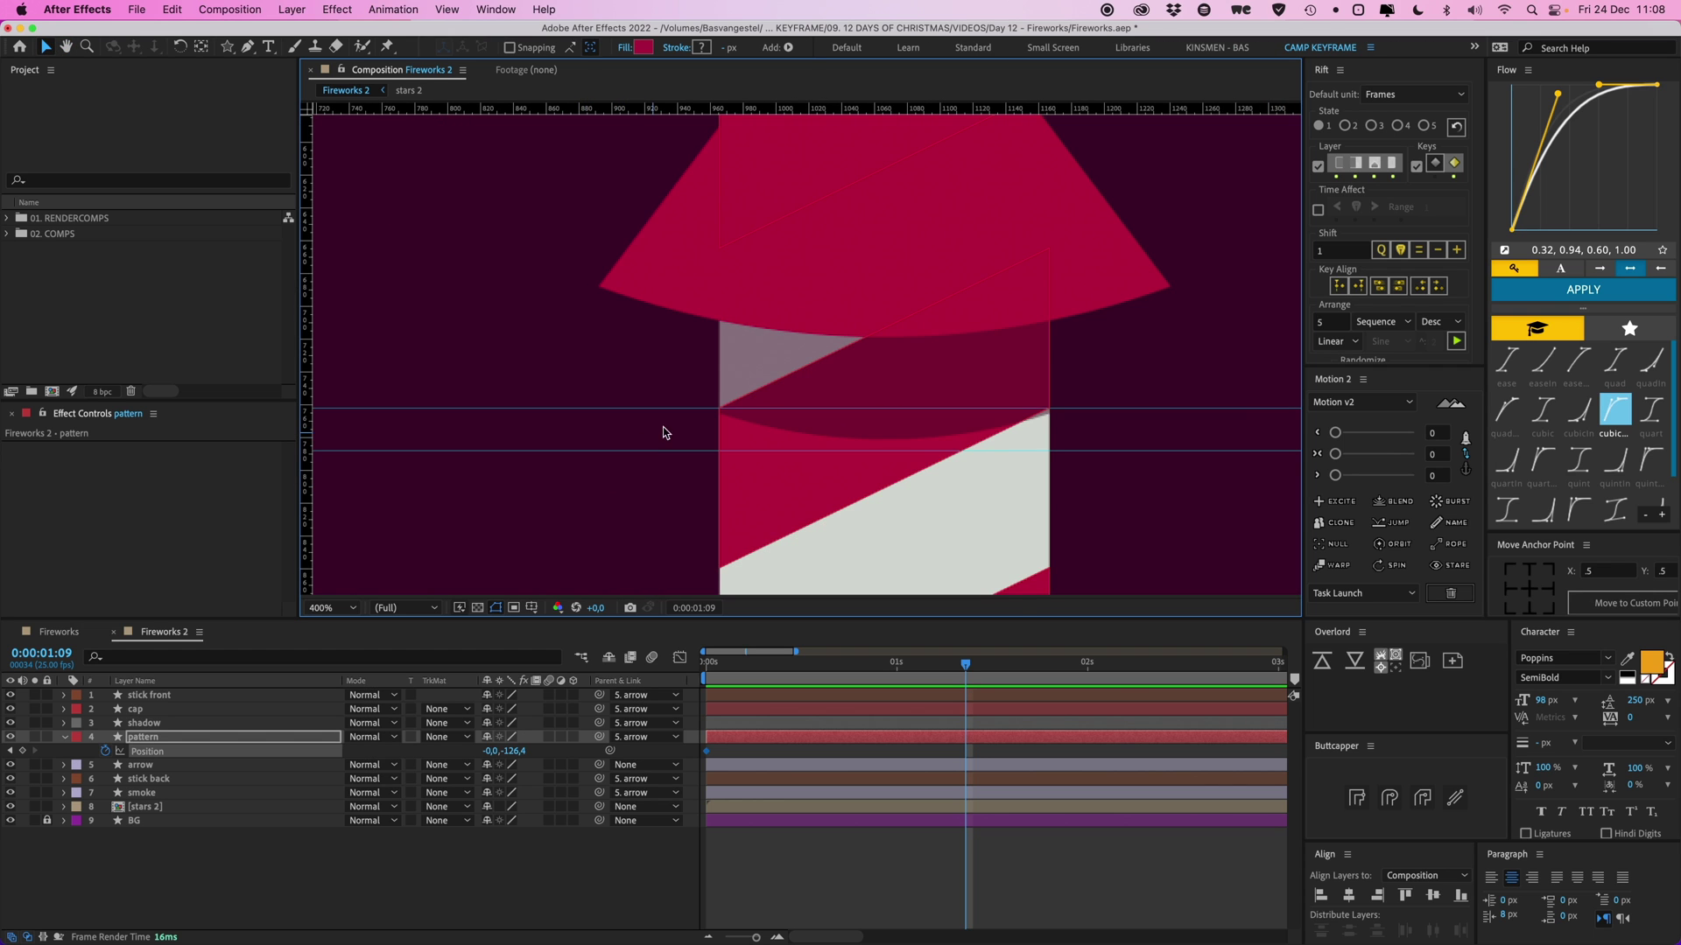
{"action": "left_click_drag", "start_coordinate": [753, 171], "coordinate": [721, 494]}
{"action": "key", "text": "period"}
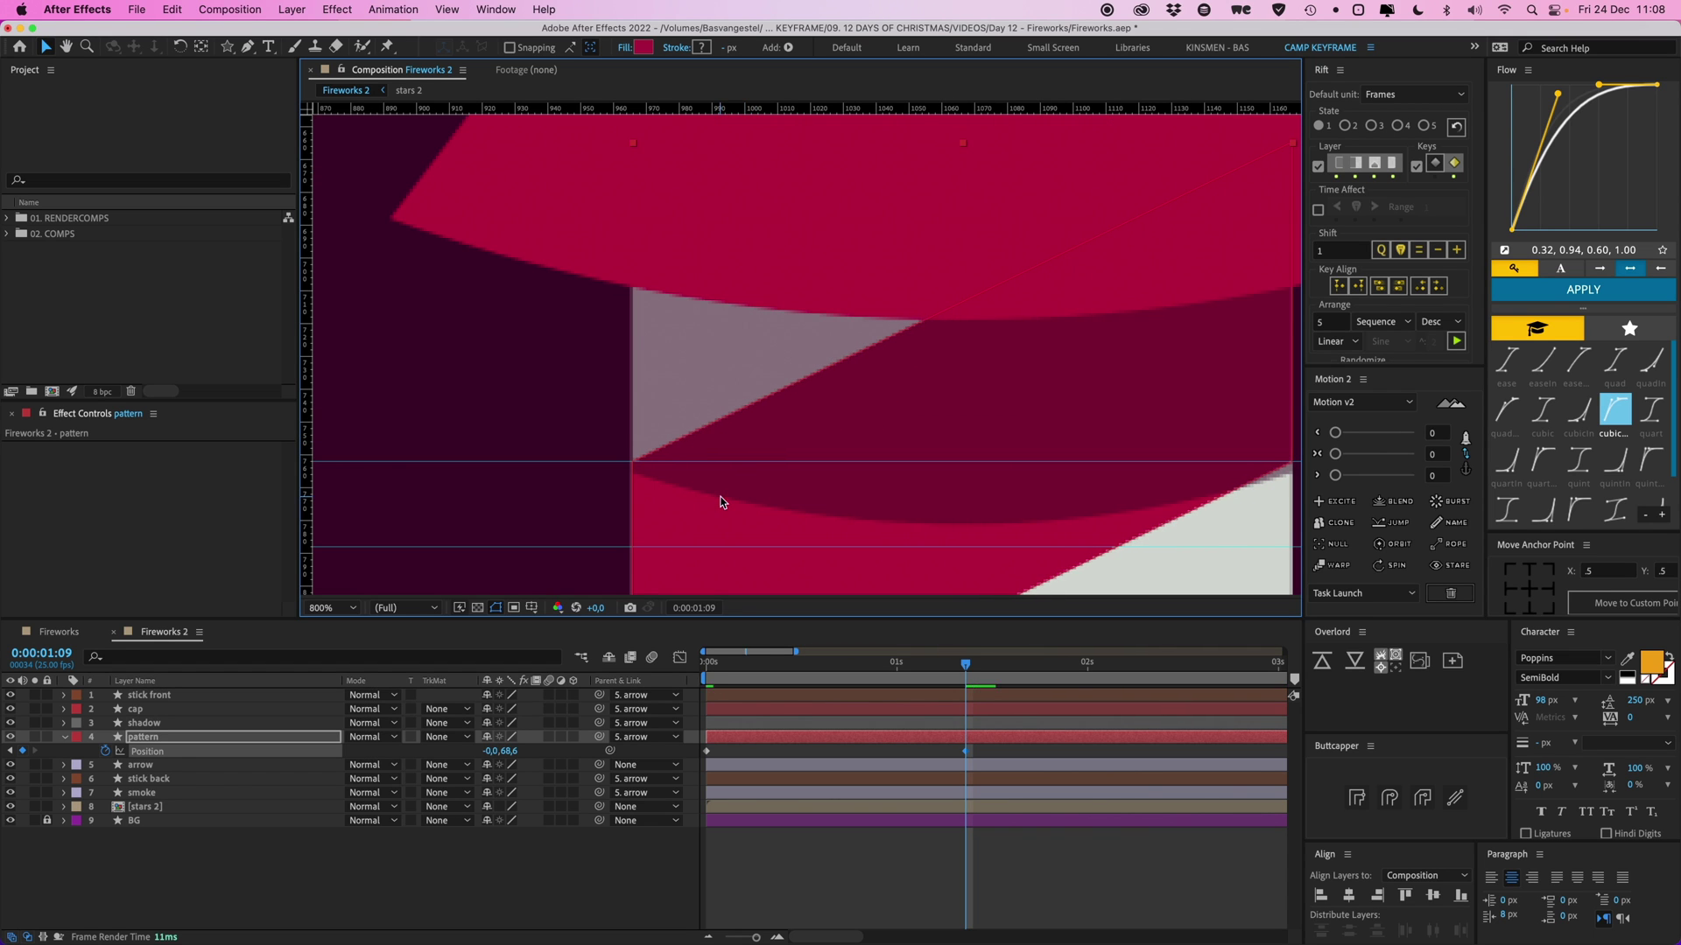
{"action": "key", "text": "comma"}
{"action": "key", "text": "comma"}
{"action": "left_click_drag", "start_coordinate": [720, 499], "coordinate": [802, 442]}
{"action": "key", "text": "comma"}
{"action": "left_click_drag", "start_coordinate": [965, 666], "coordinate": [964, 719]}
{"action": "left_click", "coordinate": [994, 752]}
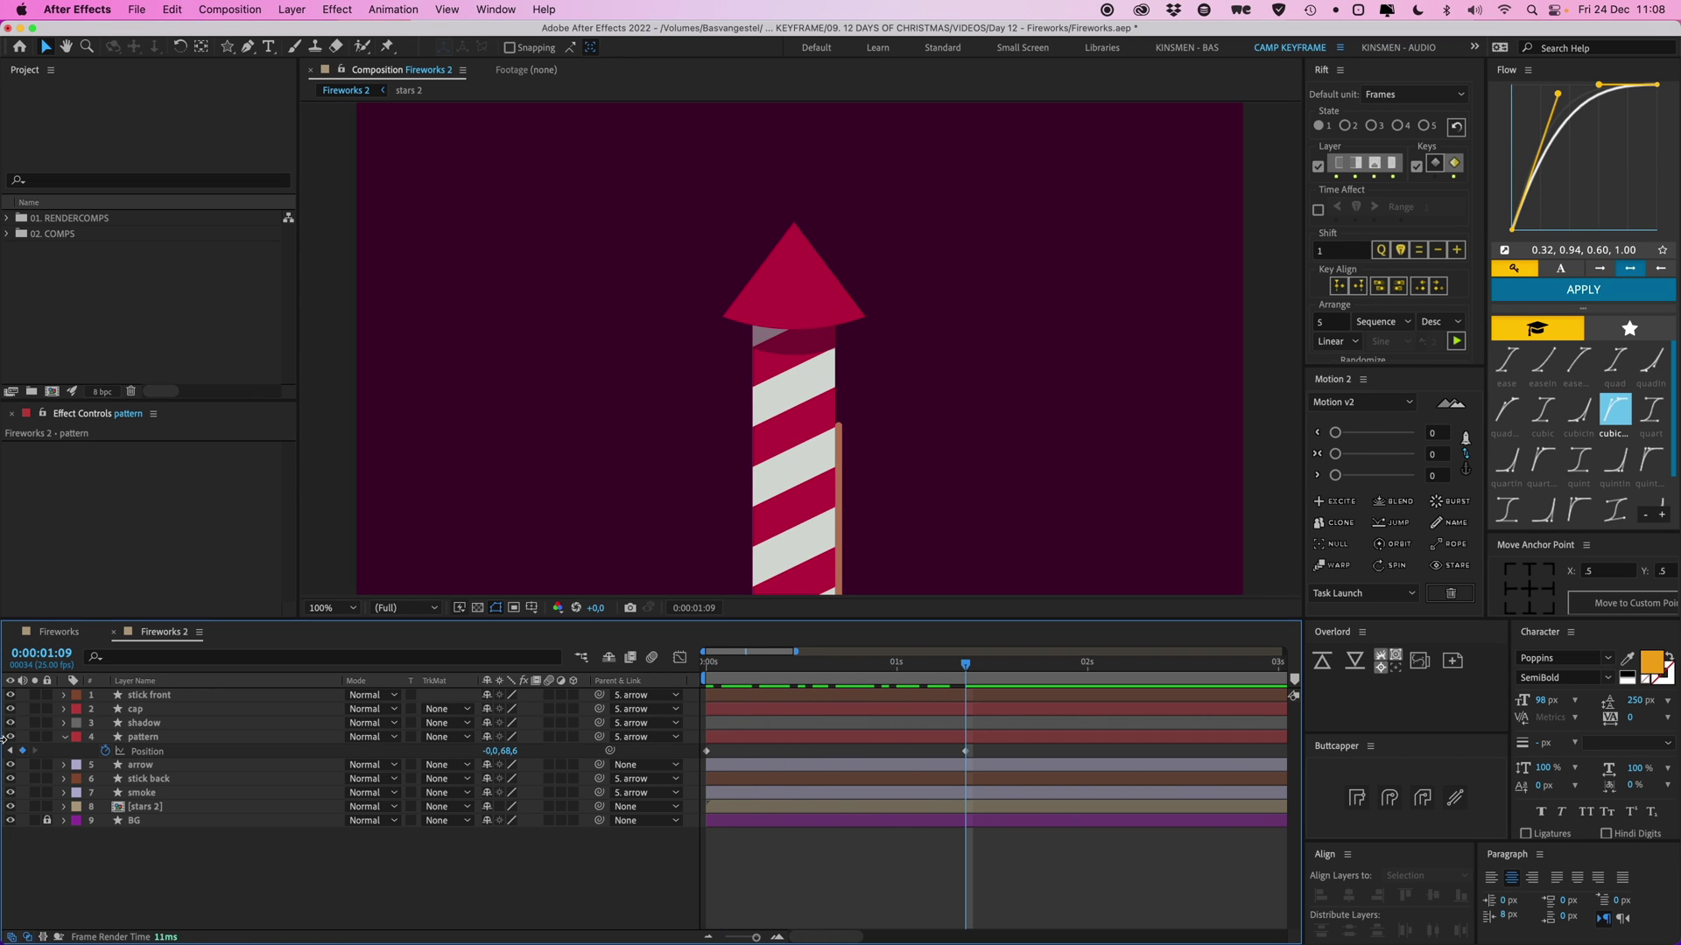
Add a loopOut() expression to the pattern's Position and preview the looping stripes
{"action": "left_click", "coordinate": [105, 752], "text": "alt"}
{"action": "type", "text": "loopou"}
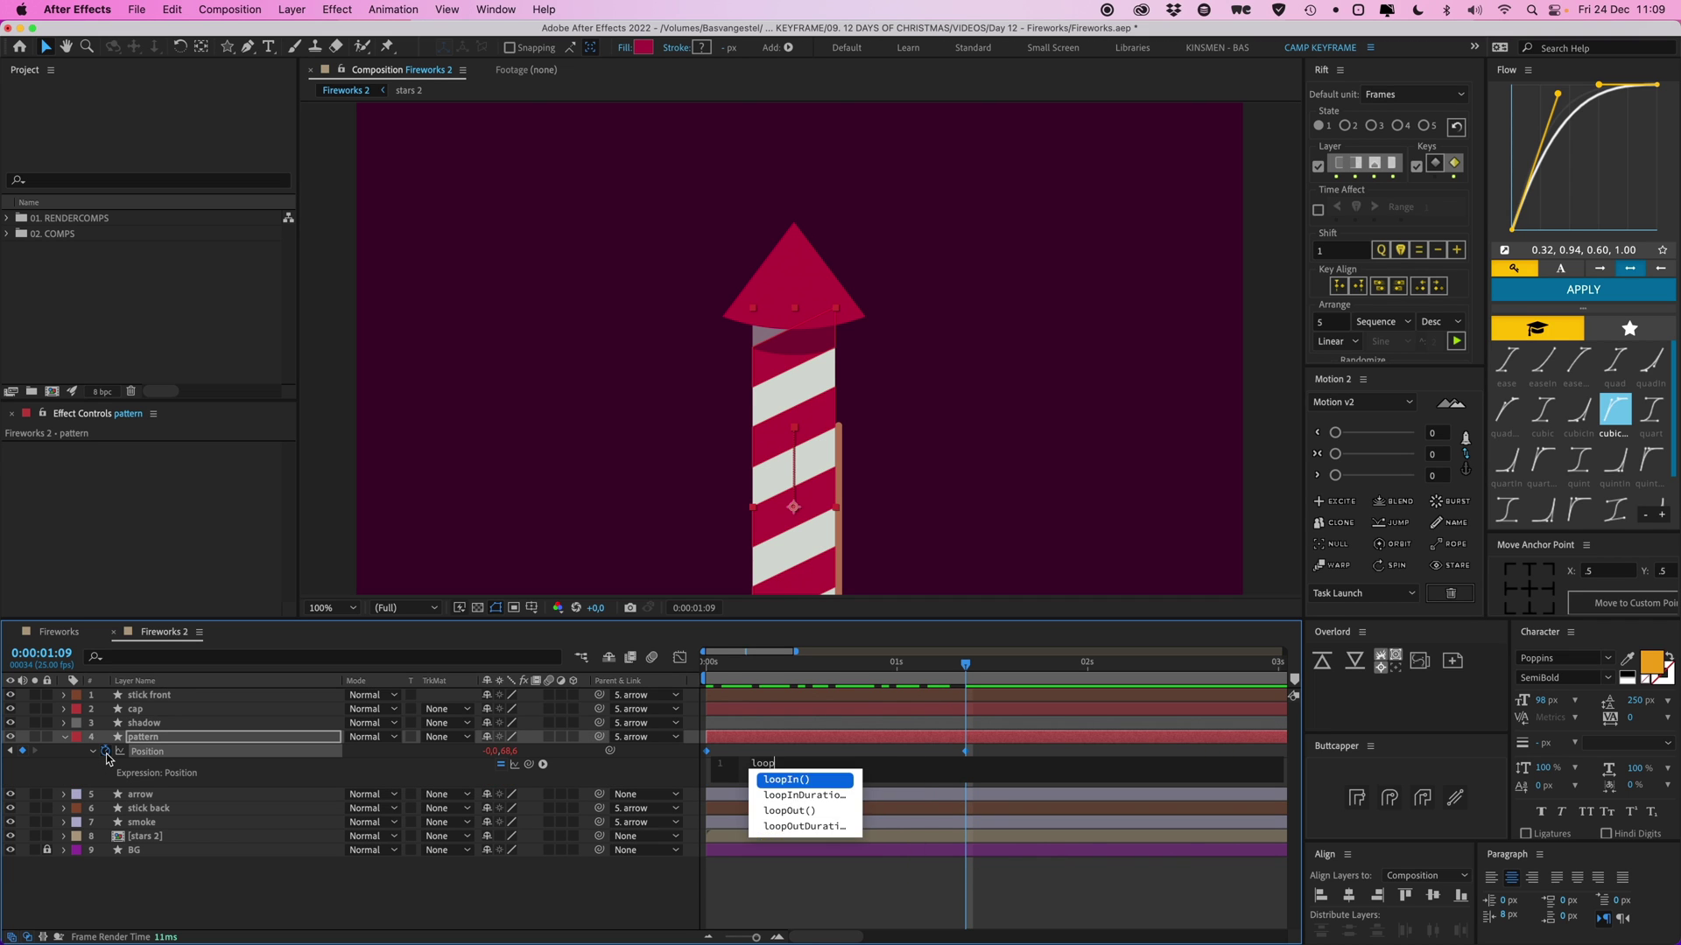
{"action": "key", "text": "Return"}
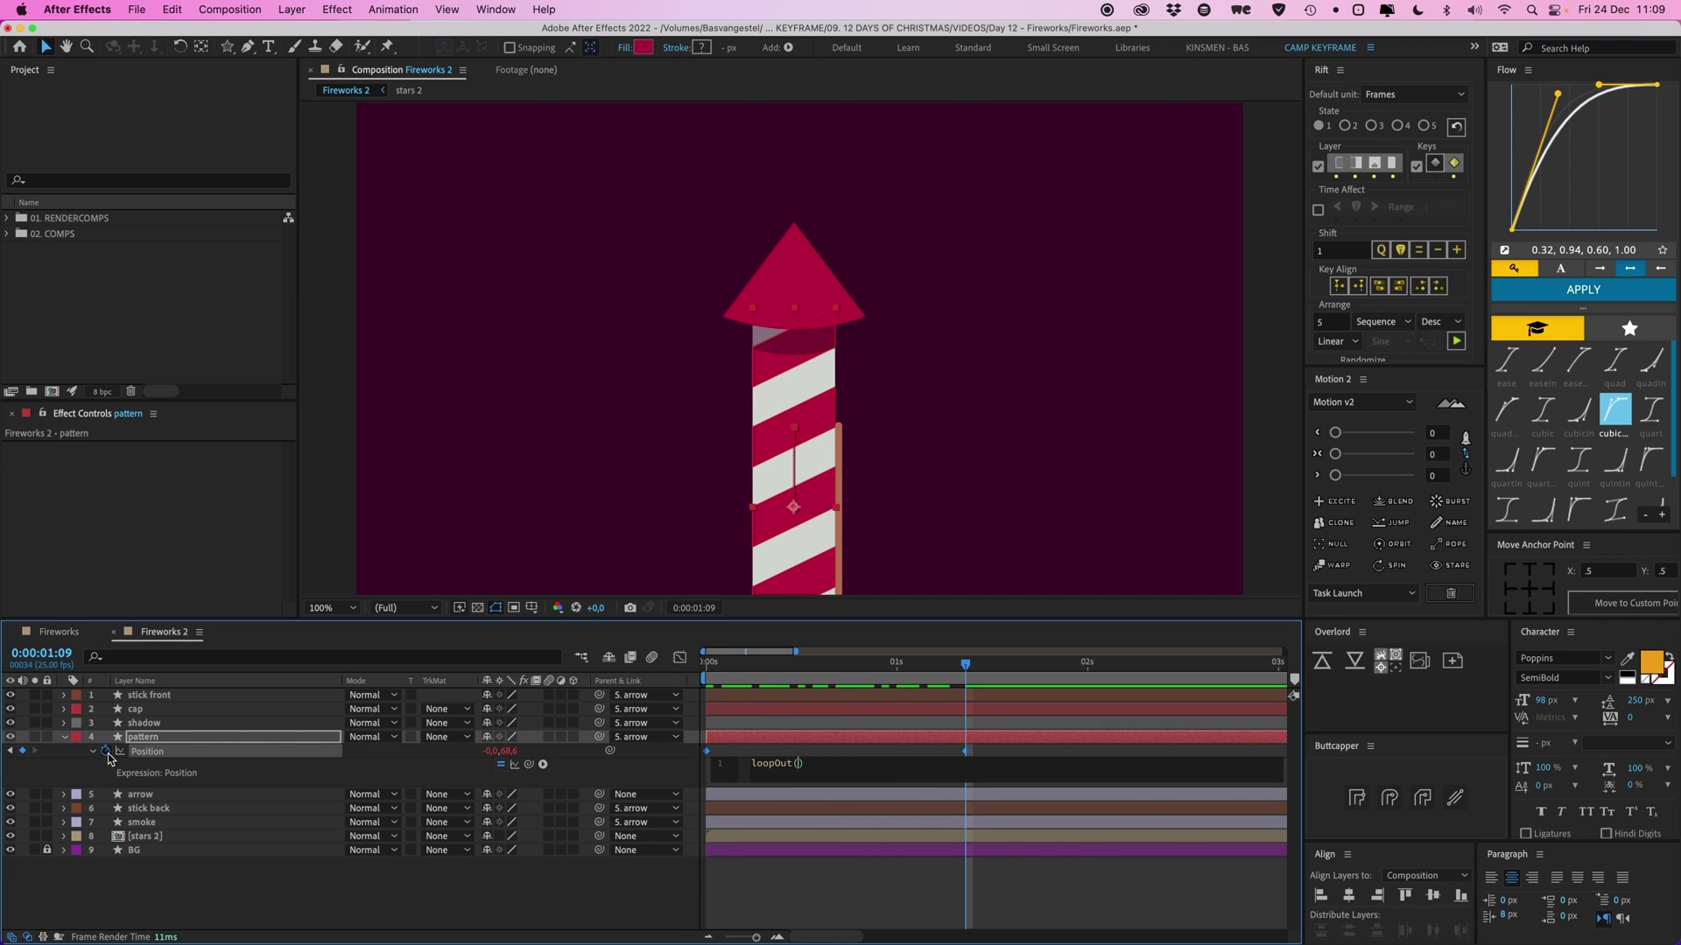
{"action": "left_click", "coordinate": [465, 890]}
{"action": "key", "text": "space"}
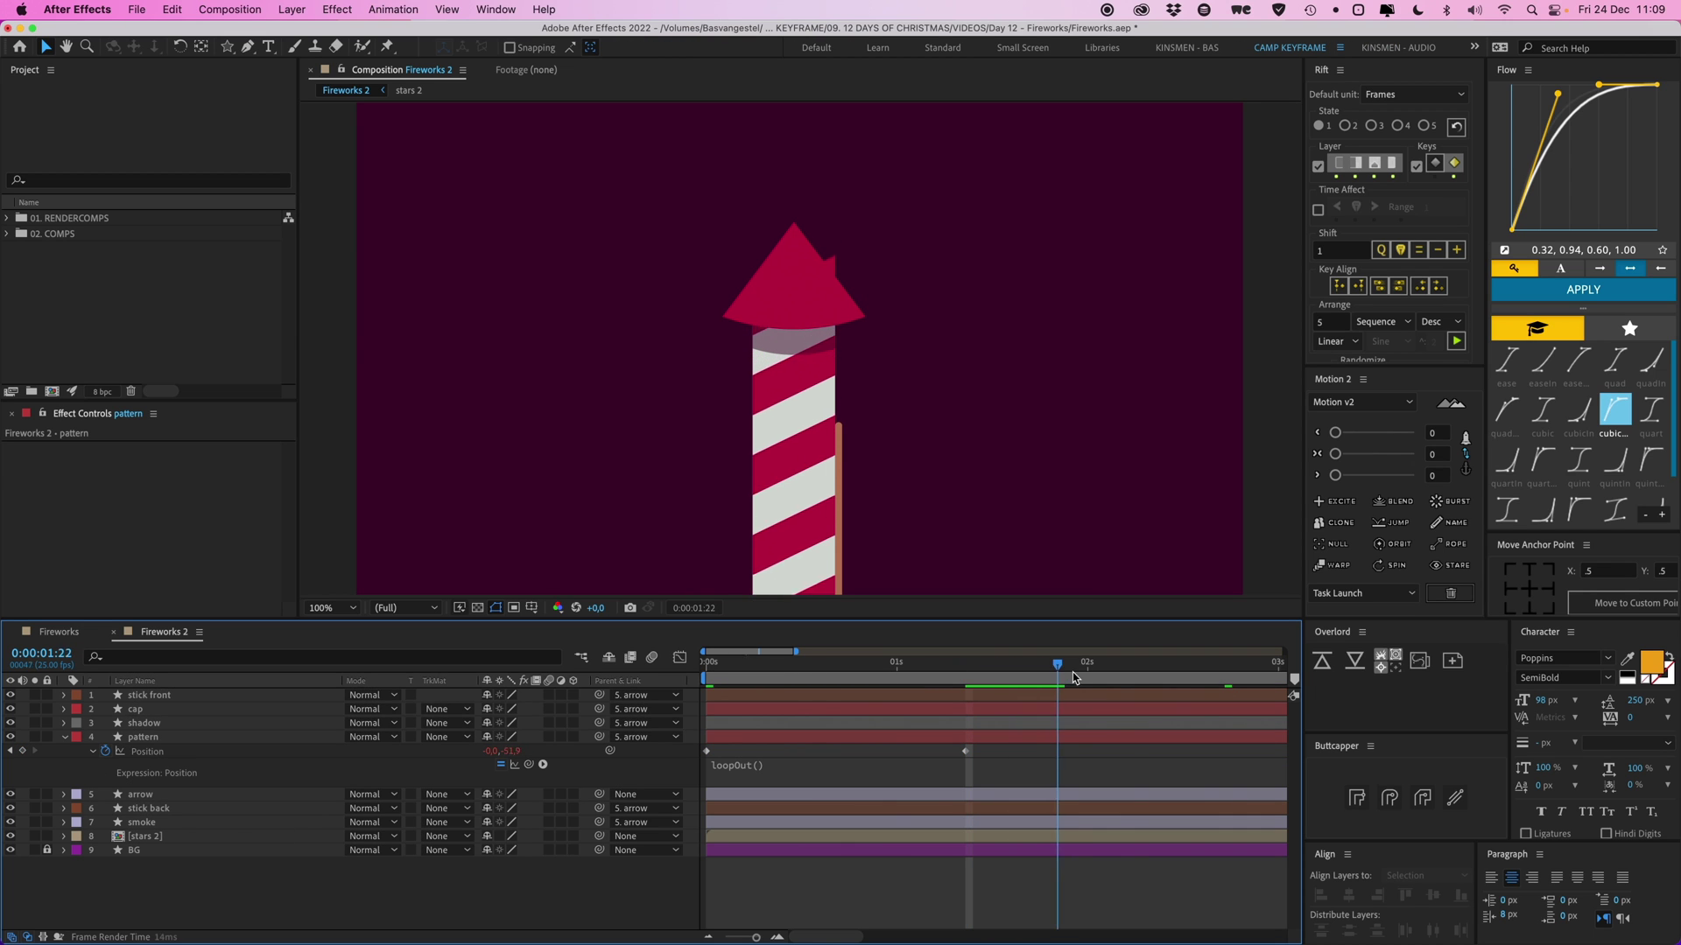
{"action": "key", "text": "comma"}
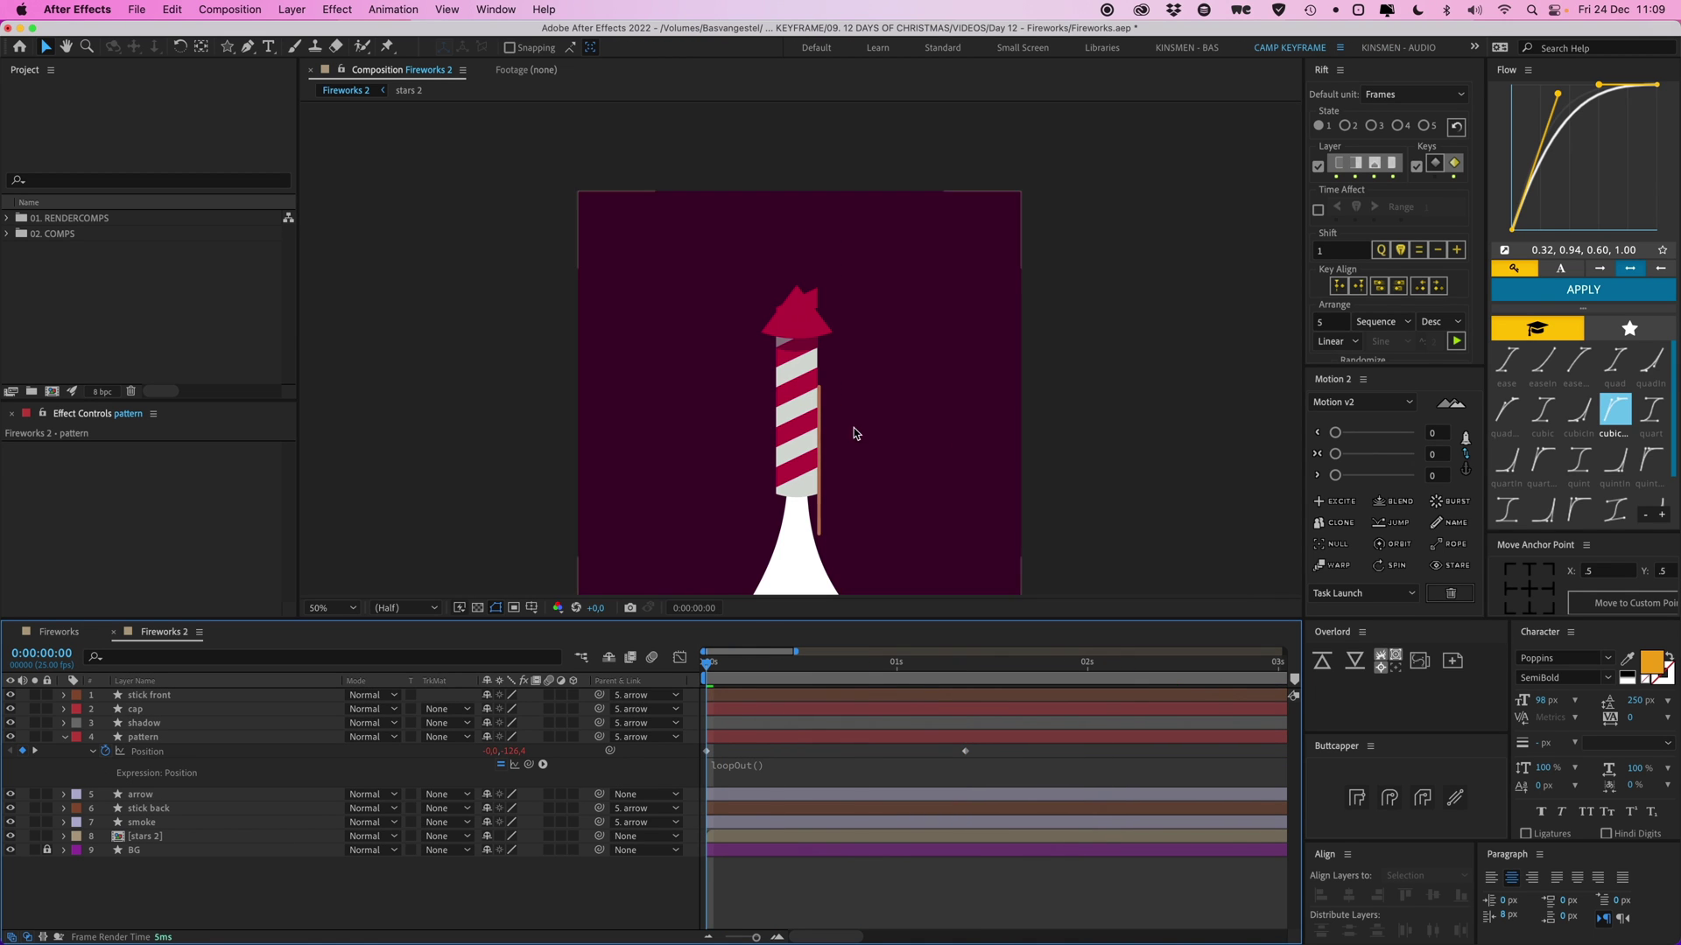
{"action": "key", "text": "space"}
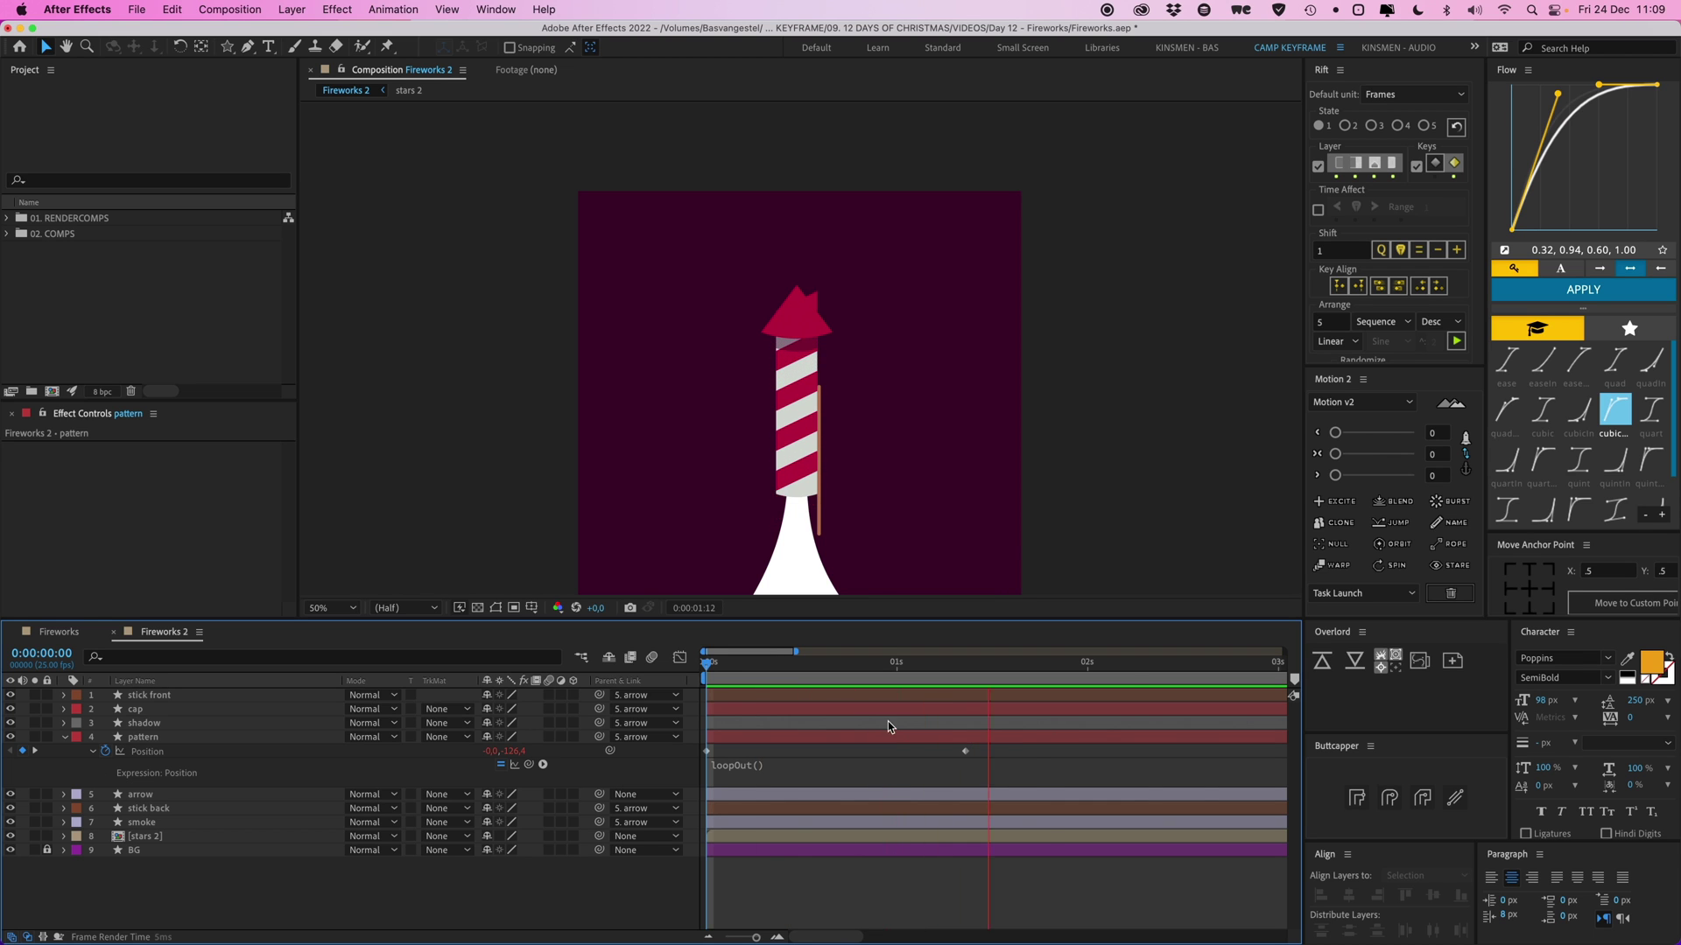
{"action": "key", "text": "space"}
Move the second Position keyframe earlier and check the stripes around four seconds
{"action": "left_click_drag", "start_coordinate": [965, 751], "coordinate": [851, 752]}
{"action": "left_click_drag", "start_coordinate": [759, 669], "coordinate": [702, 670]}
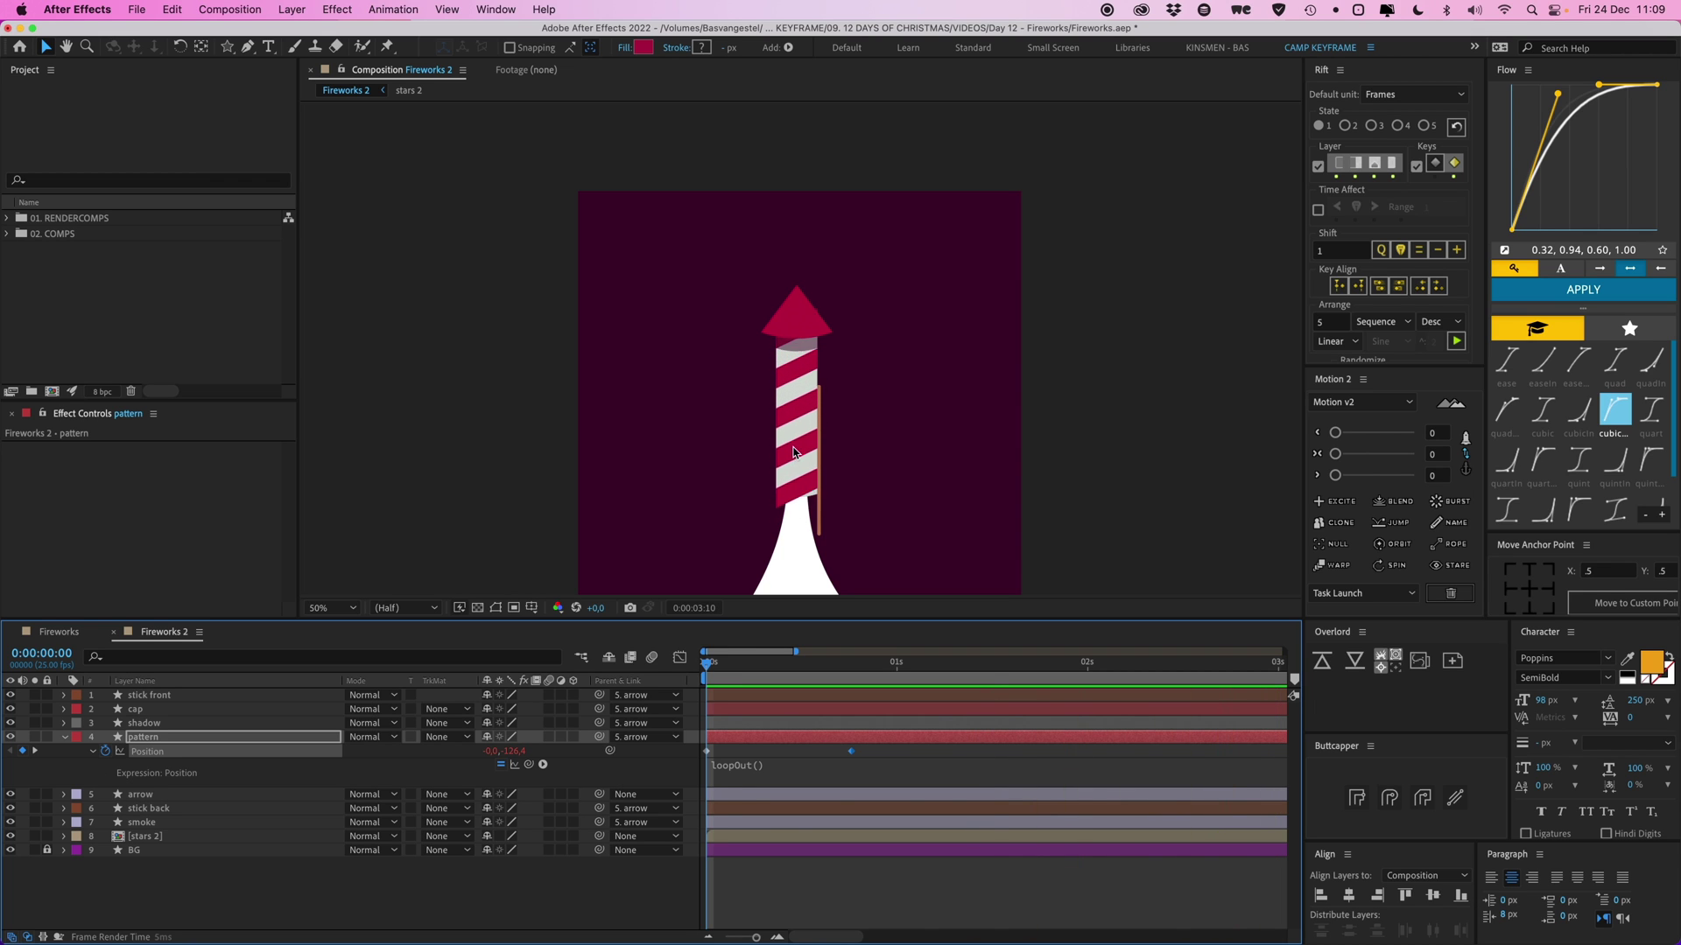
{"action": "key", "text": "space"}
{"action": "mouse_move", "coordinate": [999, 670]}
{"action": "left_mouse_down"}
{"action": "mouse_move", "coordinate": [1077, 668]}
{"action": "mouse_move", "coordinate": [1004, 658]}
{"action": "left_mouse_up"}
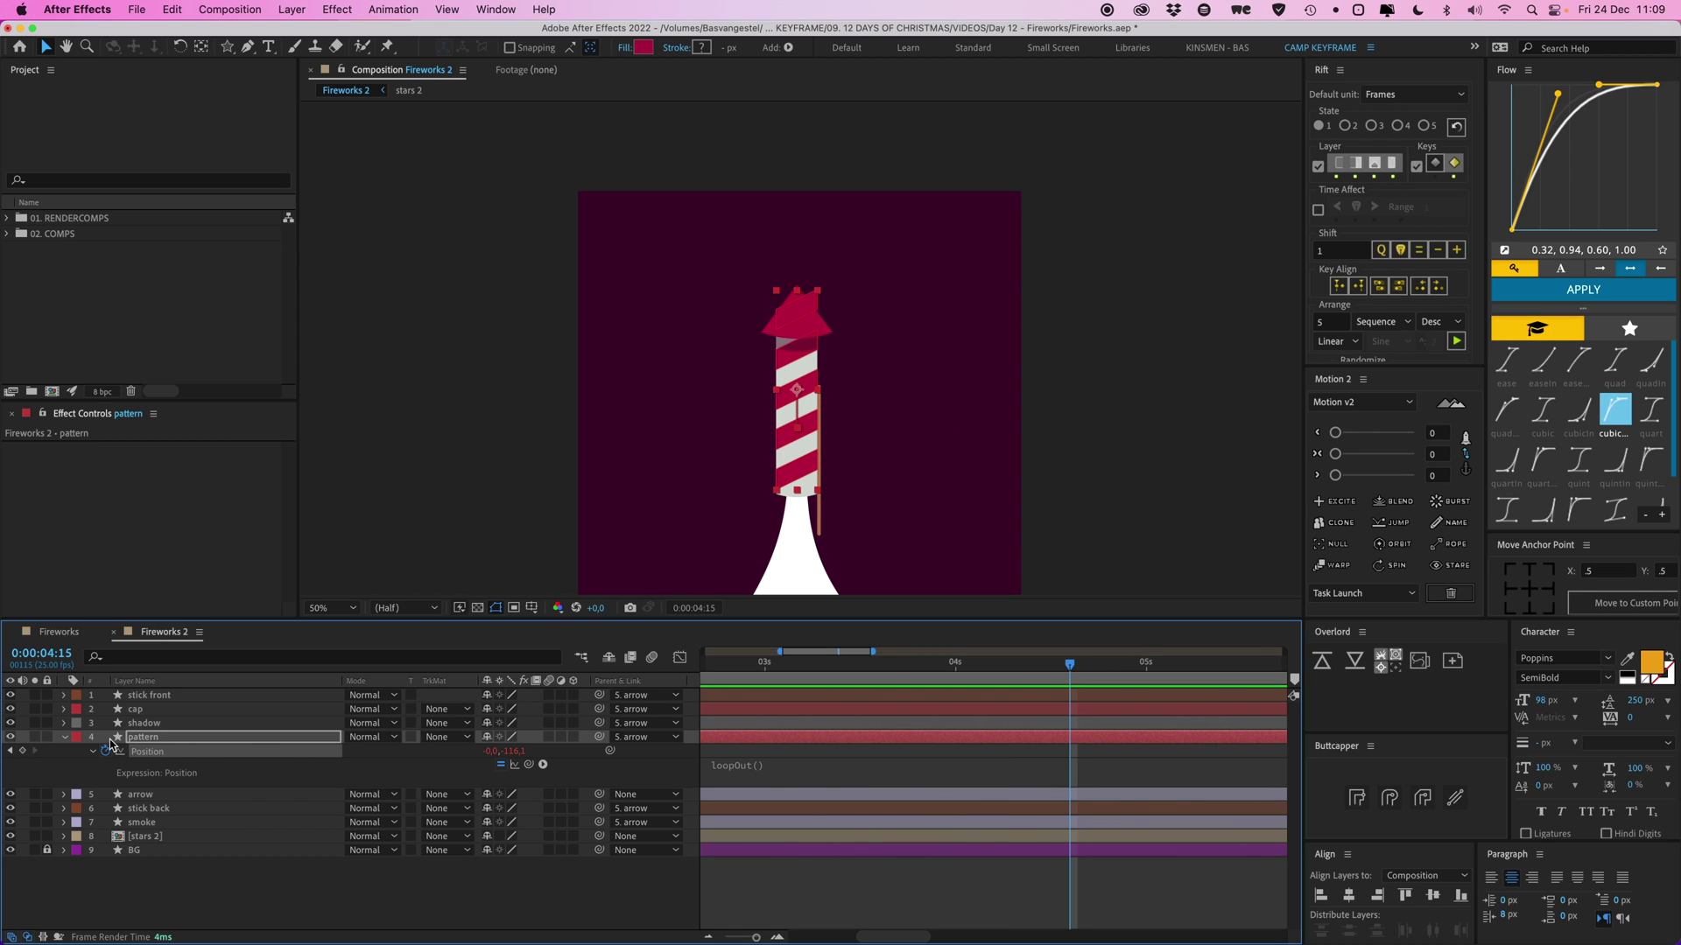
Duplicate arrow as arrow 2 above pattern, set pattern's Alpha Matte to 'arrow 2', and preview
{"action": "left_click", "coordinate": [149, 796]}
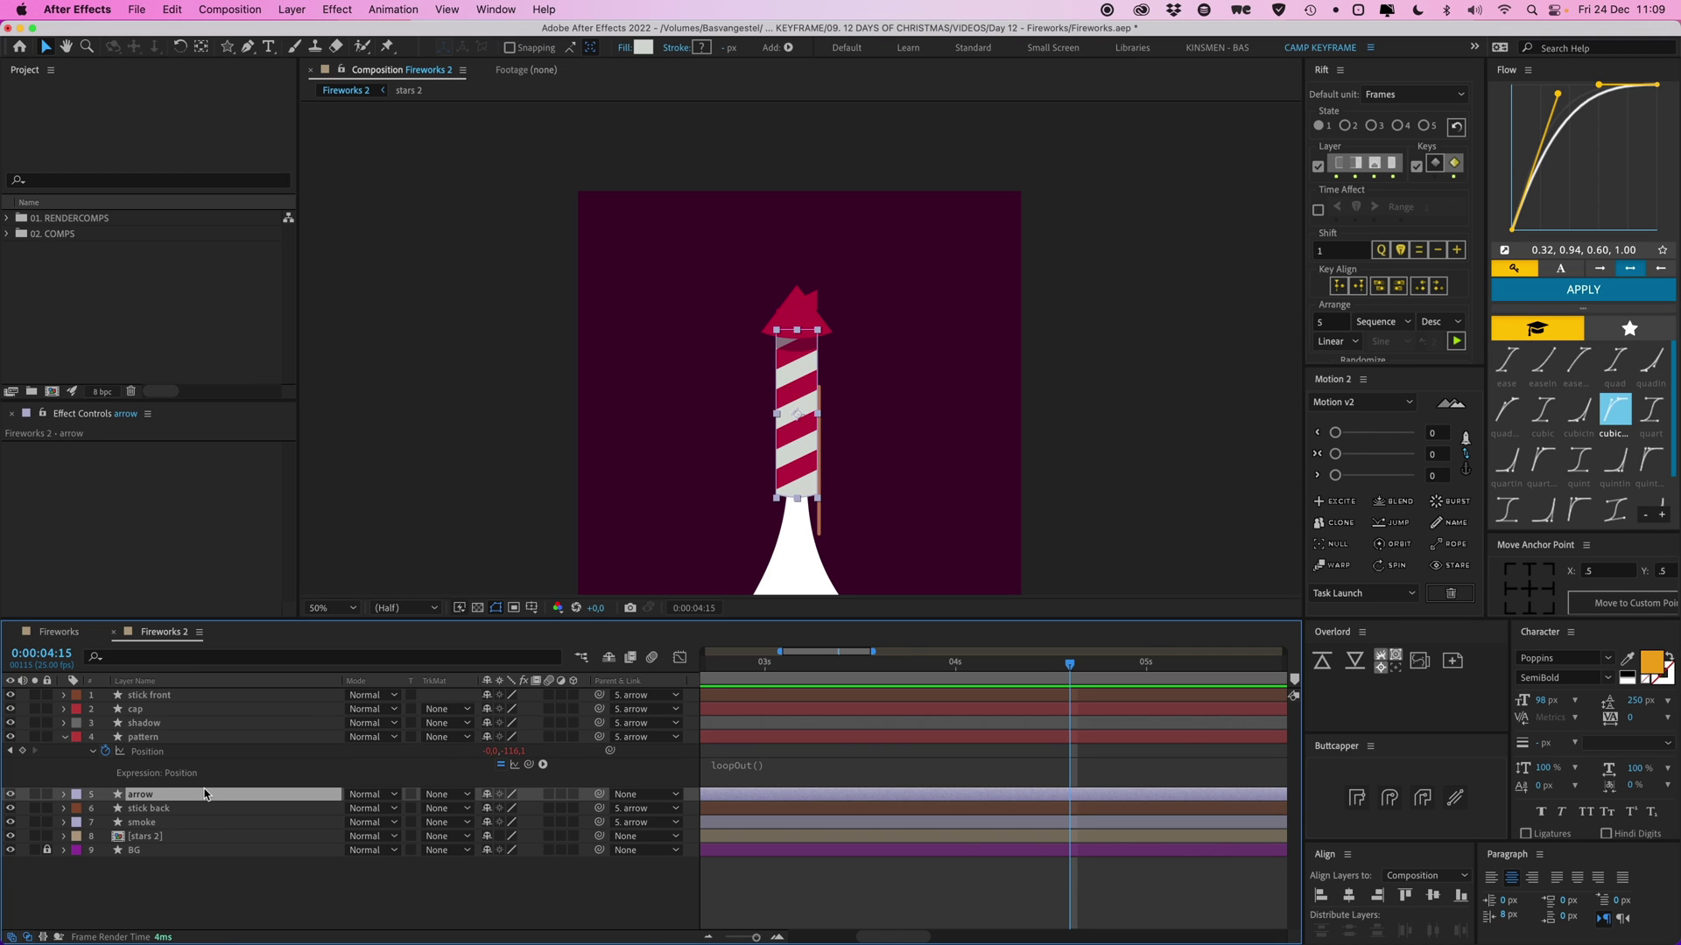
{"action": "key", "text": "cmd+d"}
{"action": "left_click_drag", "start_coordinate": [160, 799], "coordinate": [162, 736]}
{"action": "left_click", "coordinate": [232, 753]}
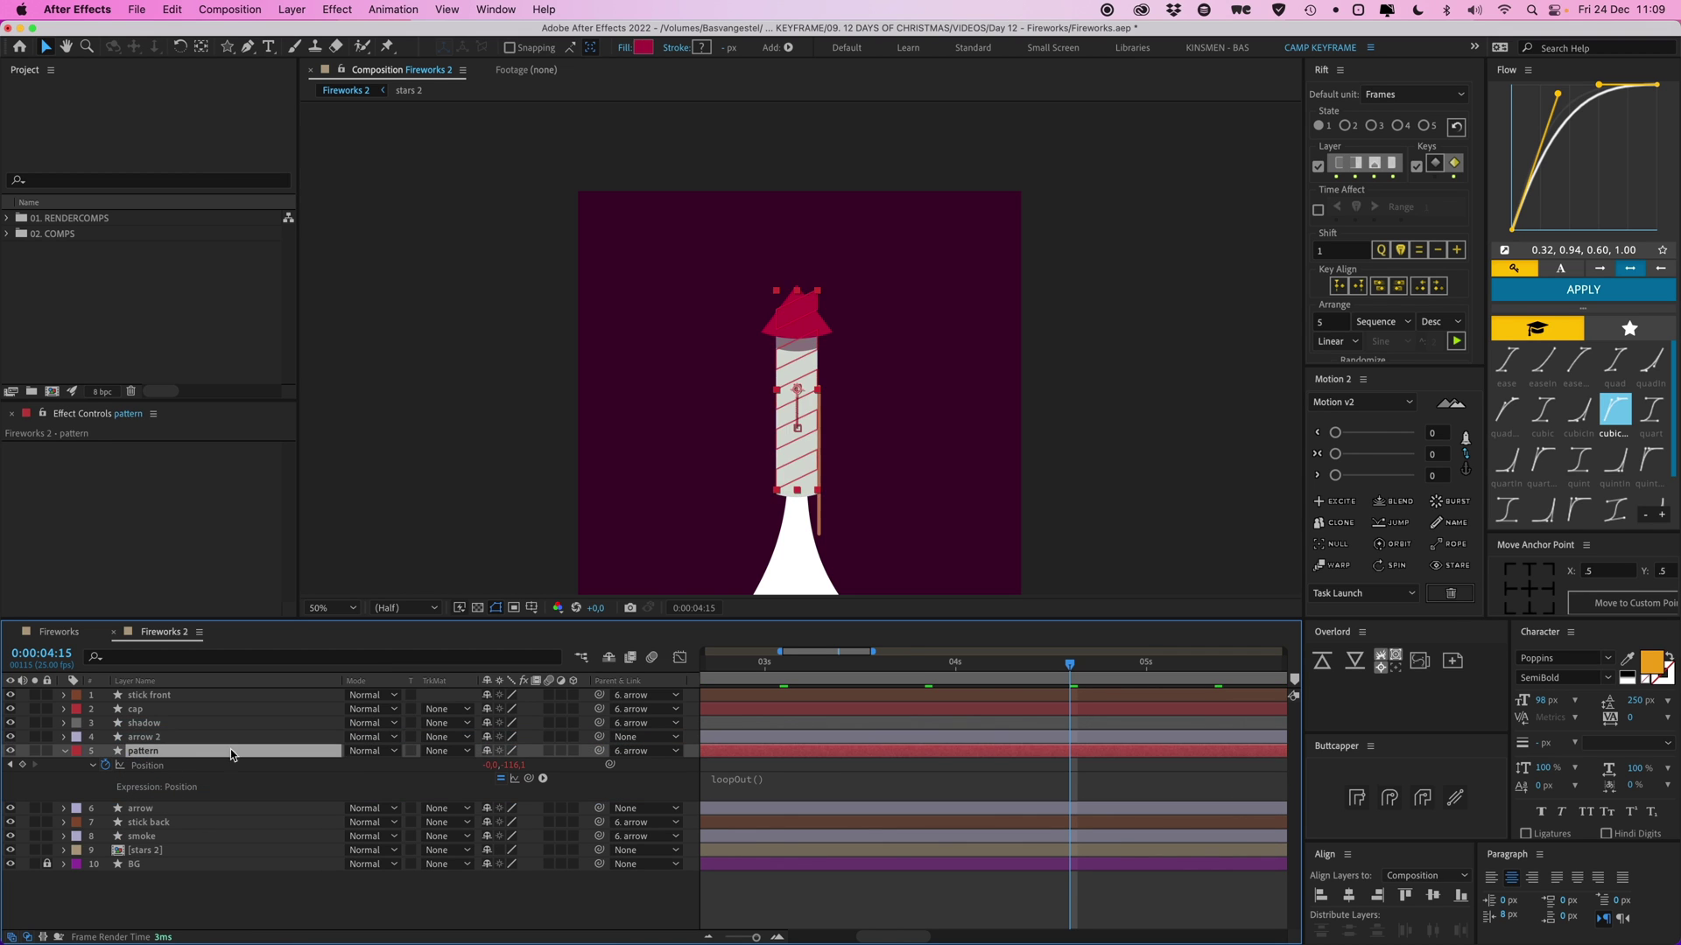
{"action": "left_click", "coordinate": [447, 751]}
{"action": "left_click", "coordinate": [523, 797]}
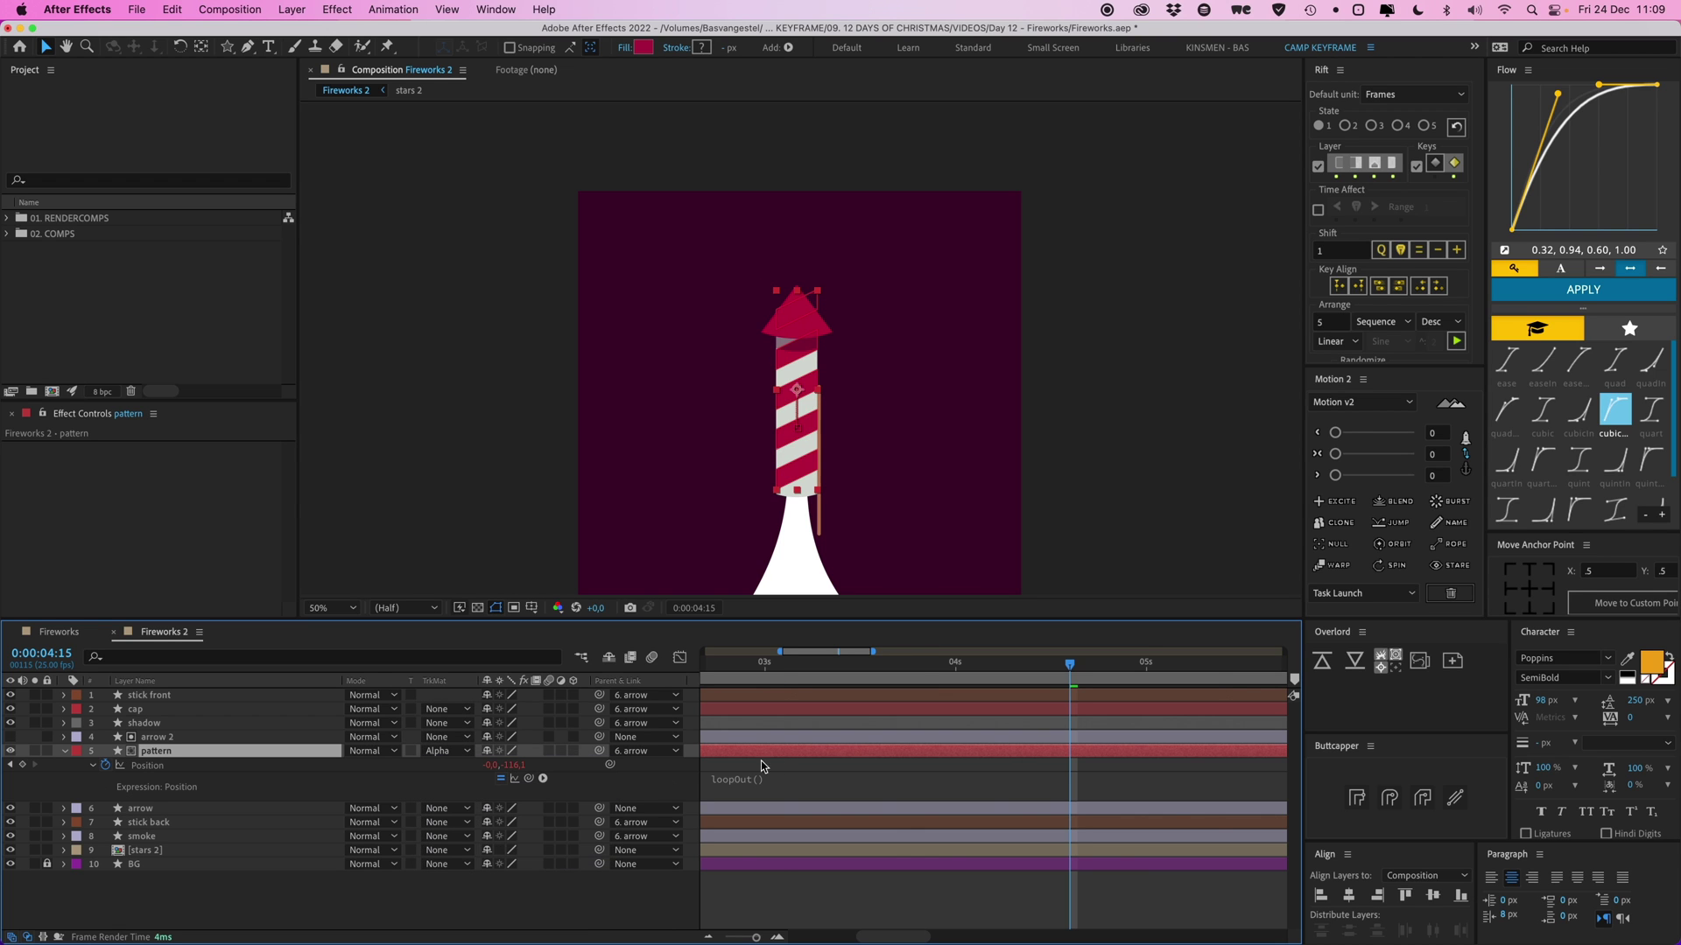
{"action": "left_click", "coordinate": [921, 900]}
{"action": "key", "text": "space"}
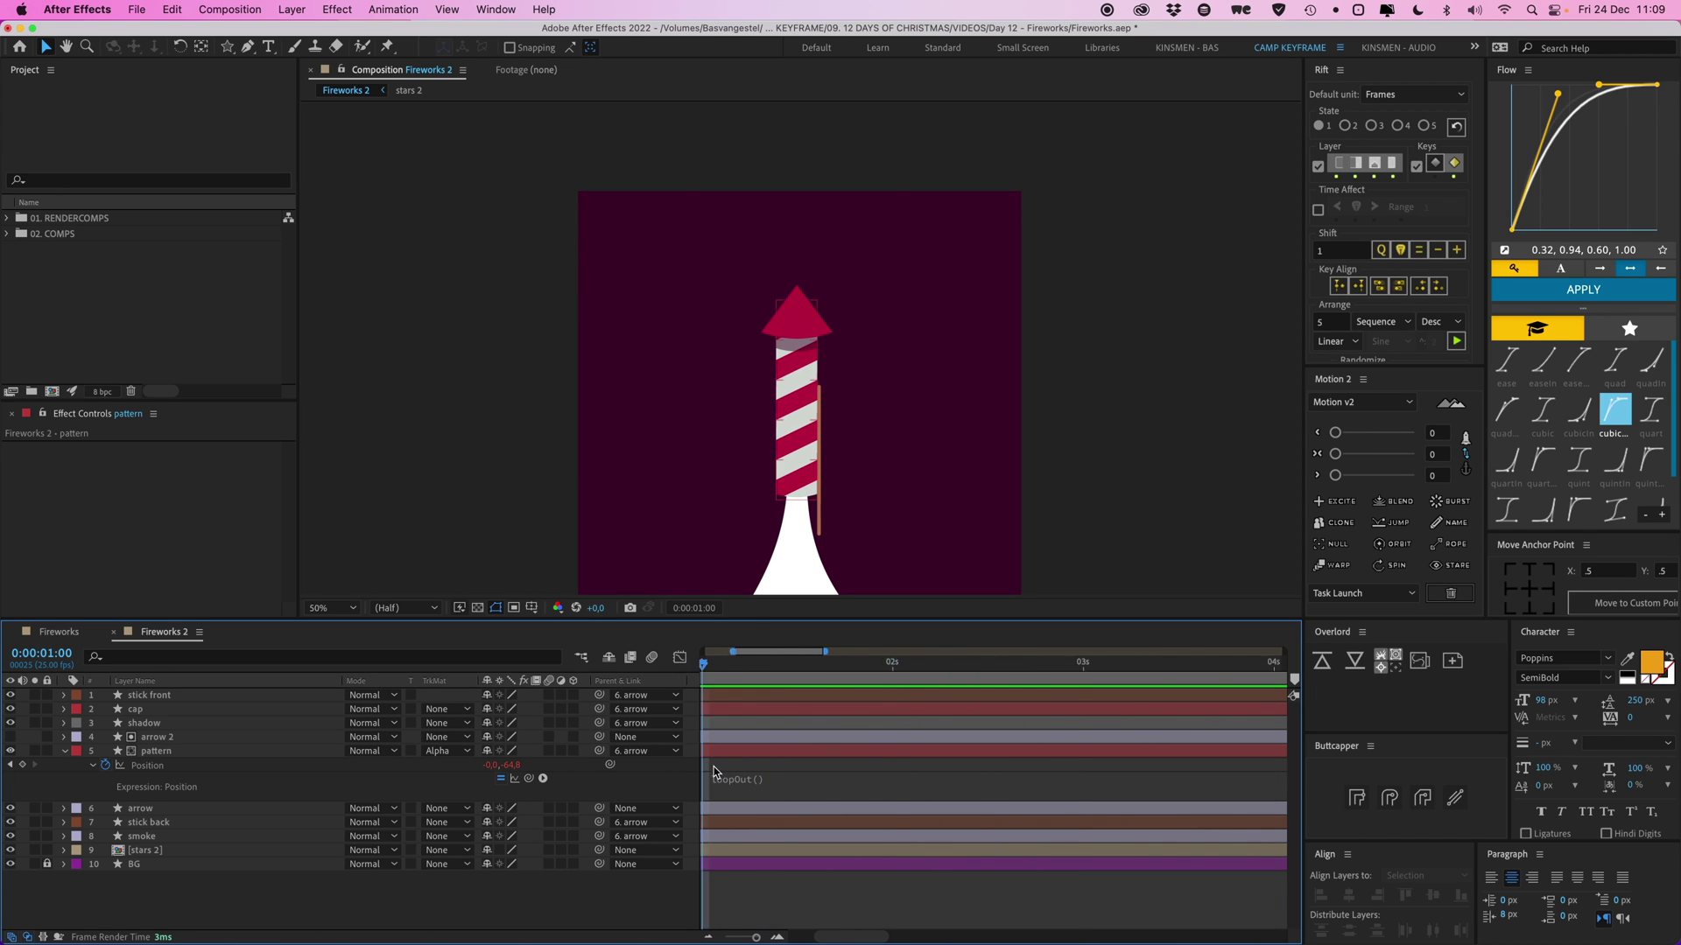
Collapse the pattern layer and reframe the Fireworks 2 view at full size around the rocket
{"action": "left_click", "coordinate": [65, 752]}
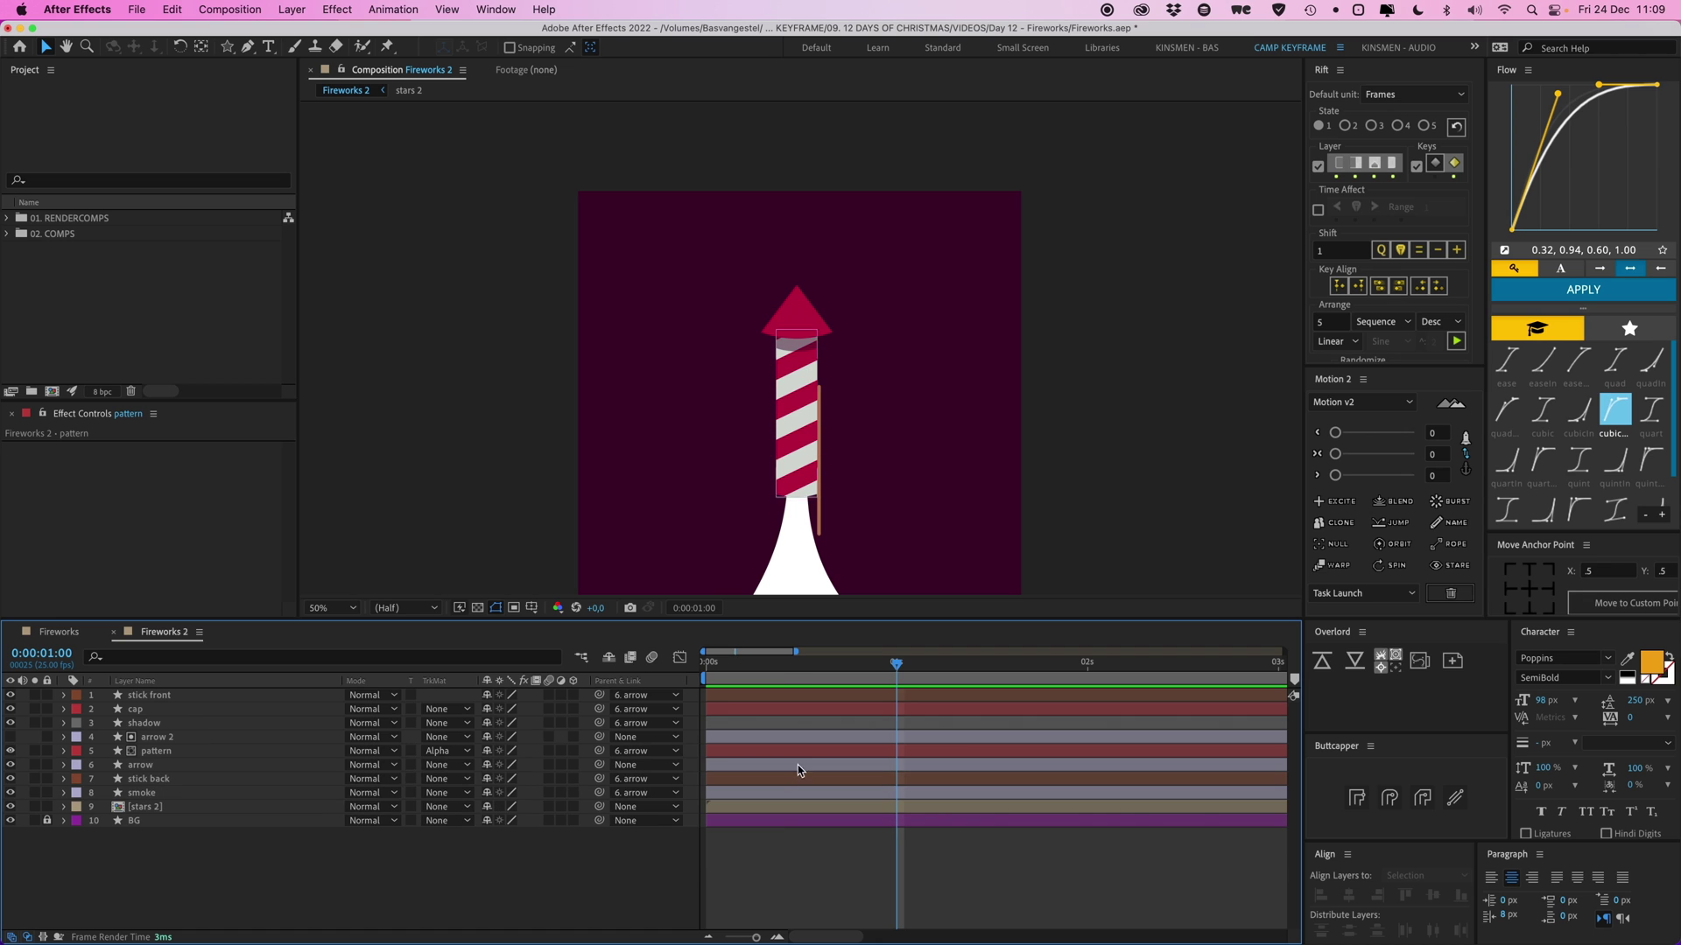
{"action": "mouse_move", "coordinate": [785, 668]}
{"action": "left_mouse_down"}
{"action": "mouse_move", "coordinate": [721, 669]}
{"action": "mouse_move", "coordinate": [775, 669]}
{"action": "mouse_move", "coordinate": [753, 669]}
{"action": "left_mouse_up"}
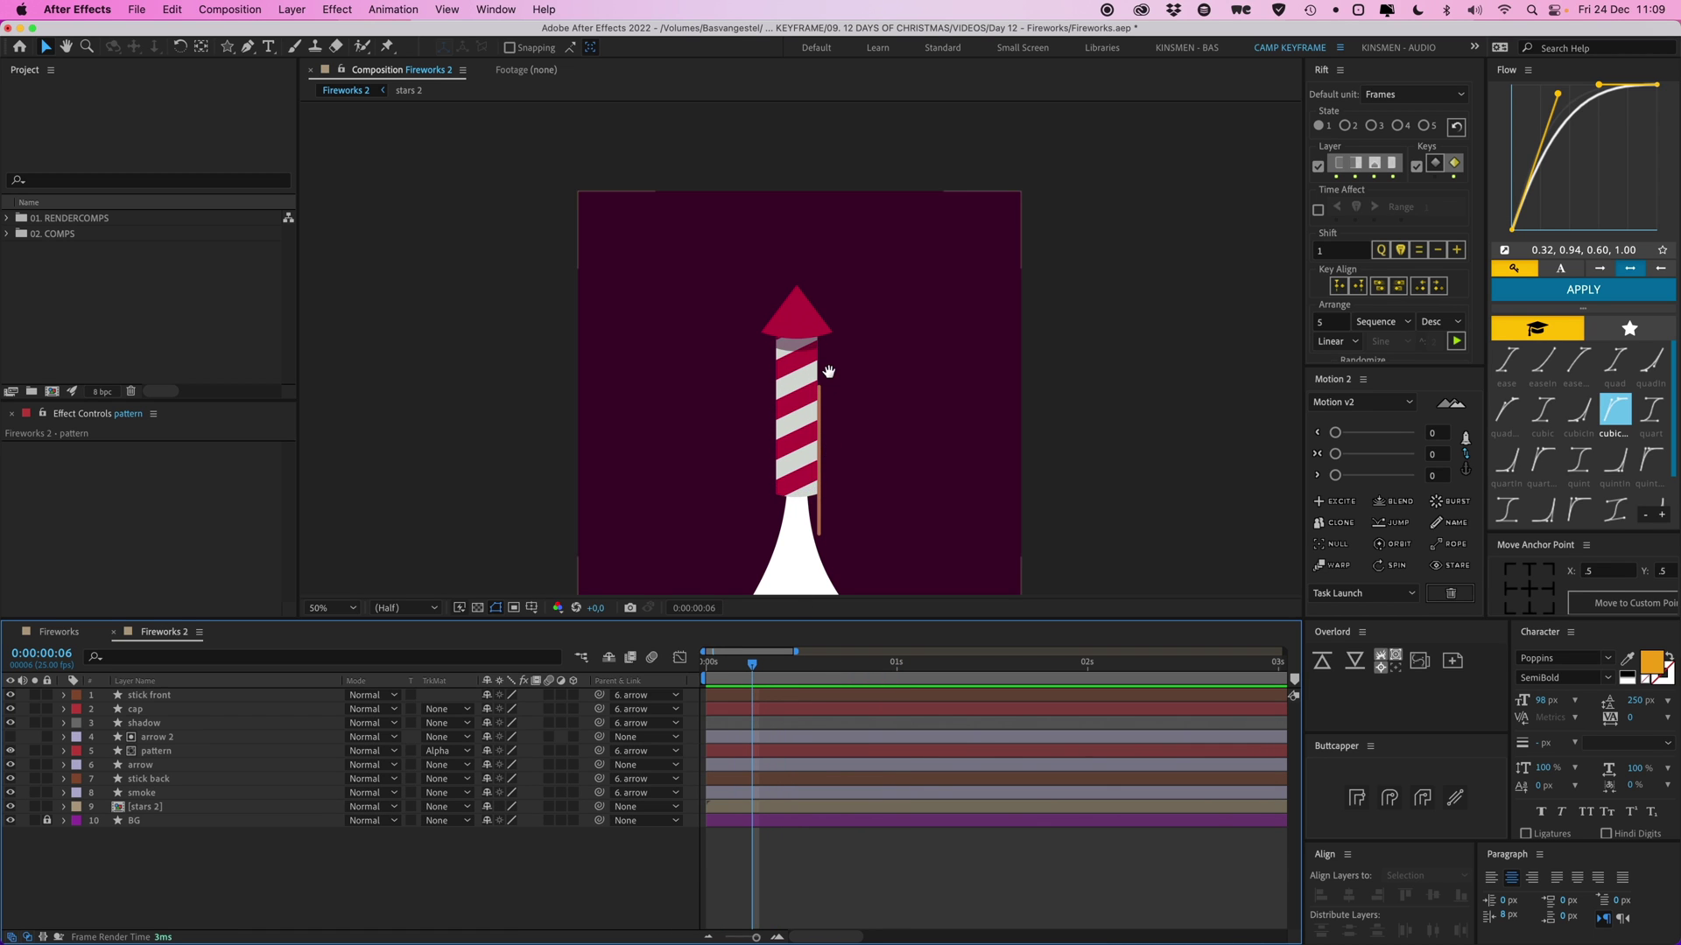
{"action": "key", "text": "space"}
{"action": "left_click_drag", "start_coordinate": [784, 336], "coordinate": [750, 413]}
{"action": "left_click", "coordinate": [747, 411]}
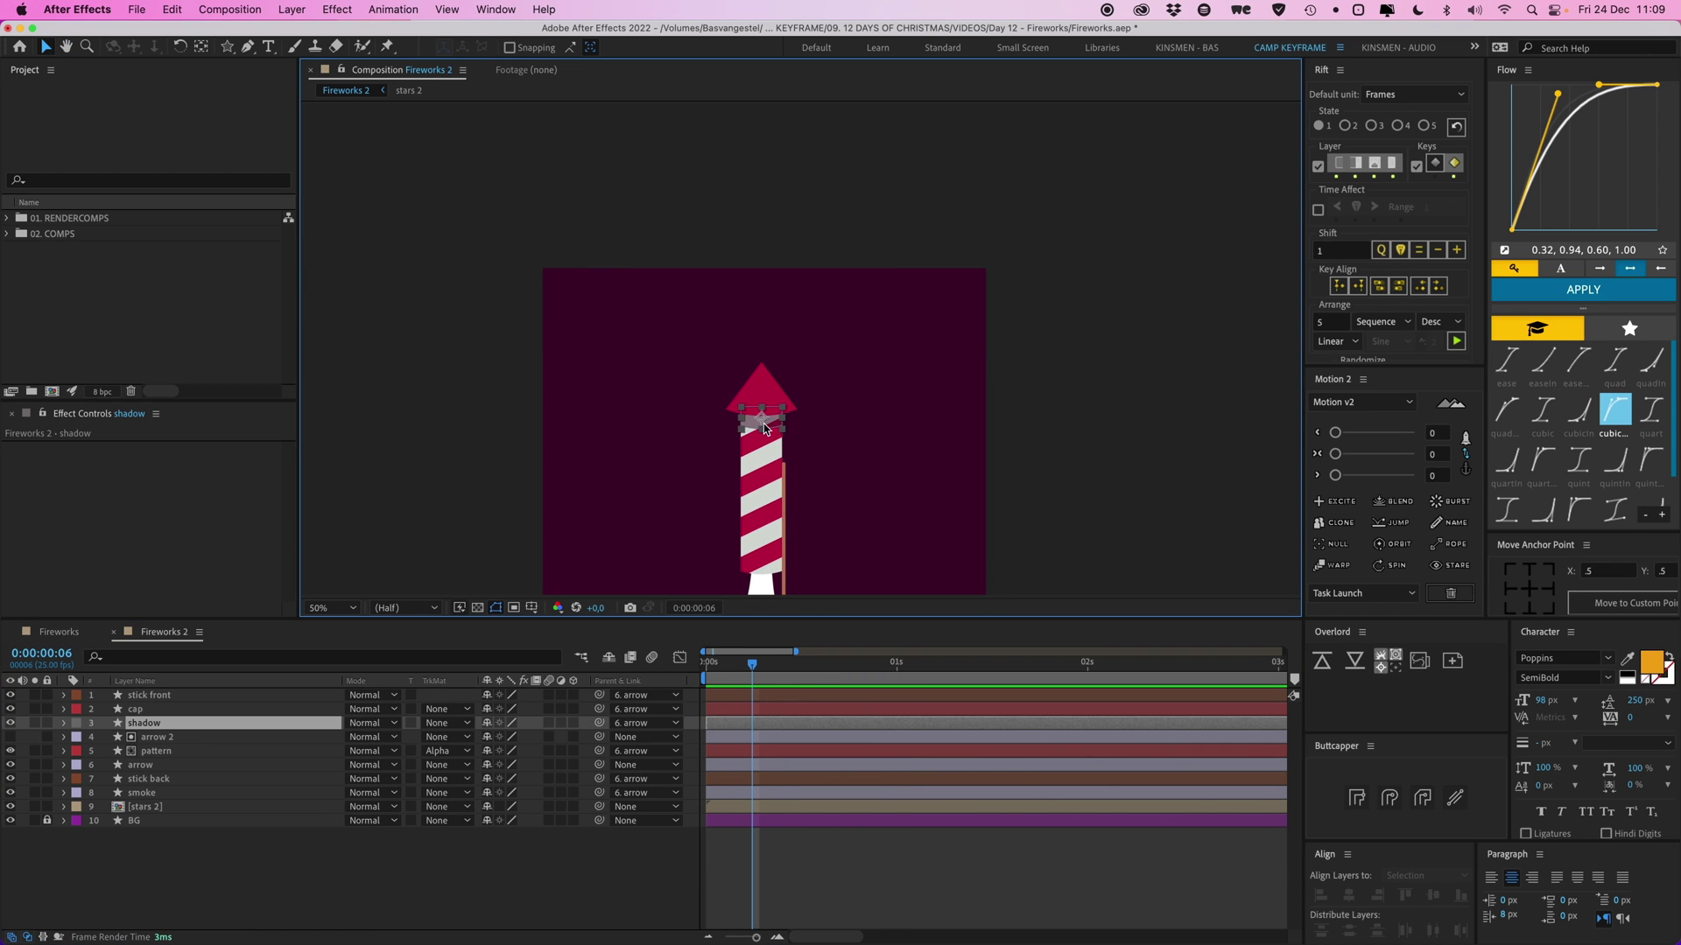
{"action": "left_click", "coordinate": [814, 876]}
{"action": "key", "text": "/"}
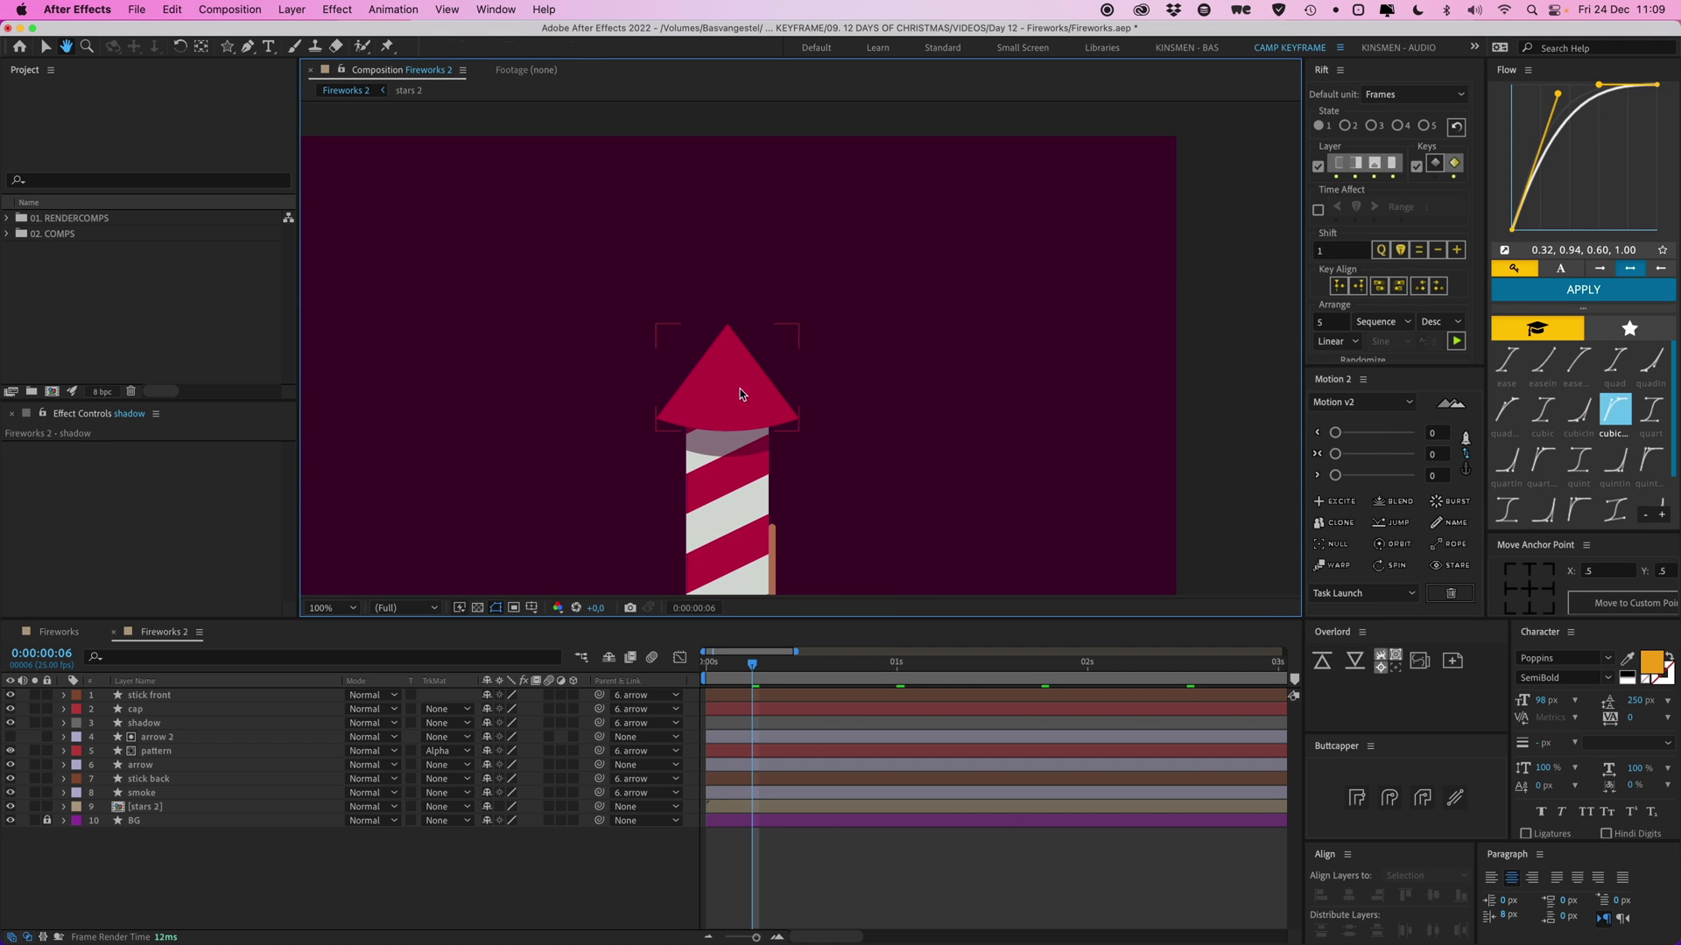
{"action": "left_click", "coordinate": [733, 379]}
{"action": "left_click_drag", "start_coordinate": [793, 482], "coordinate": [788, 387]}
In the main Fireworks composition, hide the smoke layer and preview the striped rocket
{"action": "left_click", "coordinate": [76, 631]}
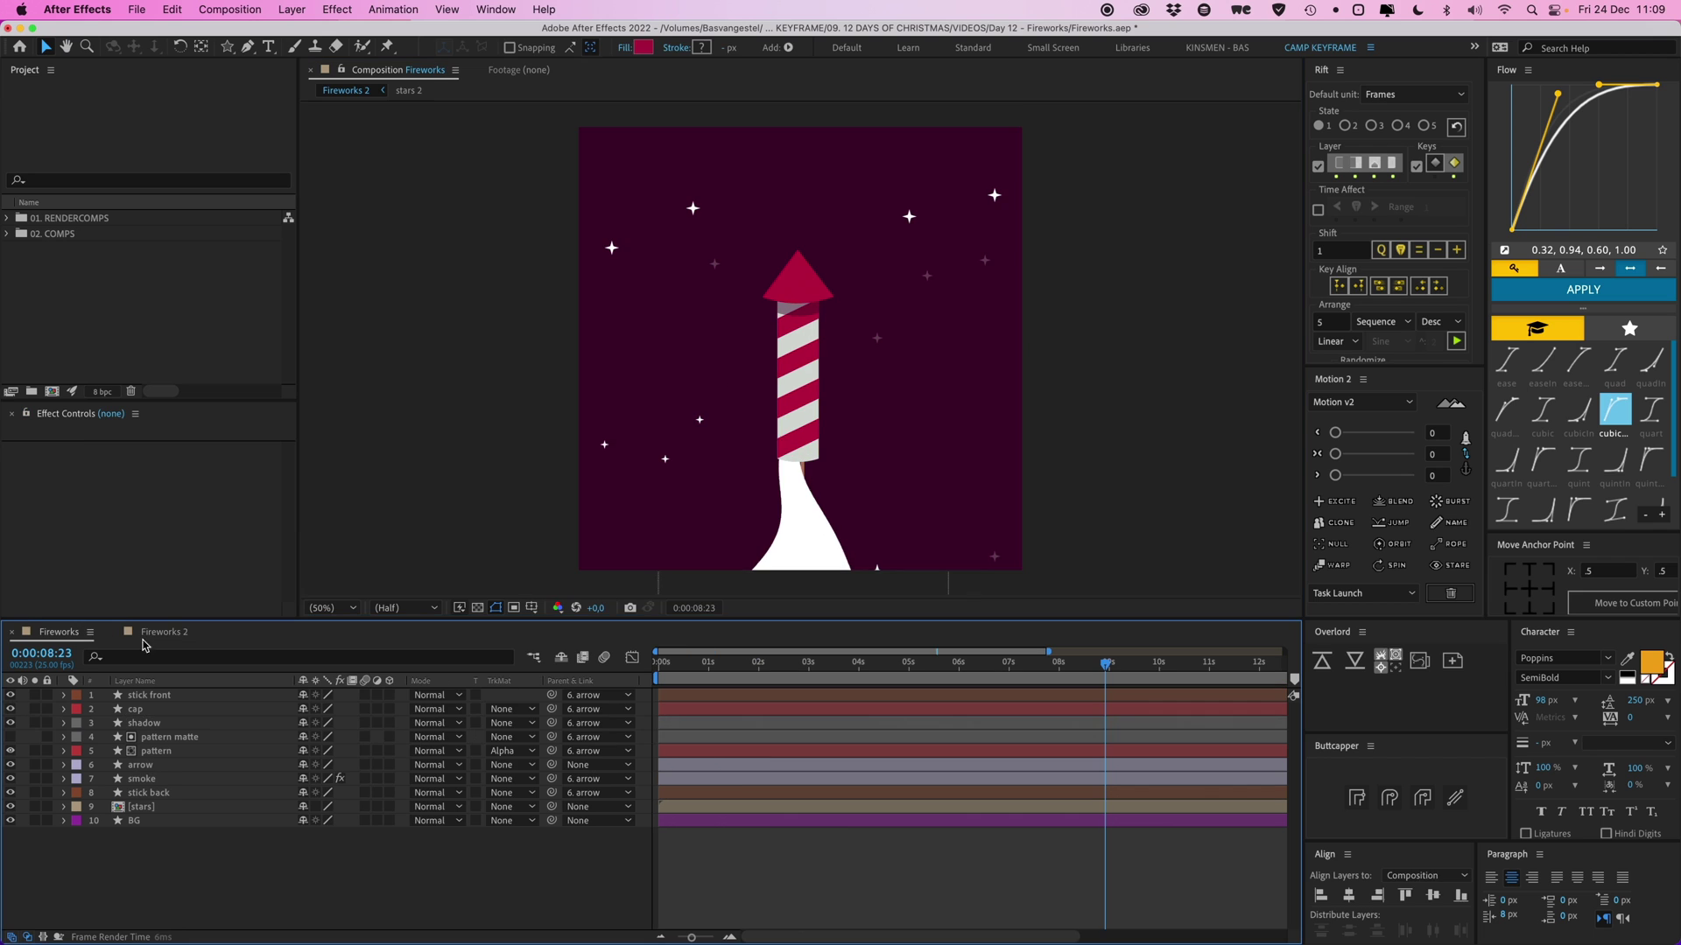
{"action": "left_click_drag", "start_coordinate": [823, 673], "coordinate": [665, 688]}
{"action": "left_click", "coordinate": [11, 779]}
{"action": "key", "text": "space"}
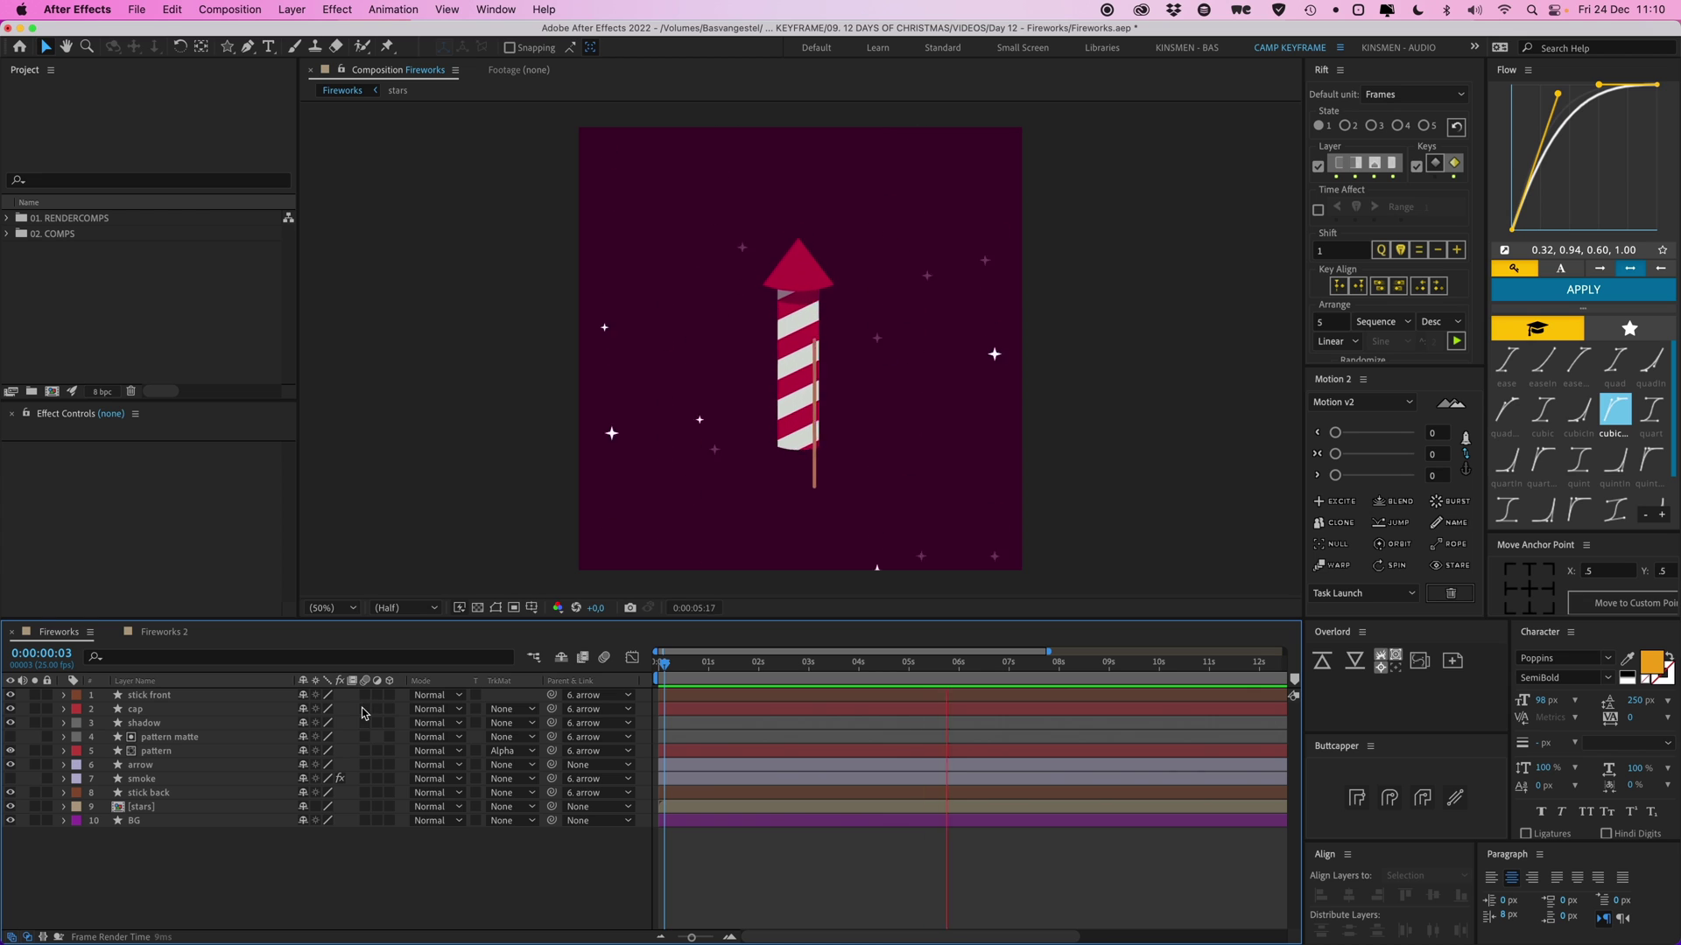
Back in Fireworks 2, reveal the arrow layer's separate X Position and Y Position properties
{"action": "left_click", "coordinate": [175, 632]}
{"action": "left_click", "coordinate": [781, 856]}
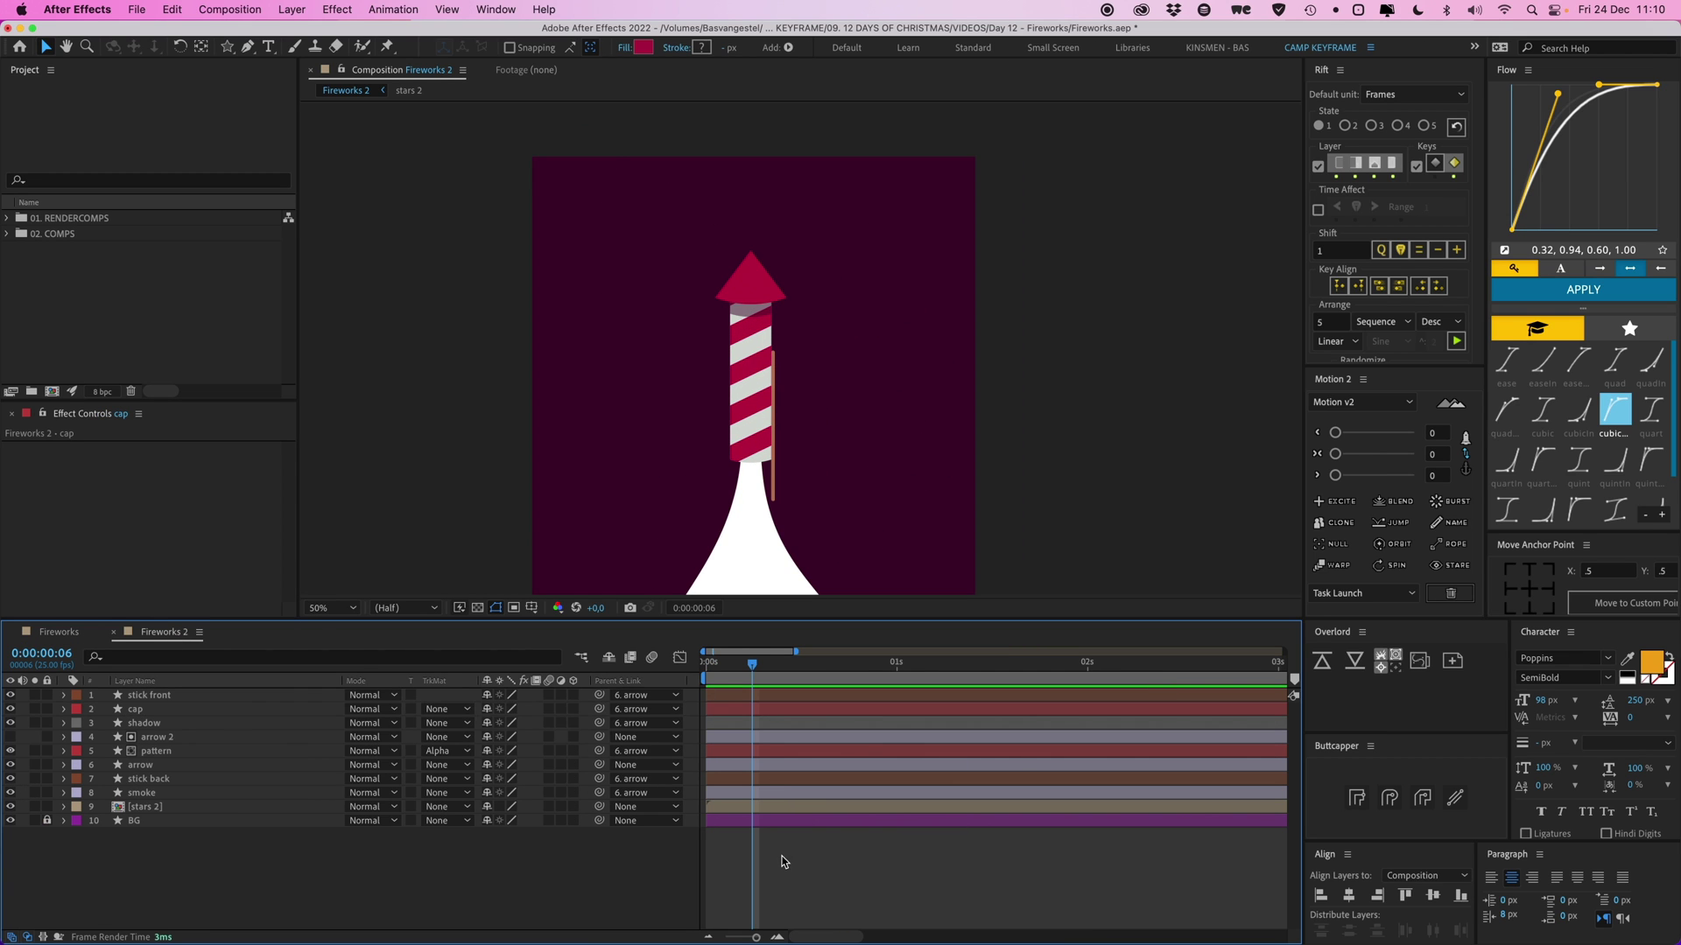
{"action": "left_click", "coordinate": [328, 765]}
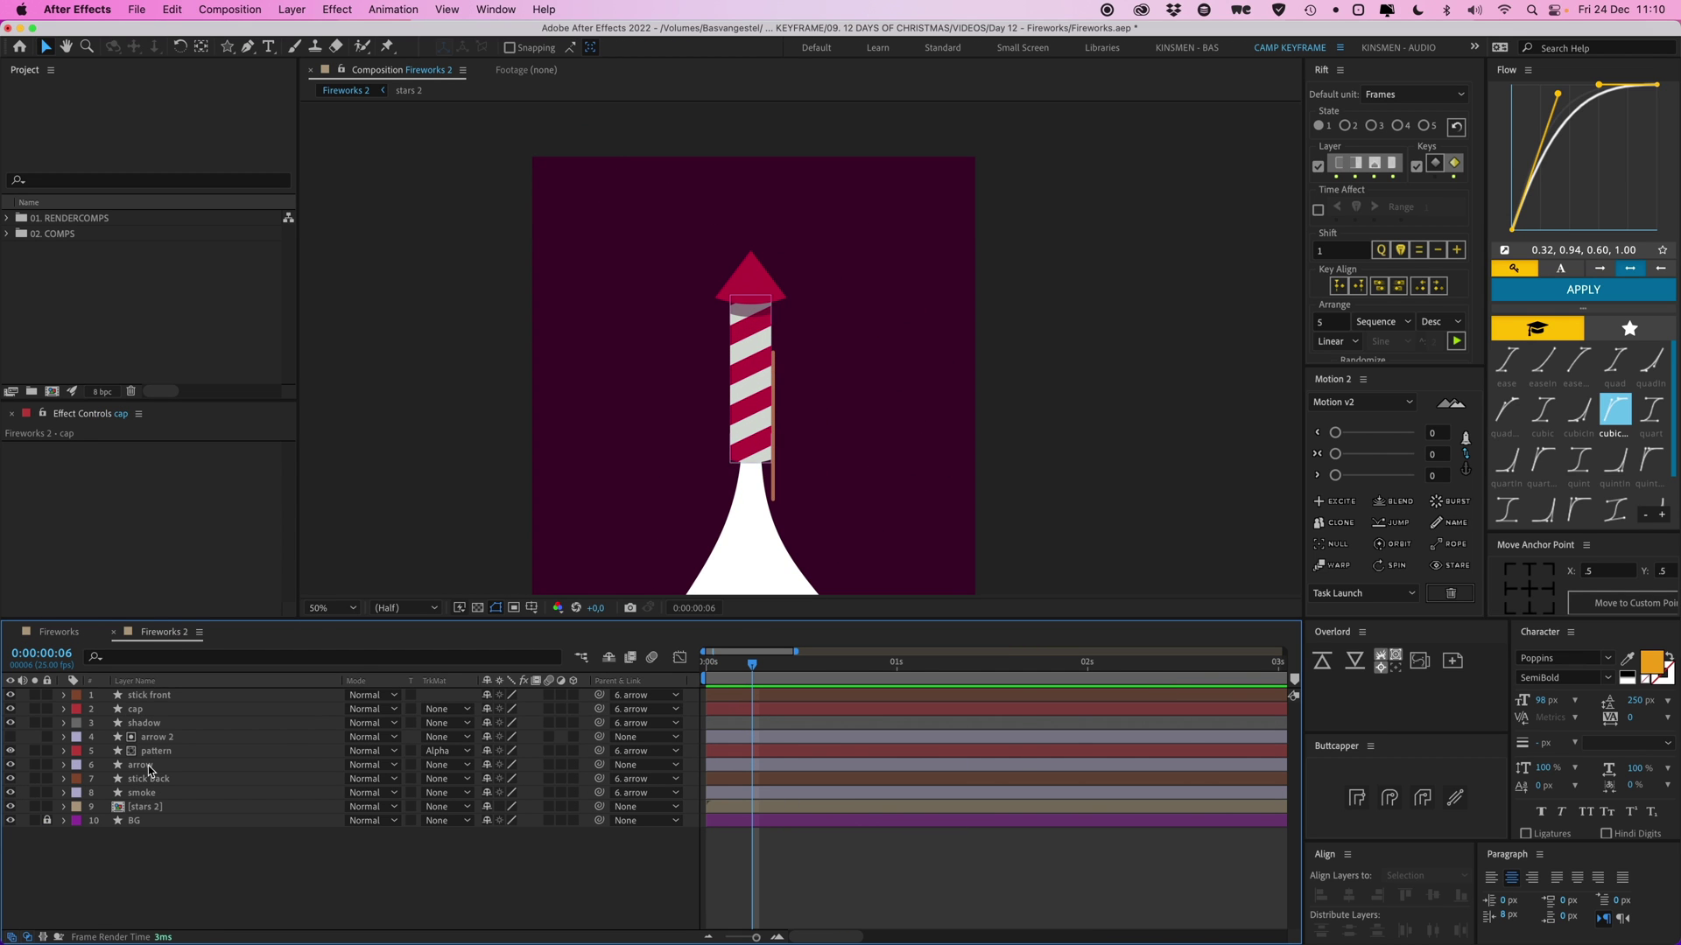
{"action": "left_click", "coordinate": [63, 765]}
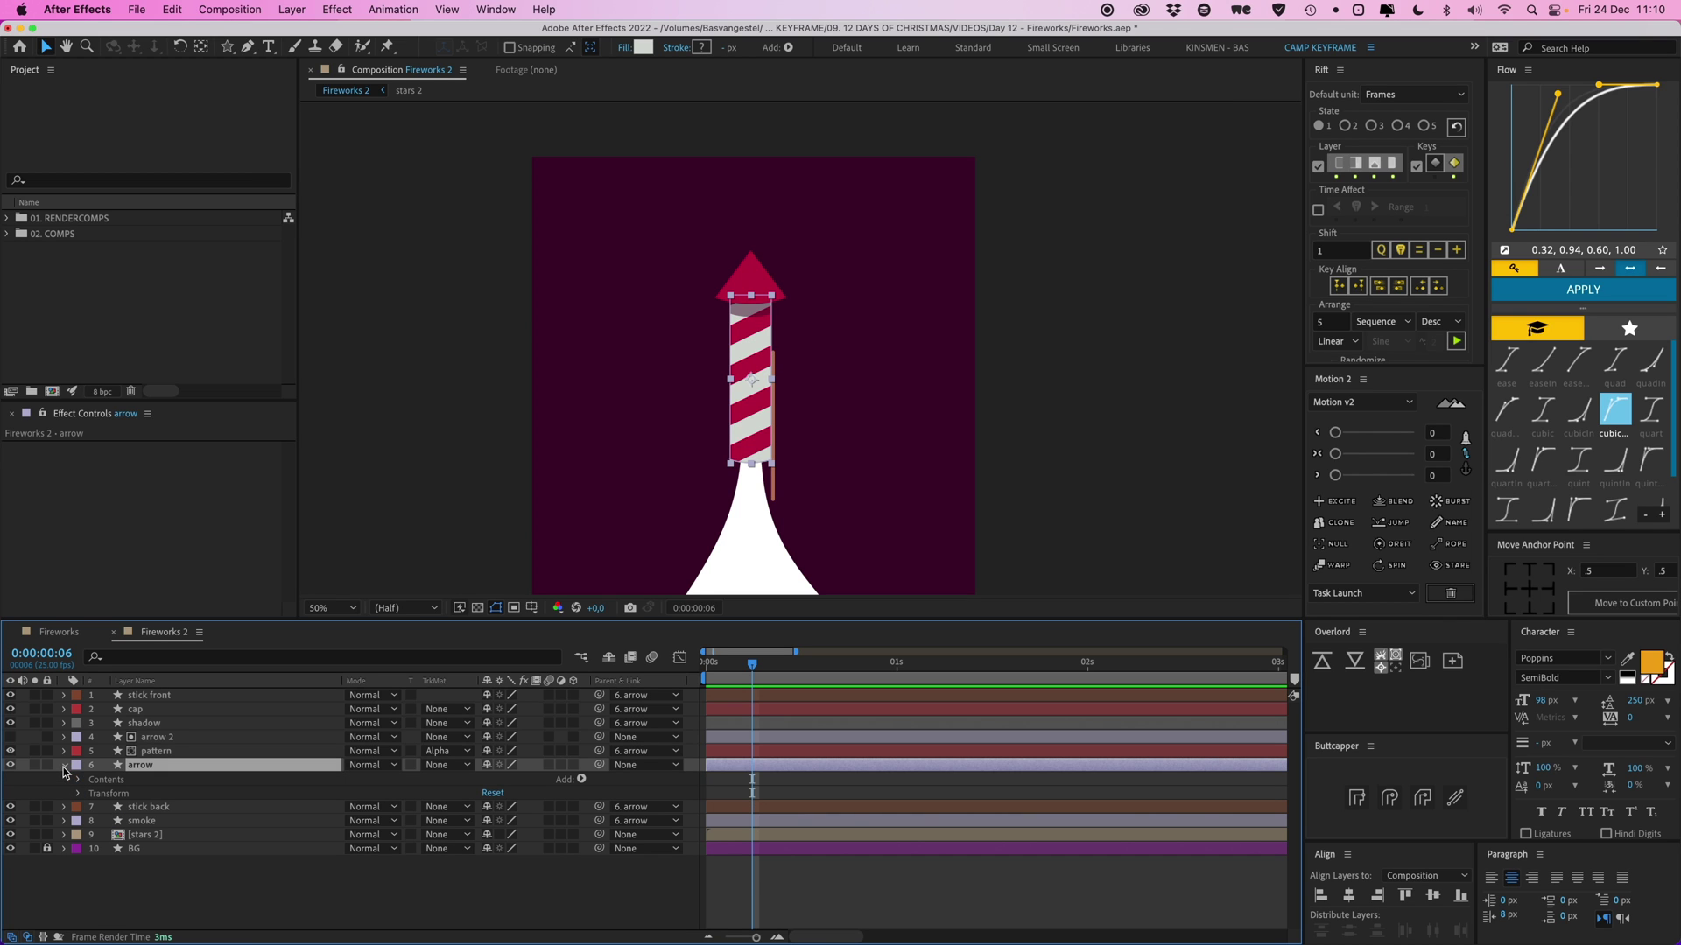
{"action": "key", "text": "p"}
{"action": "left_click", "coordinate": [123, 781]}
{"action": "left_click", "coordinate": [140, 793]}
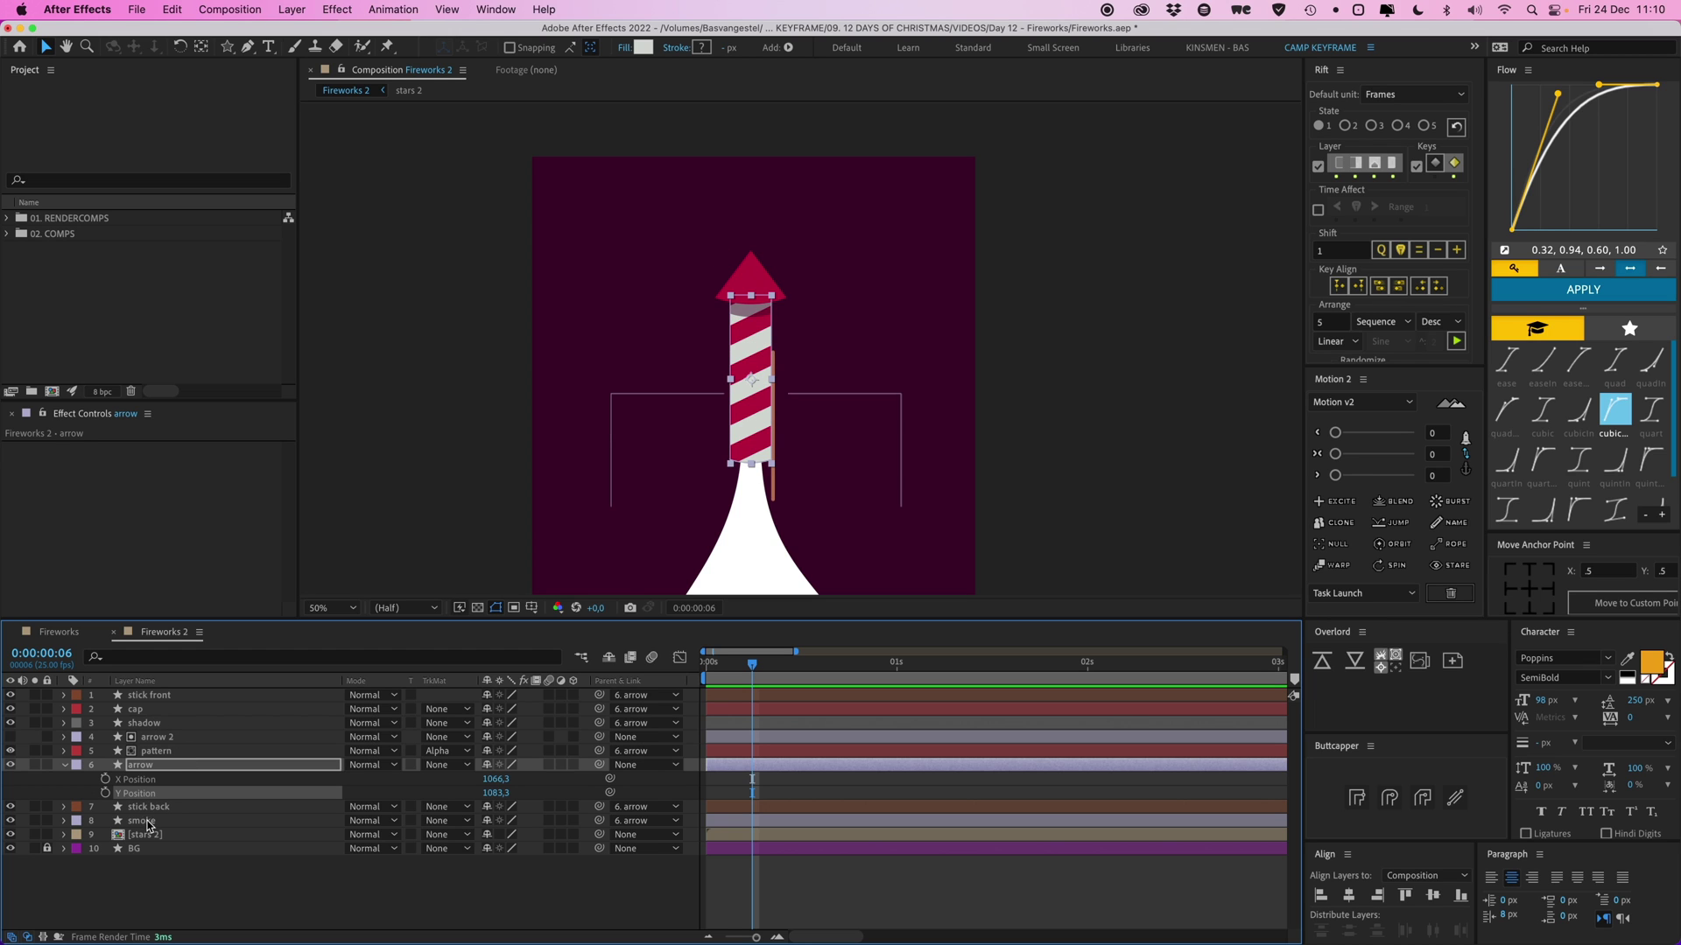
Show the smoke layer's Position property
{"action": "left_click", "coordinate": [145, 823]}
{"action": "key", "text": "p"}
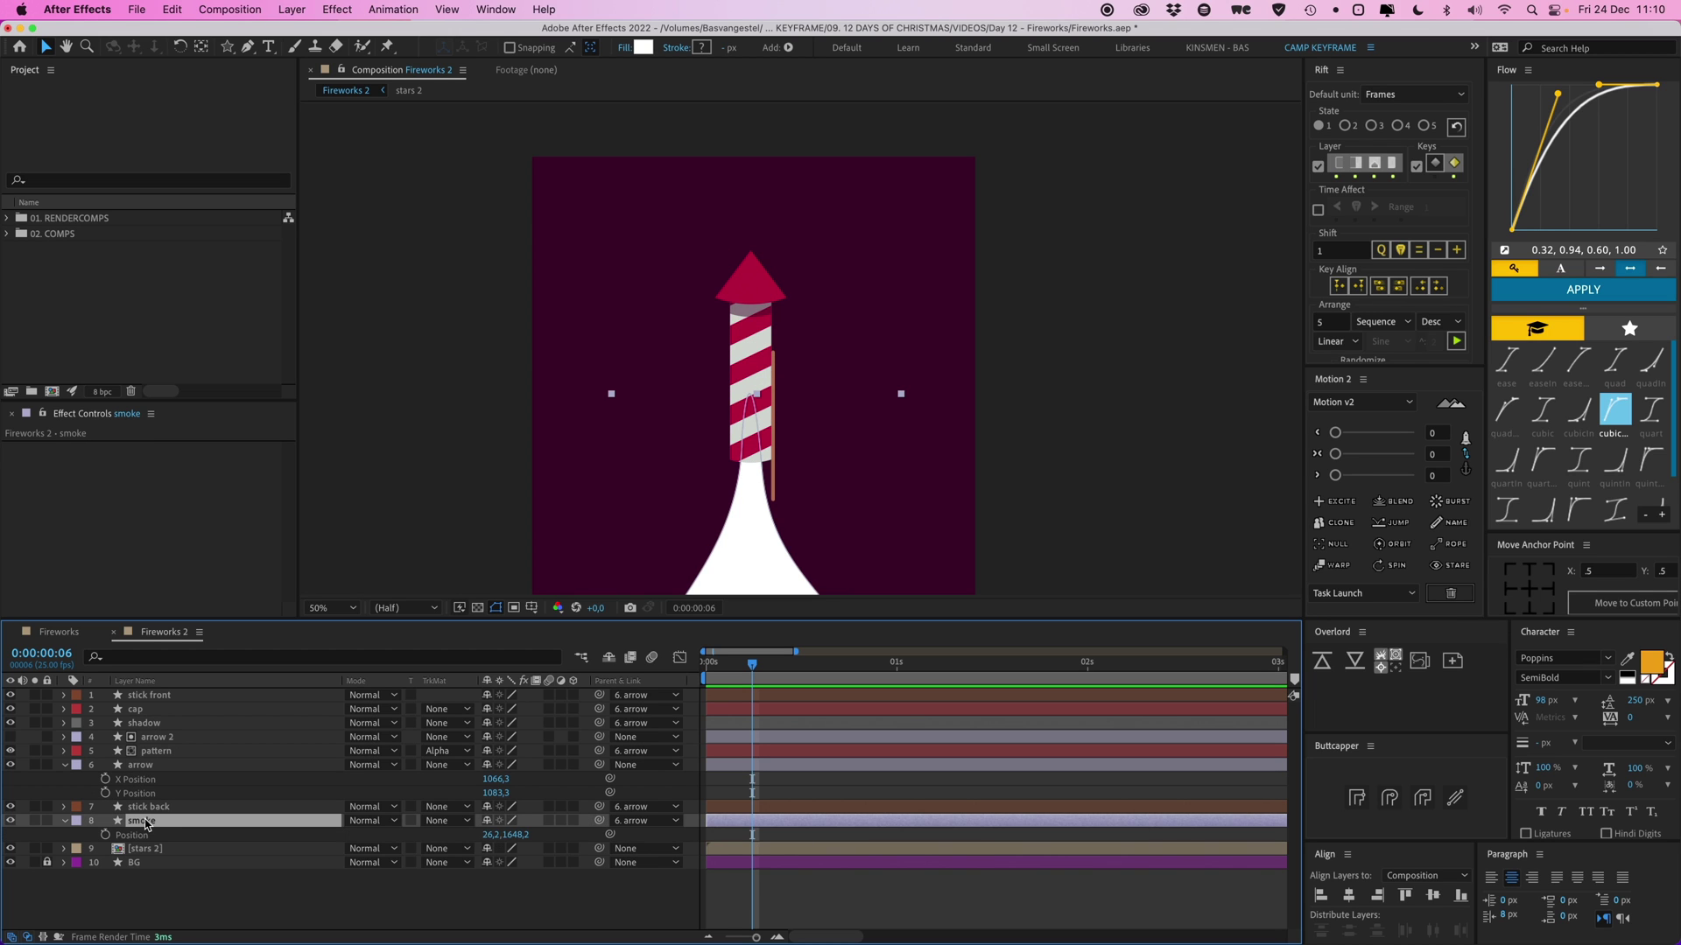
{"action": "left_click", "coordinate": [135, 836]}
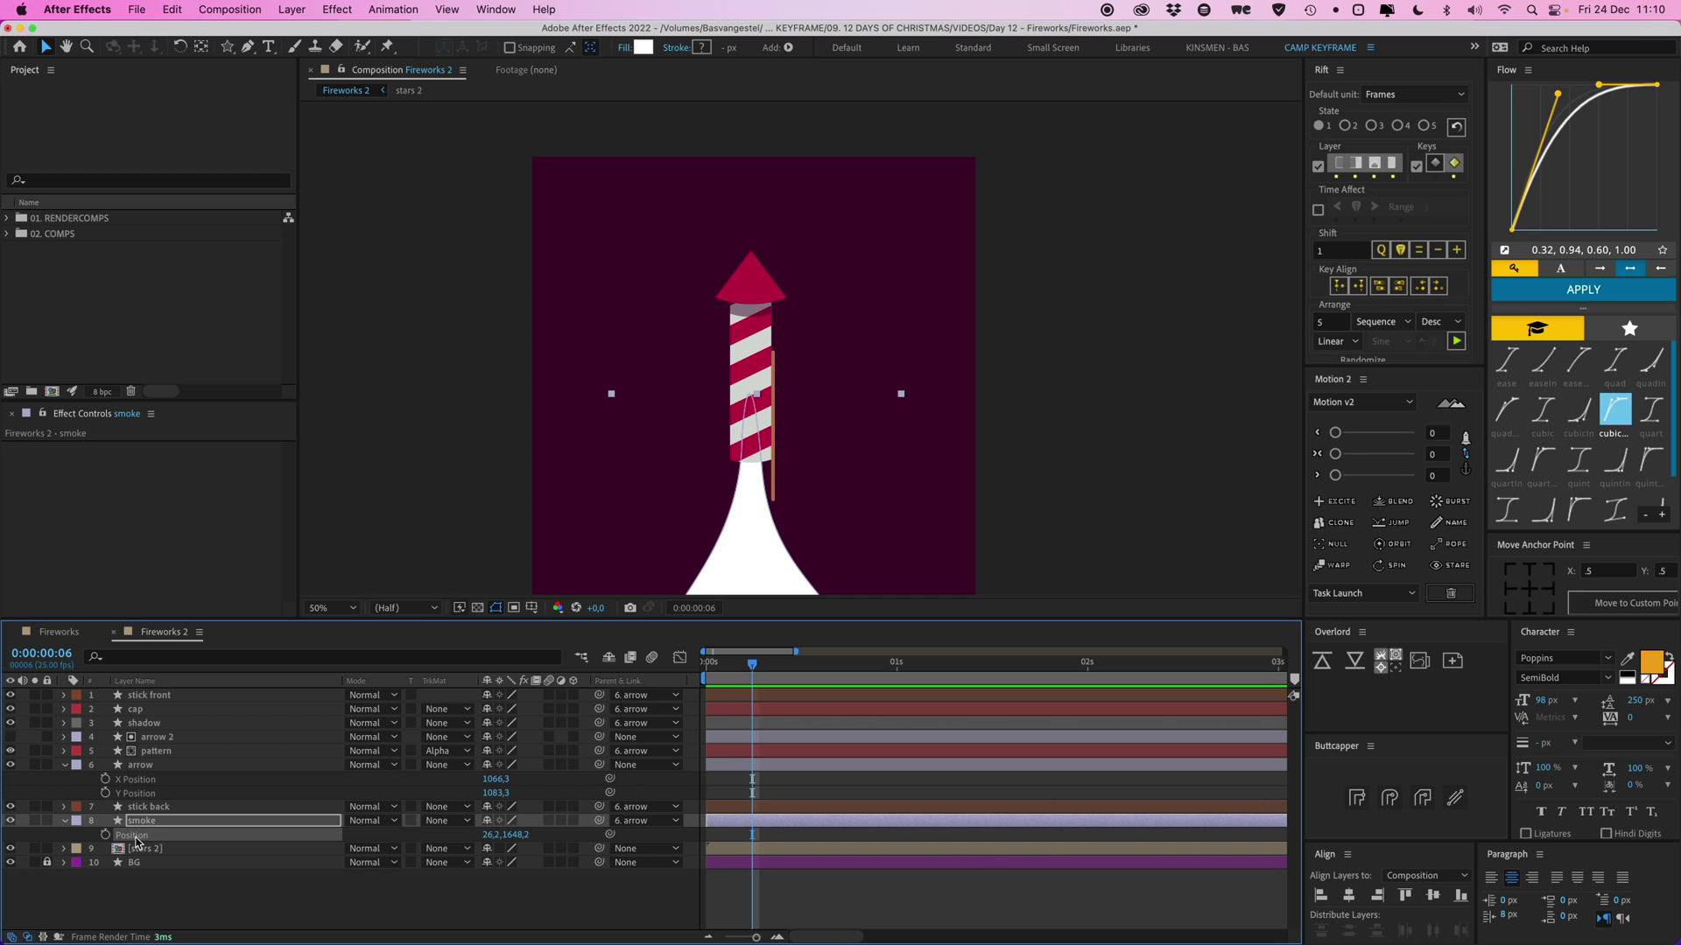
{"action": "left_click", "coordinate": [66, 822]}
{"action": "left_click", "coordinate": [65, 822]}
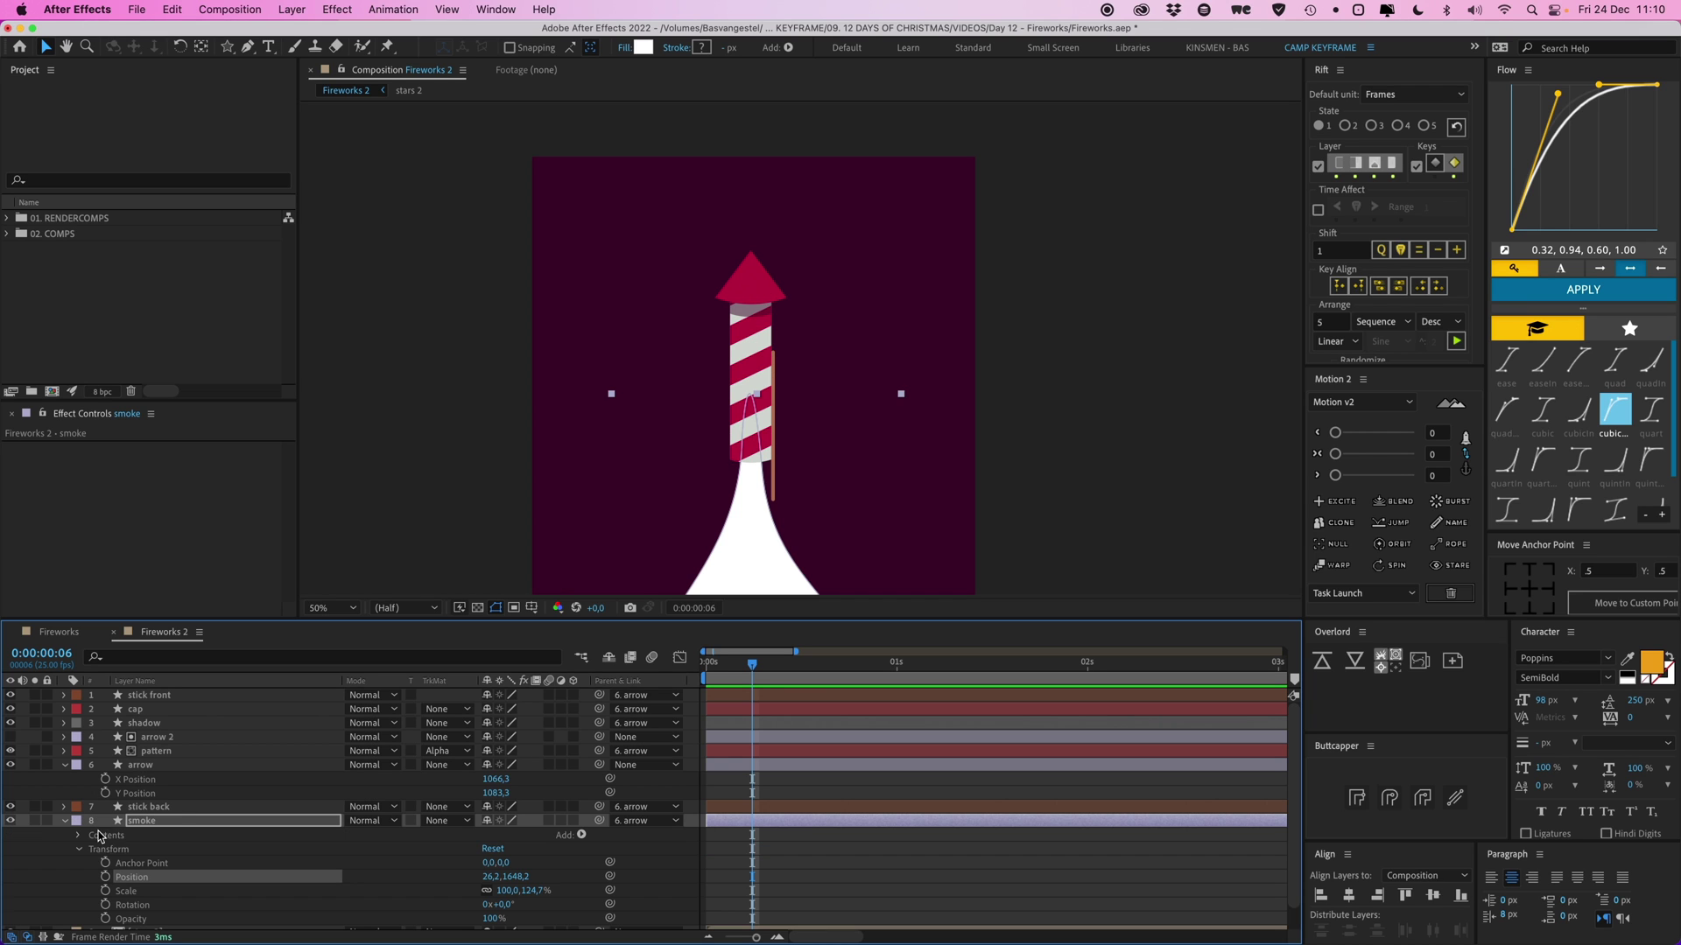
{"action": "key", "text": "p"}
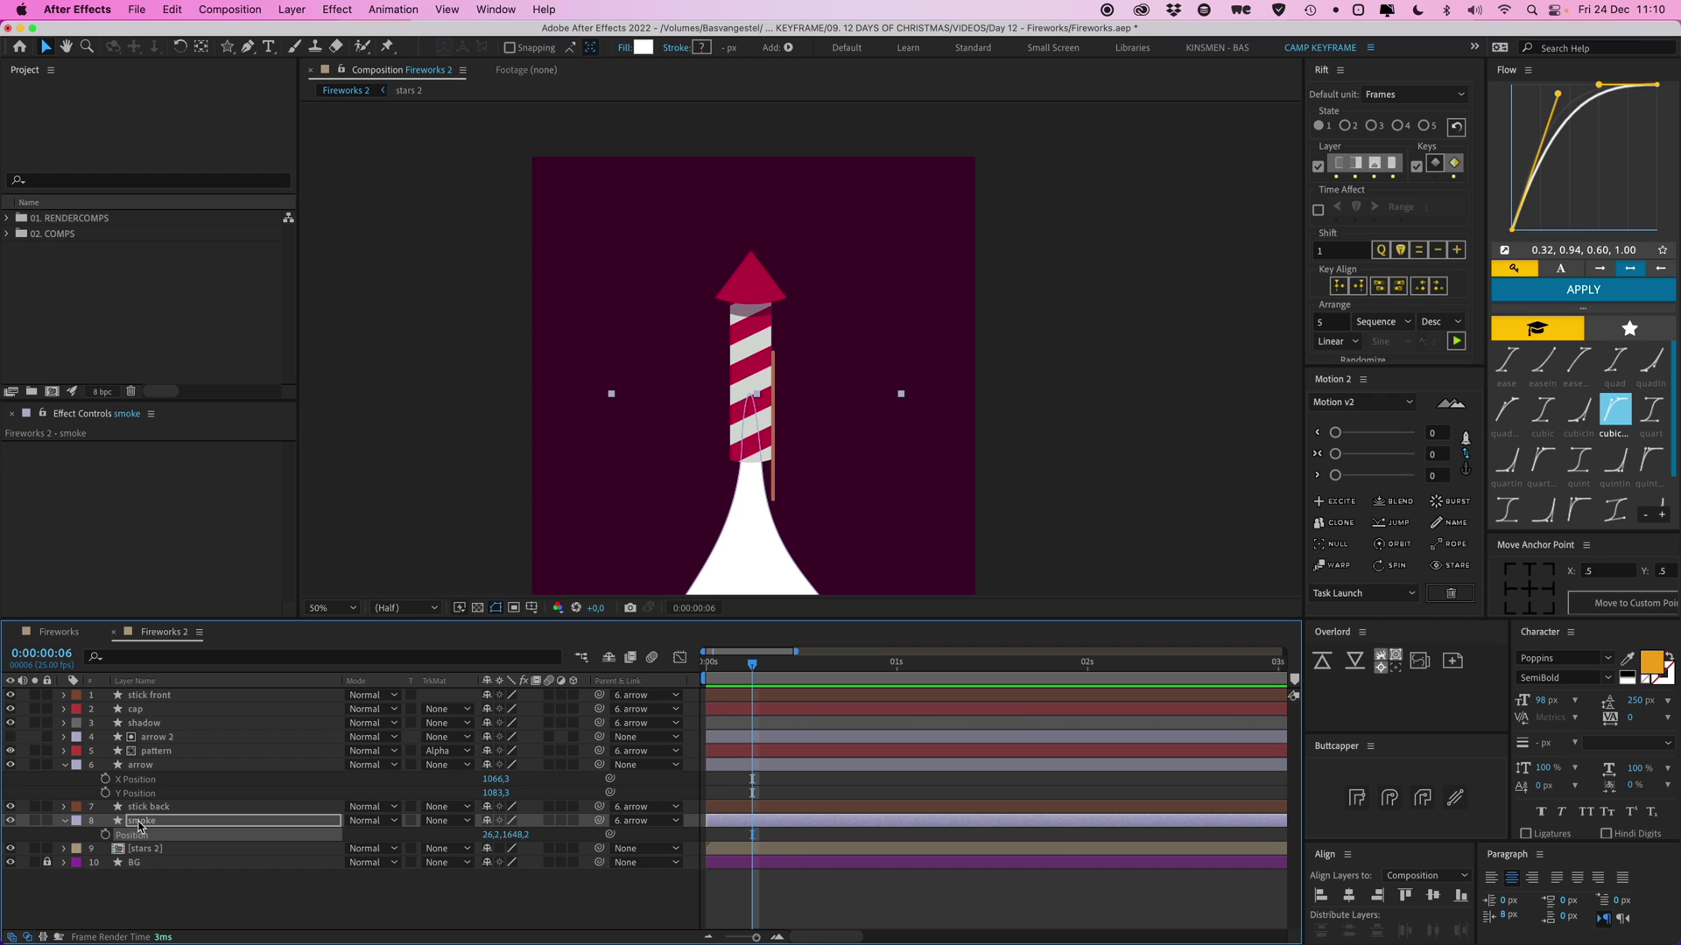
Separate the smoke's Position dimensions and test shifting X left, then undo
{"action": "right_click", "coordinate": [136, 841]}
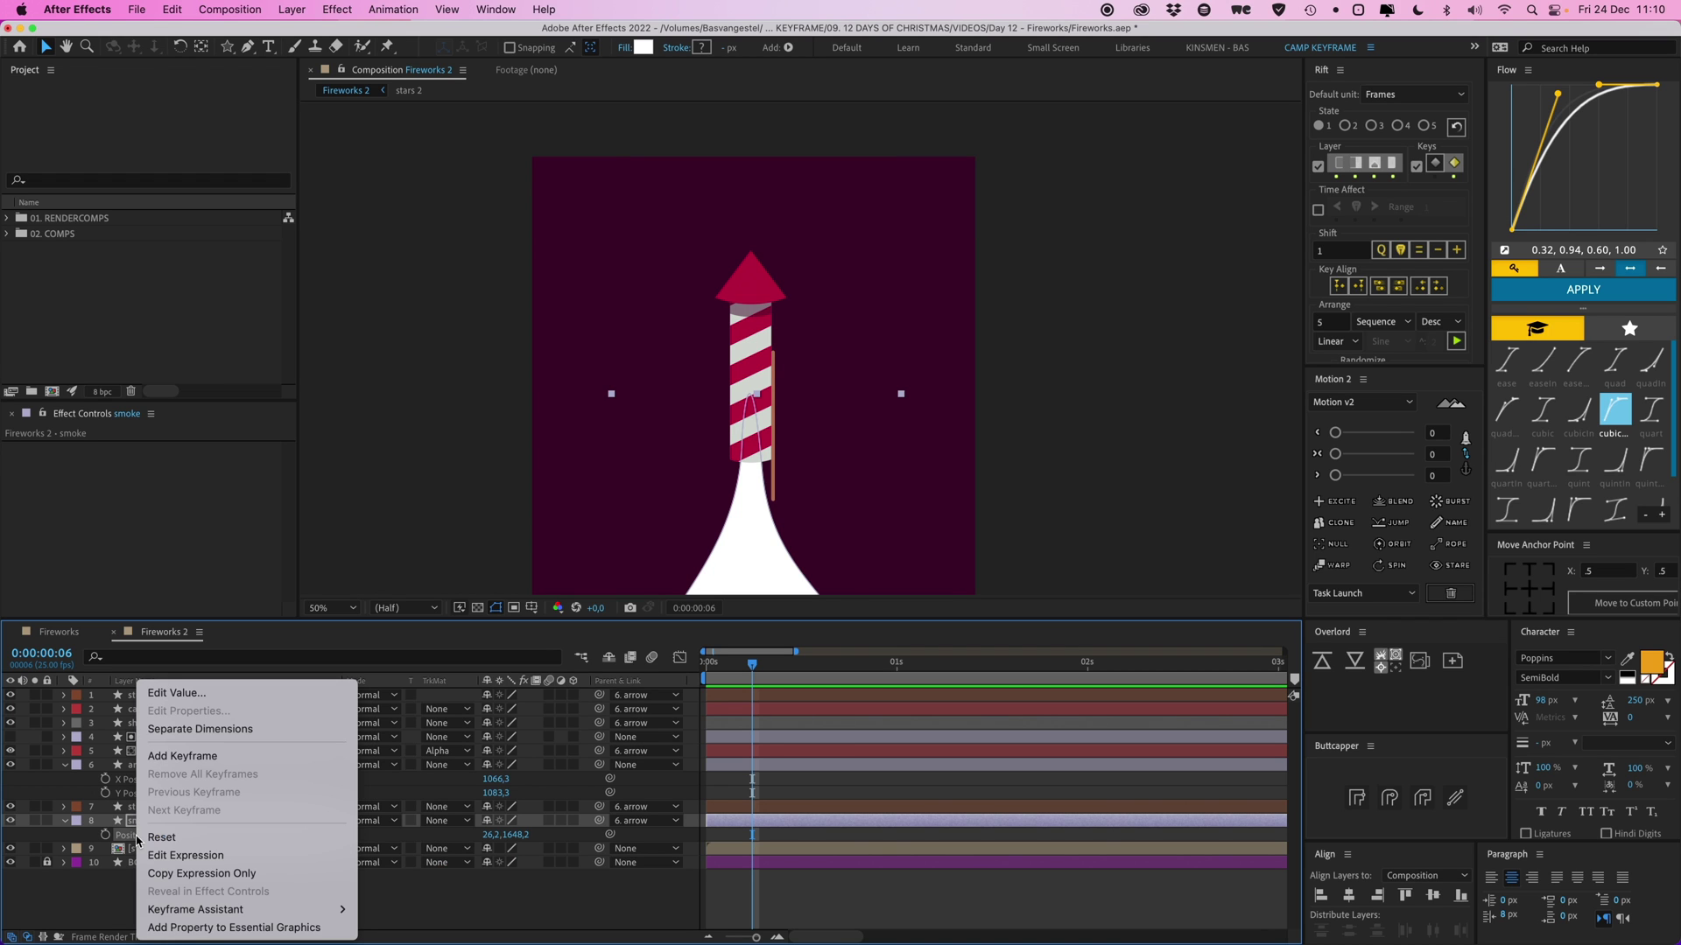
{"action": "left_click", "coordinate": [212, 730]}
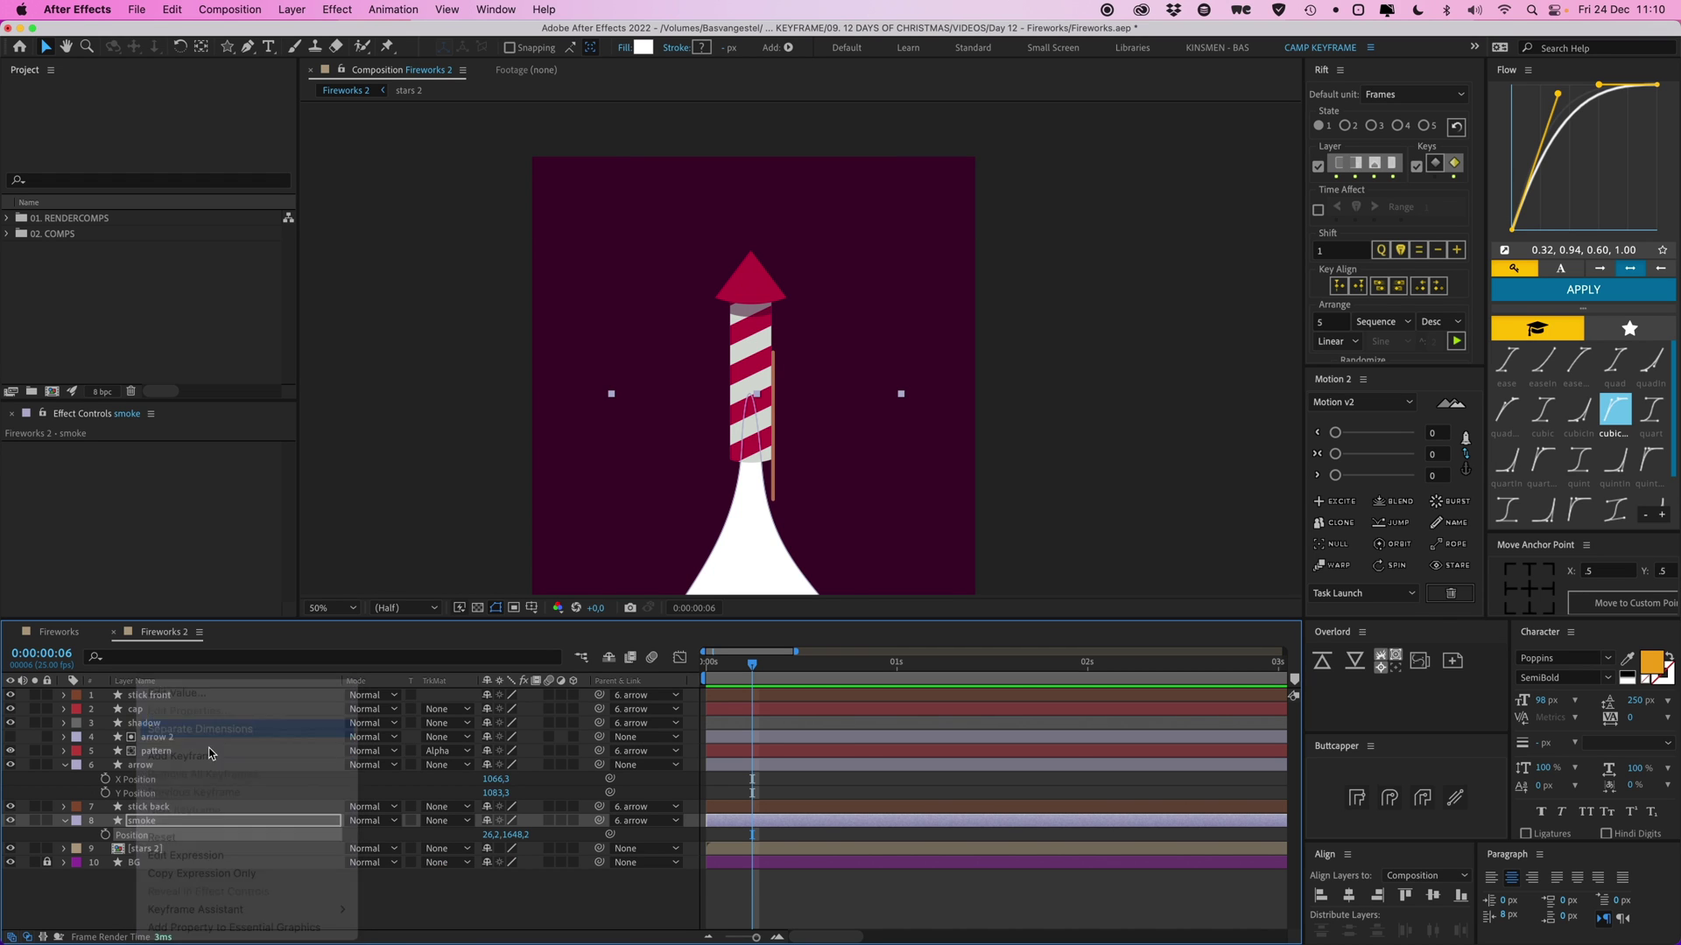
{"action": "left_click", "coordinate": [187, 894]}
{"action": "left_click_drag", "start_coordinate": [484, 835], "coordinate": [224, 838]}
{"action": "key", "text": "super+z"}
{"action": "key", "text": "super+z"}
{"action": "key", "text": "super+z"}
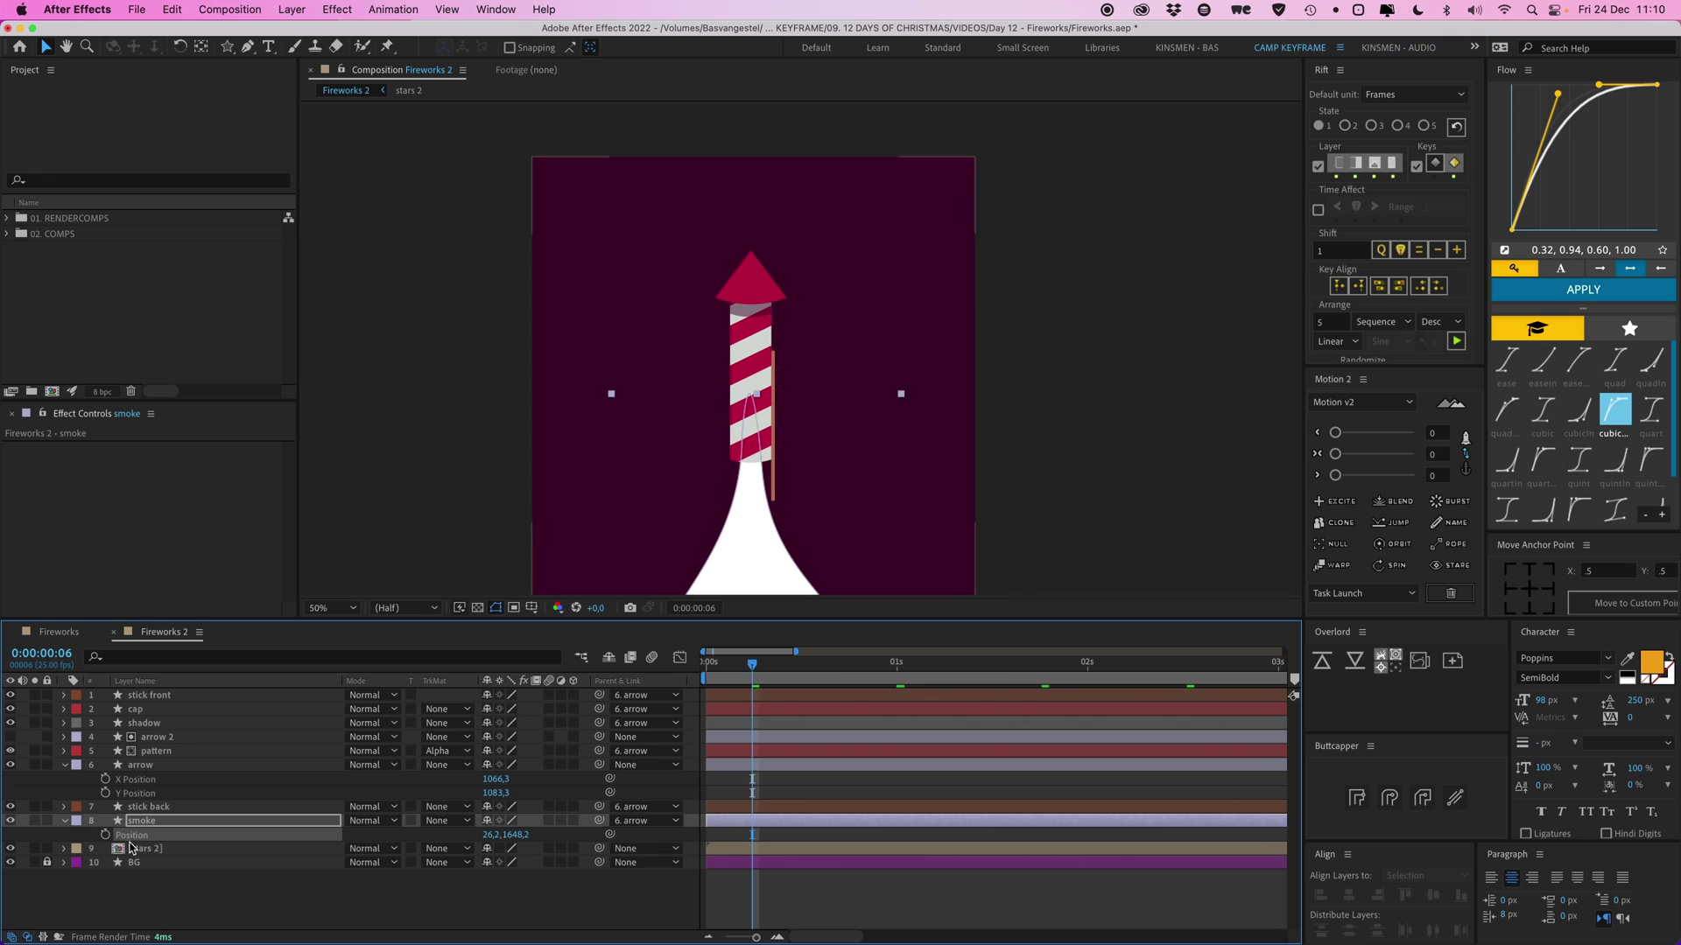
Collapse the smoke layer and select the arrow's X Position property
{"action": "left_click", "coordinate": [65, 822]}
{"action": "left_click", "coordinate": [134, 780]}
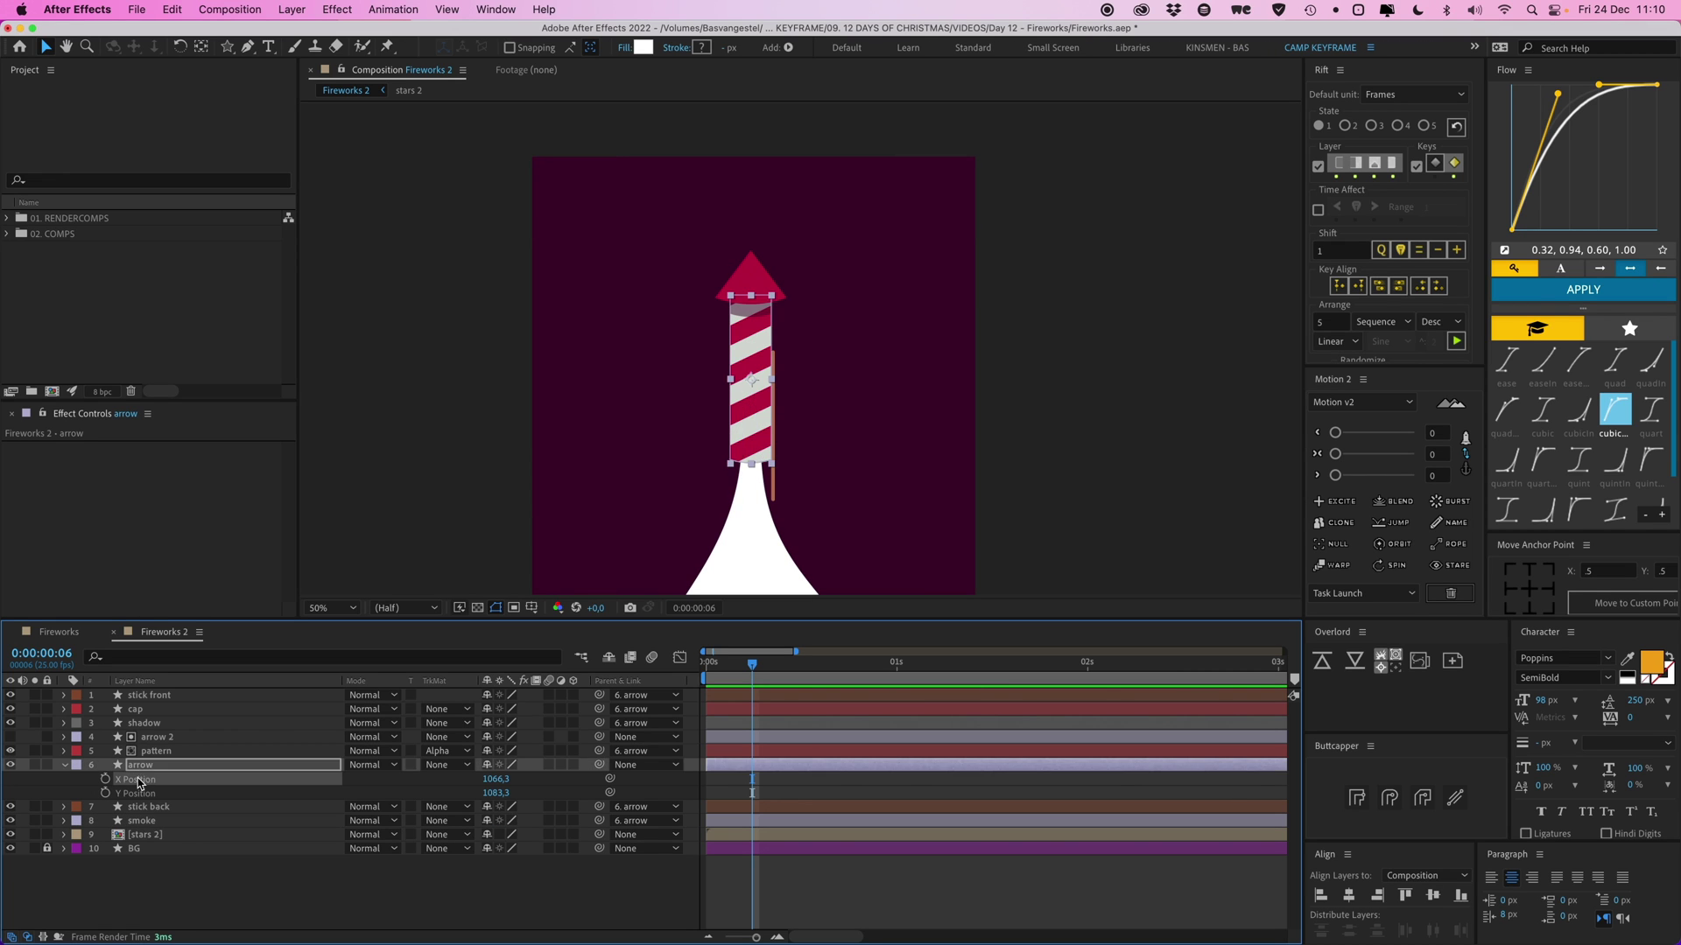
{"action": "left_click", "coordinate": [204, 889]}
{"action": "left_click", "coordinate": [142, 780]}
{"action": "left_click", "coordinate": [143, 794]}
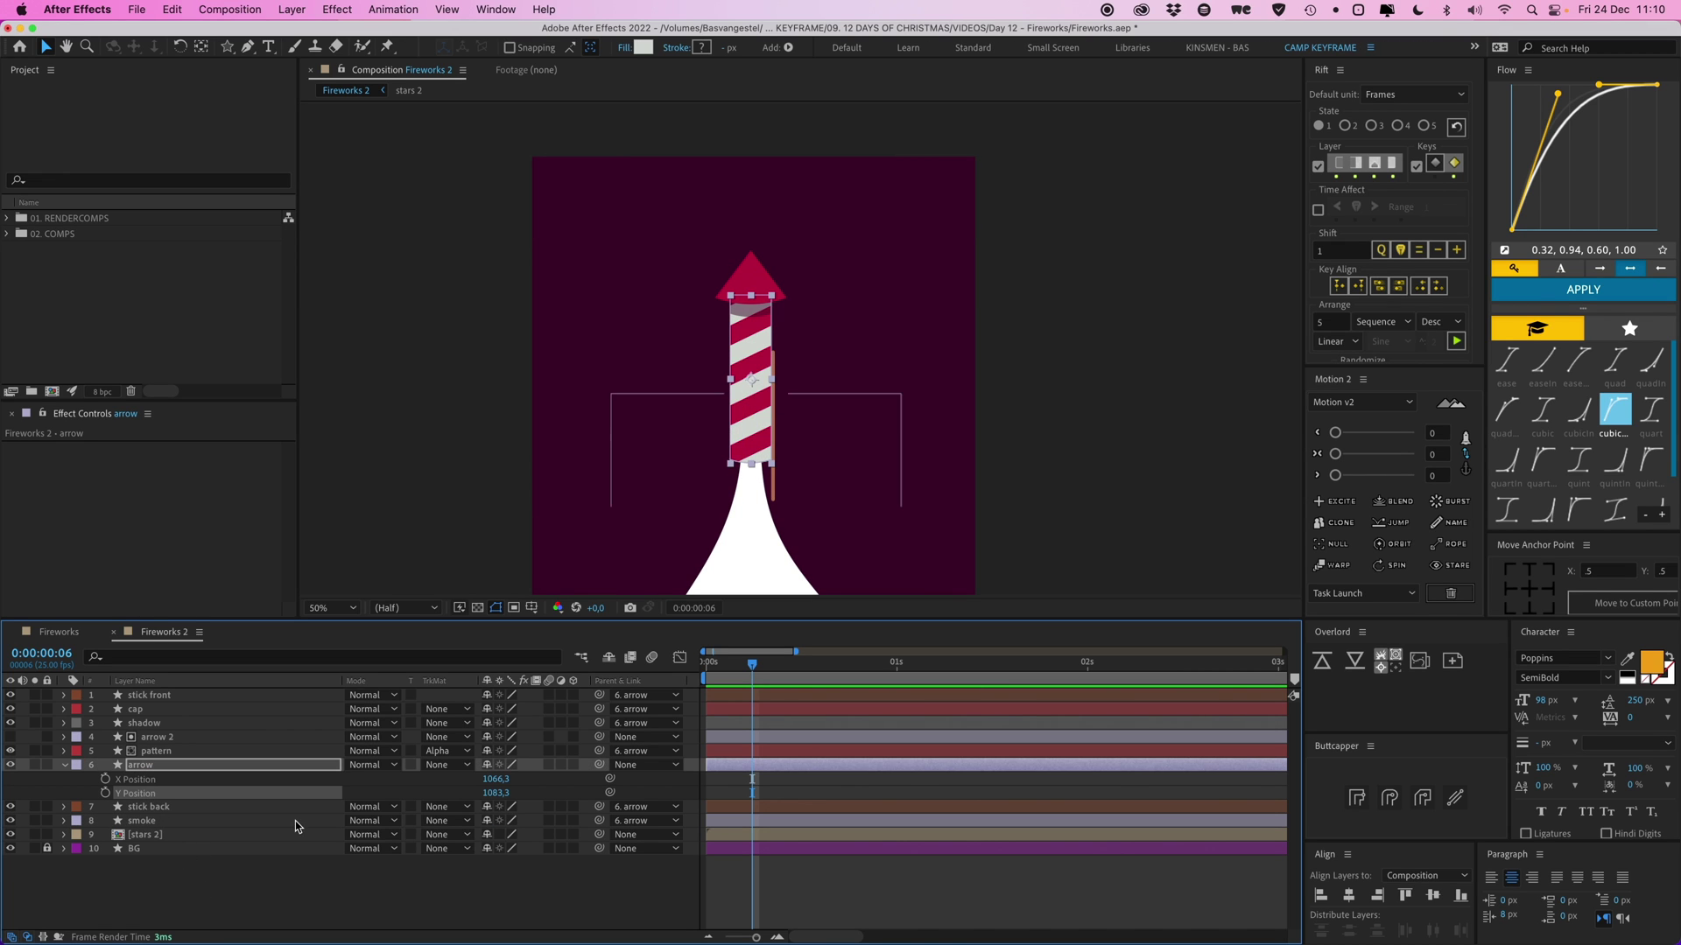
{"action": "left_click", "coordinate": [500, 905]}
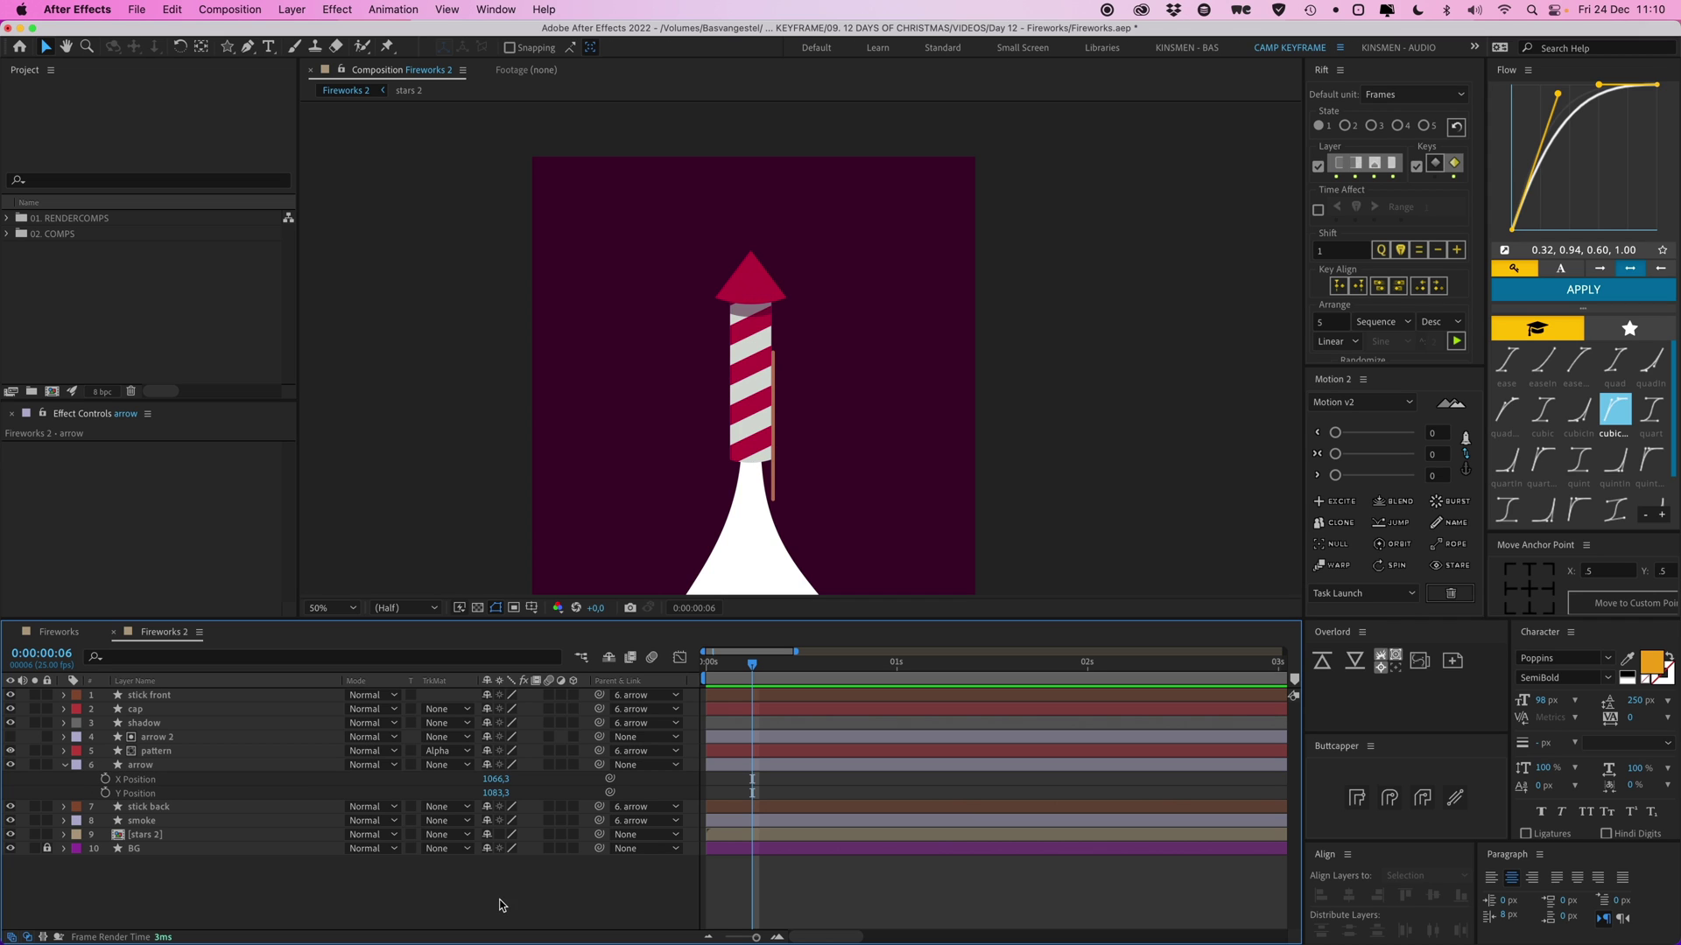
{"action": "left_click", "coordinate": [143, 782]}
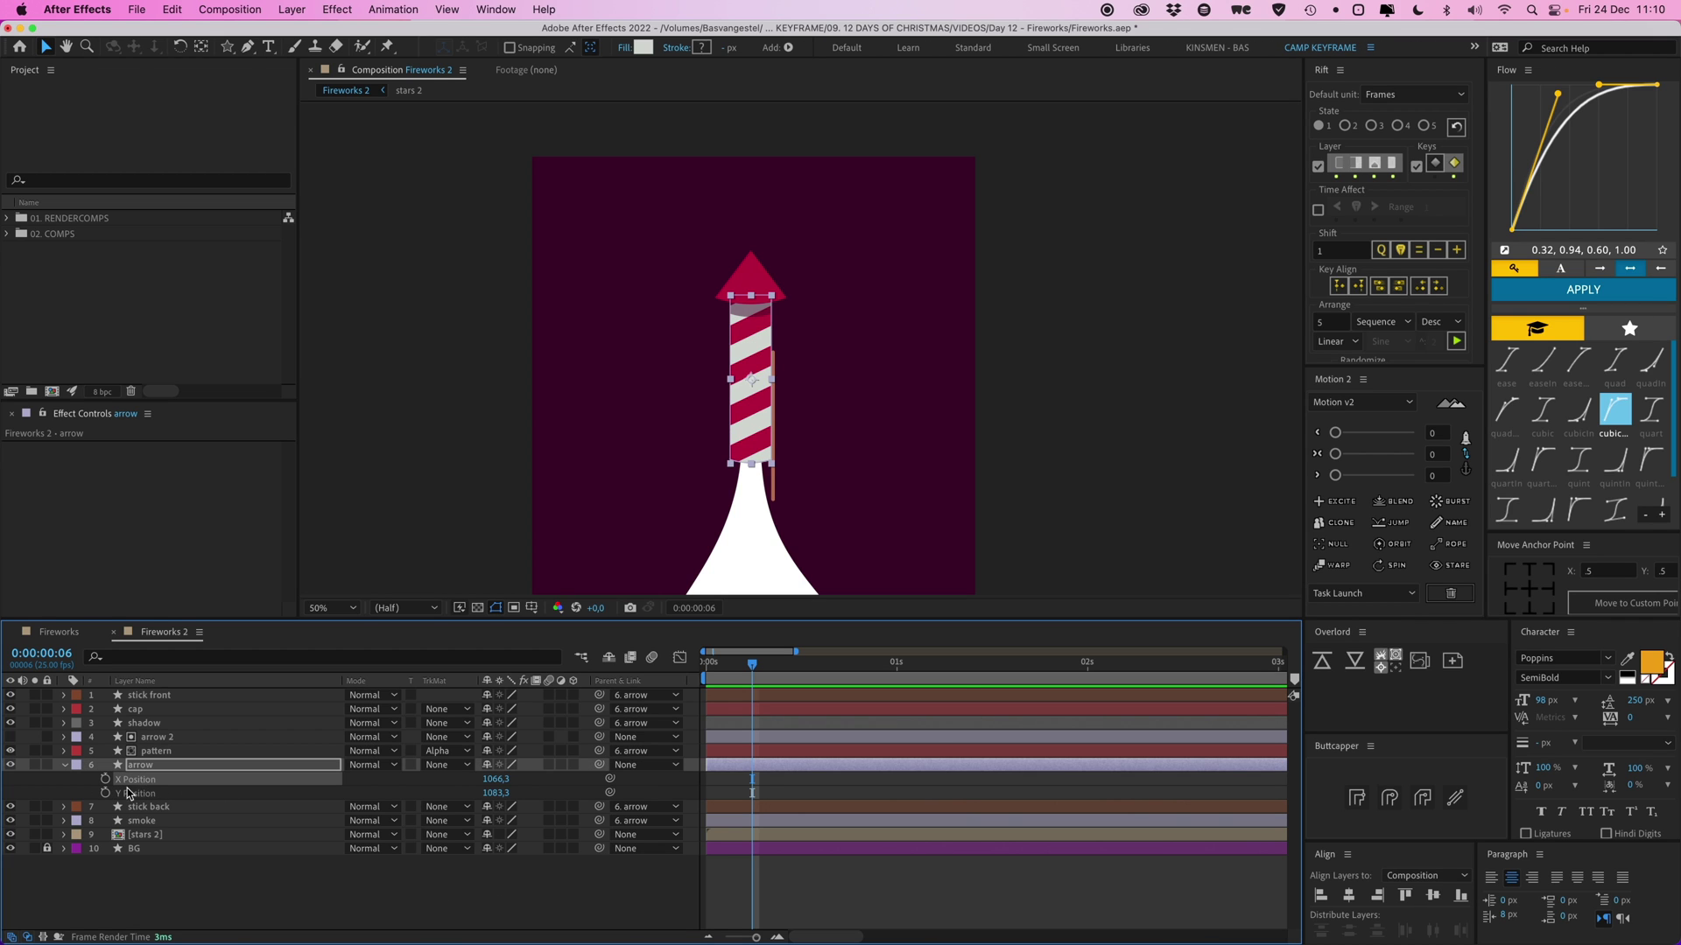
Test a wiggle(20,20) expression on the arrow's X Position, then parent arrow 2 to arrow
{"action": "left_click", "coordinate": [105, 781], "text": "alt"}
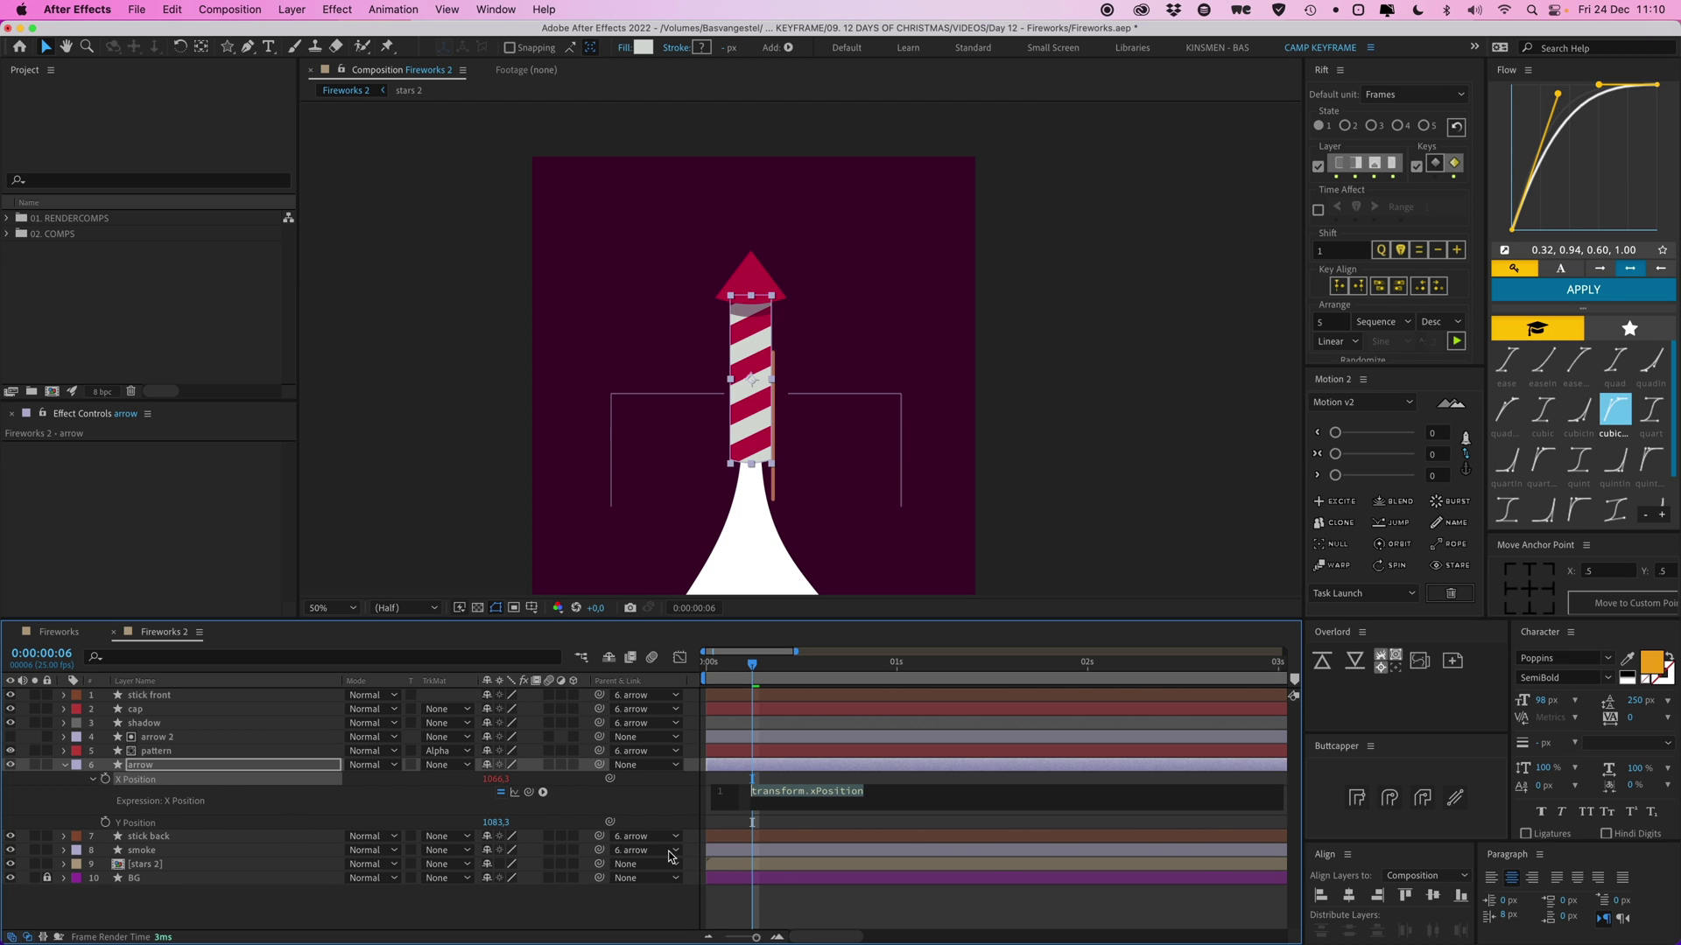
{"action": "type", "text": "wiggle"}
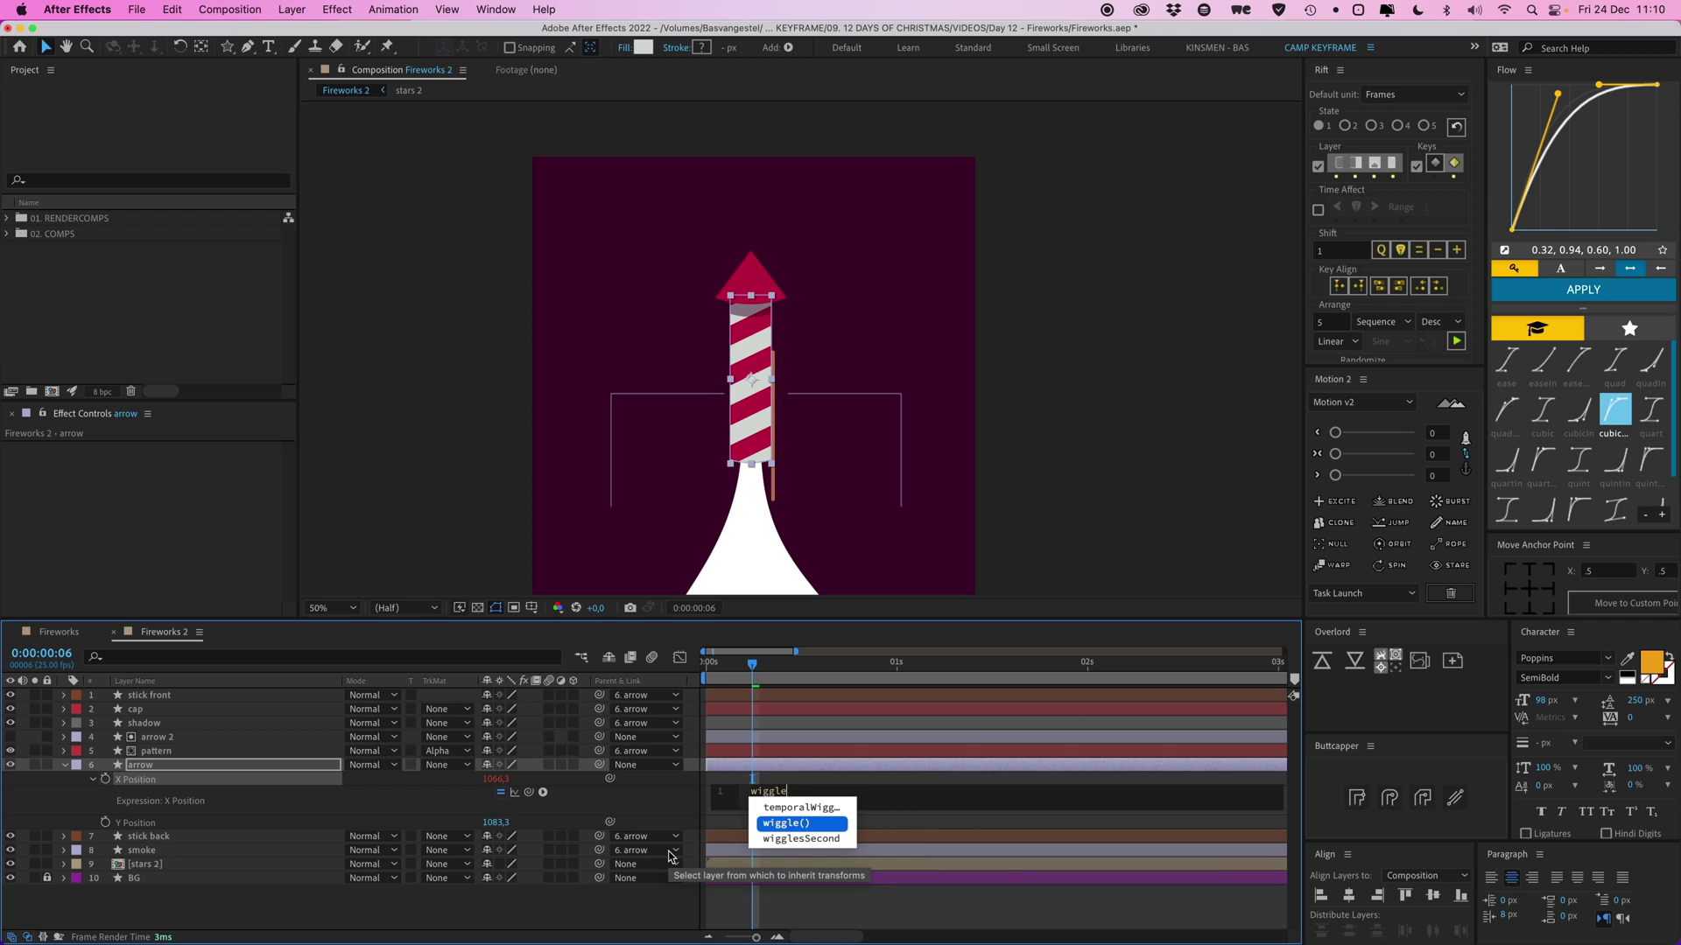
{"action": "key", "text": "Return"}
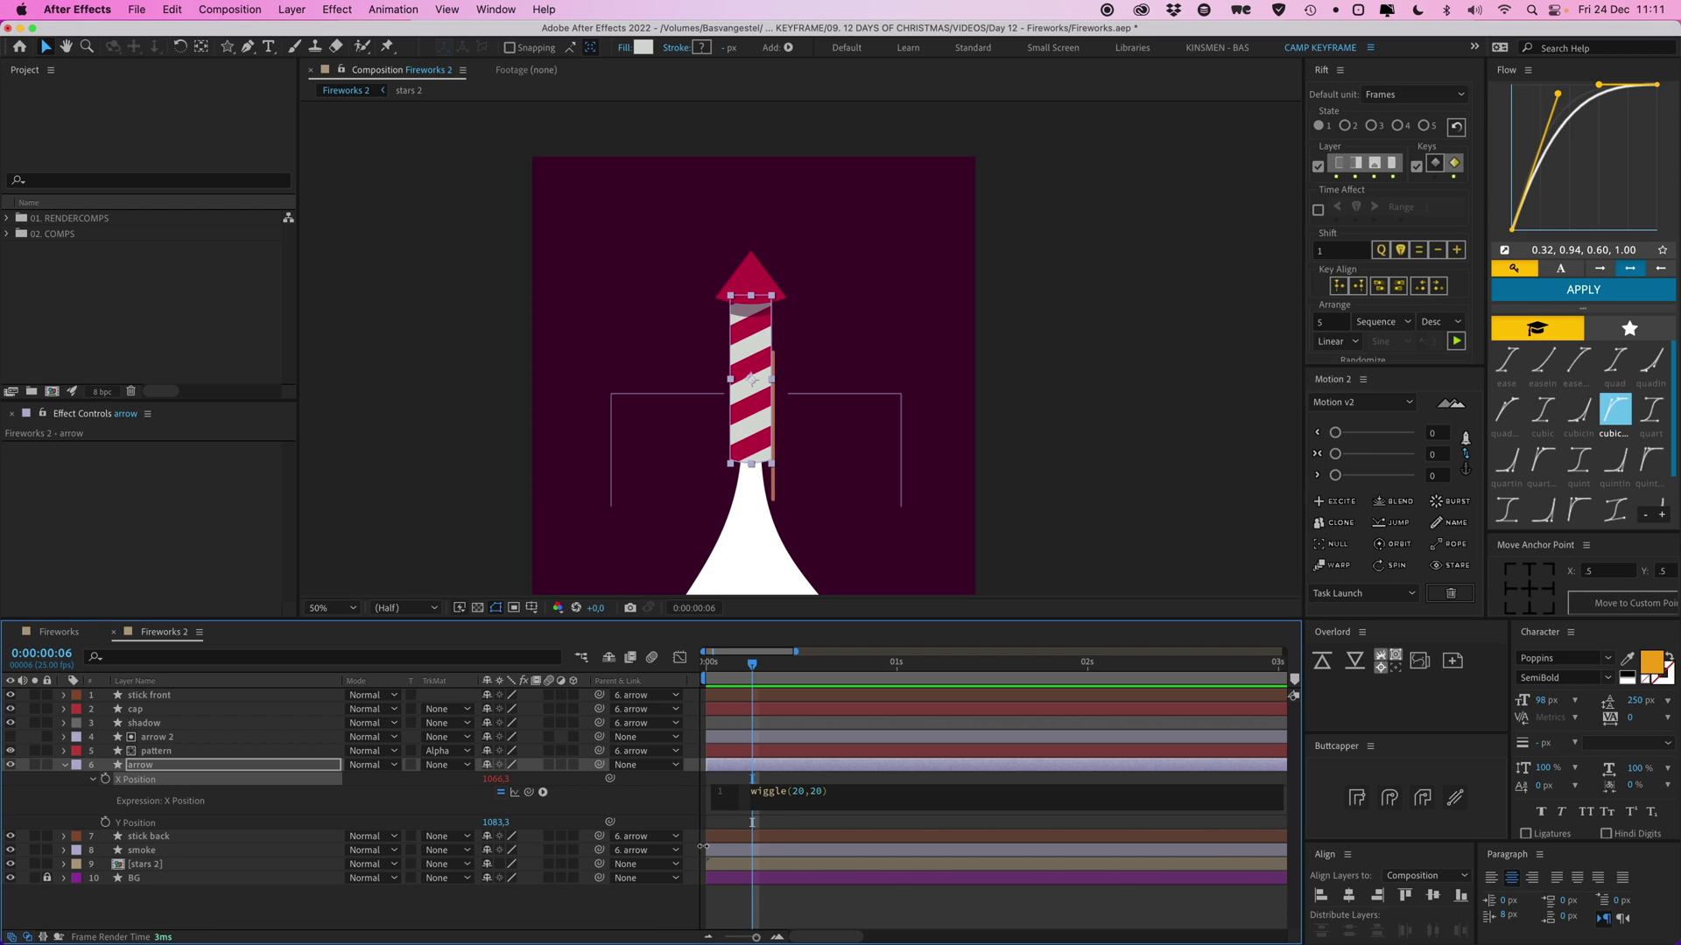
{"action": "left_click", "coordinate": [808, 774]}
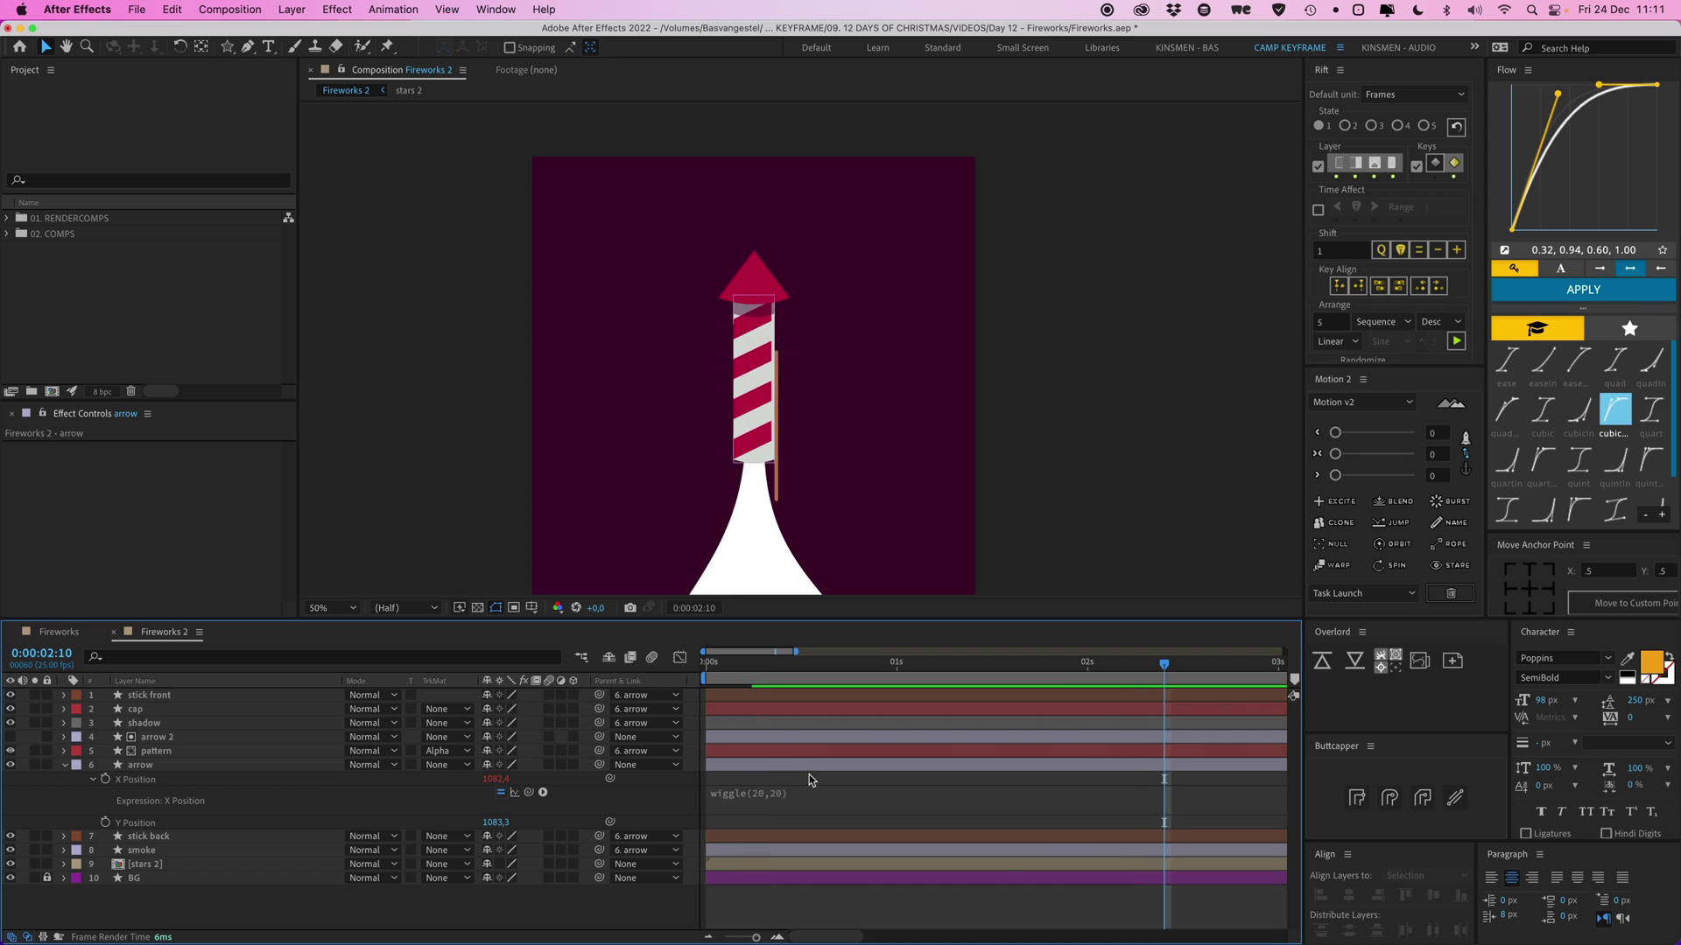
{"action": "left_click", "coordinate": [744, 770]}
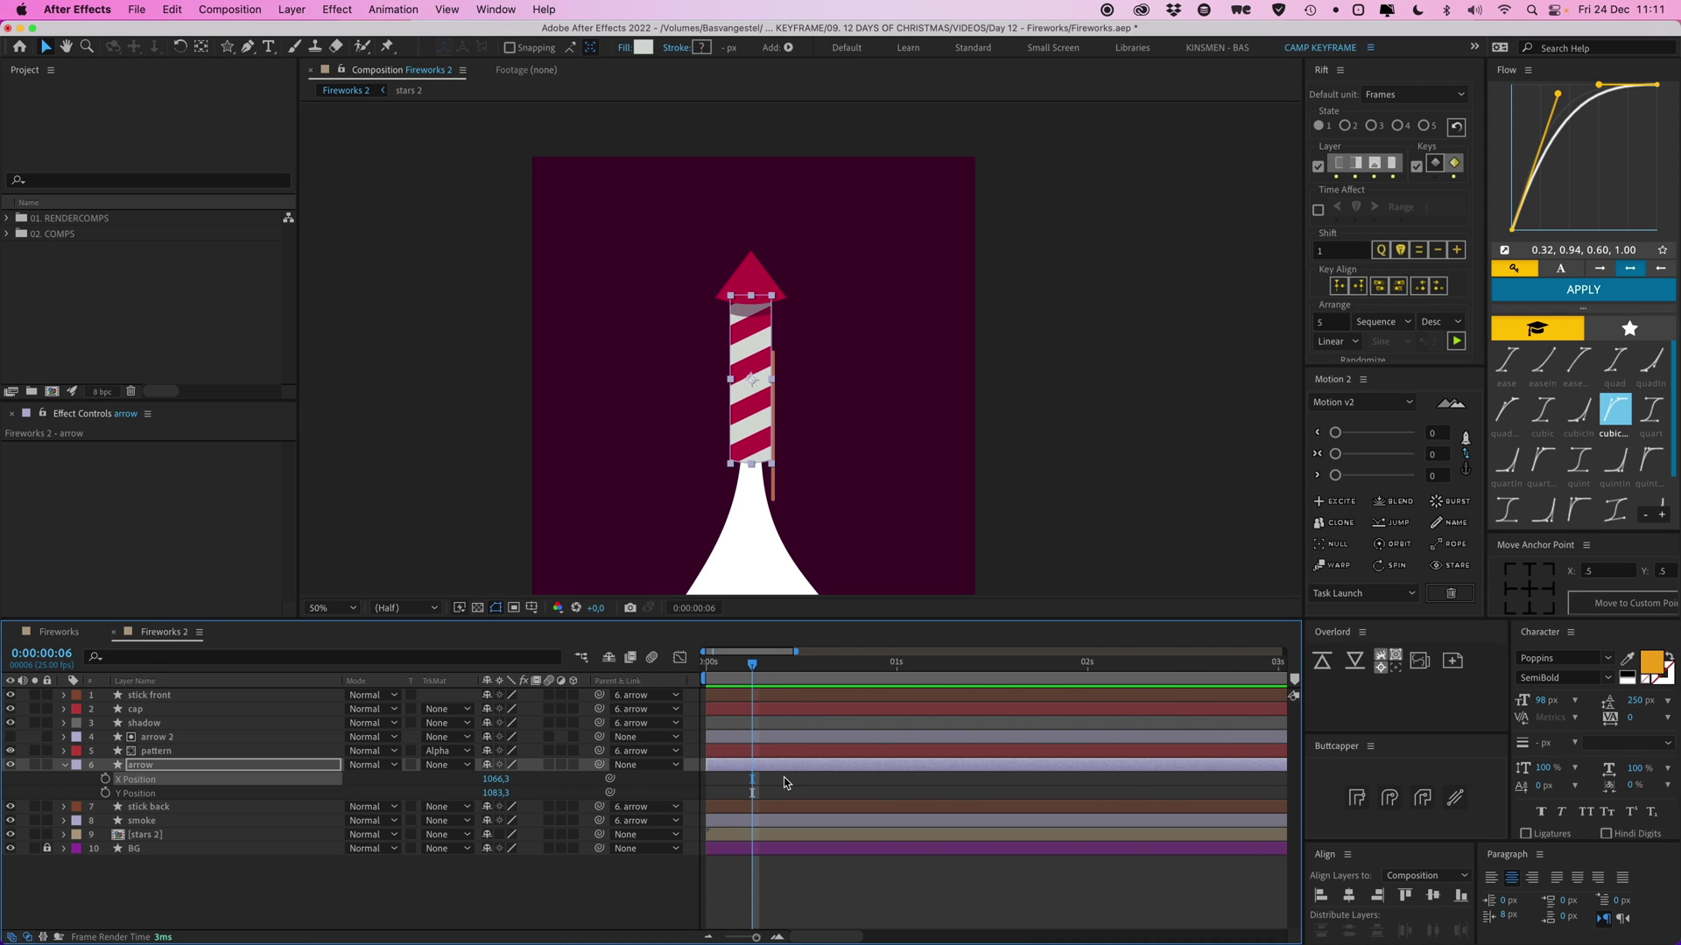
{"action": "left_click", "coordinate": [784, 777]}
{"action": "left_click", "coordinate": [715, 740]}
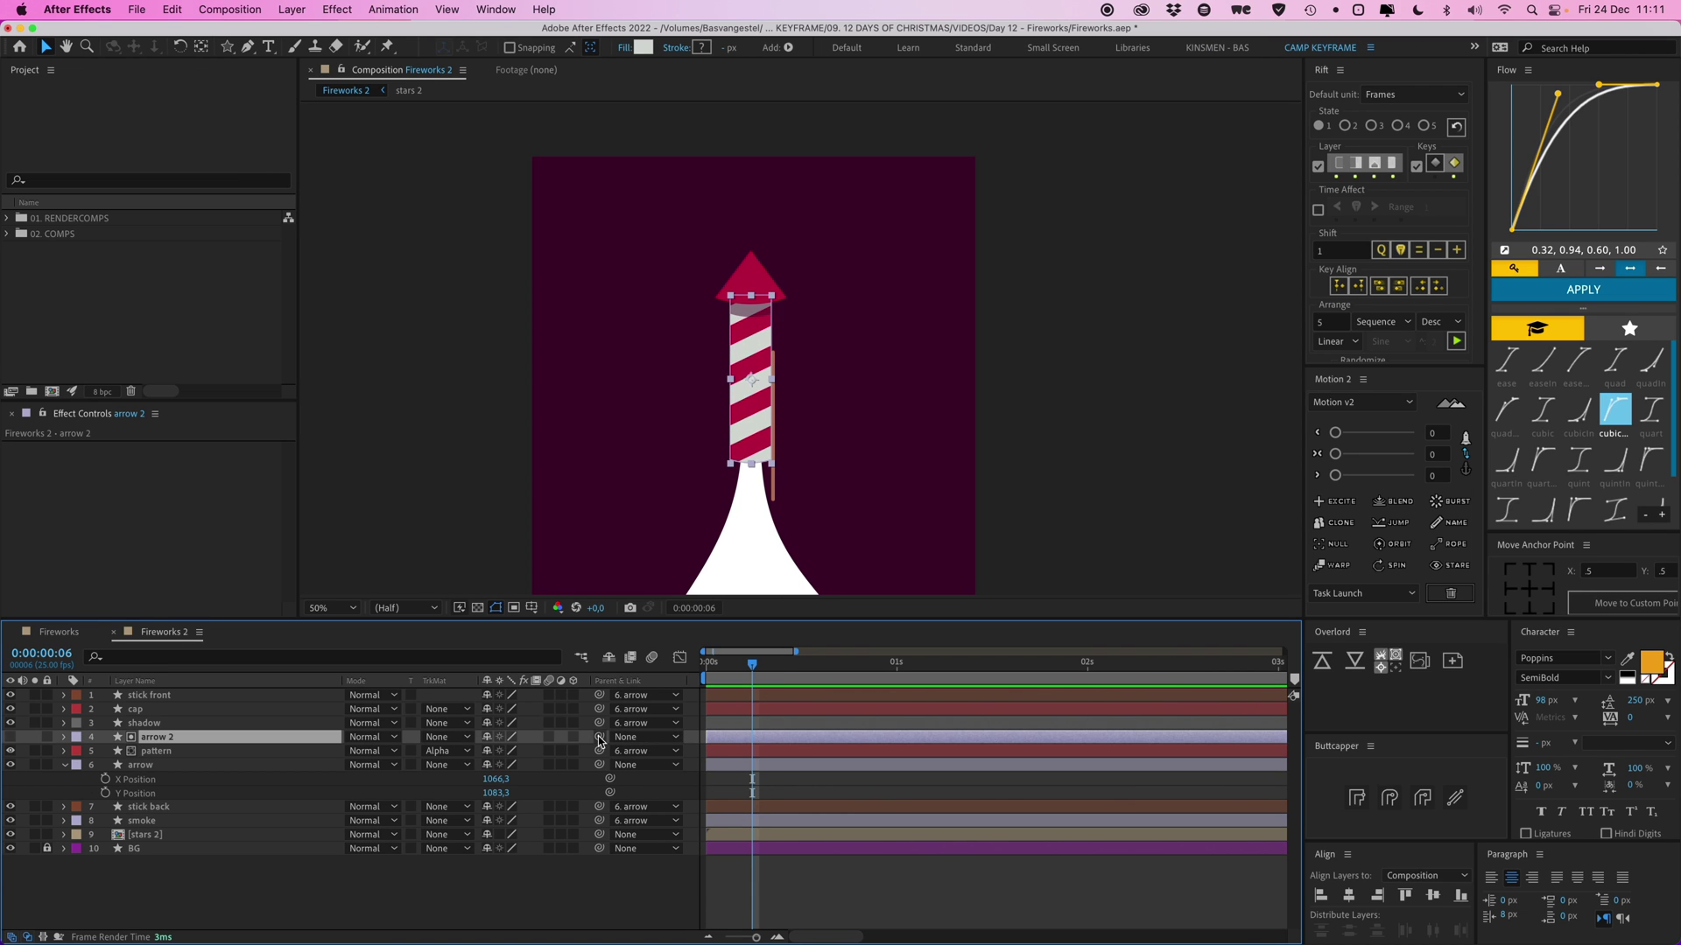
{"action": "left_click_drag", "start_coordinate": [599, 741], "coordinate": [159, 766]}
Rename the arrow 2 layer to 'matte'
{"action": "key", "text": "Return"}
{"action": "type", "text": "ka"}
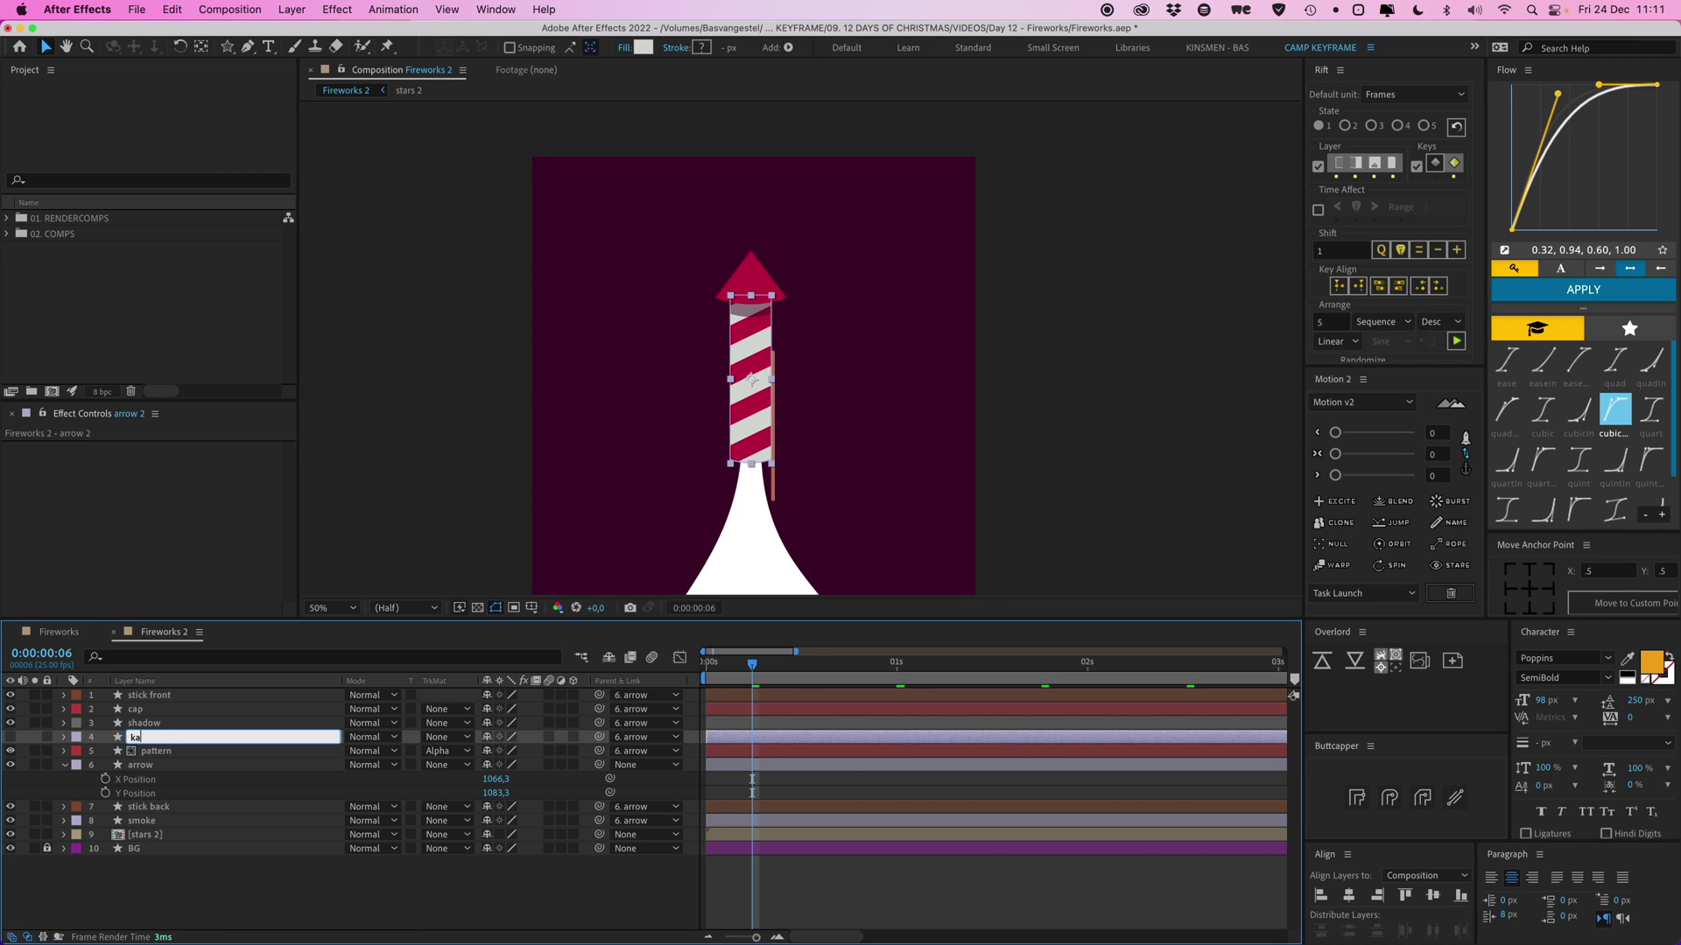
{"action": "type", "text": "tte"}
{"action": "key", "text": "Return"}
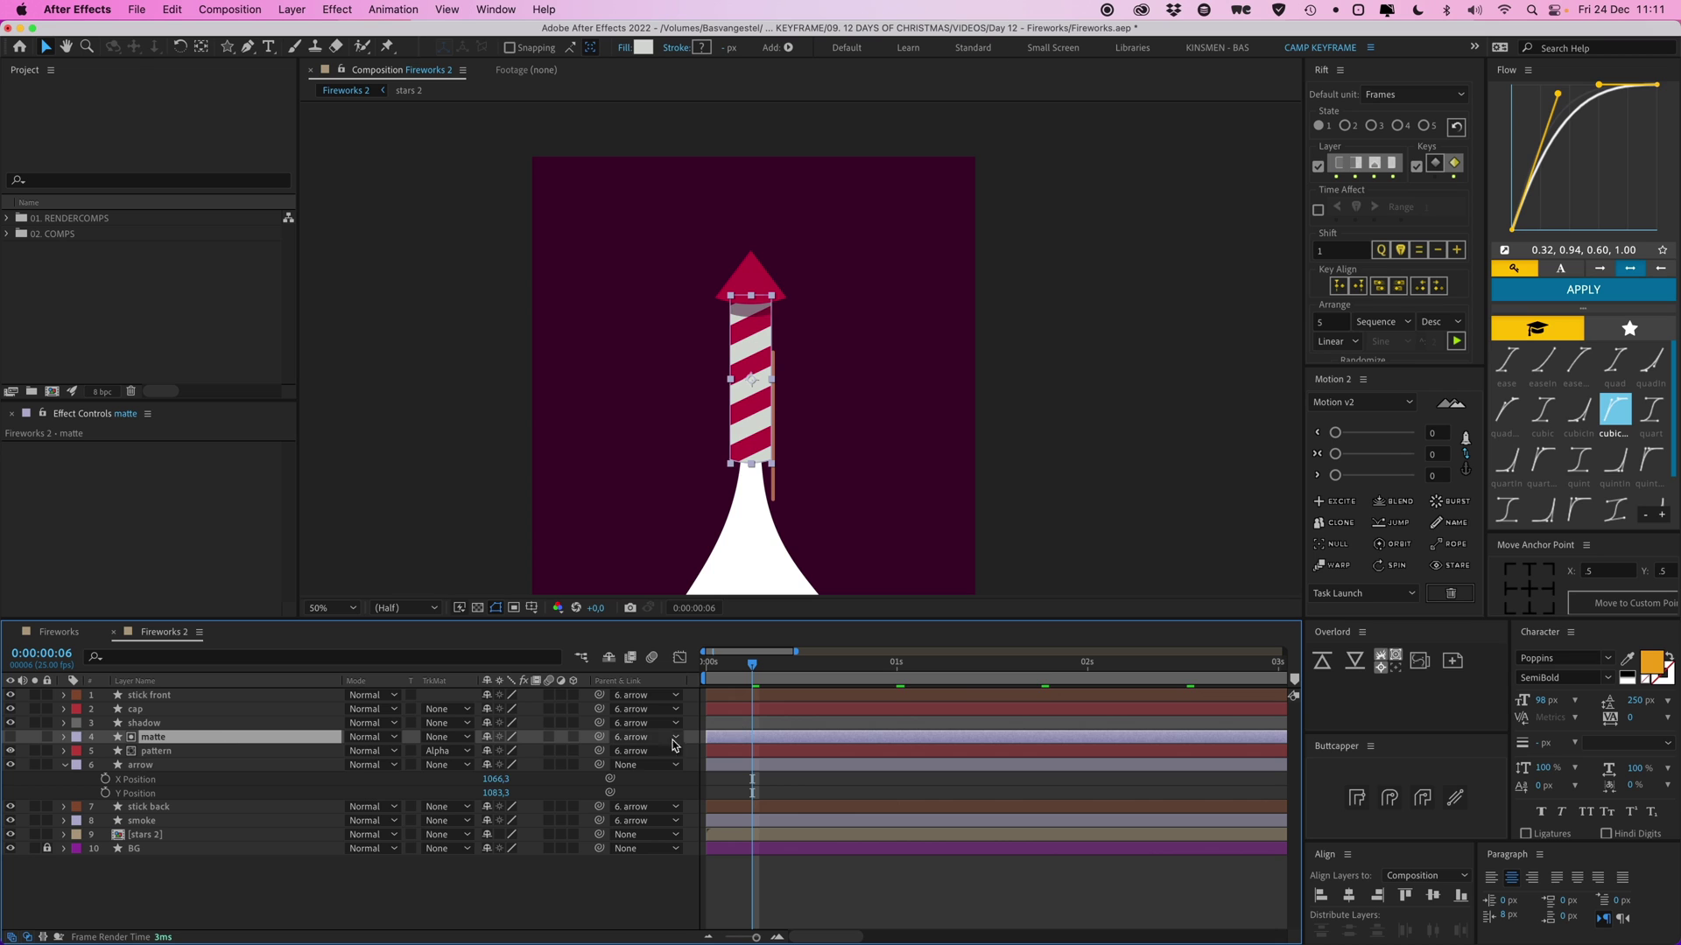
Add a wiggle expression to the arrow layer's X Position
{"action": "left_click", "coordinate": [250, 769]}
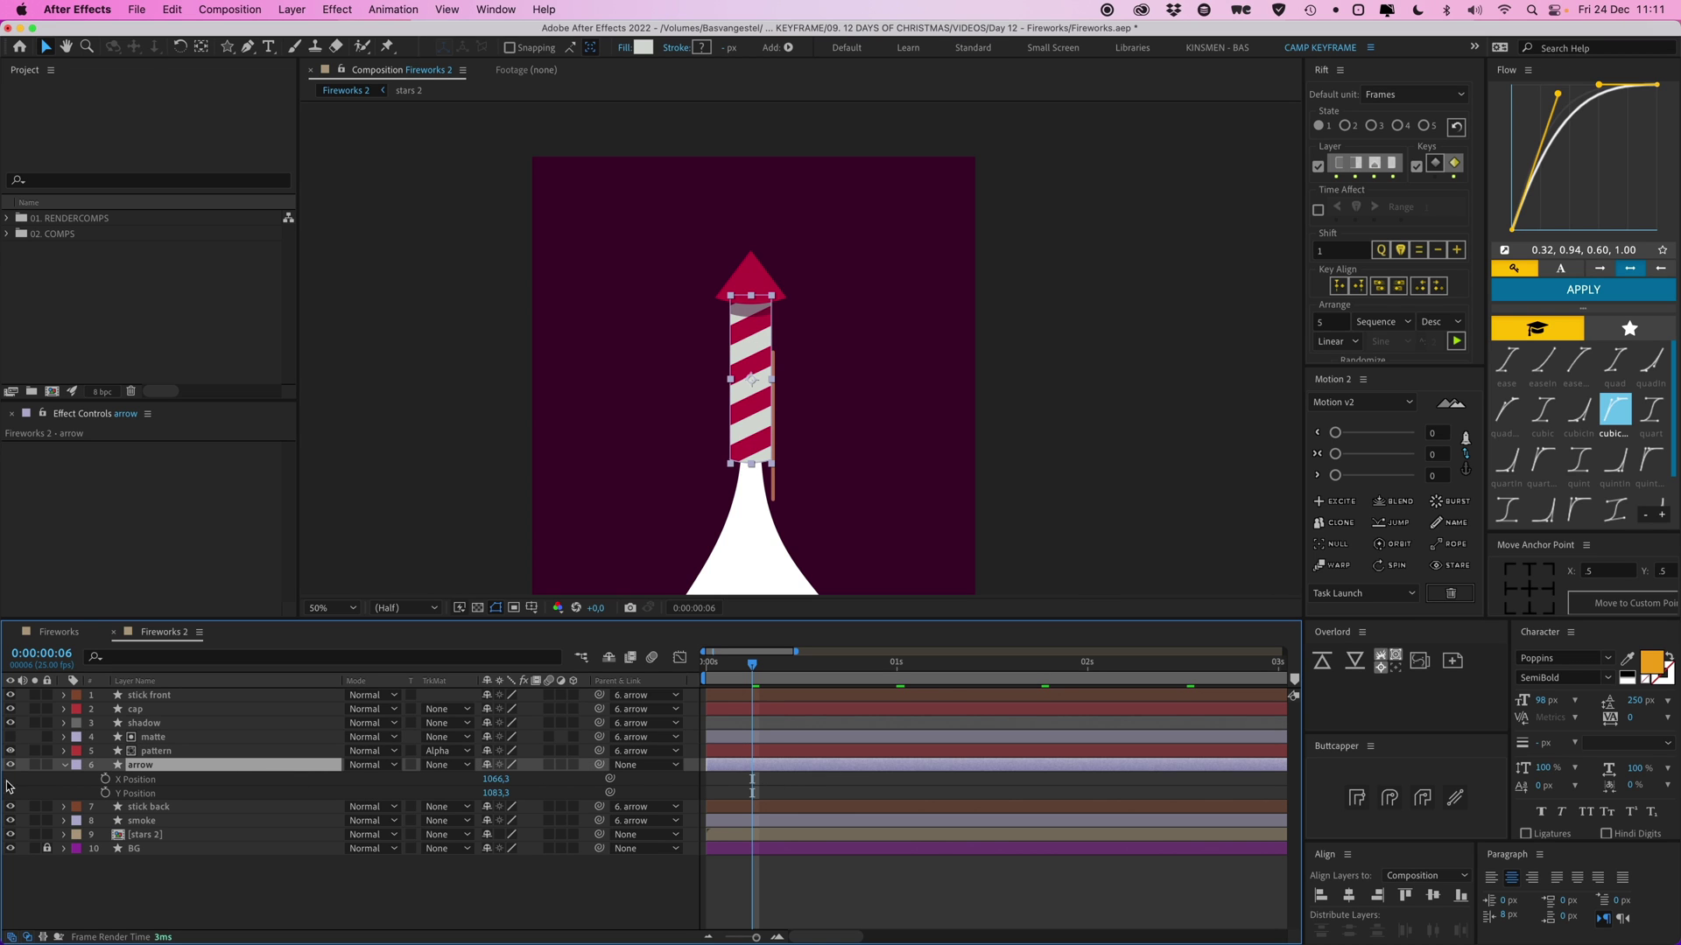
{"action": "left_click", "coordinate": [104, 780], "text": "alt"}
{"action": "type", "text": "wiggle"}
{"action": "key", "text": "Return"}
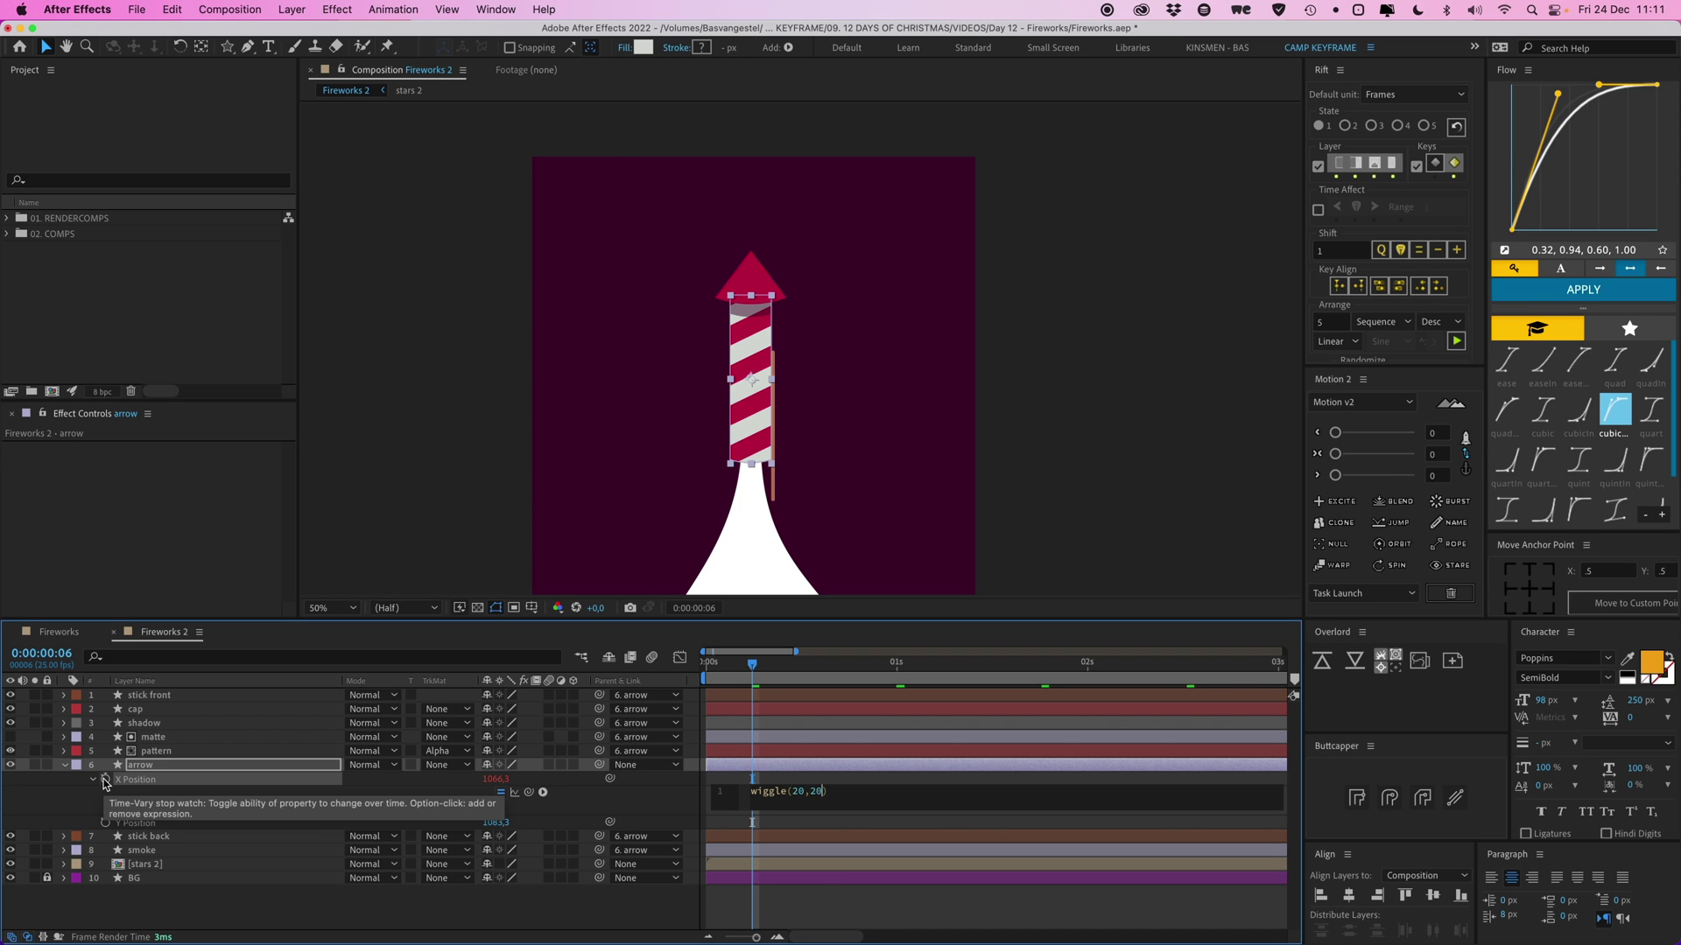
Commit the X Position wiggle, preview it, then soften it to wiggle(20,2) and preview again
{"action": "left_click", "coordinate": [771, 777]}
{"action": "key", "text": "space"}
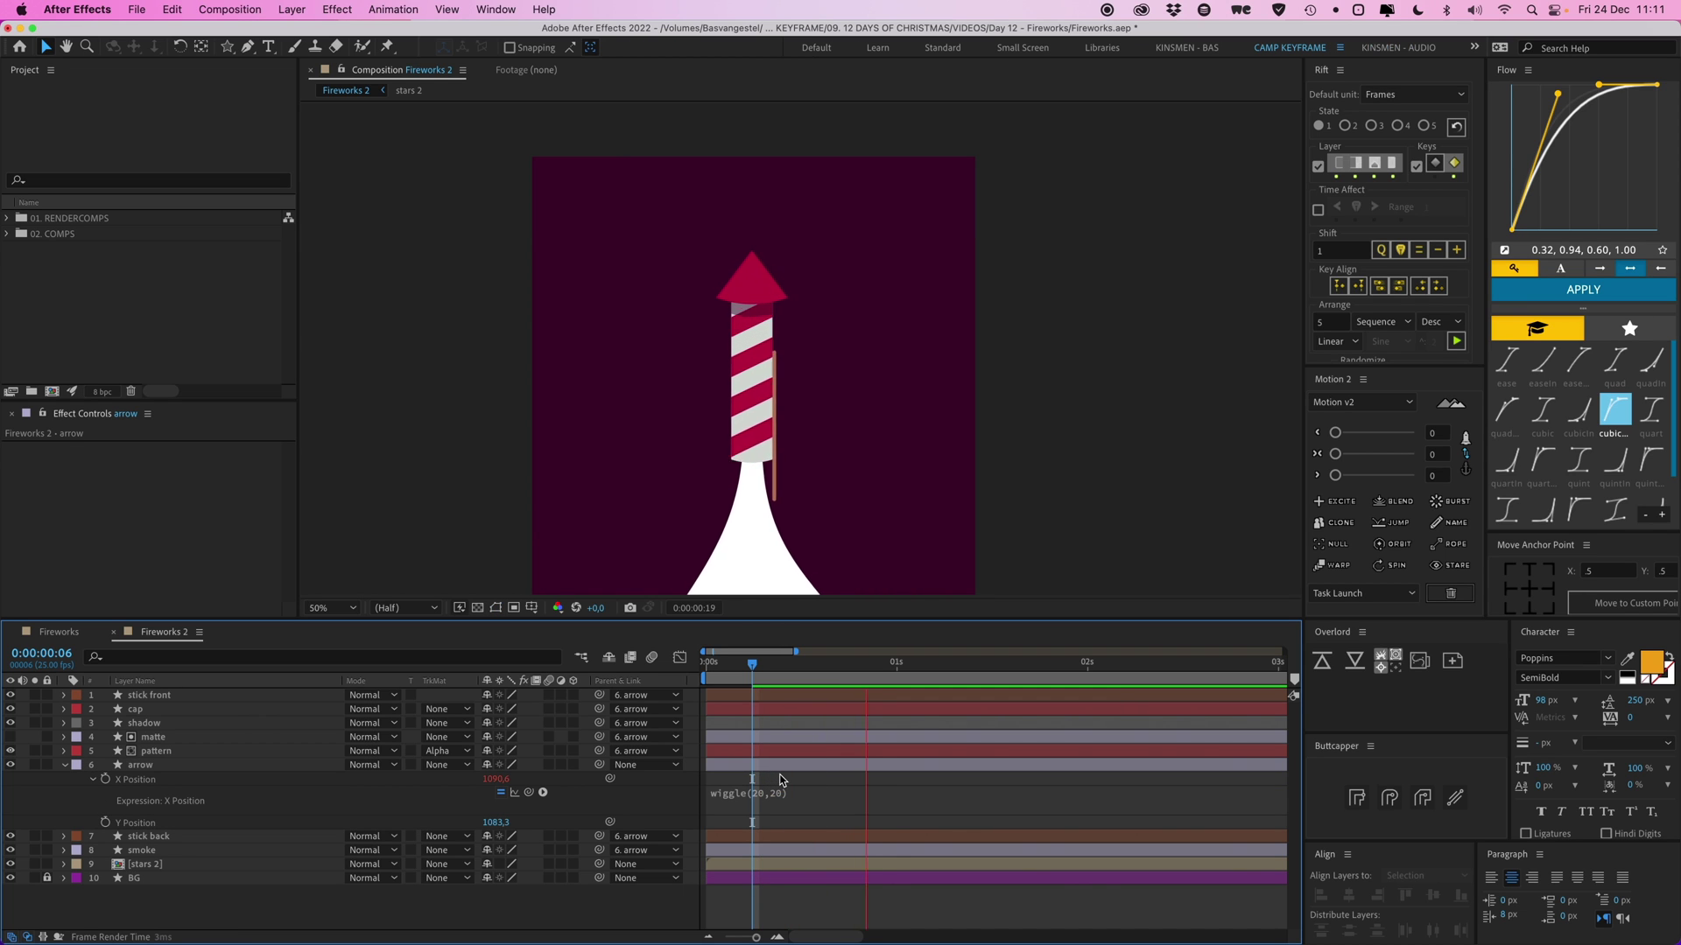
{"action": "left_click", "coordinate": [784, 791]}
{"action": "left_click", "coordinate": [827, 793]}
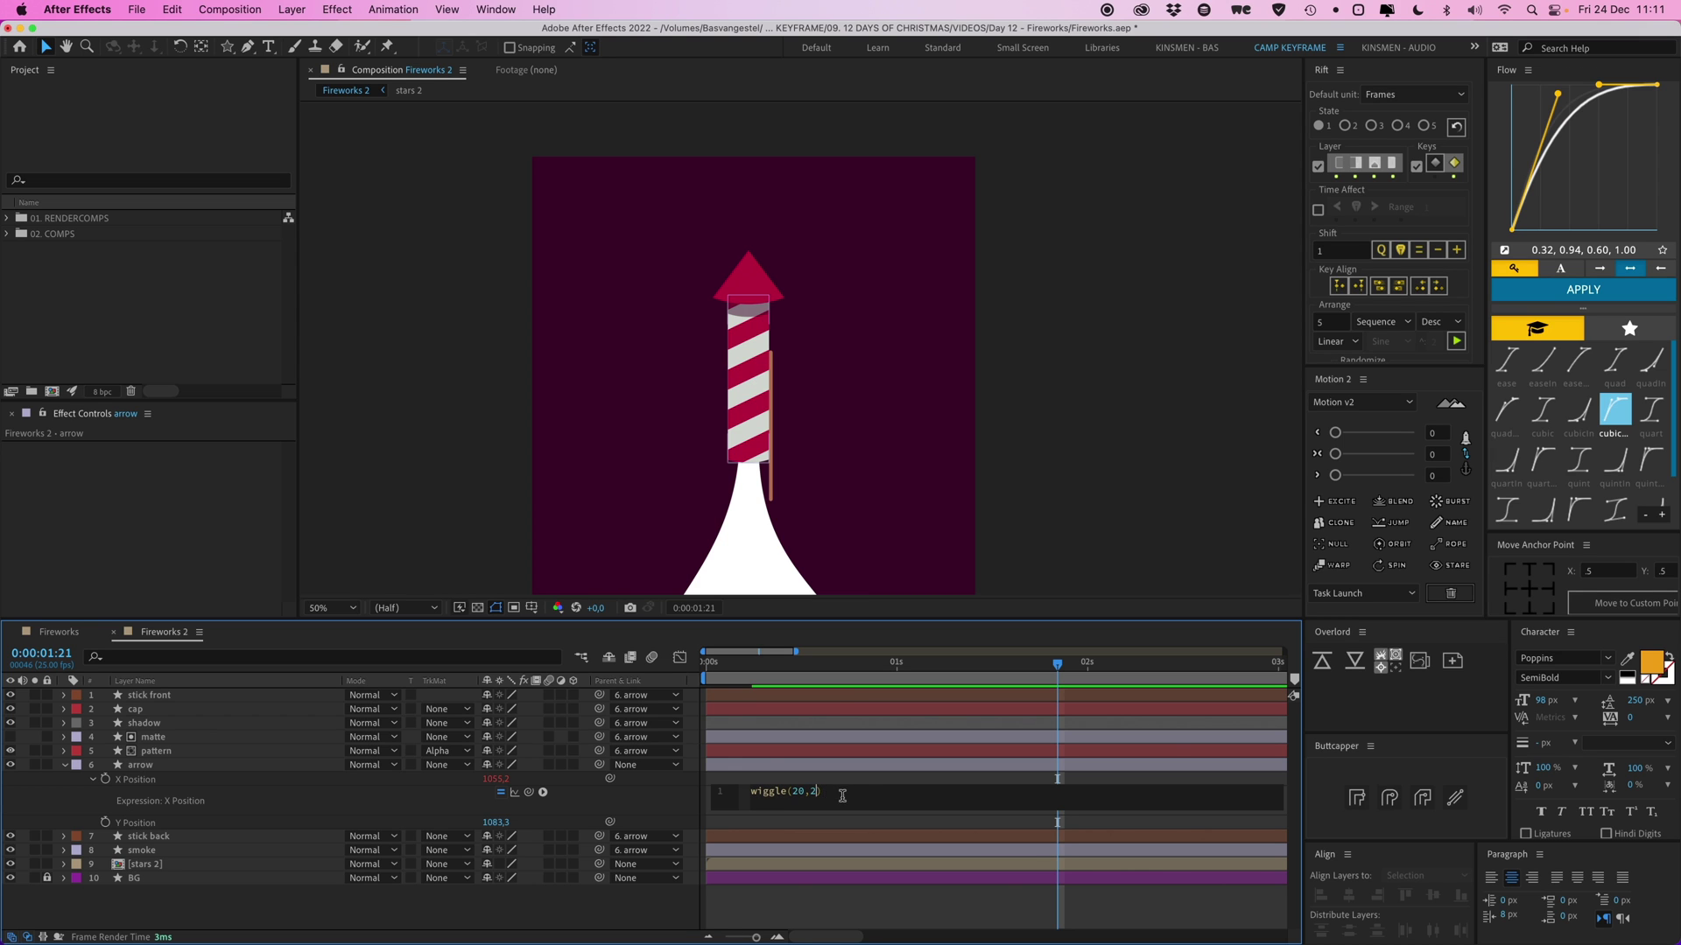
{"action": "left_click", "coordinate": [816, 778]}
{"action": "left_click", "coordinate": [760, 665]}
{"action": "key", "text": "space"}
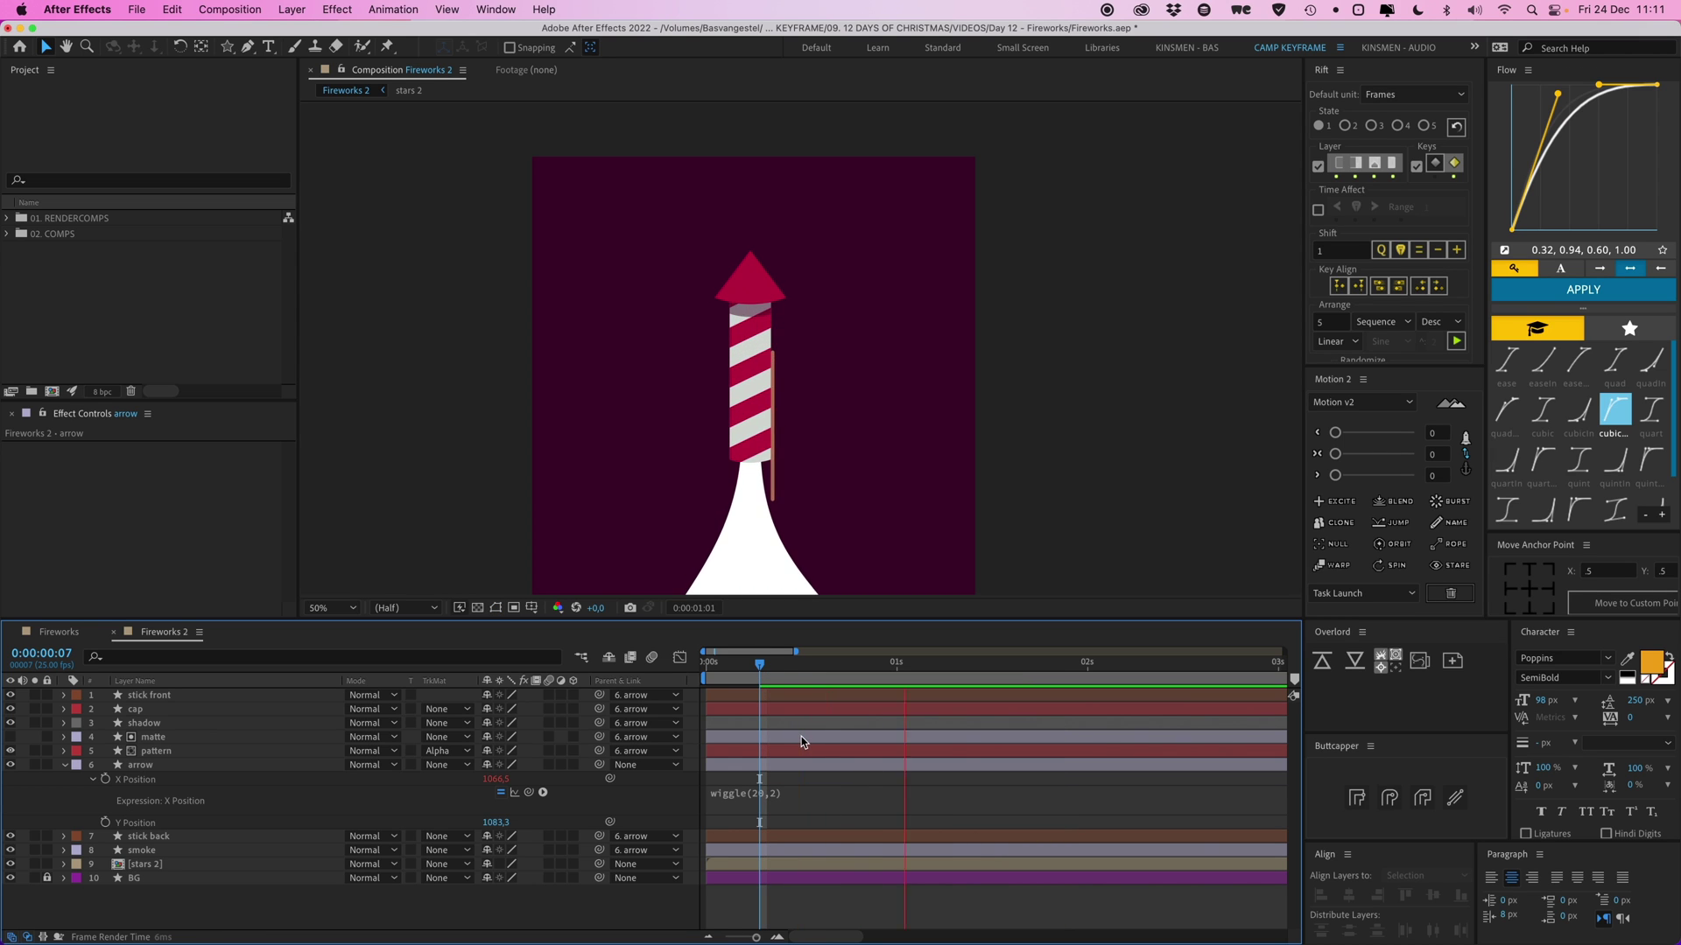
Zoom and pan the viewer to inspect the rocket body, then frame the whole rocket
{"action": "key", "text": "space"}
{"action": "key", "text": "period"}
{"action": "key", "text": "period"}
{"action": "left_click_drag", "start_coordinate": [699, 468], "coordinate": [850, 499]}
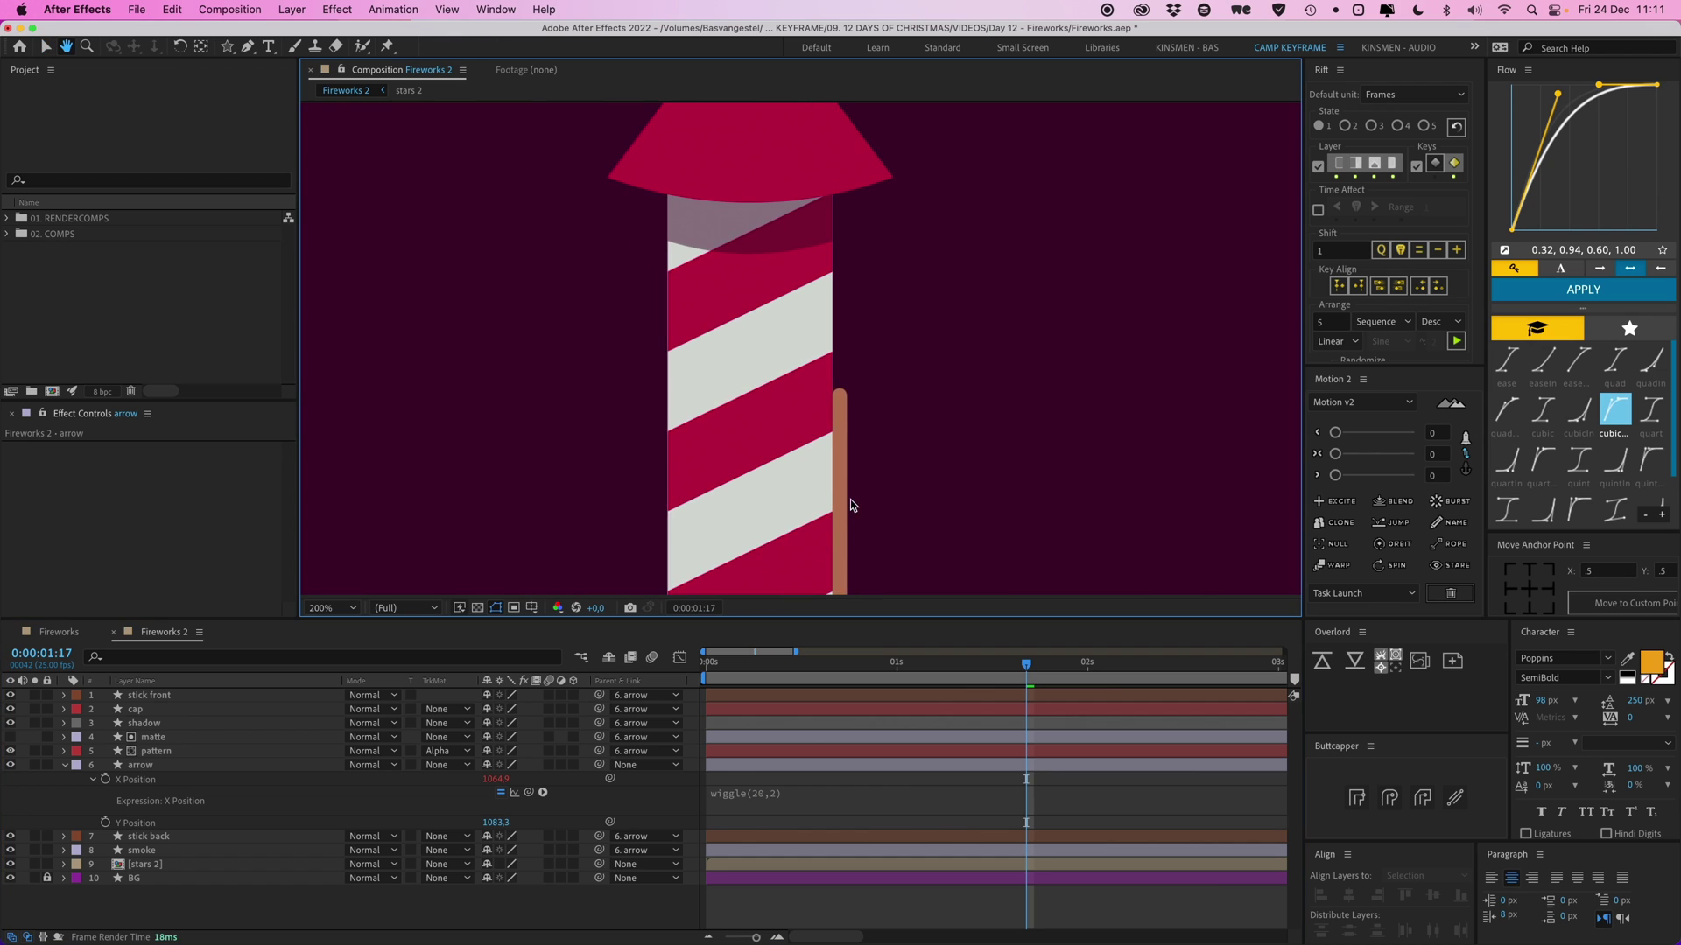
{"action": "key", "text": "v"}
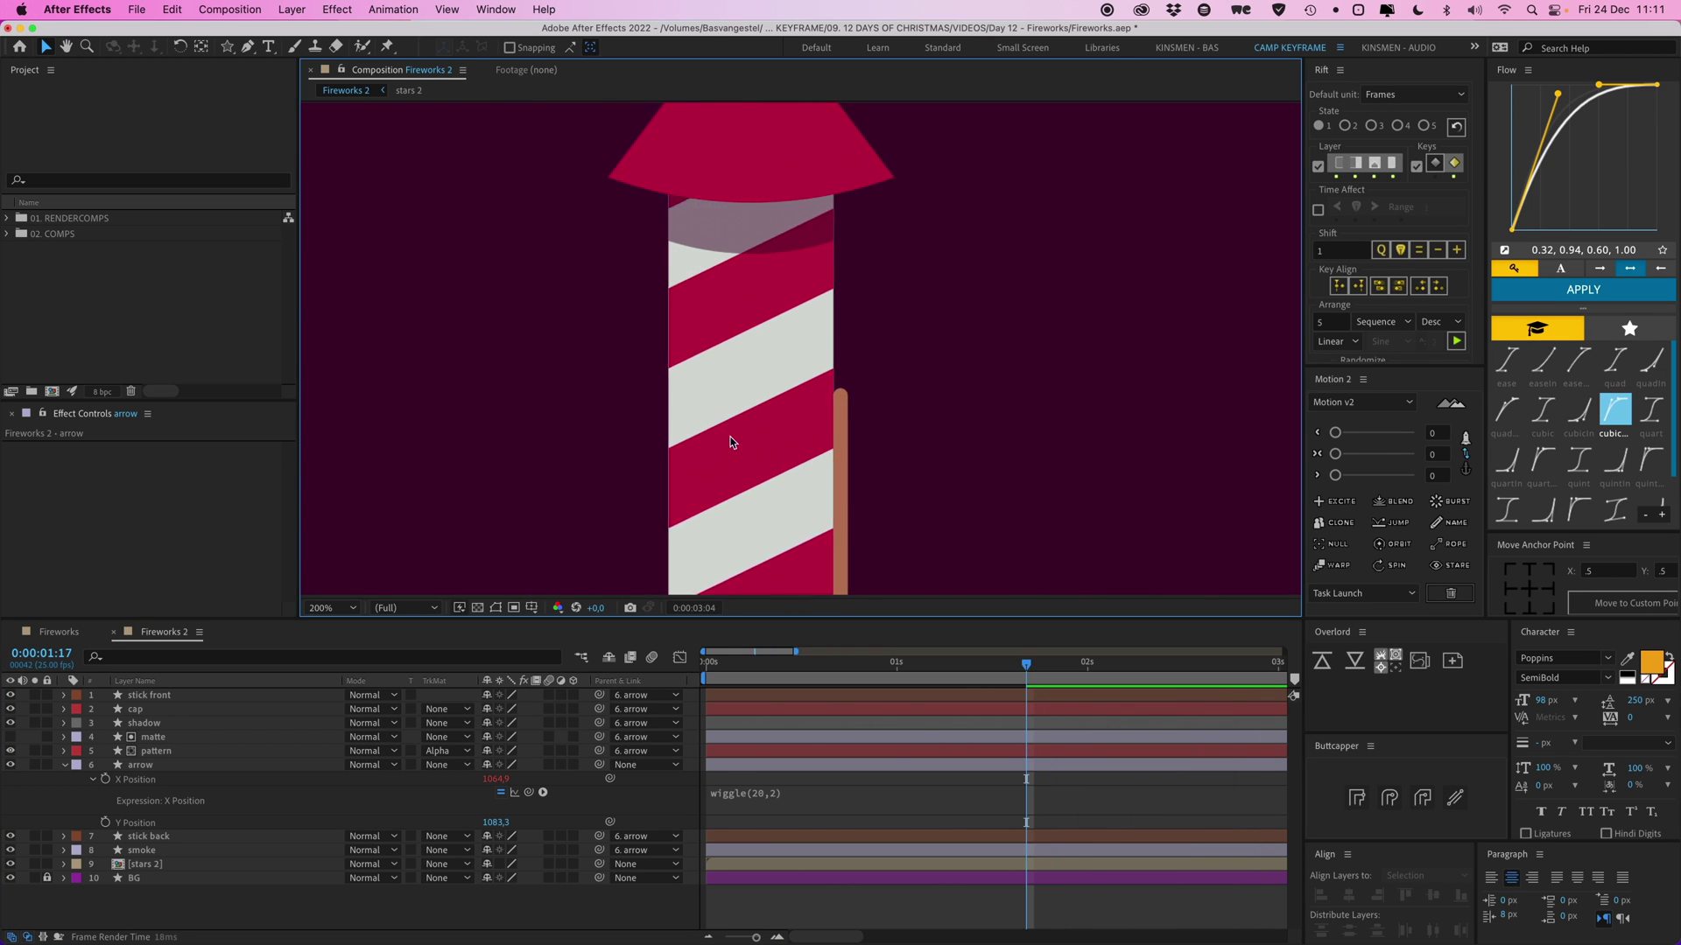
{"action": "key", "text": "h"}
{"action": "scroll", "coordinate": [799, 455], "scroll_direction": "down", "scroll_amount": 2}
{"action": "left_click_drag", "start_coordinate": [801, 457], "coordinate": [803, 363]}
Change the X Position expression to wiggle(20,5) and preview the stronger shake
{"action": "left_click", "coordinate": [778, 804]}
{"action": "left_click", "coordinate": [819, 791]}
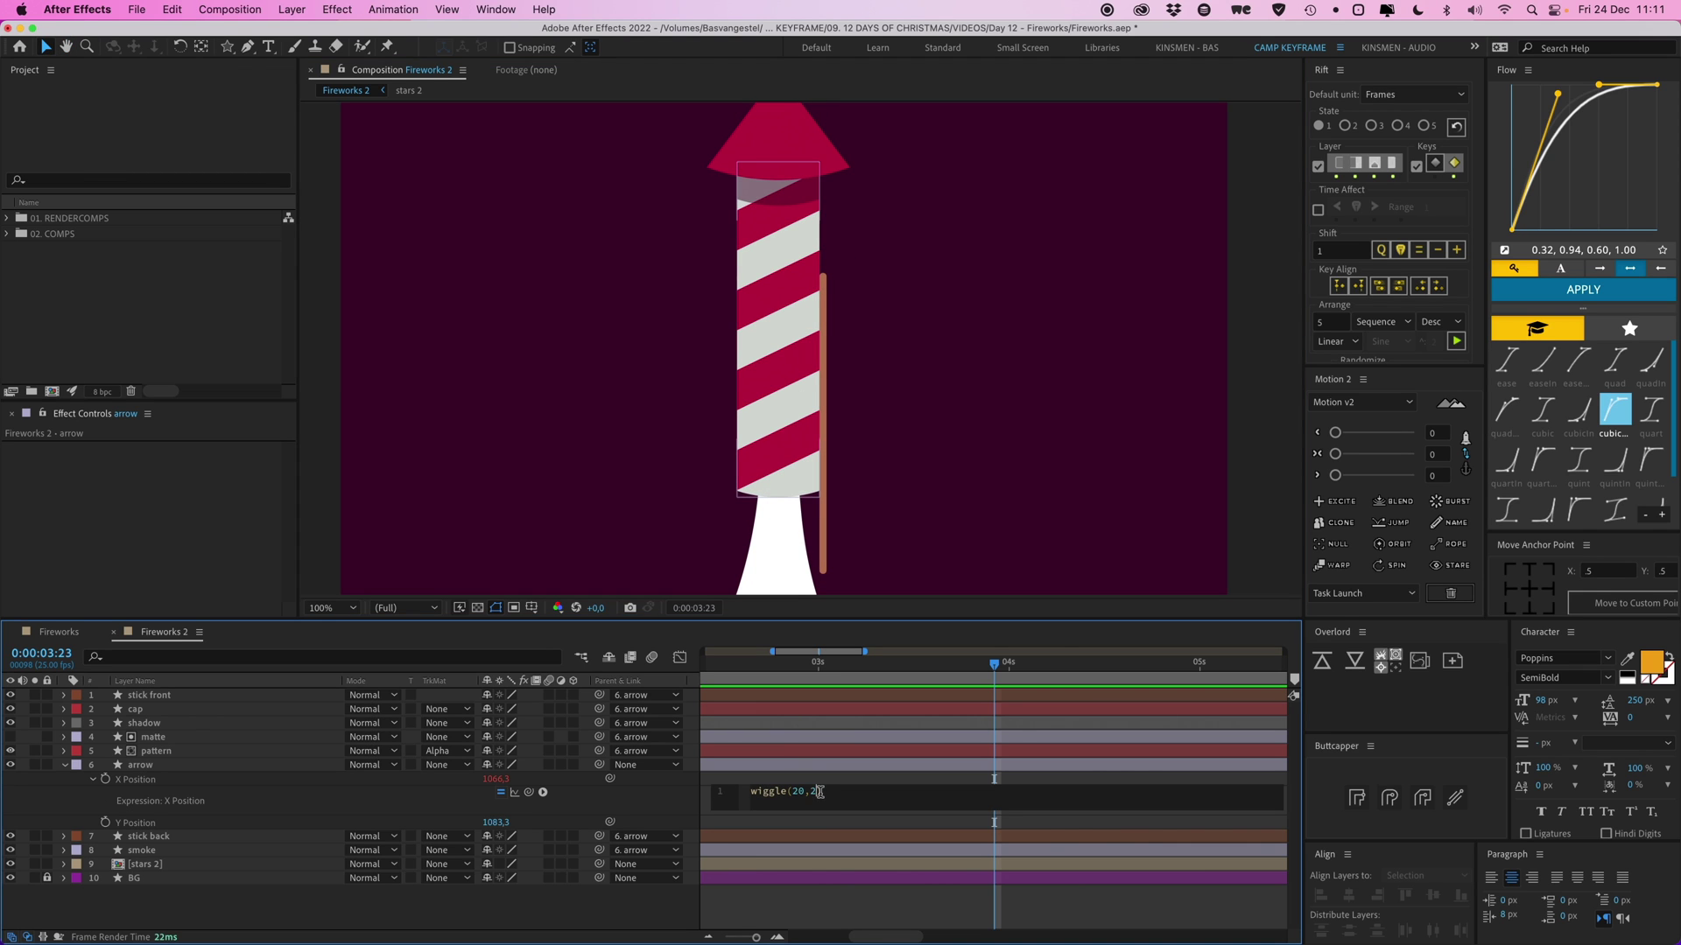
{"action": "left_click", "coordinate": [827, 776]}
{"action": "key", "text": "space"}
{"action": "scroll", "coordinate": [983, 366], "scroll_direction": "down", "scroll_amount": 1}
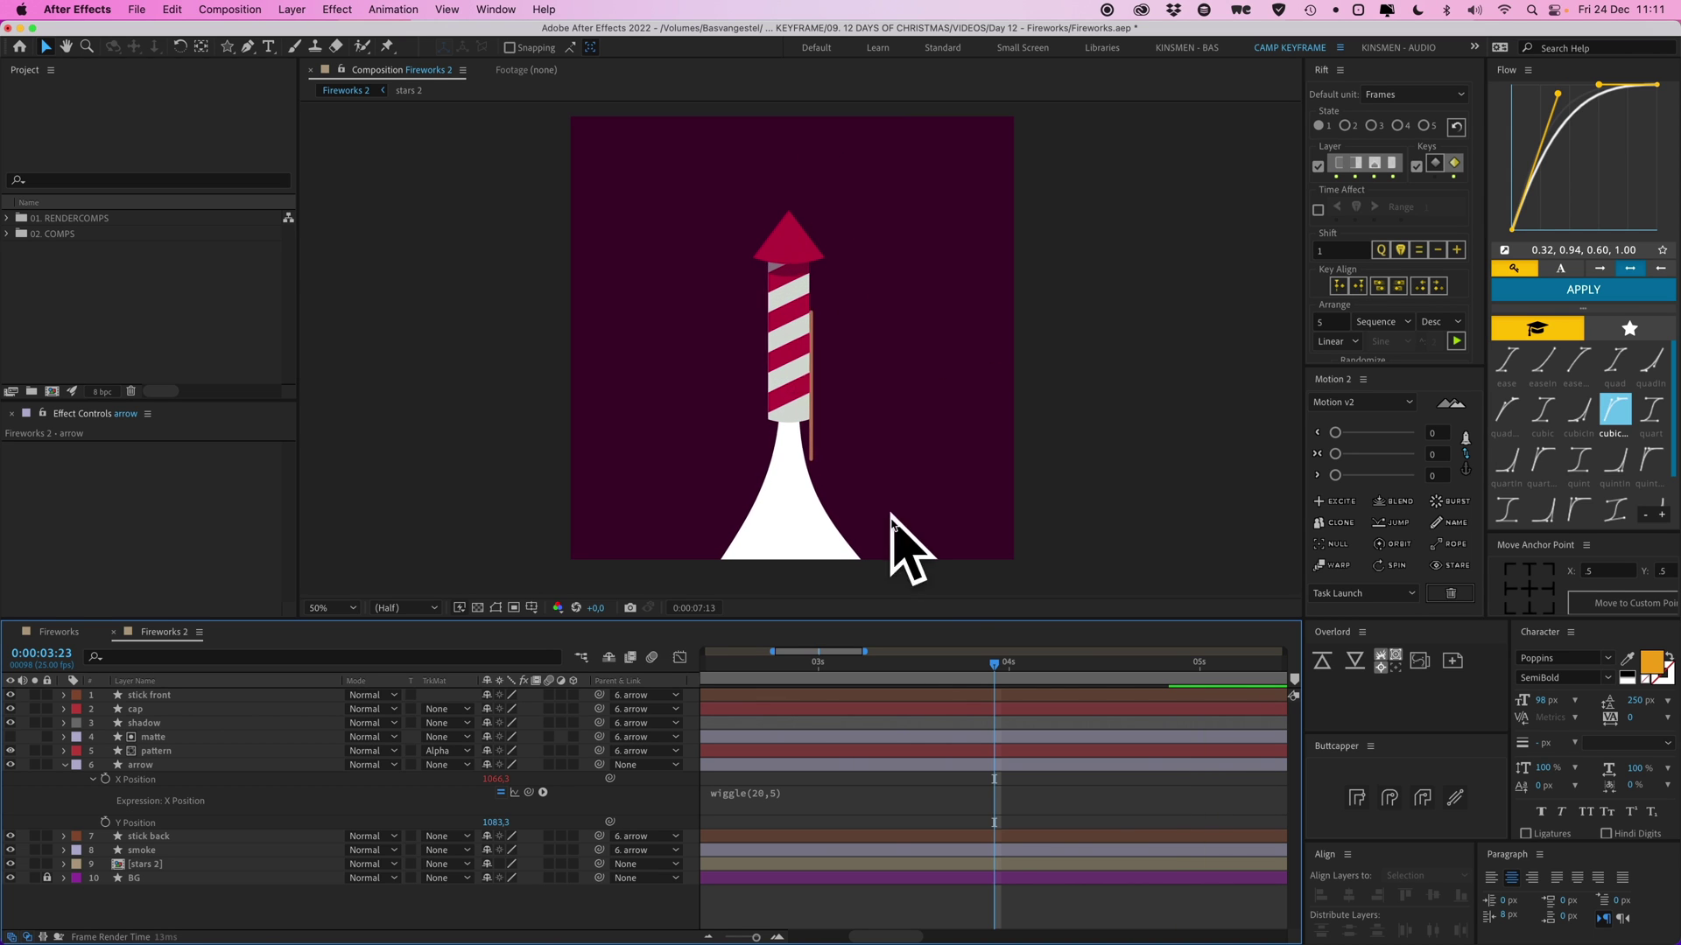
{"action": "left_click_drag", "start_coordinate": [752, 672], "coordinate": [729, 673]}
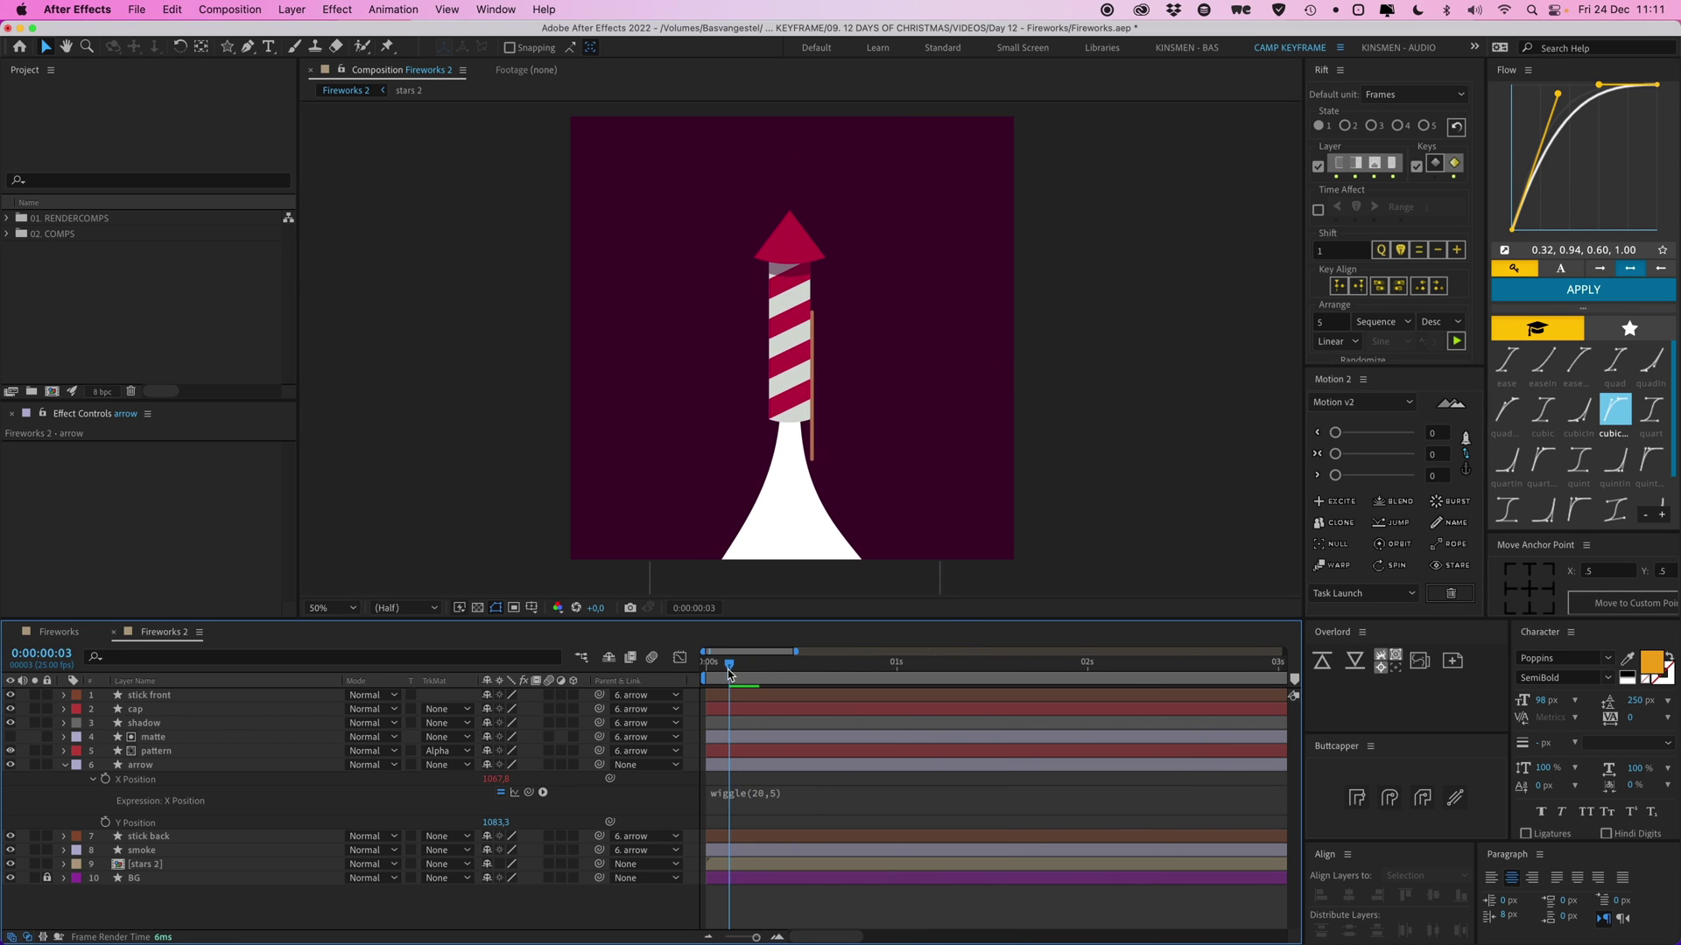
Add a wiggle() expression to the arrow's Y Position and preview it
{"action": "left_click", "coordinate": [109, 825], "text": "alt"}
{"action": "type", "text": "wiggle"}
{"action": "key", "text": "Return"}
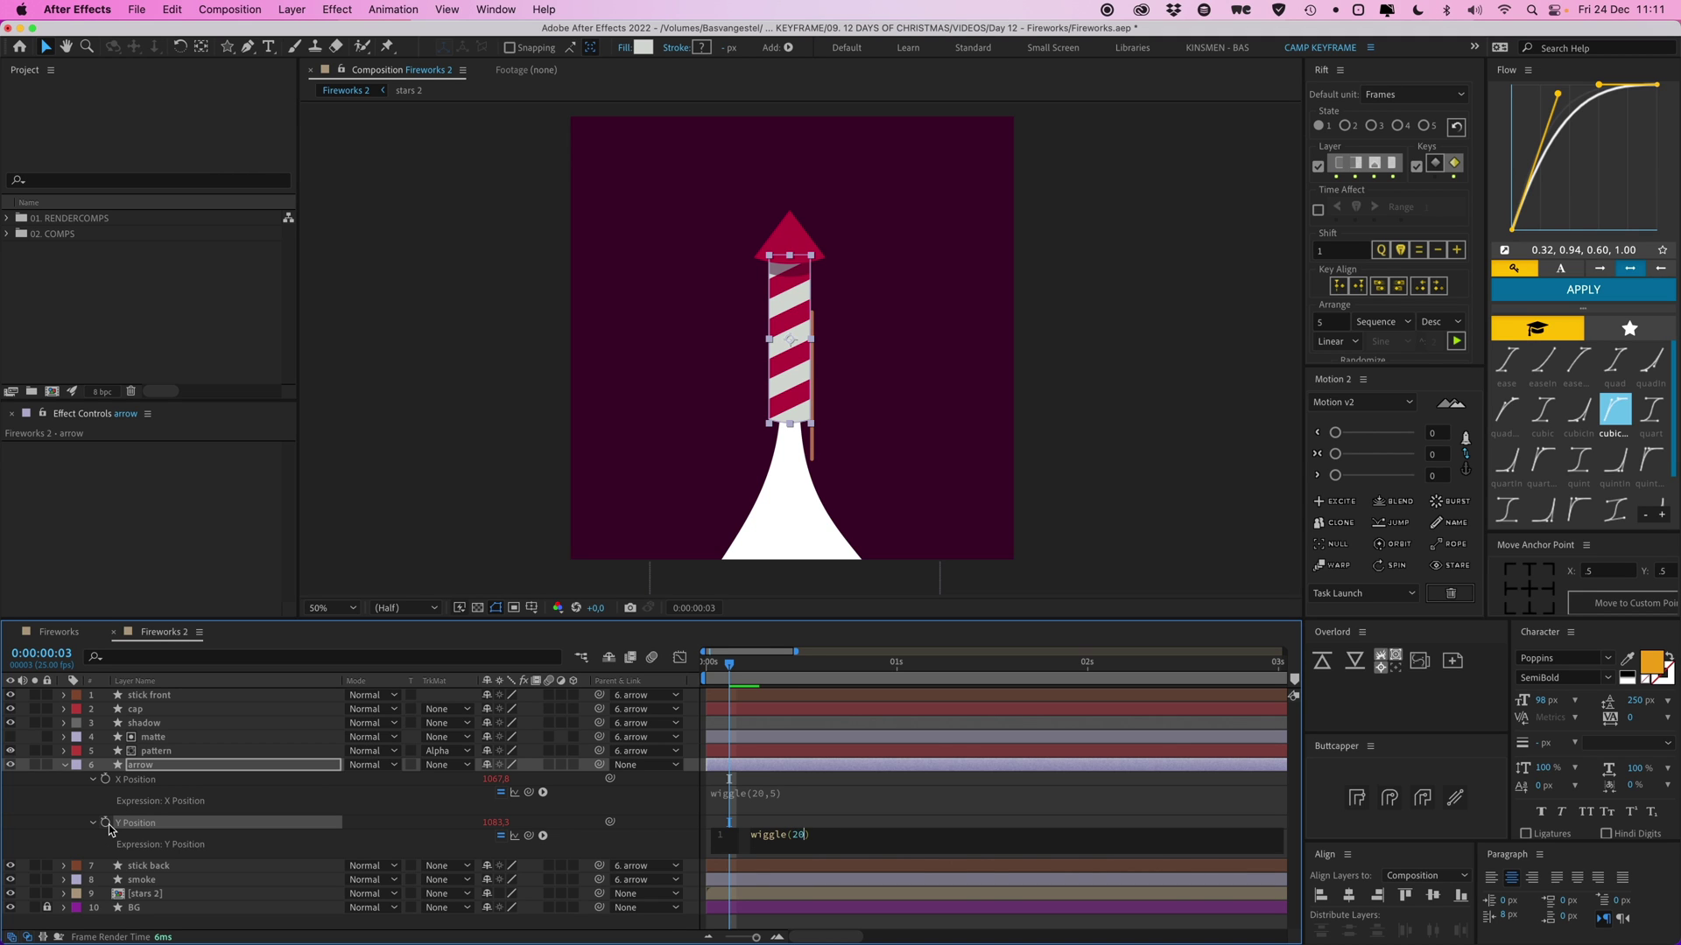
{"action": "left_click", "coordinate": [800, 775]}
{"action": "key", "text": "space"}
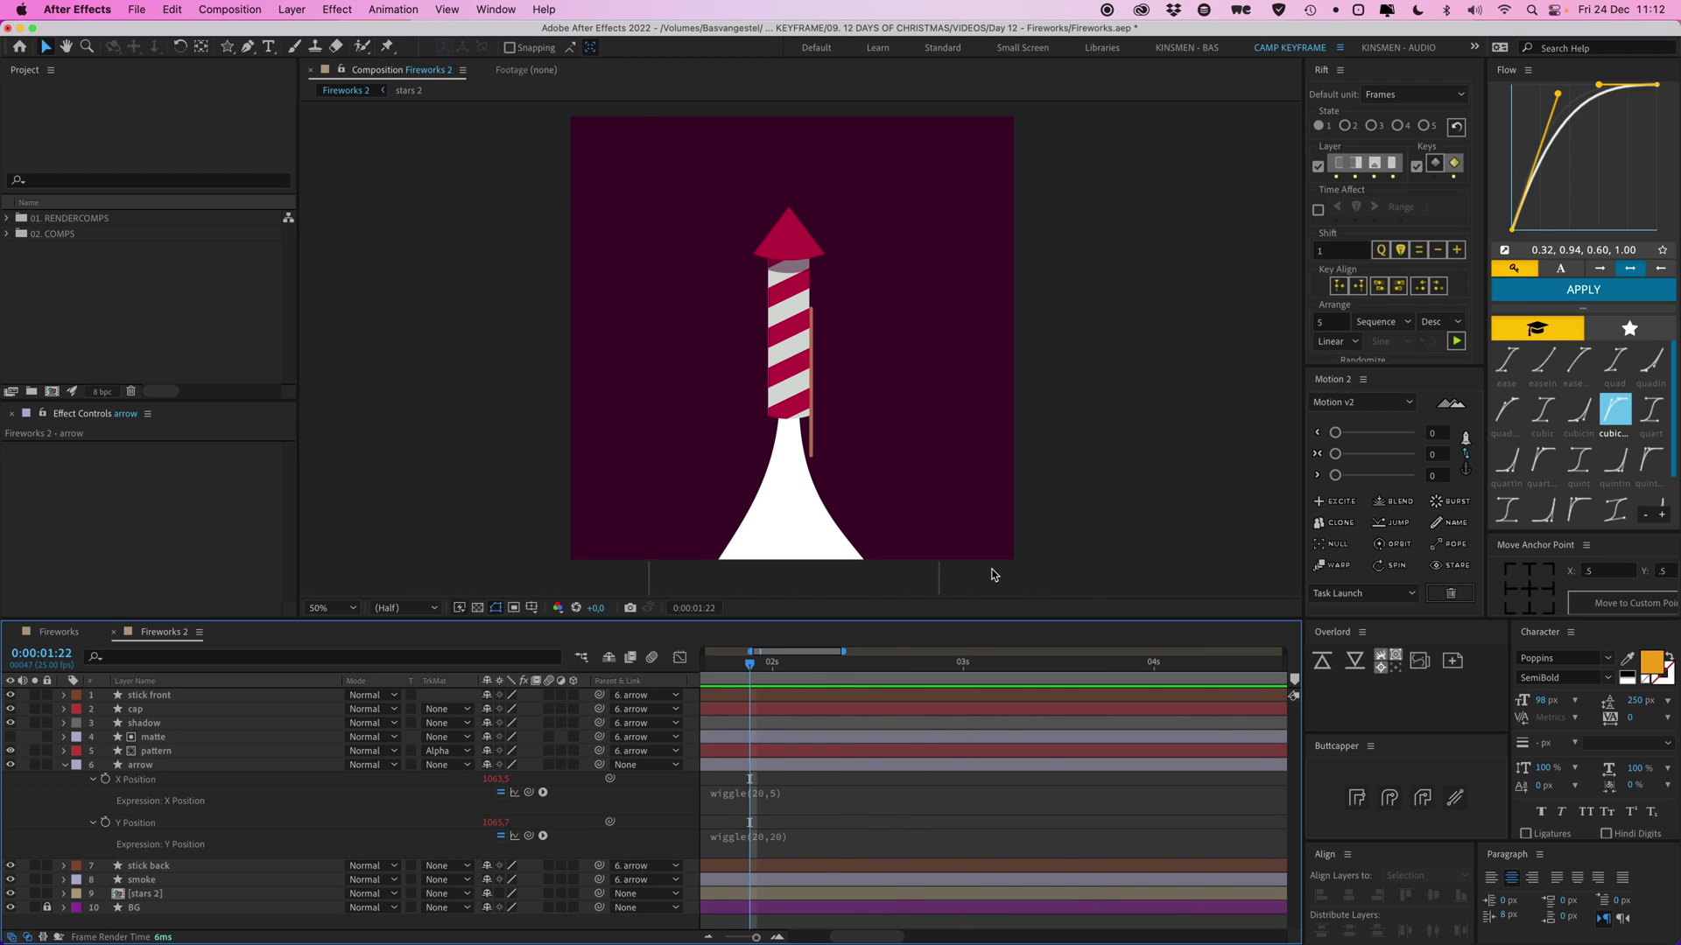
Edit the Y Position expression to wiggle(1,300) and preview the slow vertical drift
{"action": "left_click", "coordinate": [778, 839]}
{"action": "left_click", "coordinate": [834, 838]}
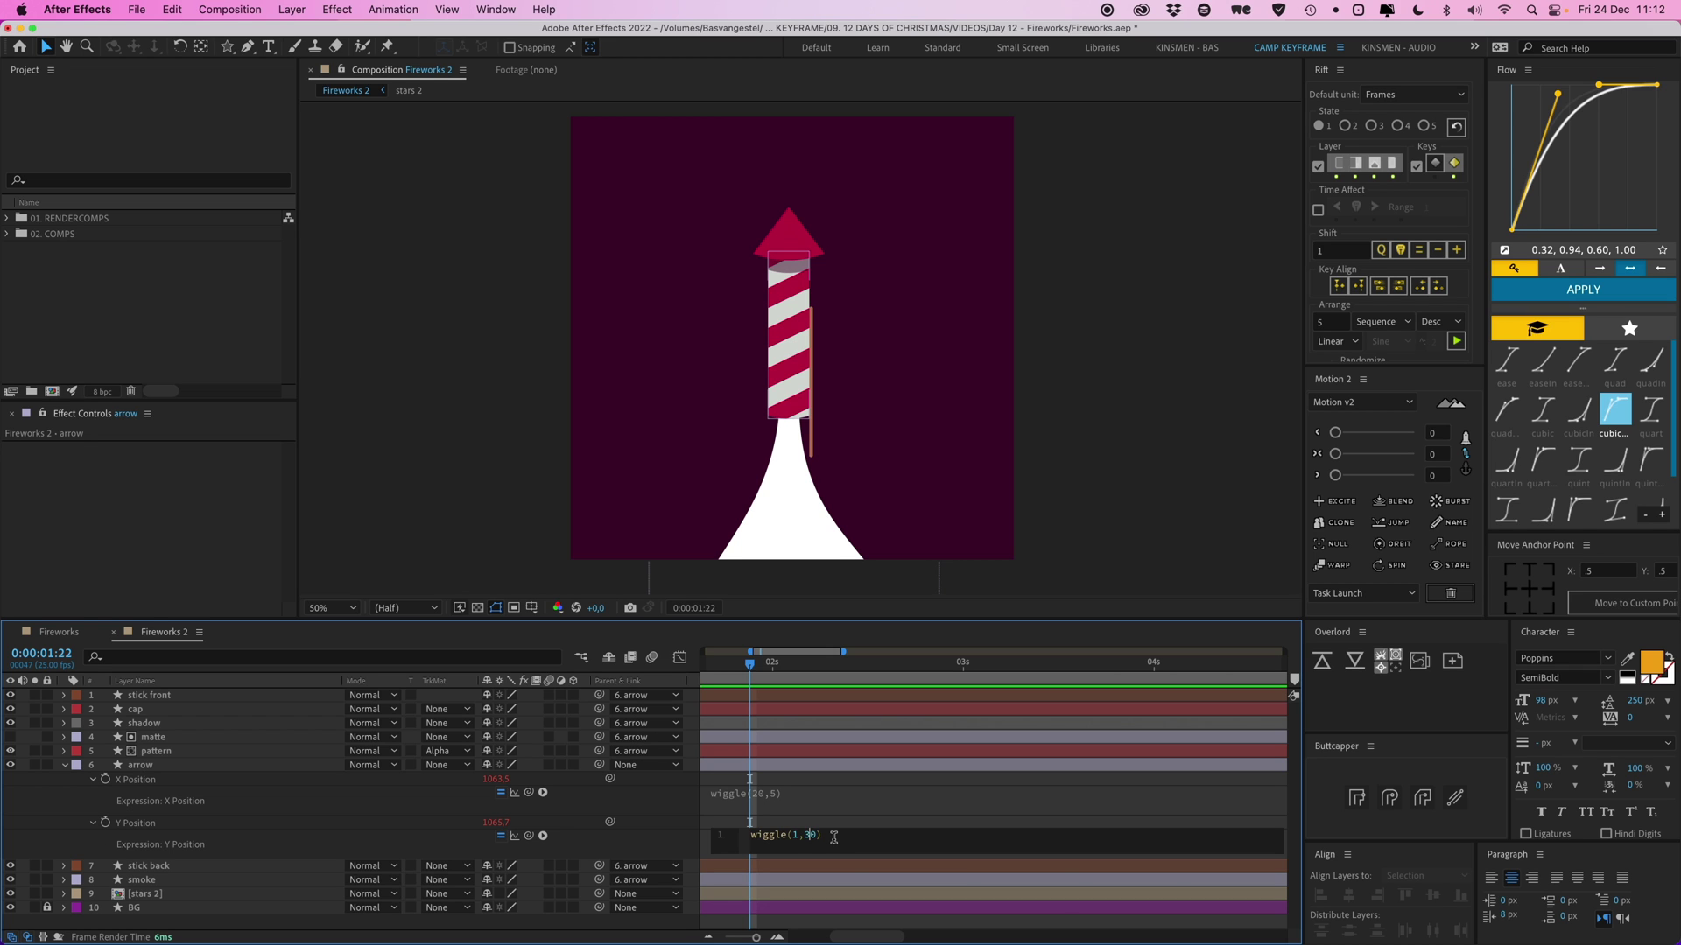
{"action": "left_click", "coordinate": [835, 775]}
{"action": "key", "text": "space"}
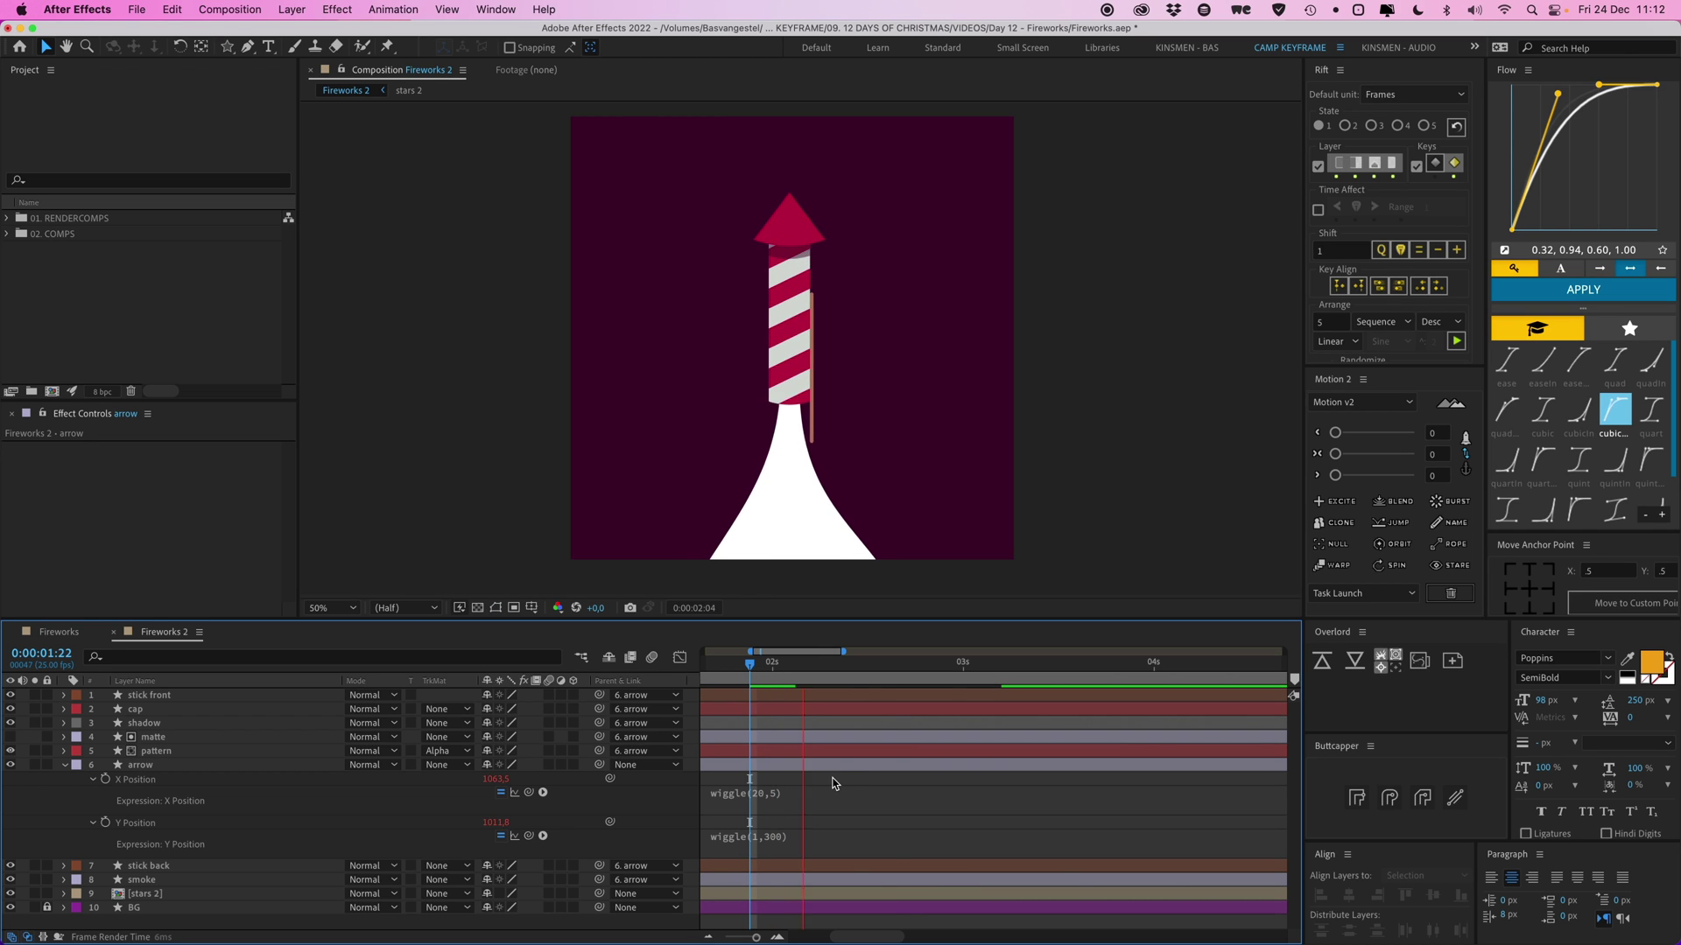
{"action": "key", "text": "space"}
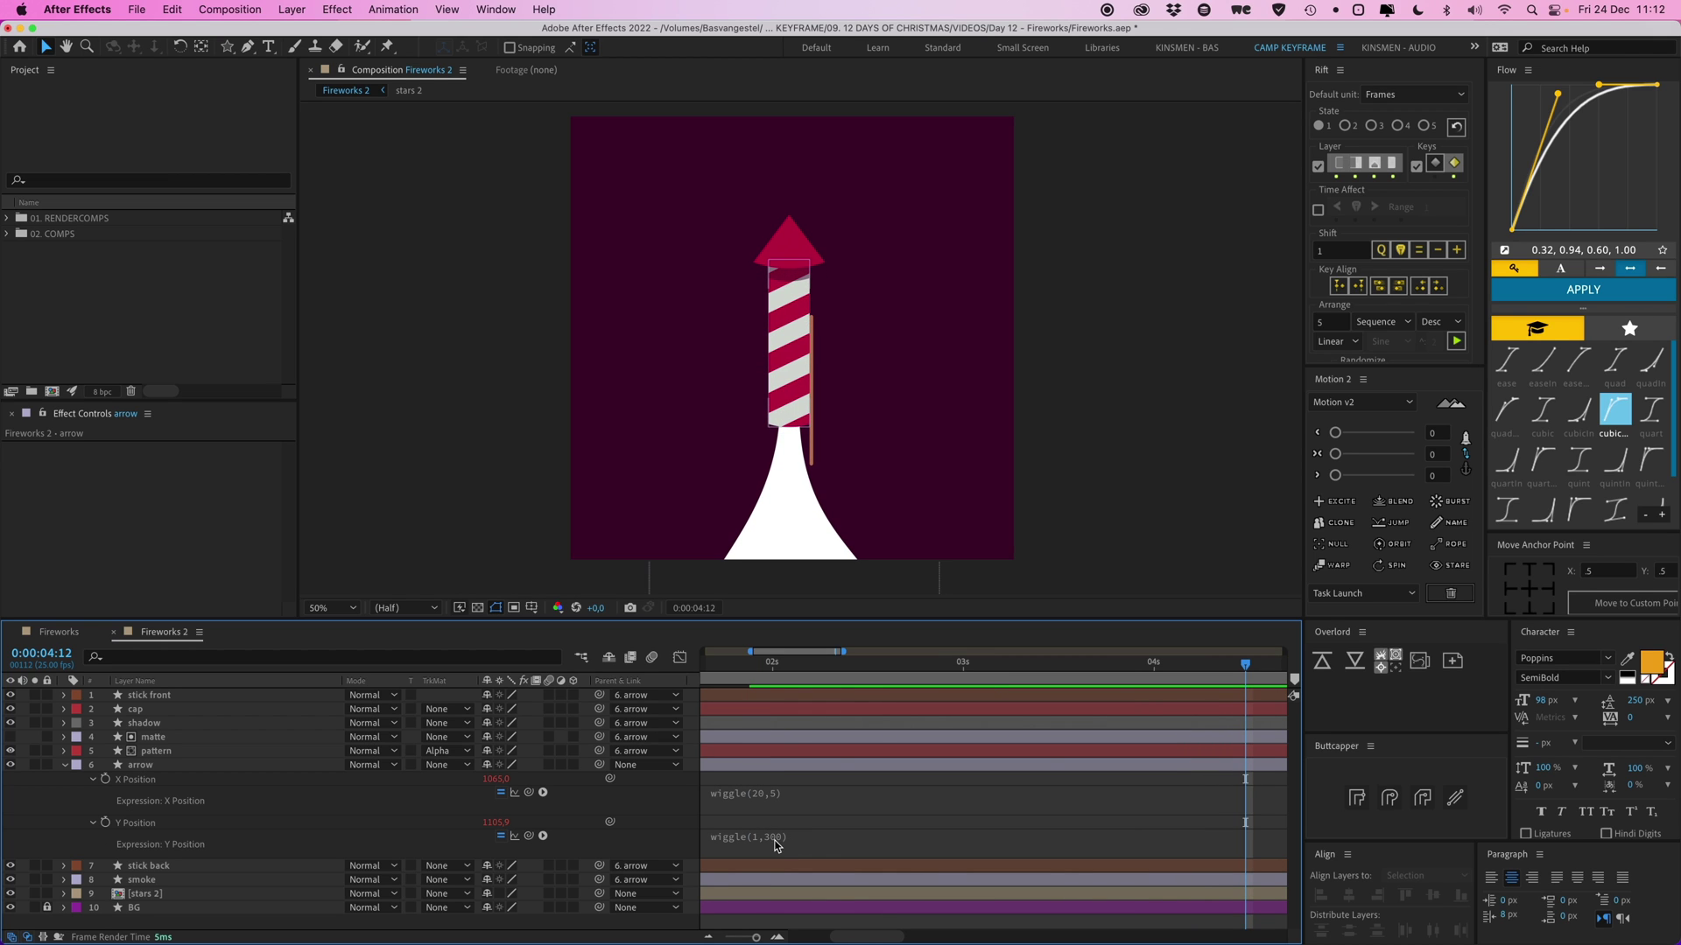
Show the full 20-second timeline and preview the animation from 0:00
{"action": "left_click", "coordinate": [750, 196]}
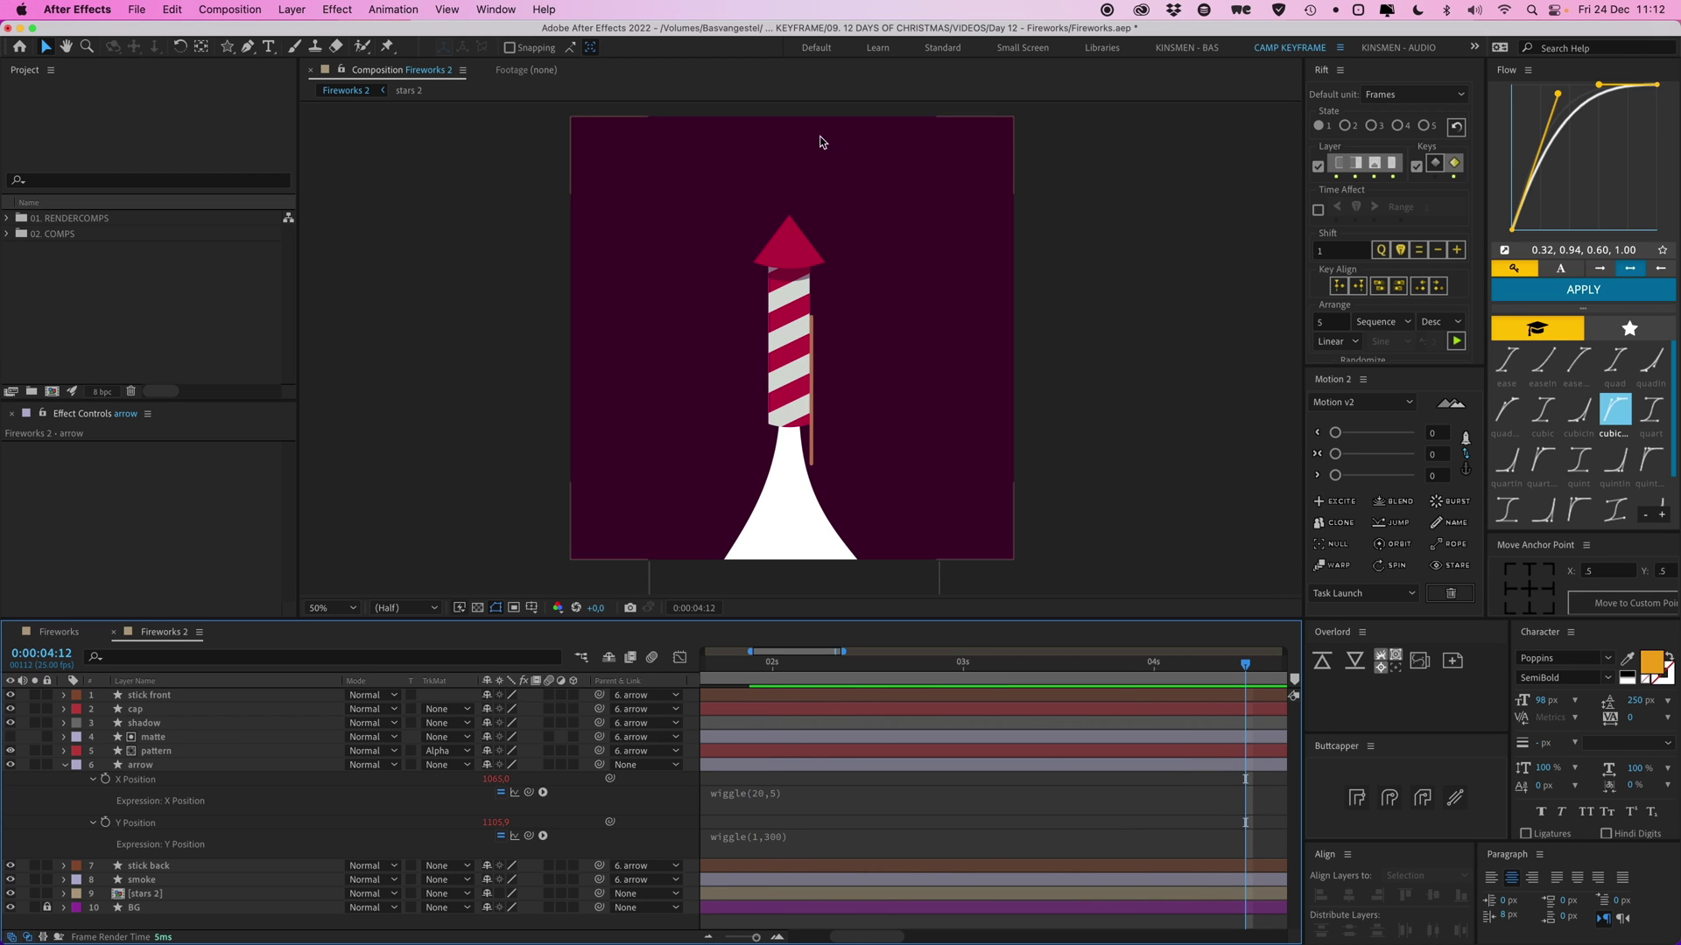
{"action": "left_click", "coordinate": [787, 837]}
{"action": "left_click", "coordinate": [797, 764]}
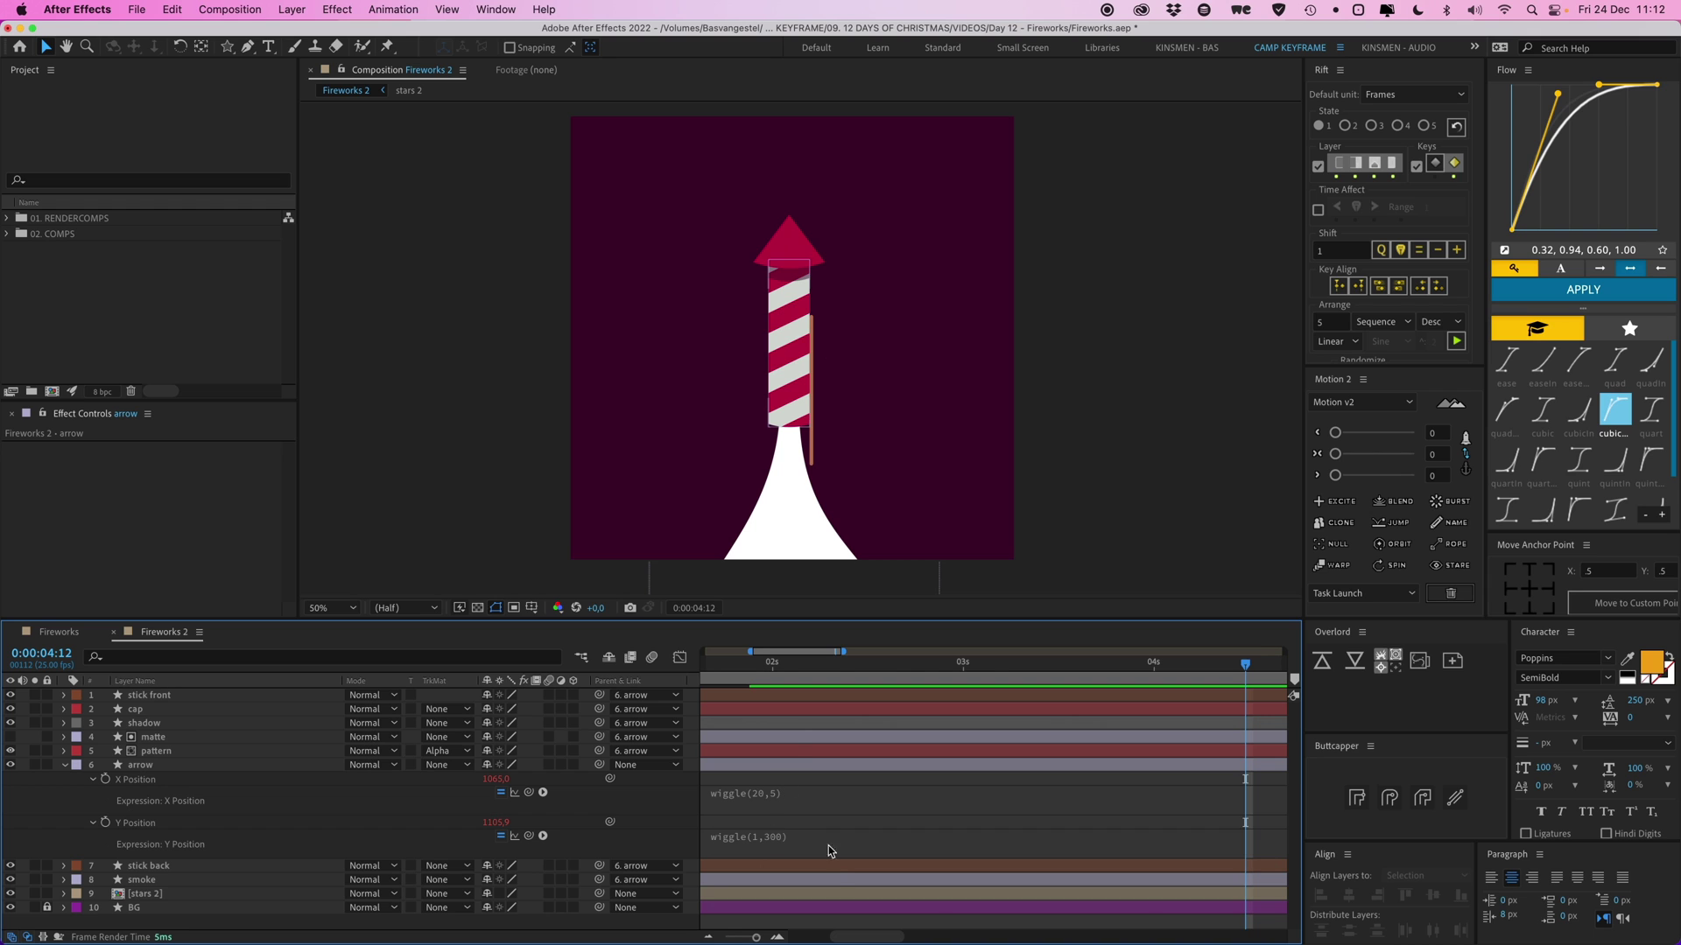
{"action": "key", "text": "shift+semicolon"}
{"action": "left_click_drag", "start_coordinate": [779, 665], "coordinate": [680, 672]}
{"action": "key", "text": "space"}
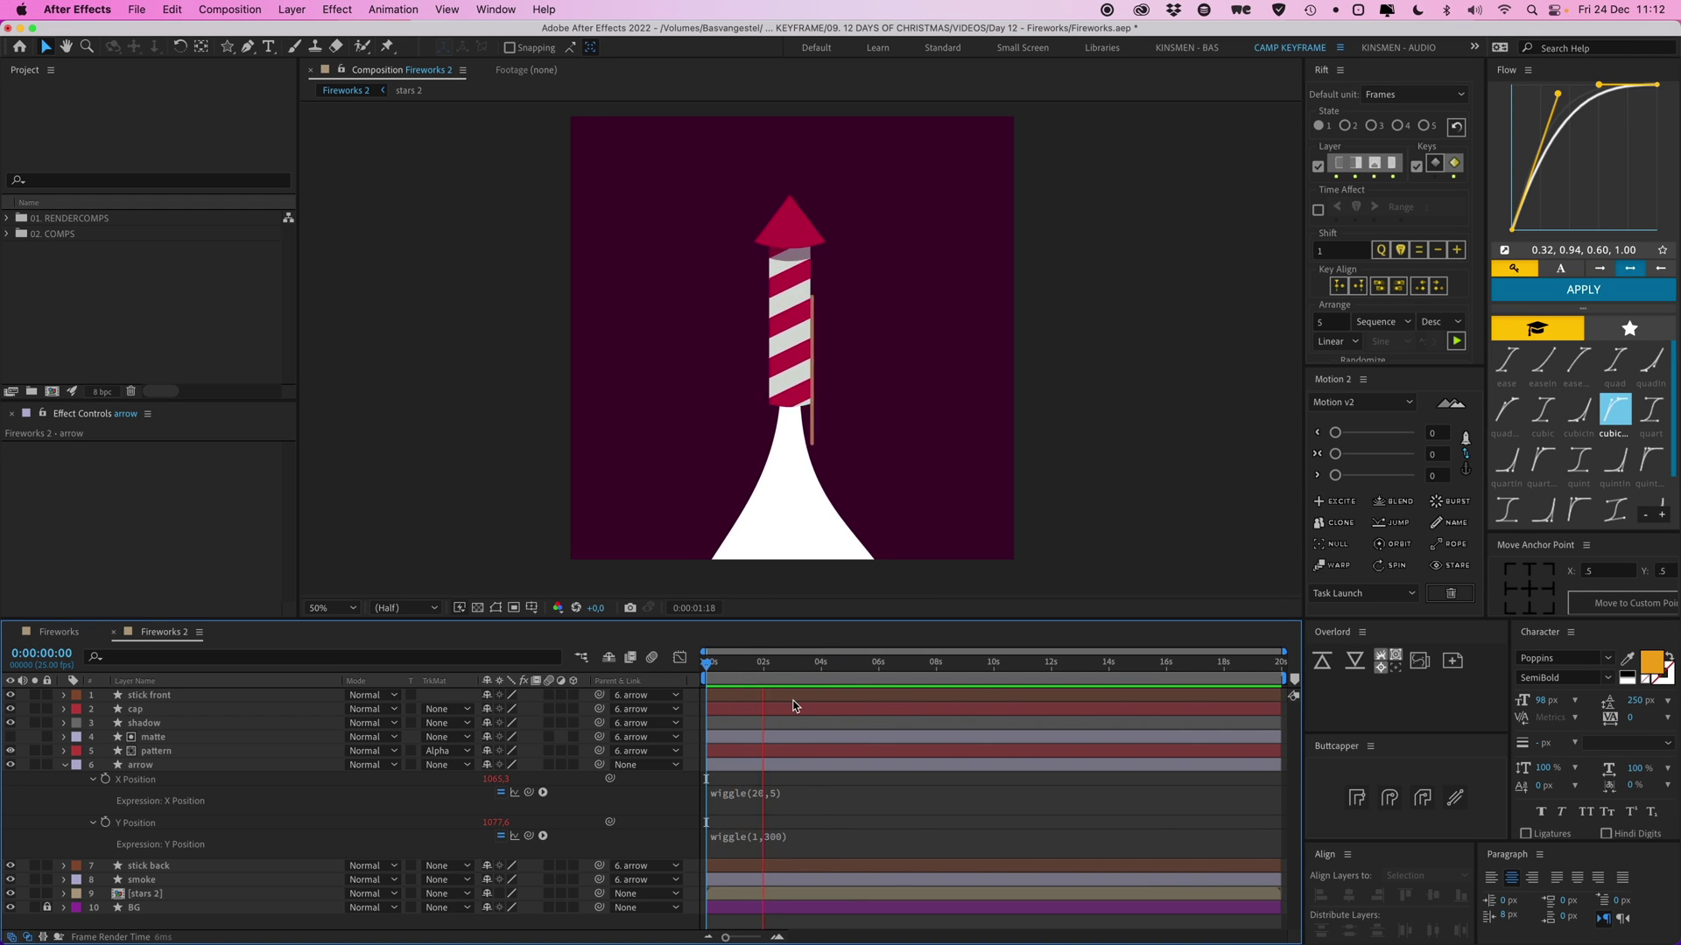
{"action": "key", "text": "space"}
Collapse the arrow layer, select the cap around two seconds and zoom in on it
{"action": "left_click", "coordinate": [66, 766]}
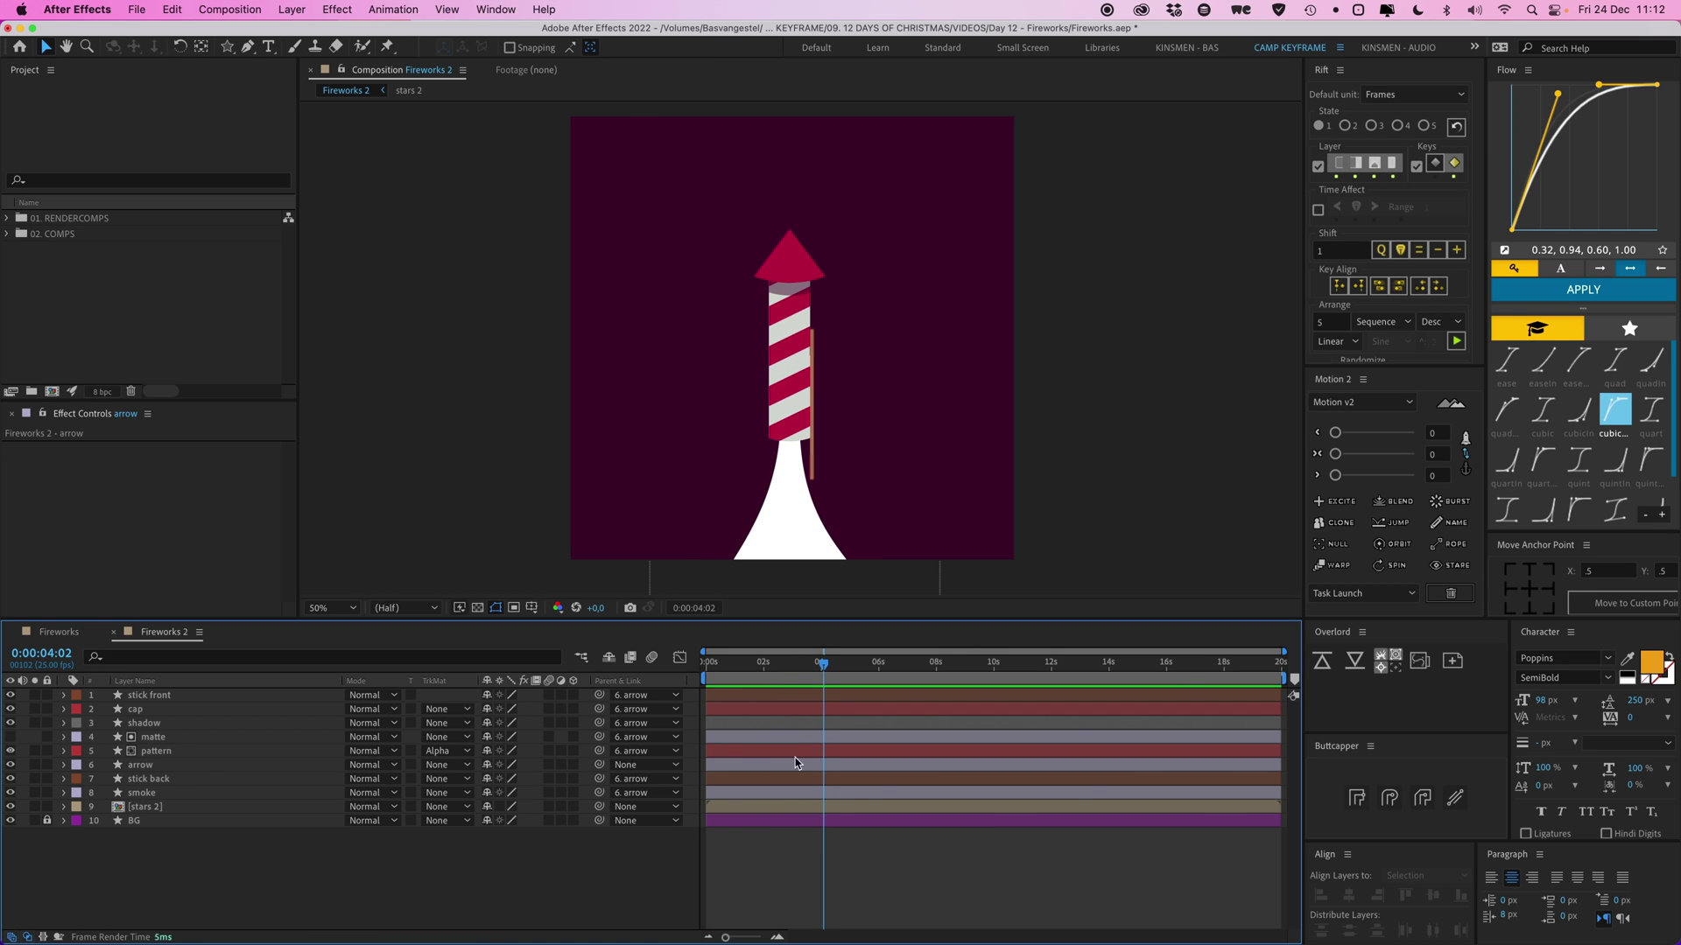
{"action": "left_click_drag", "start_coordinate": [805, 666], "coordinate": [770, 665]}
{"action": "left_click", "coordinate": [790, 218]}
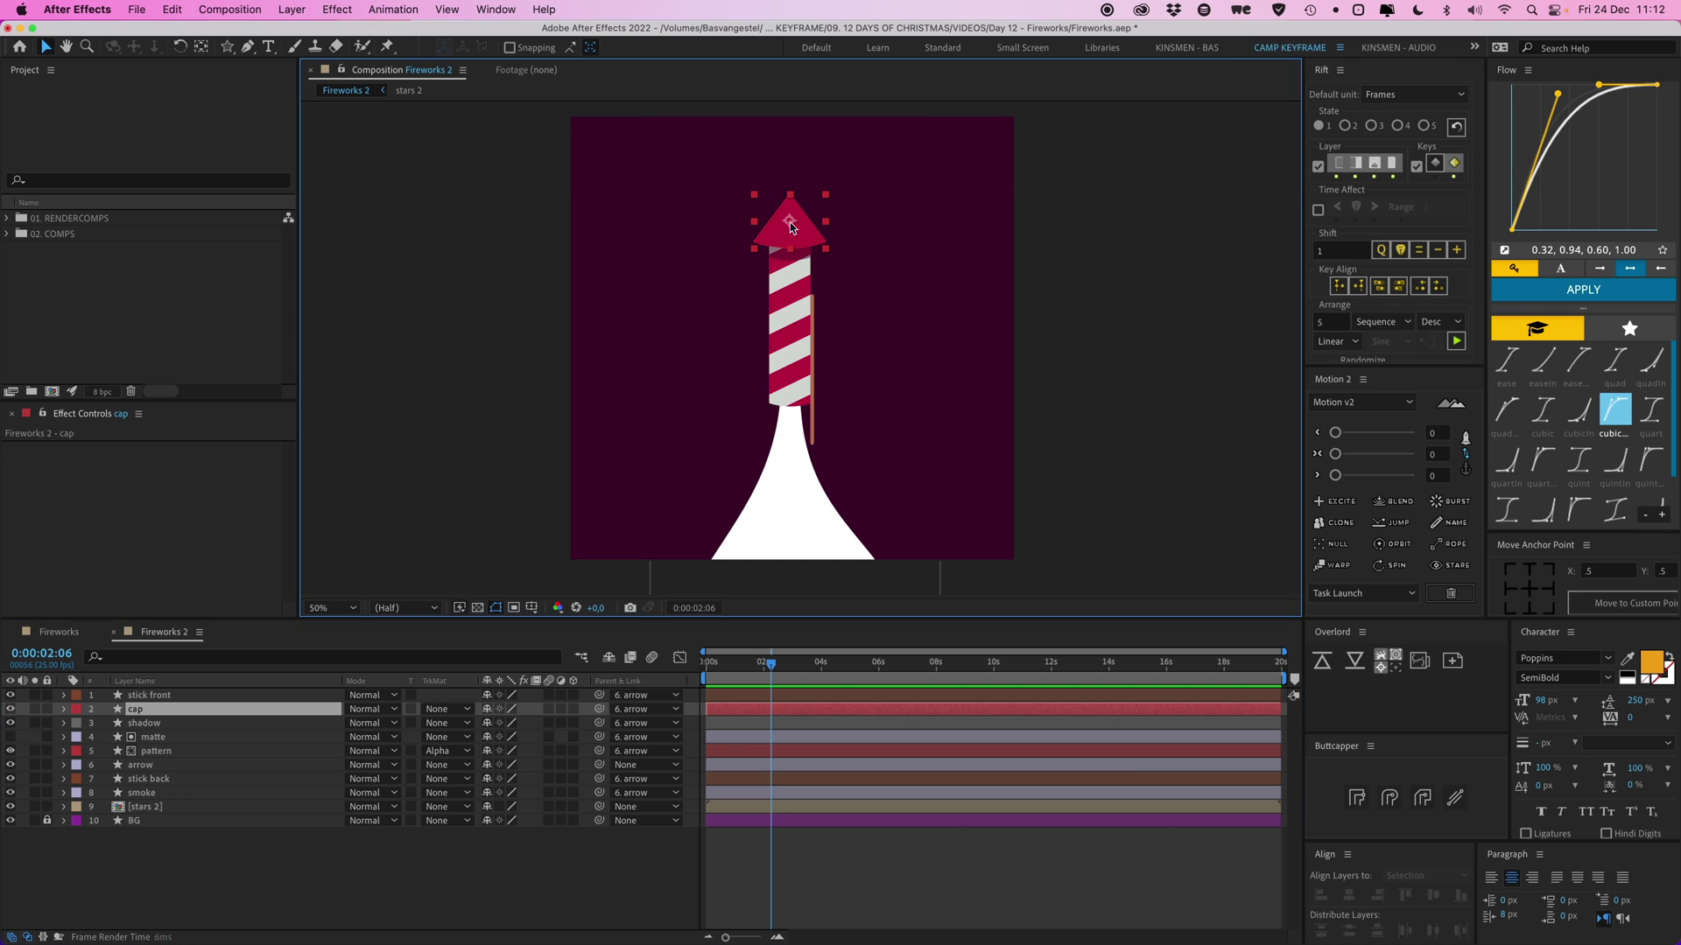
{"action": "key", "text": "period"}
{"action": "left_click_drag", "start_coordinate": [883, 227], "coordinate": [837, 492]}
{"action": "key", "text": "period"}
Move the cap's anchor point down to its base with Pan Behind, then reveal Rotation
{"action": "left_click", "coordinate": [204, 46]}
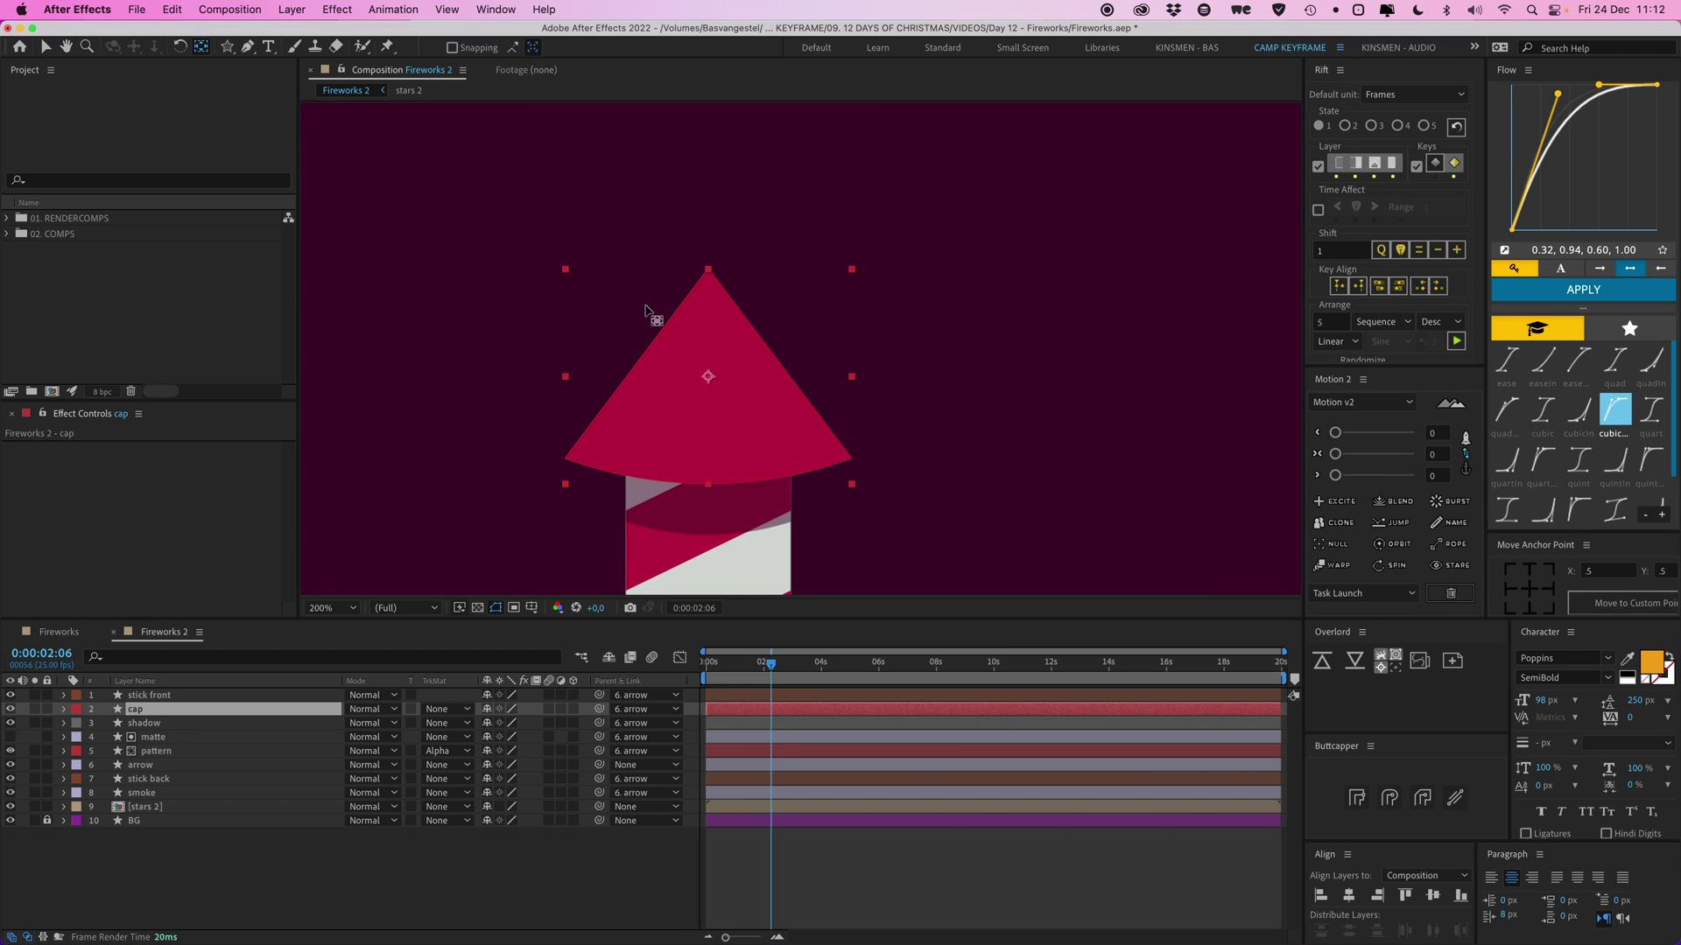
{"action": "left_click_drag", "start_coordinate": [708, 378], "coordinate": [709, 433]}
{"action": "key", "text": "w"}
{"action": "left_click_drag", "start_coordinate": [706, 298], "coordinate": [743, 293]}
{"action": "key", "text": "super+z"}
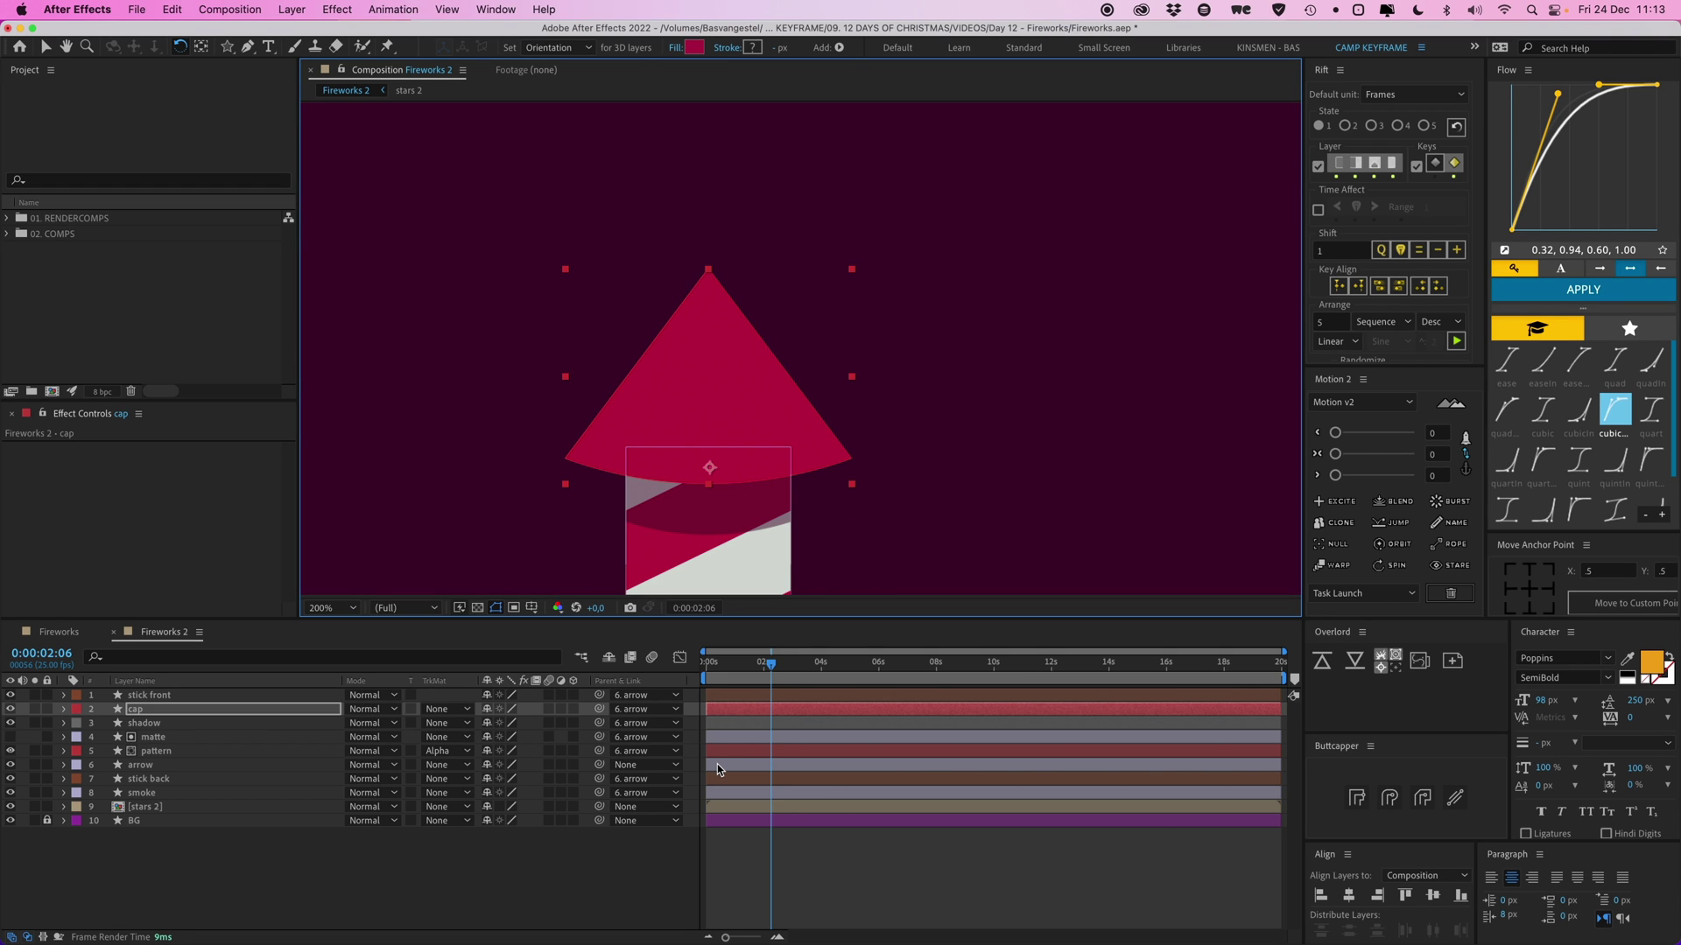
{"action": "key", "text": "r"}
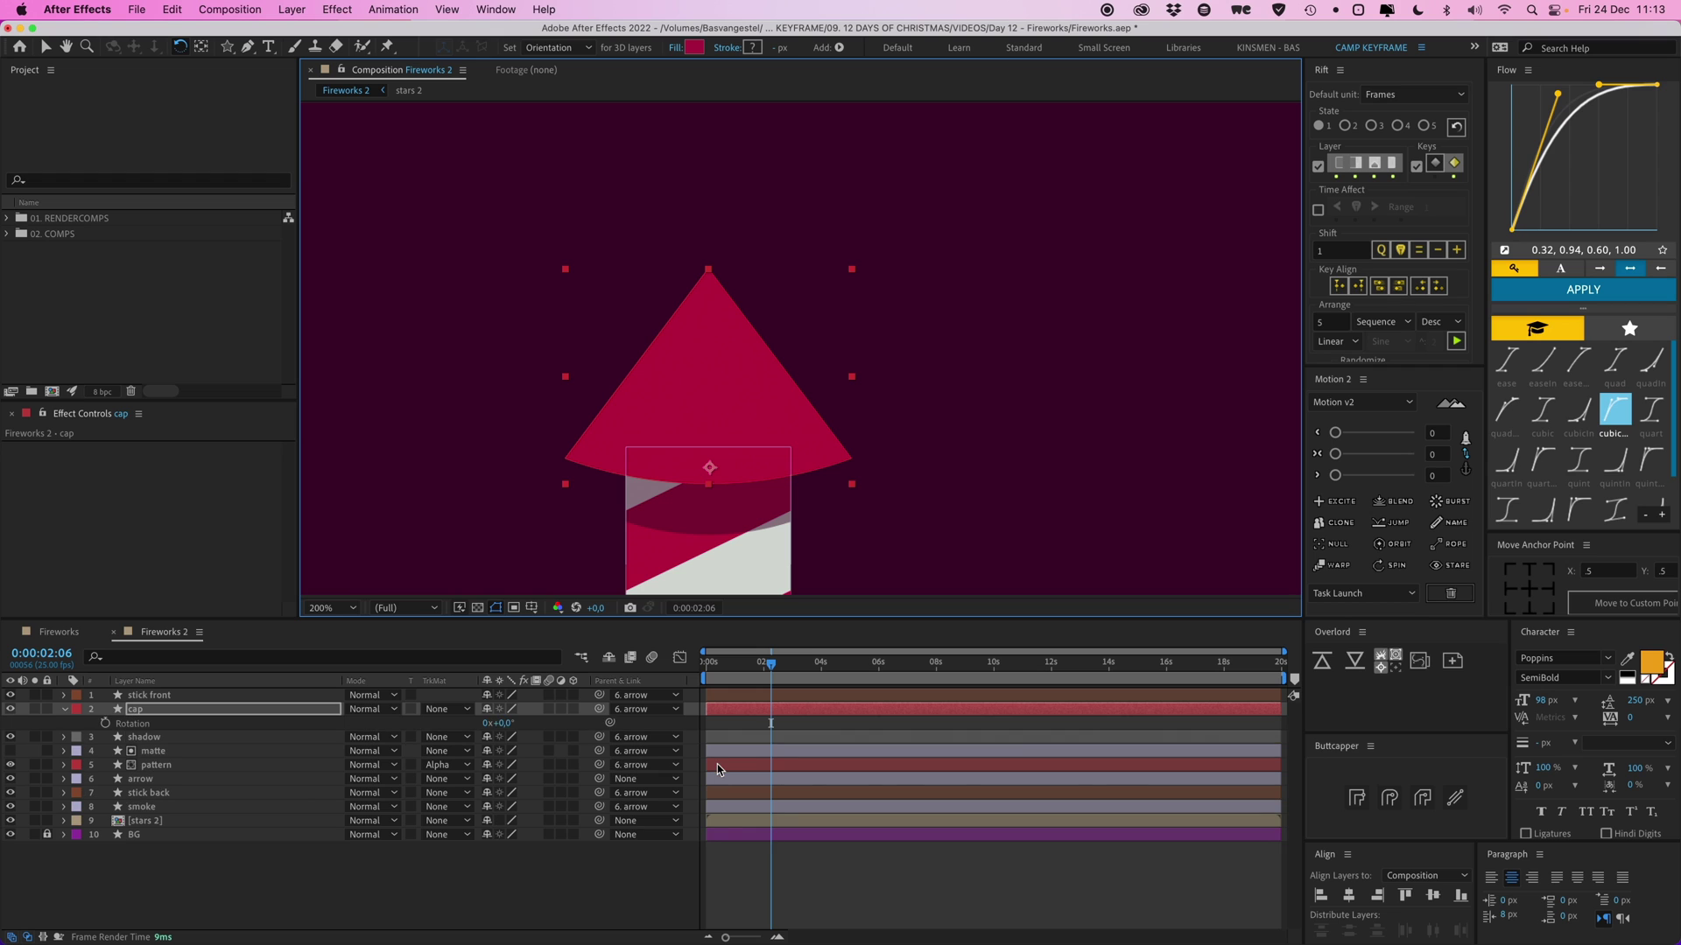
Give the cap's Rotation a wiggle(60,1) expression and preview the wobbling cap
{"action": "left_click", "coordinate": [106, 725], "text": "alt"}
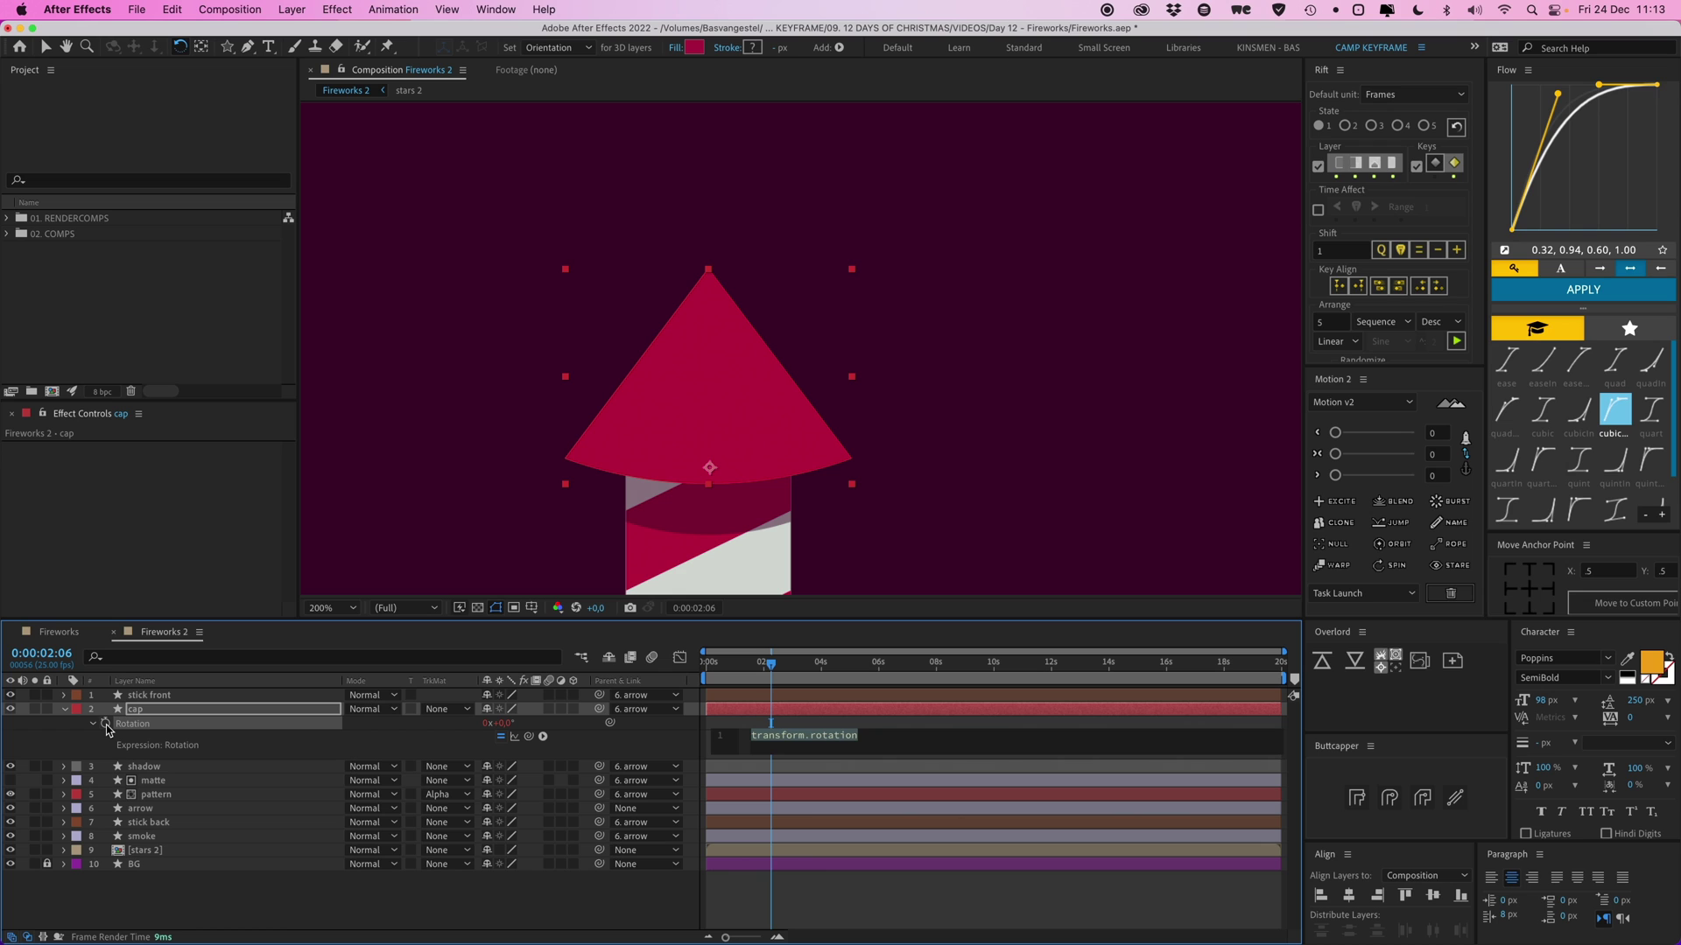
{"action": "type", "text": "wiggle"}
{"action": "key", "text": "Return"}
{"action": "left_click", "coordinate": [845, 726]}
{"action": "key", "text": "comma"}
{"action": "key", "text": "space"}
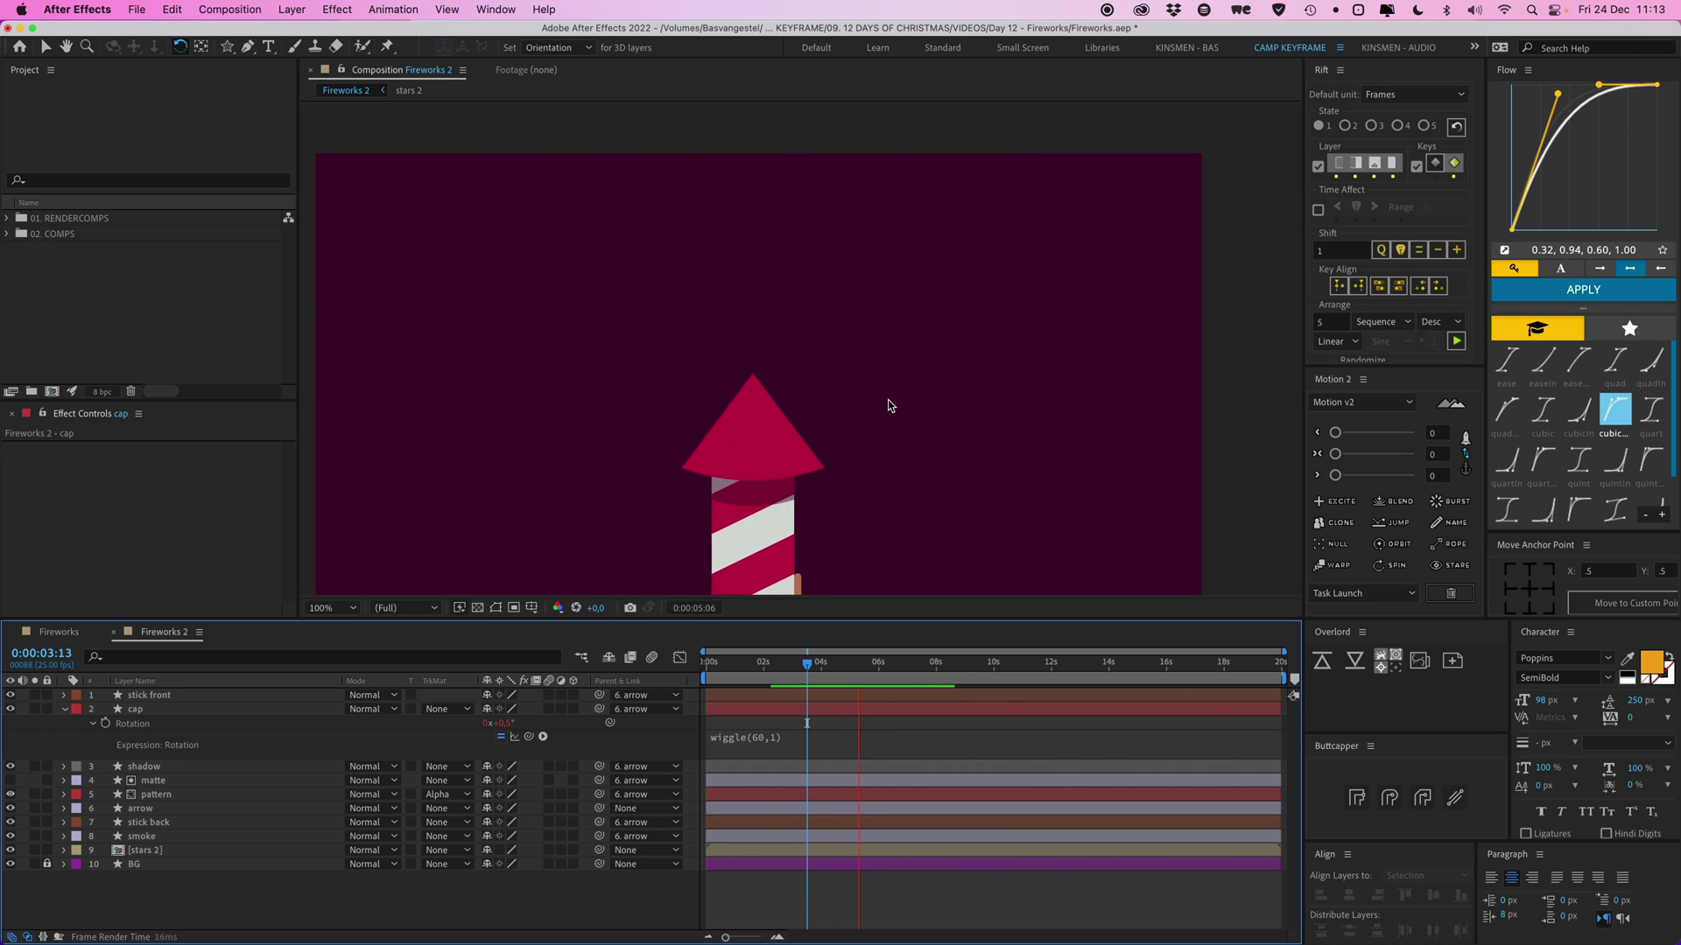
{"action": "scroll", "coordinate": [851, 394], "scroll_direction": "down", "scroll_amount": 1}
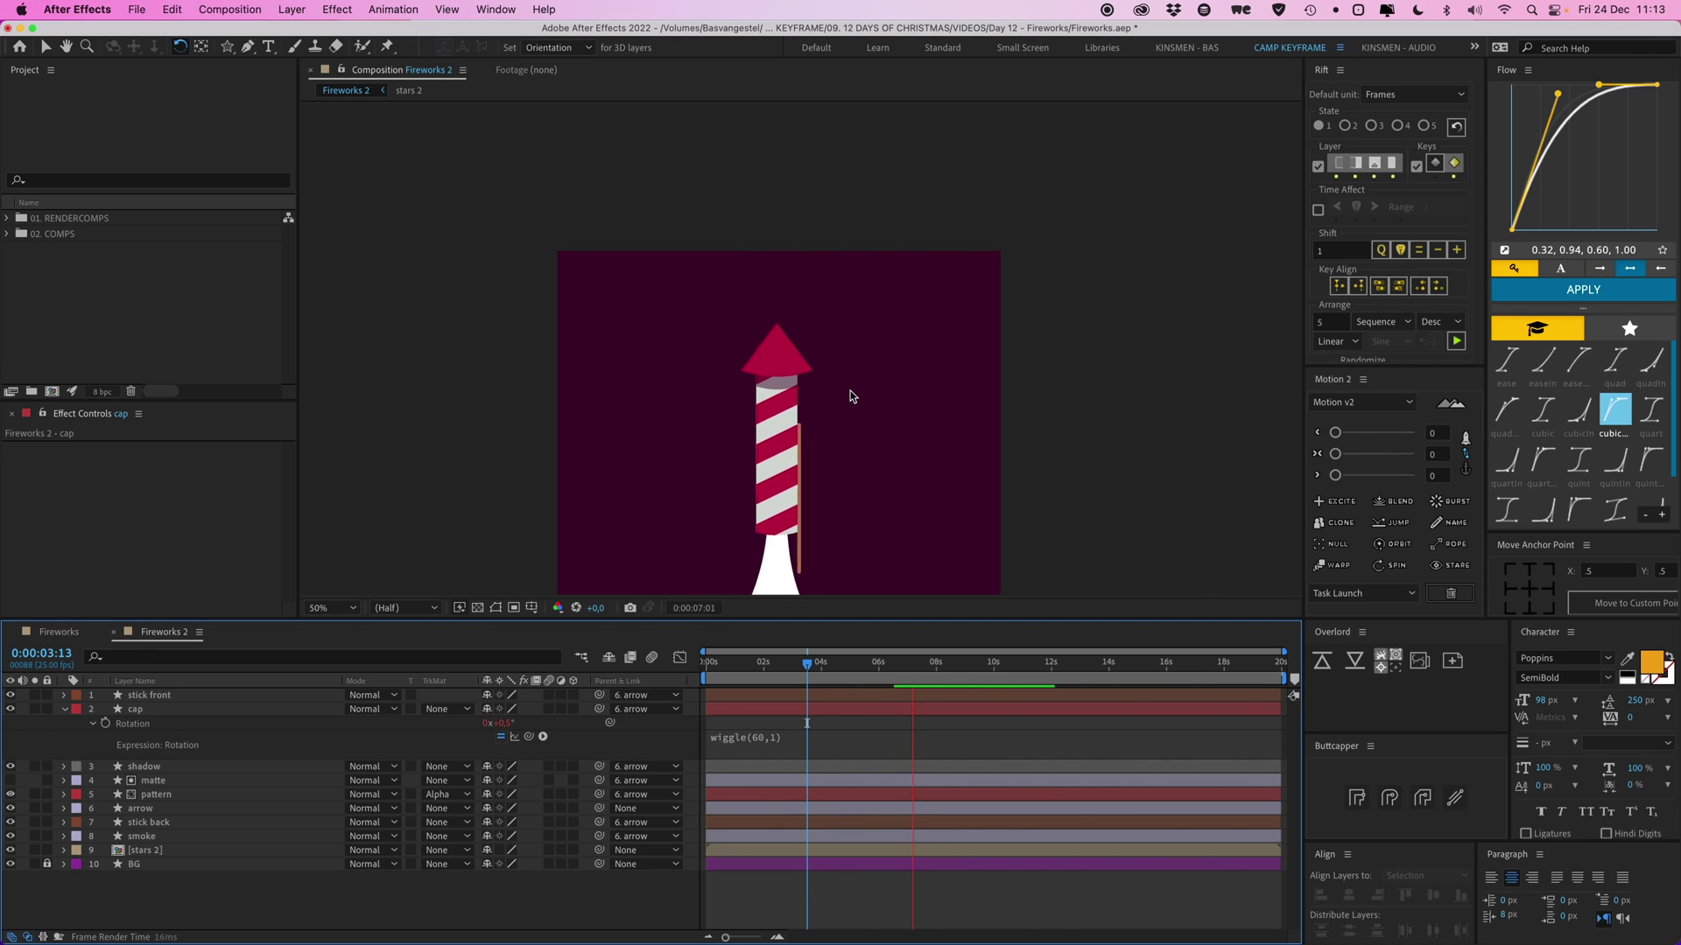
{"action": "key", "text": "space"}
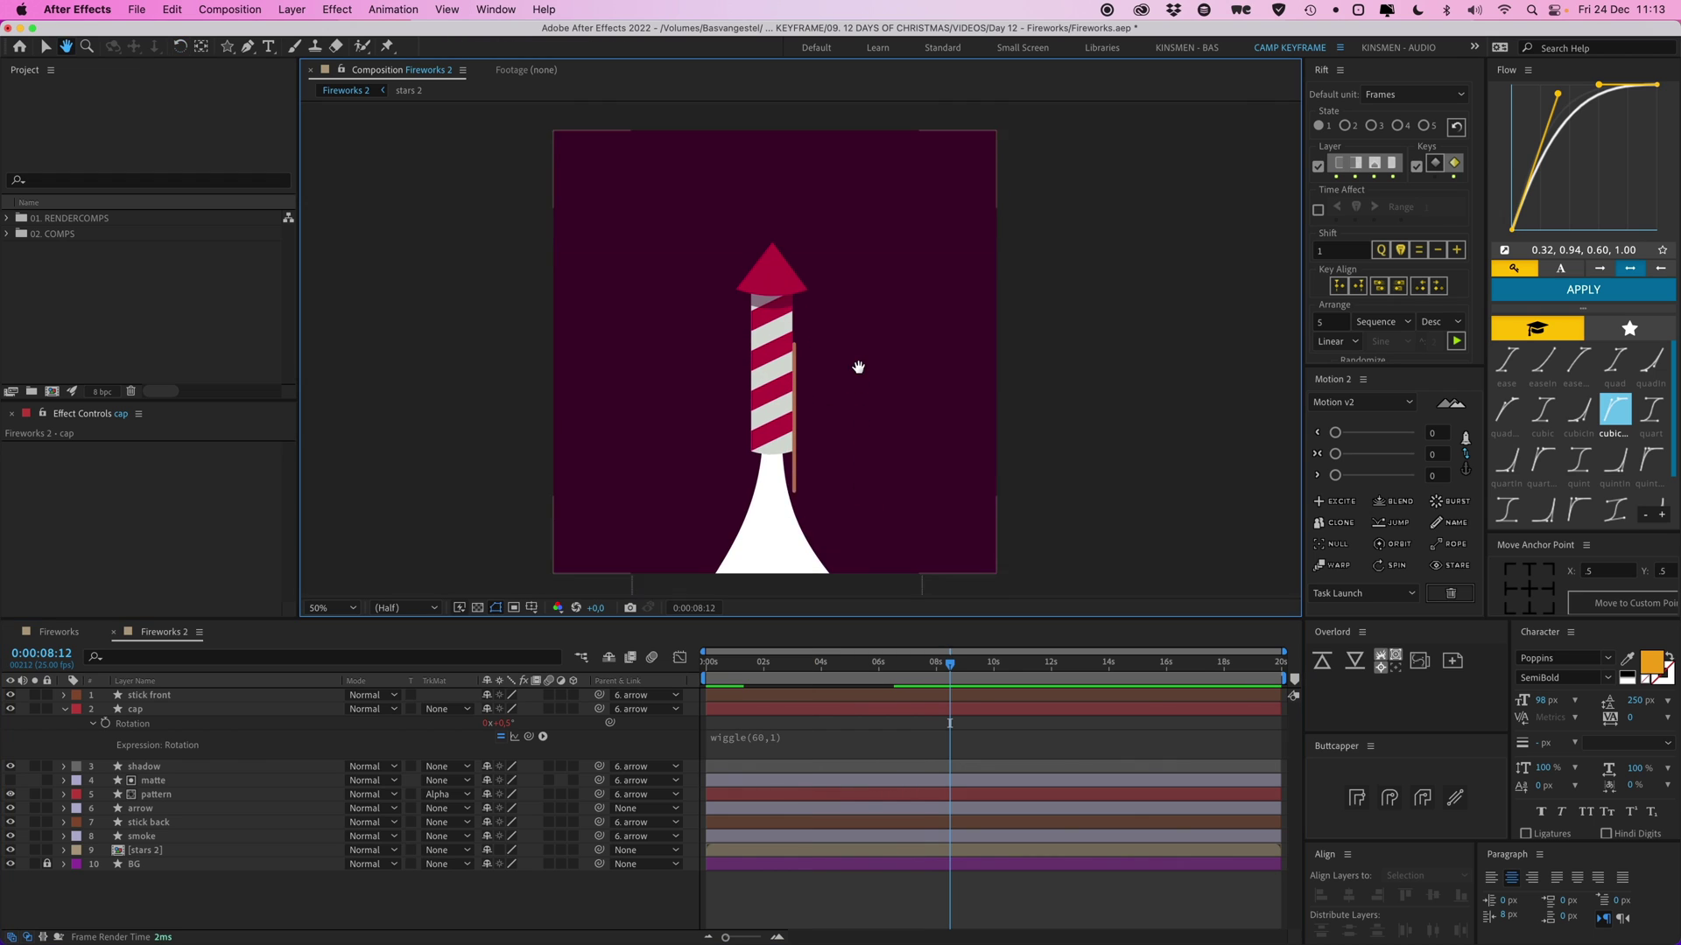
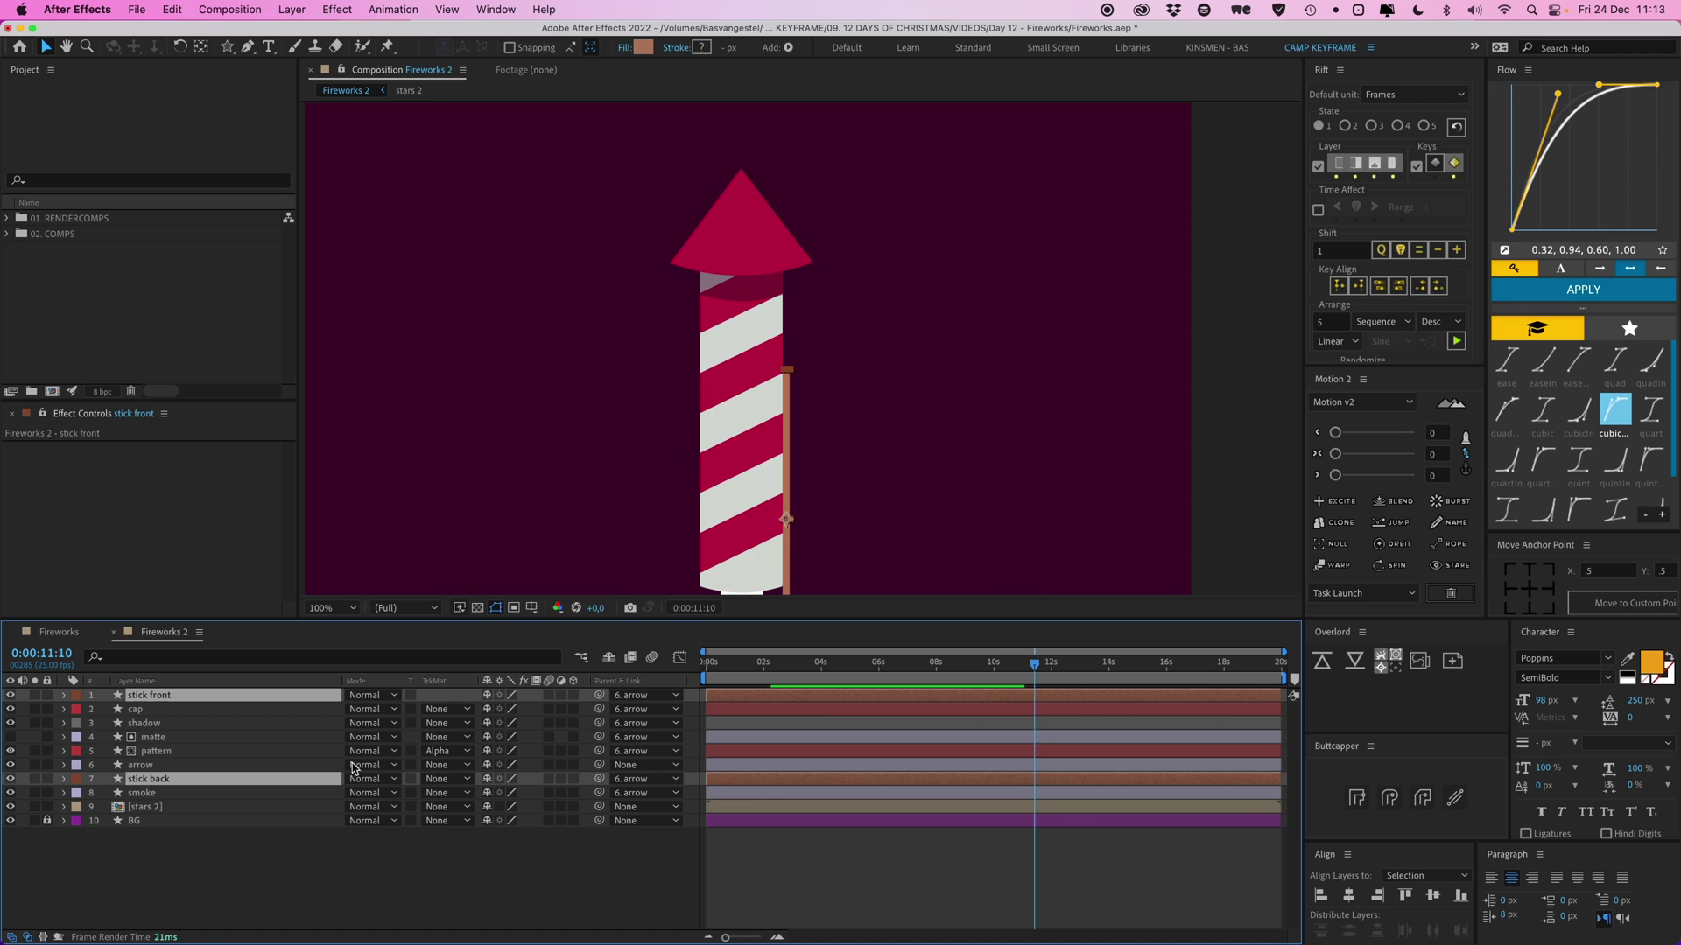
Rewind the playhead to the start of the composition
{"action": "left_click_drag", "start_coordinate": [743, 673], "coordinate": [682, 675]}
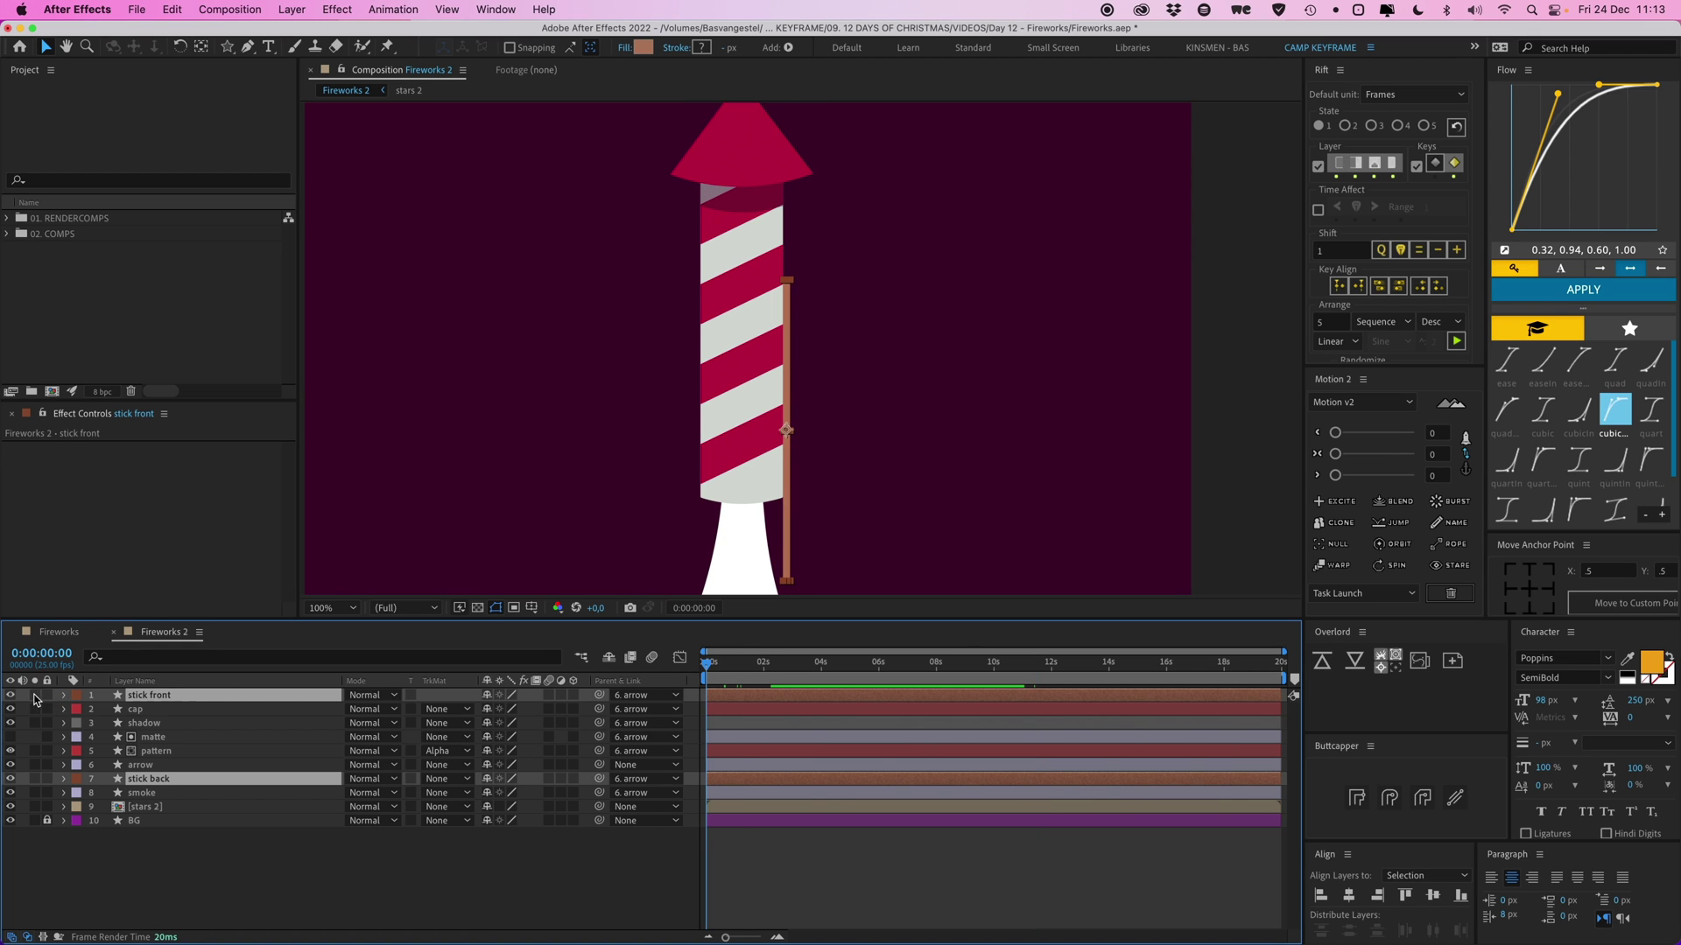
Show both sticks' Position, then expand the arrow layer's Transform properties
{"action": "key", "text": "p"}
{"action": "left_click", "coordinate": [203, 869]}
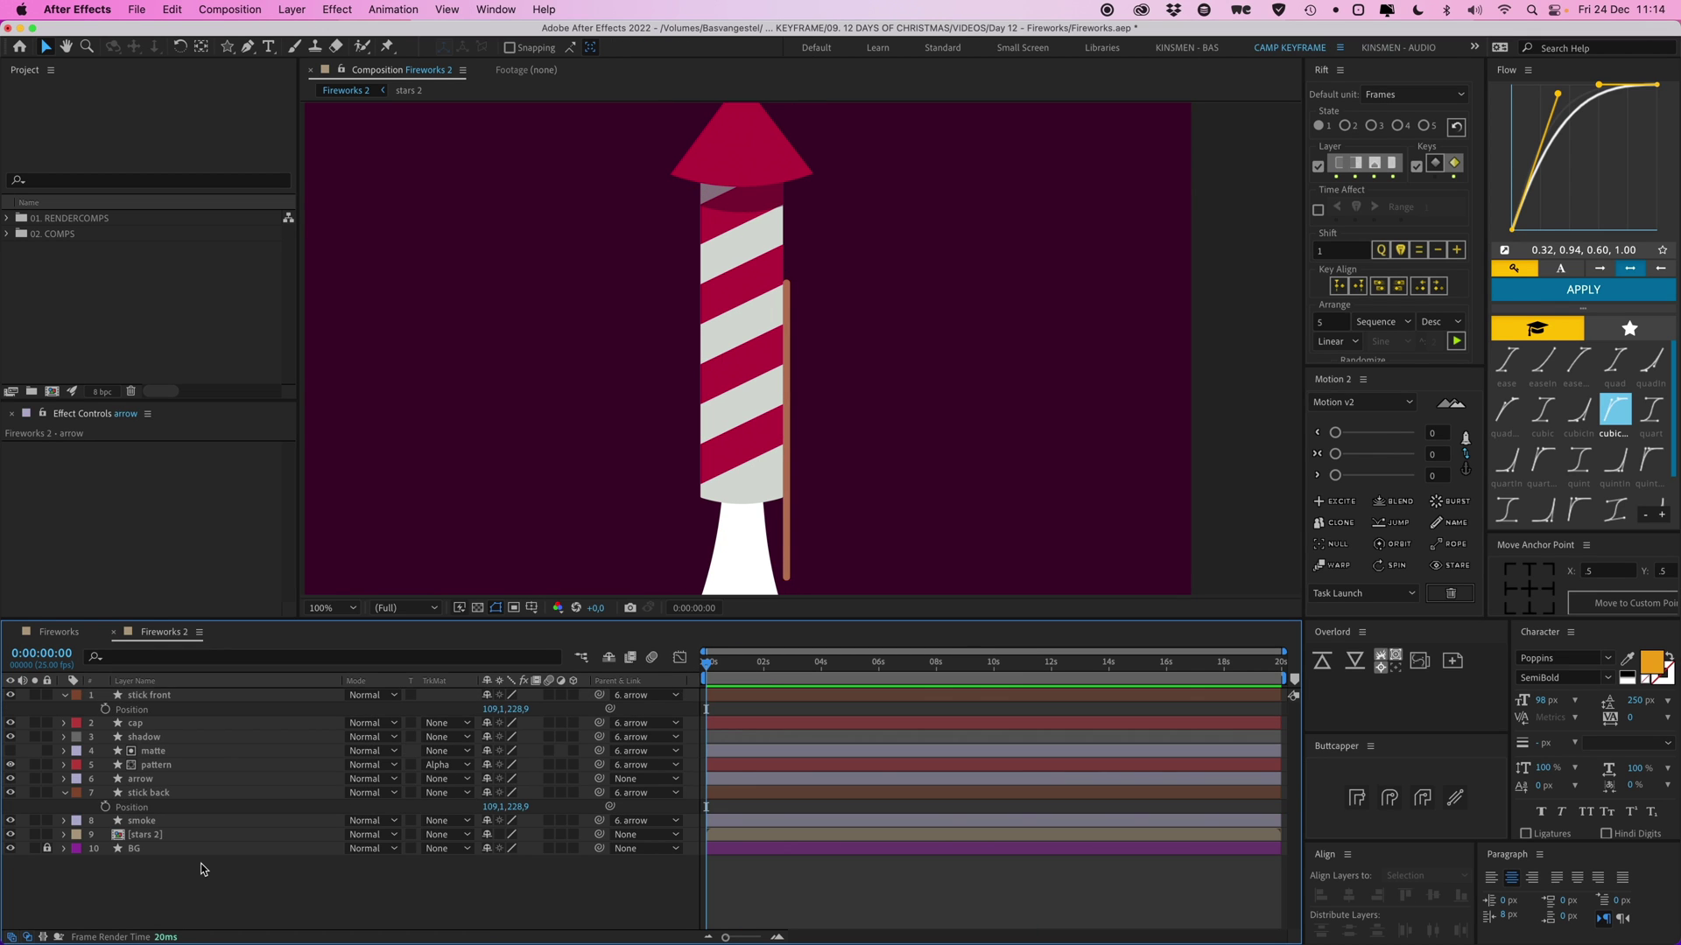
{"action": "left_click", "coordinate": [132, 779]}
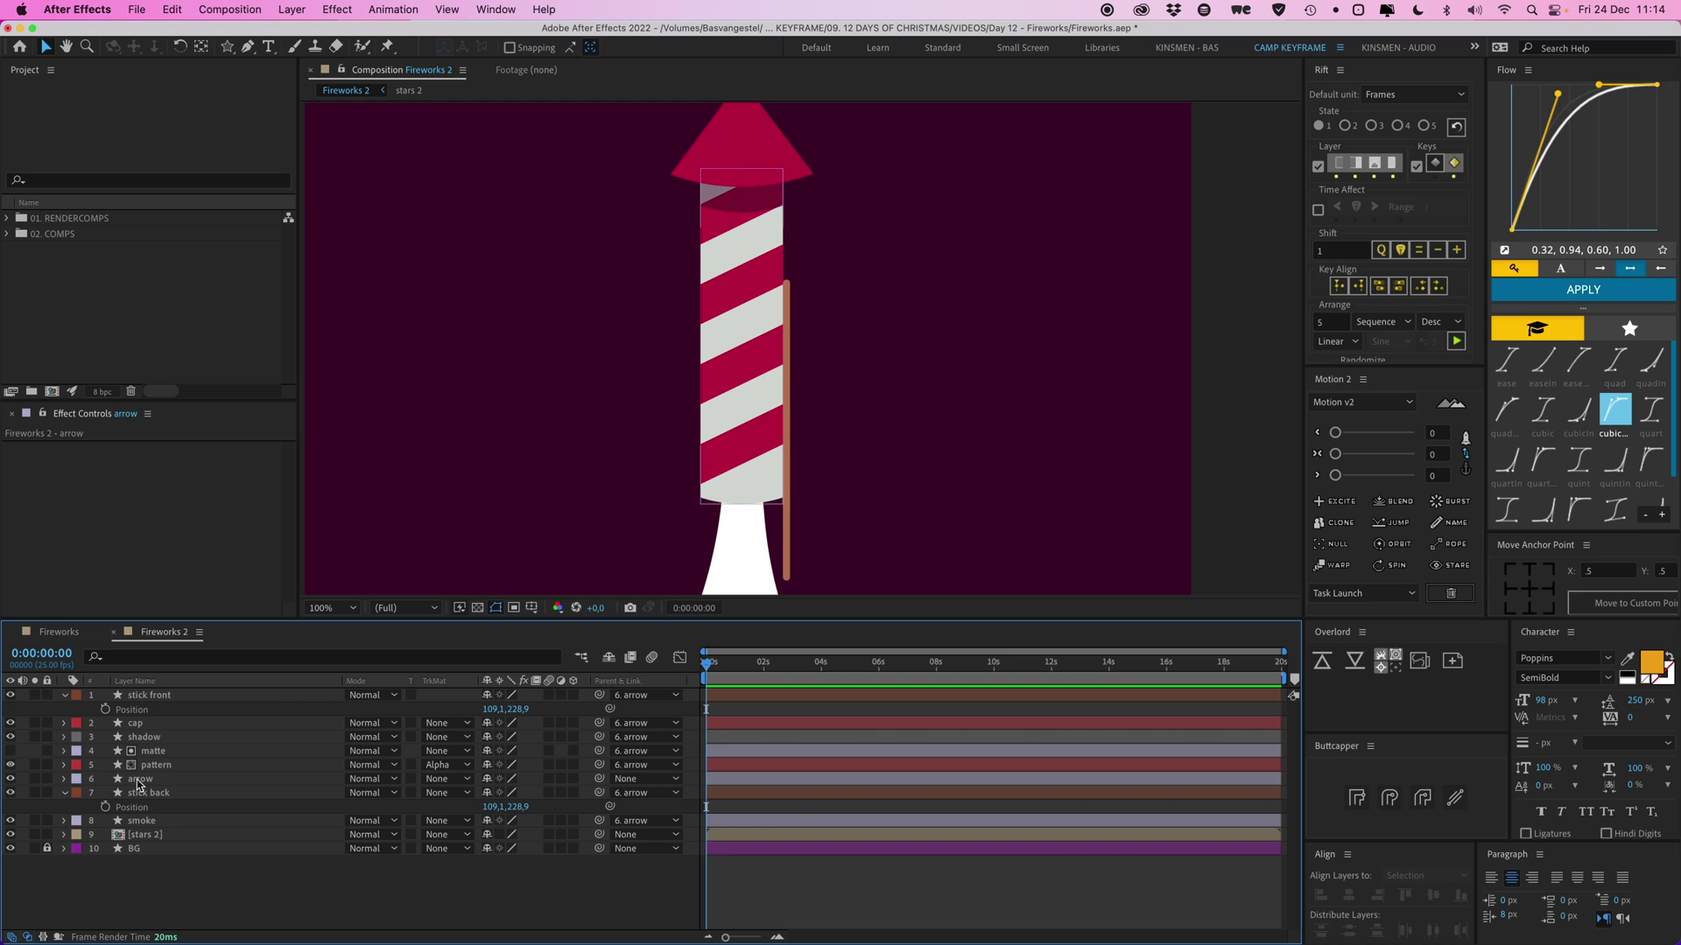
{"action": "left_click", "coordinate": [65, 779]}
{"action": "left_click", "coordinate": [77, 808]}
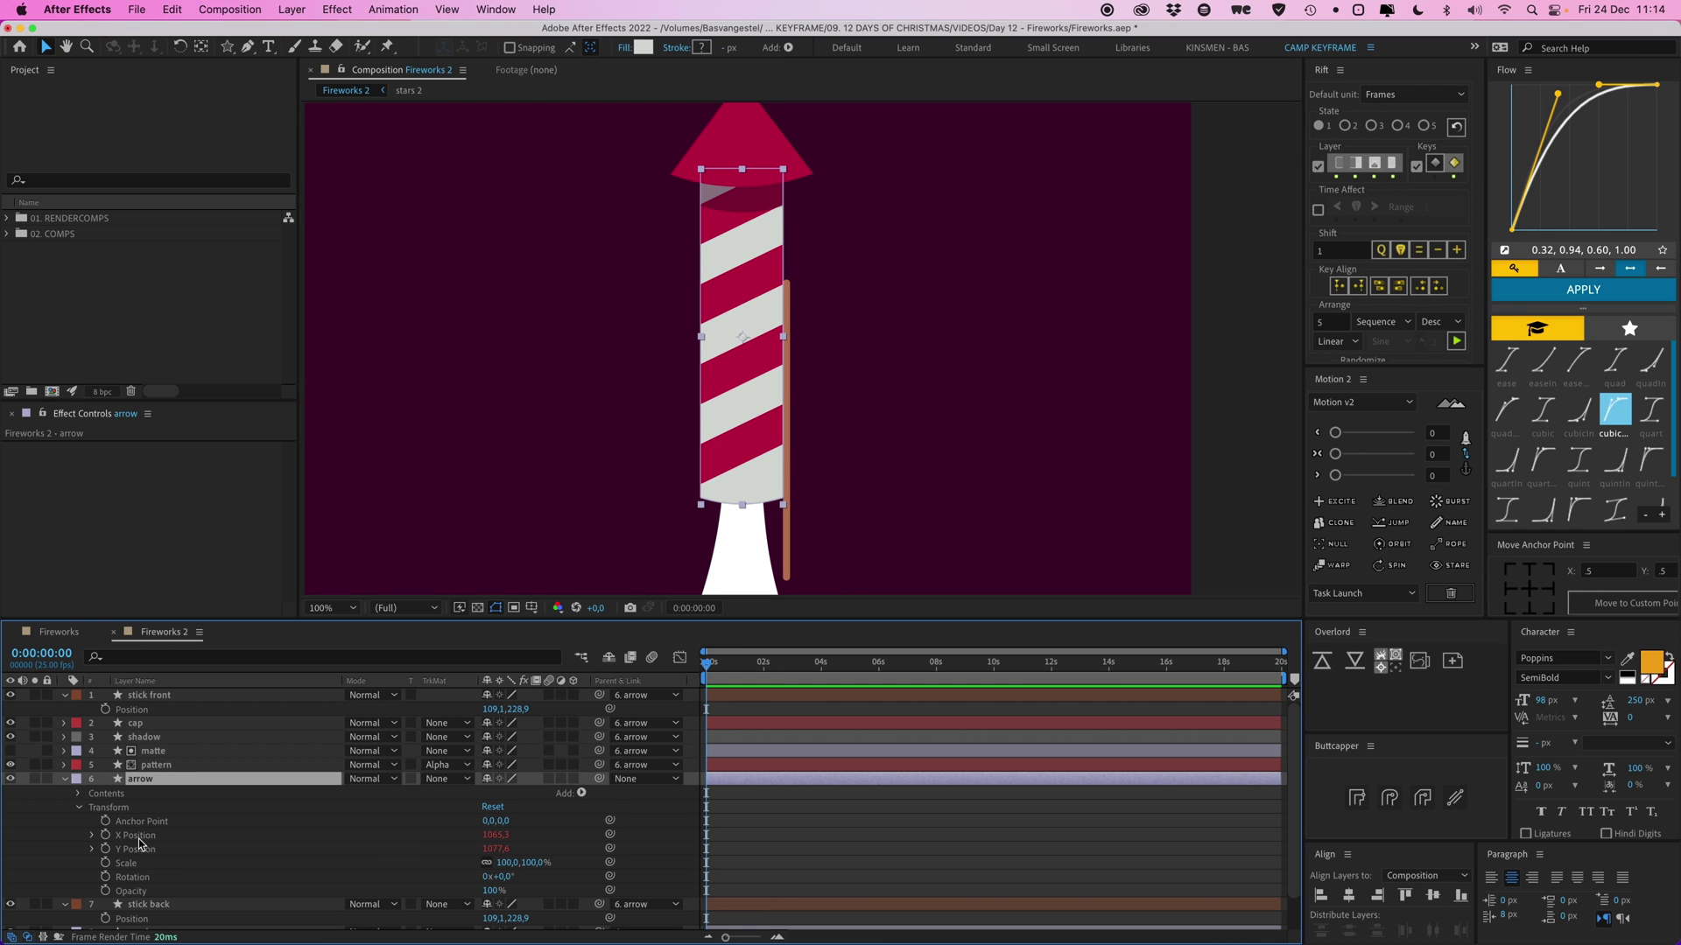
Disable the wiggle expressions on arrow's X and Y Position and scrub to confirm the rocket holds still
{"action": "left_click", "coordinate": [93, 836]}
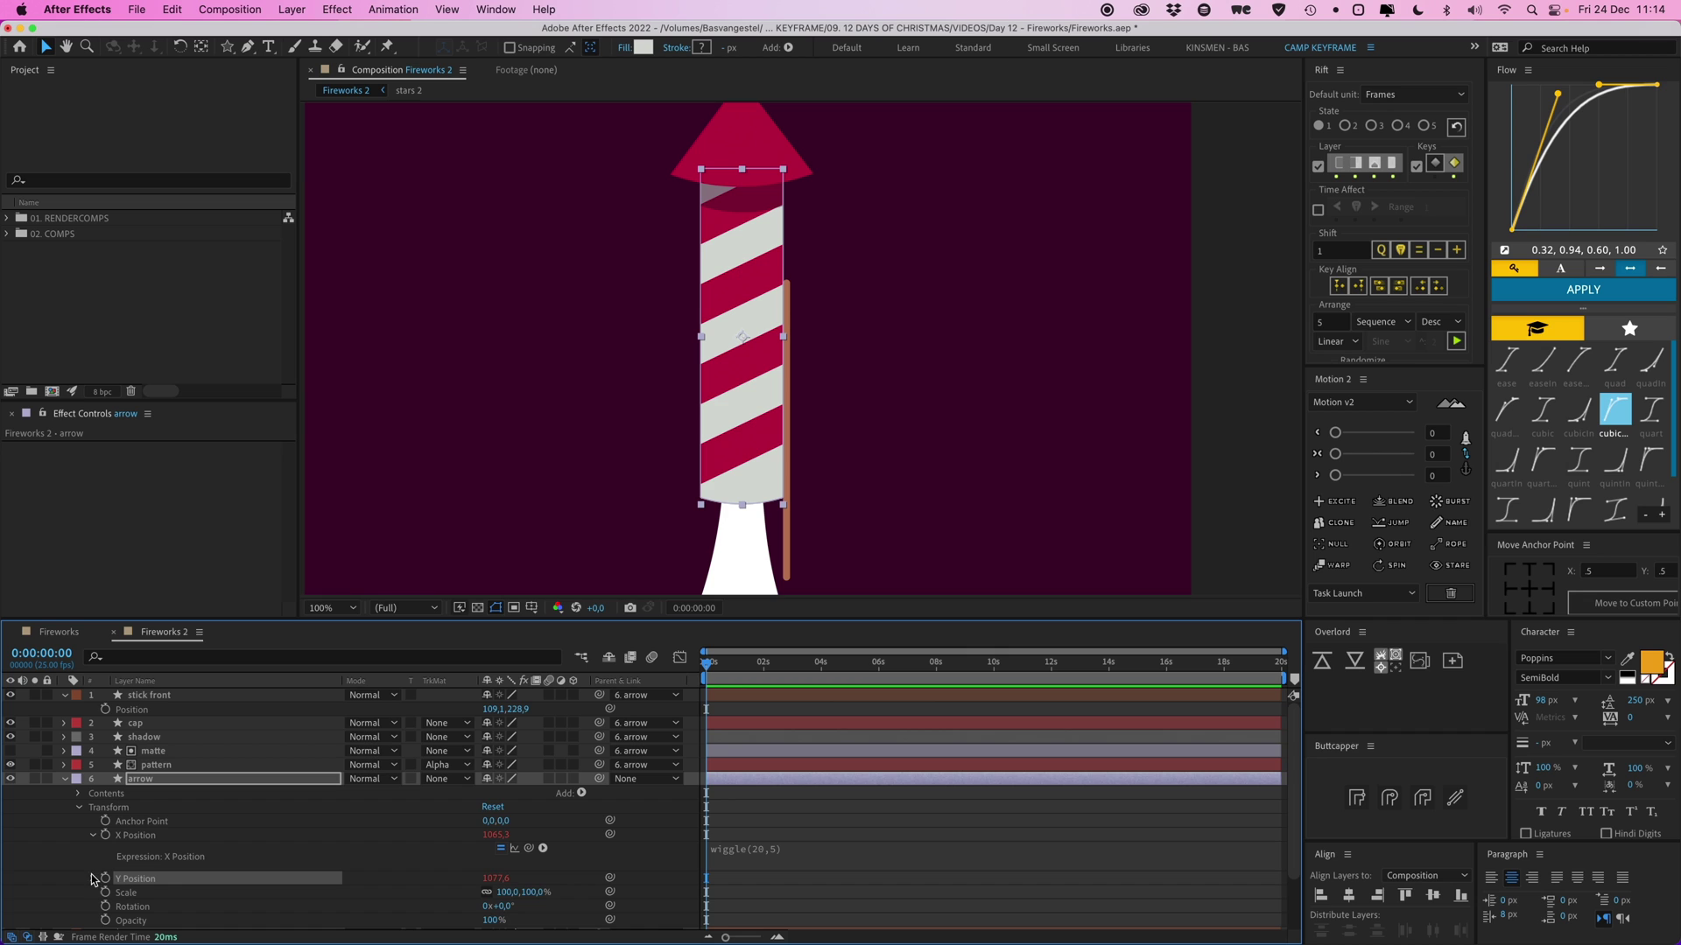
{"action": "scroll", "coordinate": [482, 848], "scroll_direction": "down", "scroll_amount": 3}
{"action": "left_click", "coordinate": [92, 838]}
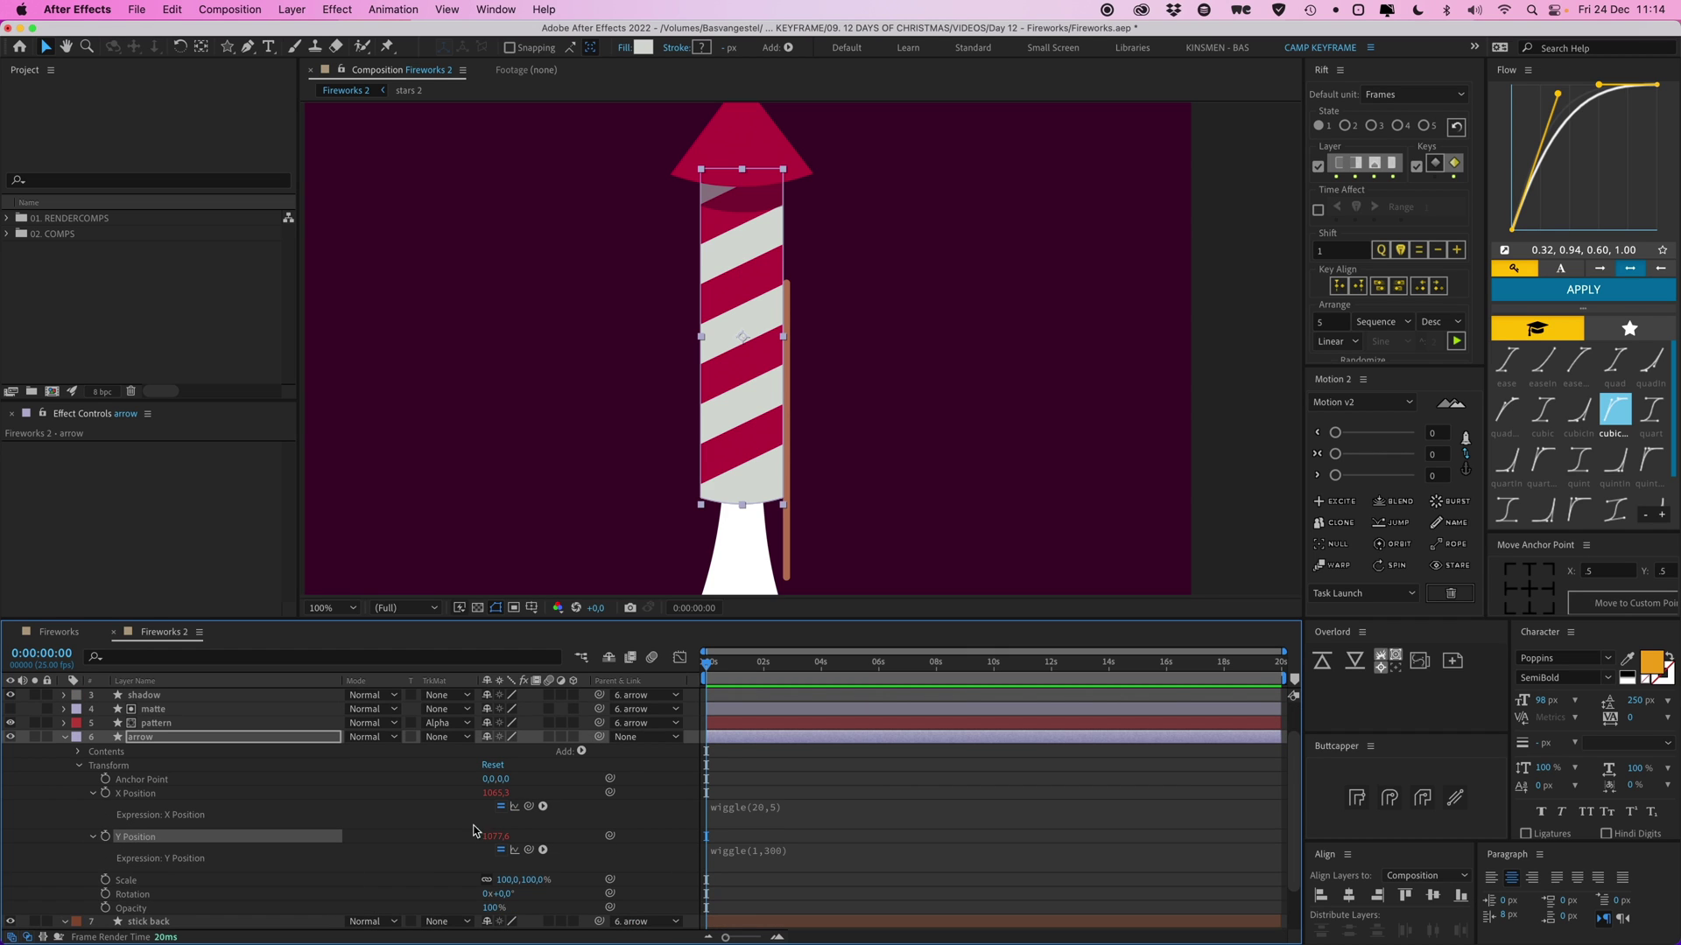
{"action": "left_click", "coordinate": [504, 809]}
{"action": "left_click", "coordinate": [508, 850]}
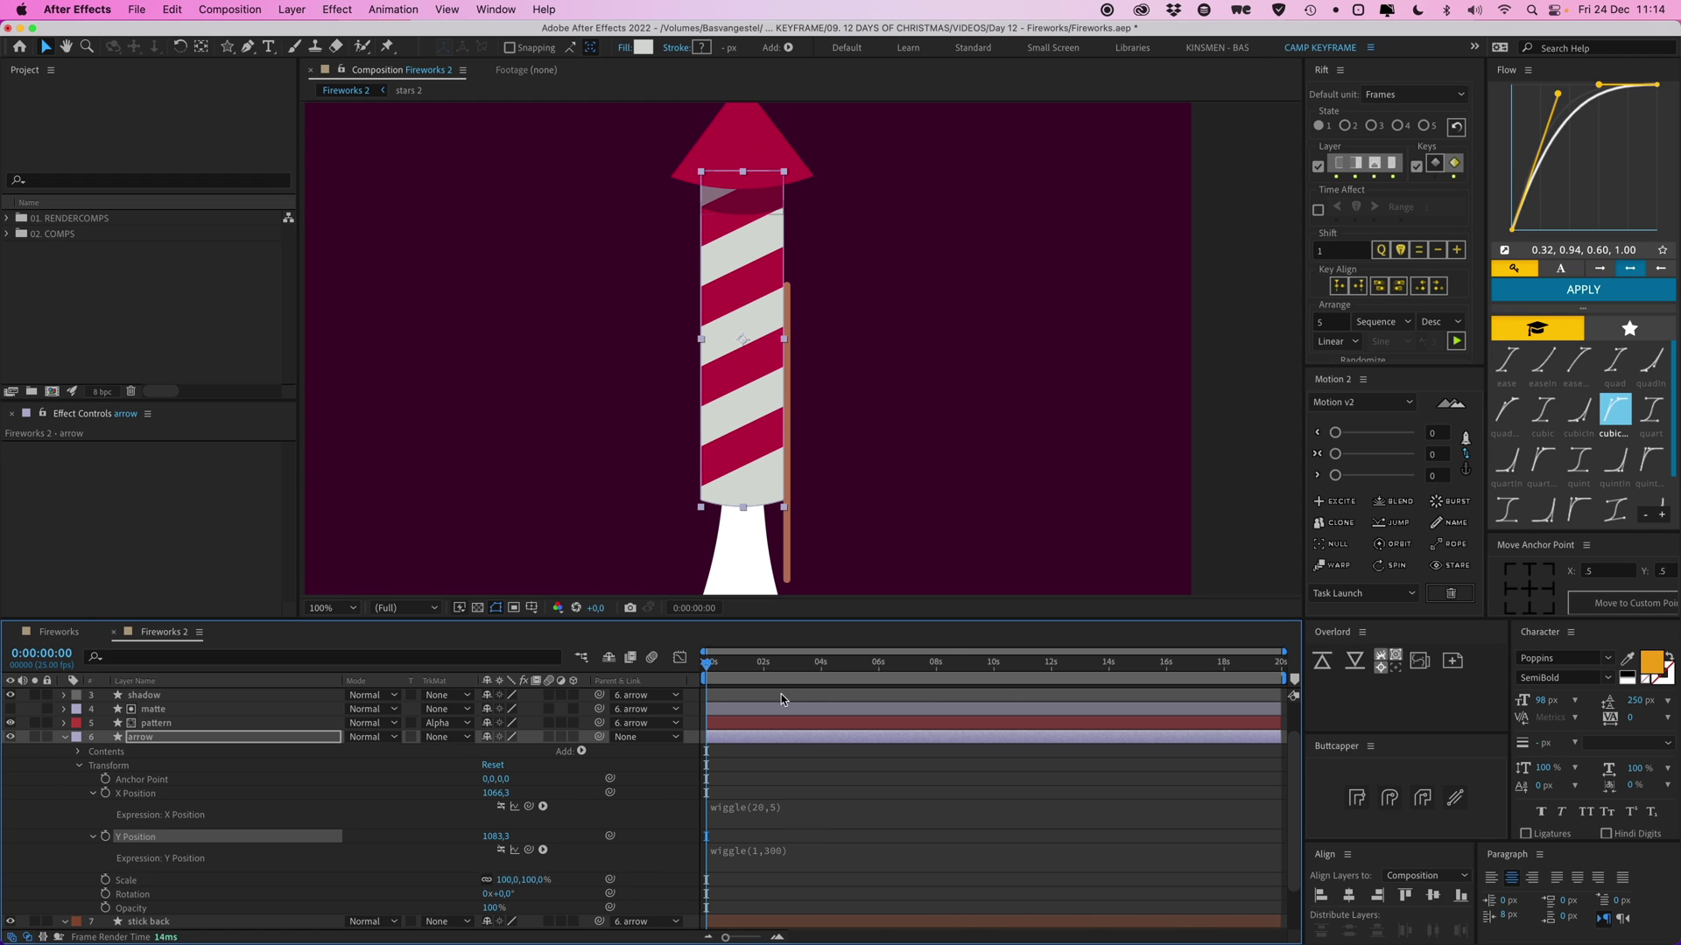
{"action": "mouse_move", "coordinate": [721, 663]}
{"action": "left_mouse_down"}
{"action": "mouse_move", "coordinate": [799, 671]}
{"action": "mouse_move", "coordinate": [730, 672]}
{"action": "left_mouse_up"}
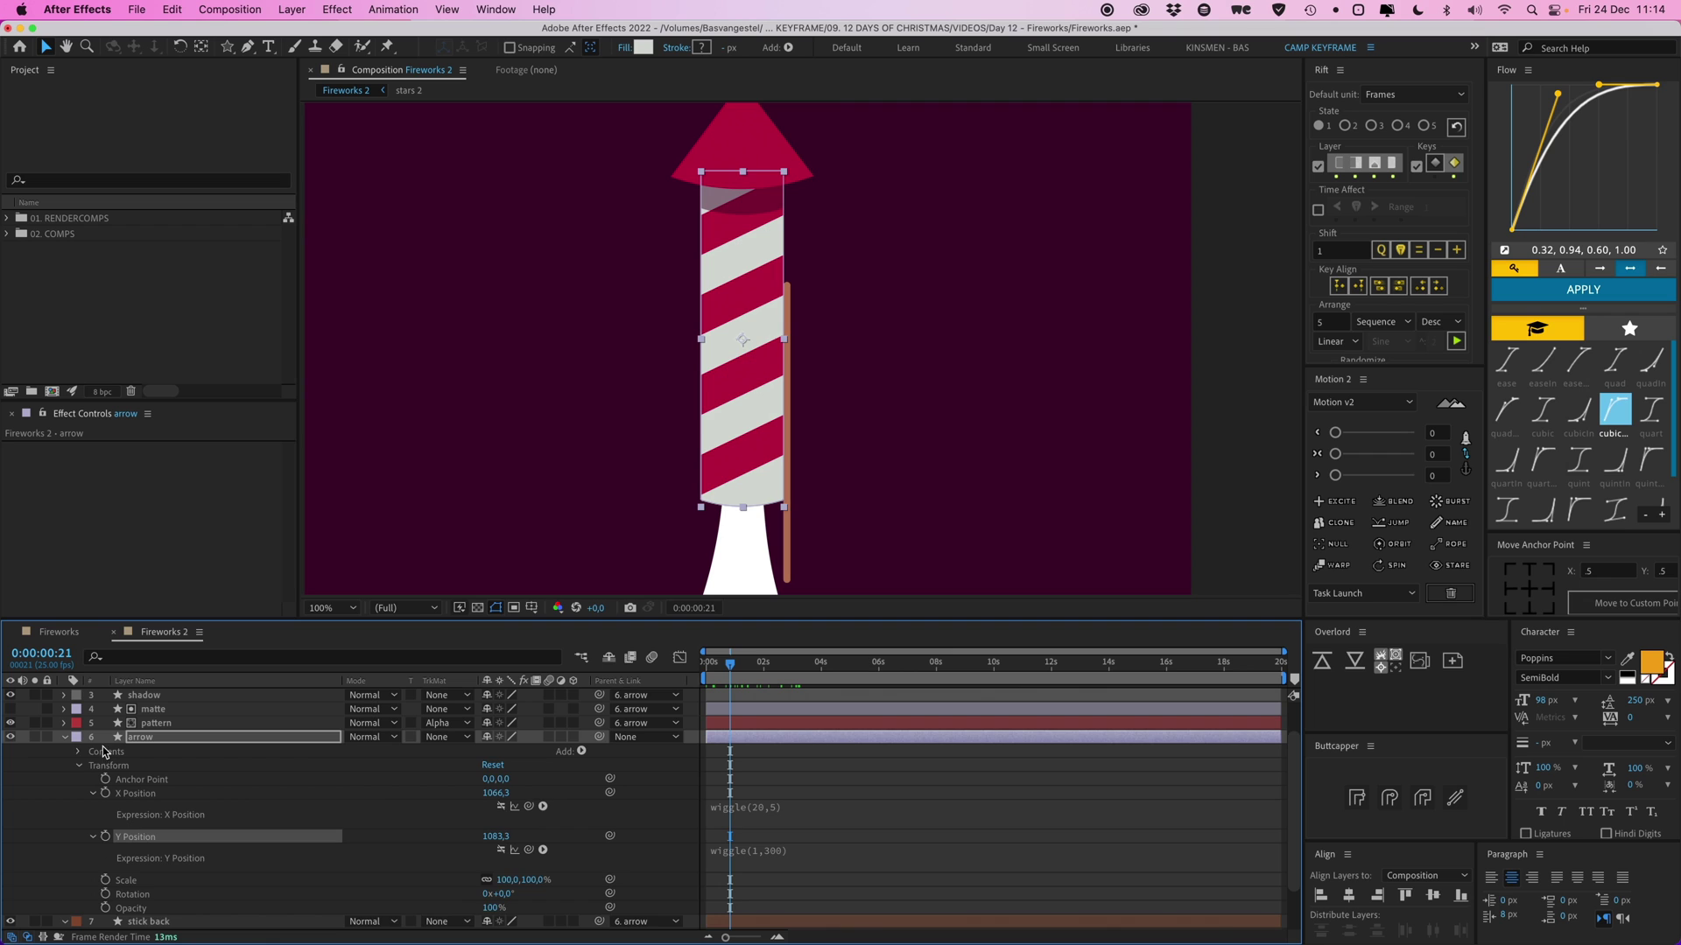
Collapse the arrow layer and select both stick pieces in the composition
{"action": "left_click", "coordinate": [66, 738]}
{"action": "left_click", "coordinate": [752, 712]}
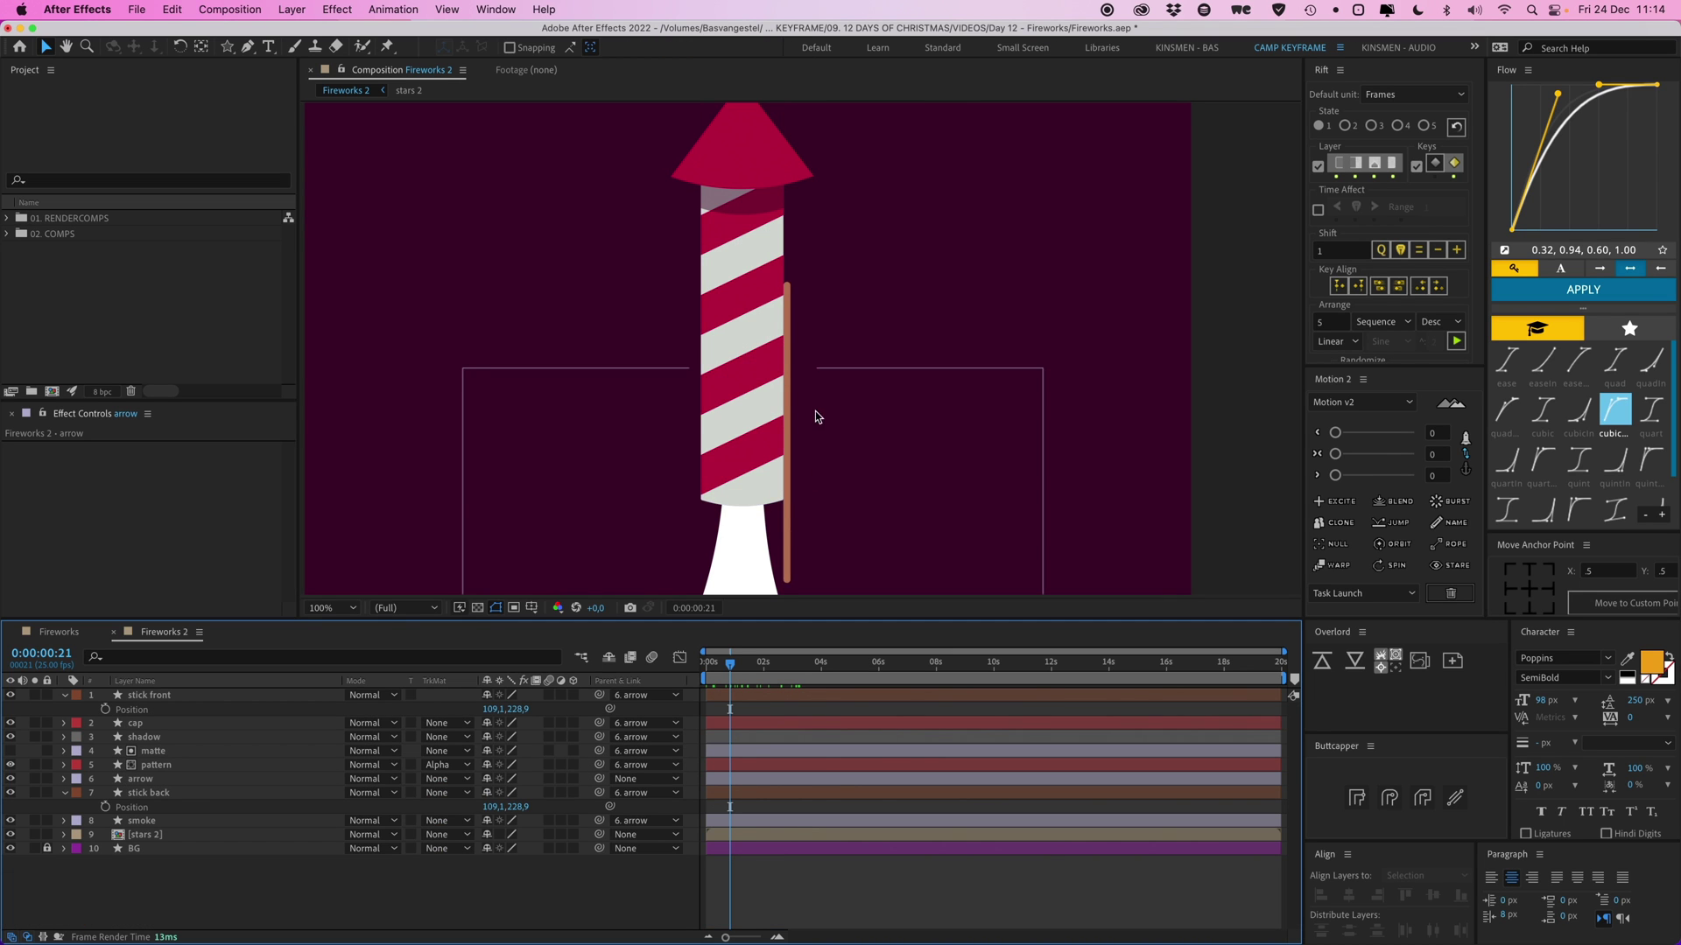
{"action": "key", "text": "space"}
{"action": "left_click_drag", "start_coordinate": [816, 411], "coordinate": [810, 444]}
Keyframe both sticks' Position at 0s with them at the rocket's left edge
{"action": "key", "text": "v"}
{"action": "left_click", "coordinate": [149, 695]}
{"action": "left_click", "coordinate": [149, 793], "text": "super"}
{"action": "left_click", "coordinate": [738, 667]}
{"action": "left_click_drag", "start_coordinate": [738, 667], "coordinate": [689, 672]}
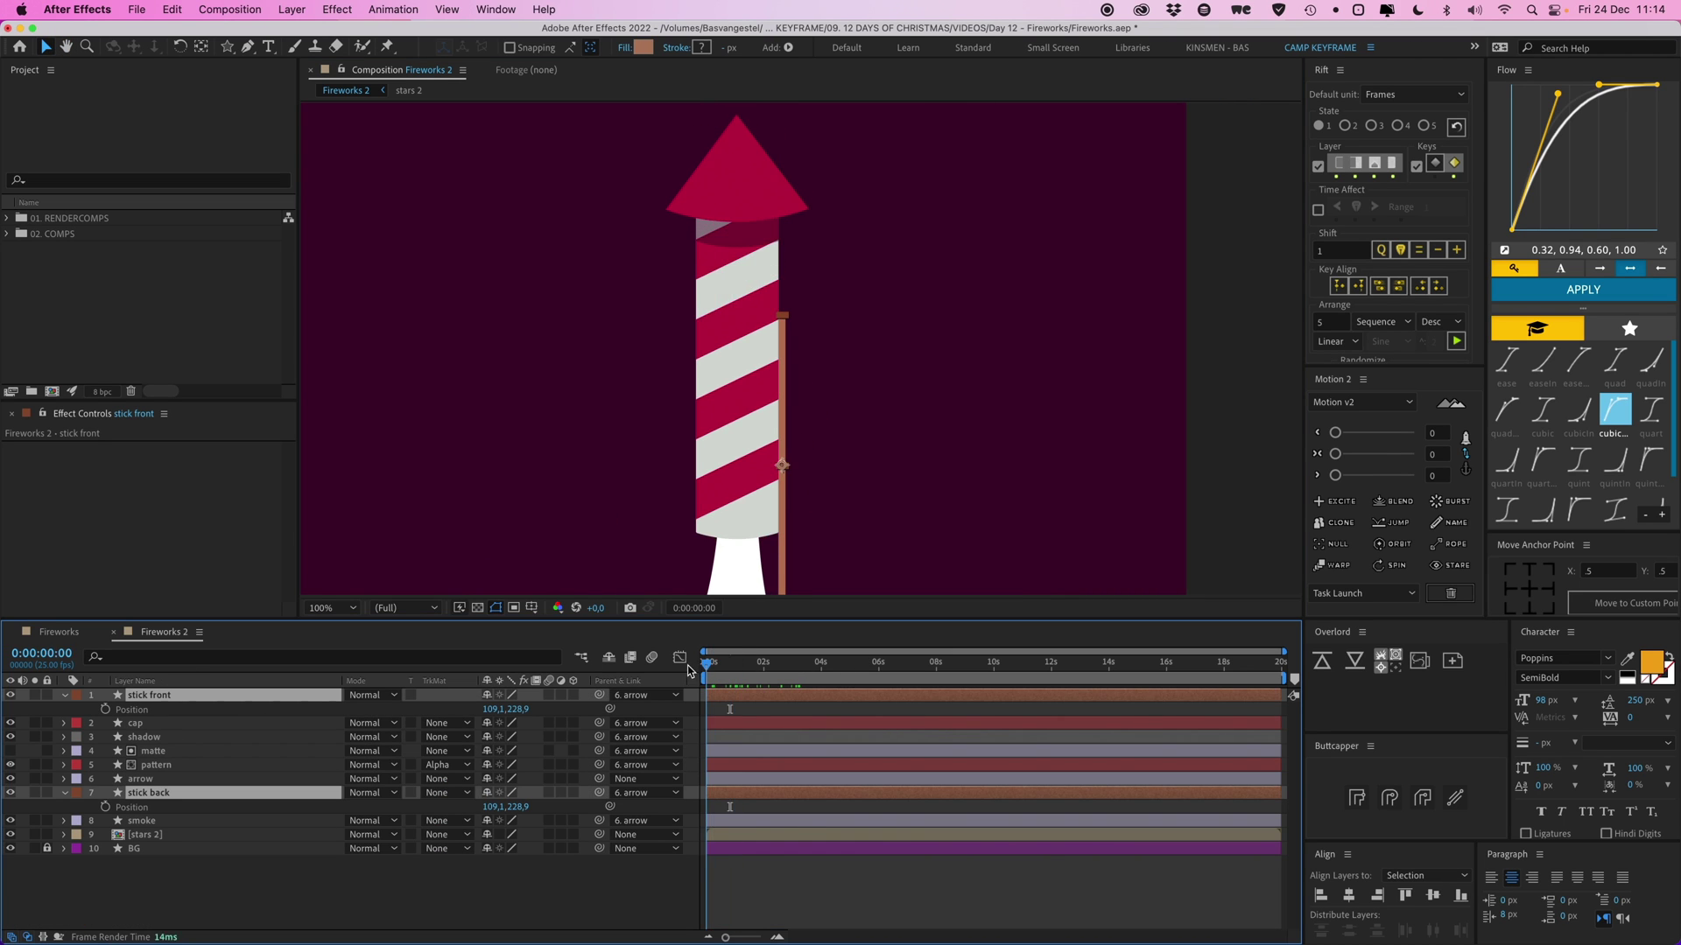
{"action": "left_click", "coordinate": [105, 712]}
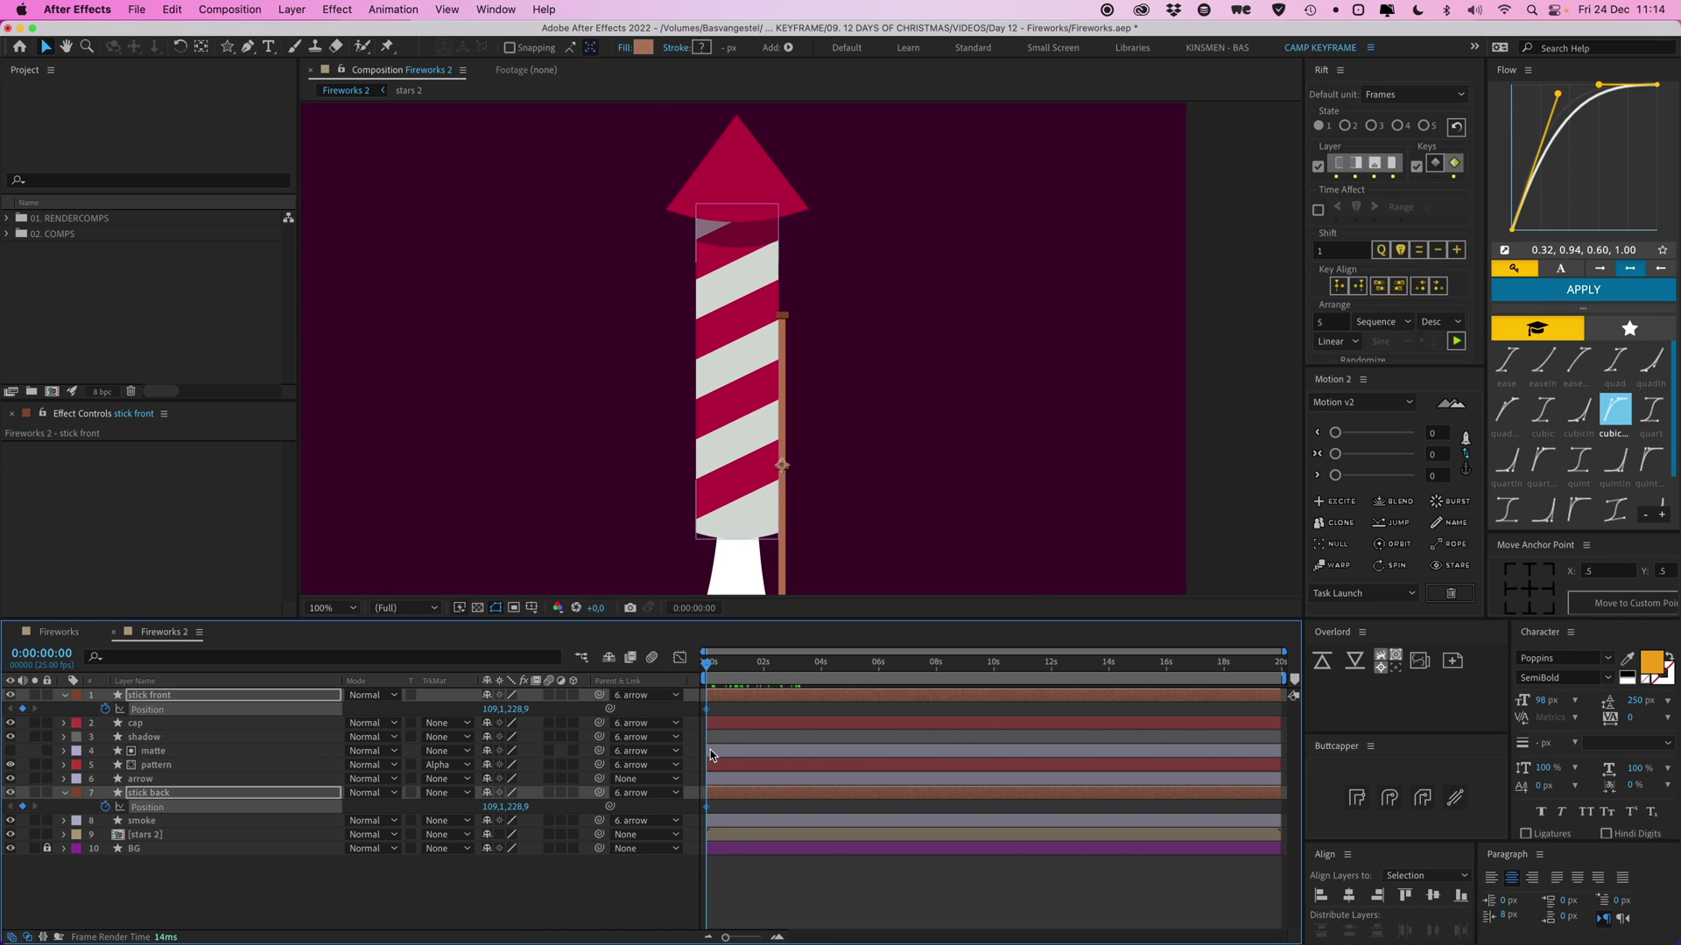
{"action": "key", "text": "period"}
{"action": "left_click_drag", "start_coordinate": [801, 481], "coordinate": [938, 333]}
{"action": "left_click_drag", "start_coordinate": [906, 428], "coordinate": [728, 427]}
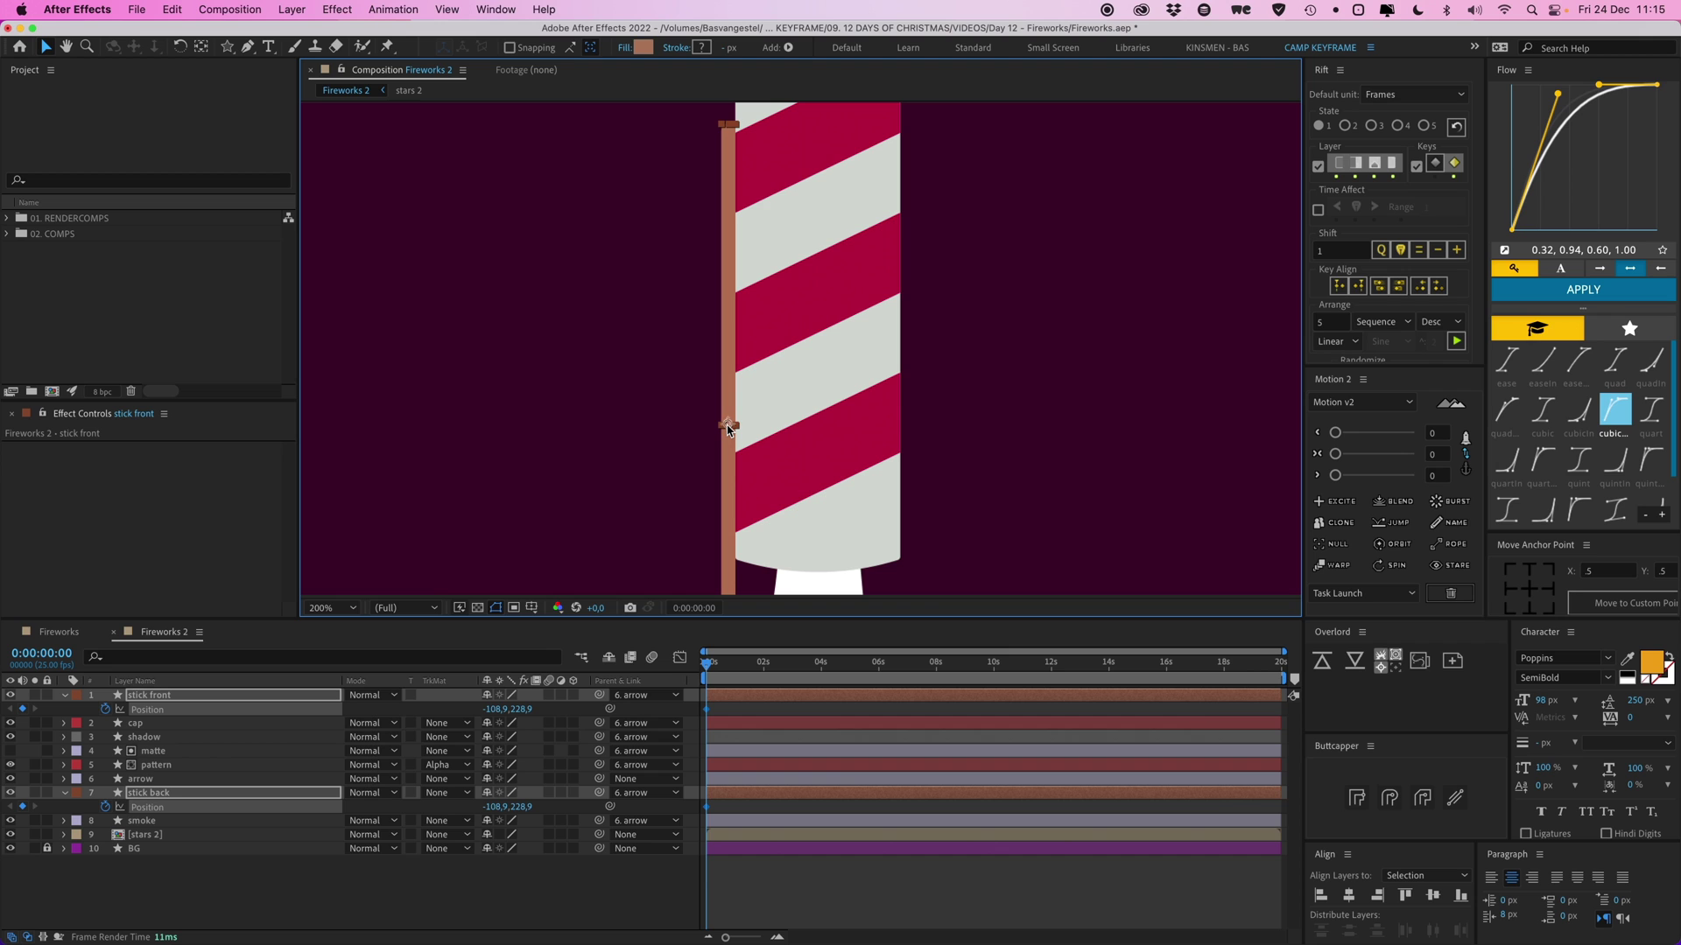
At frame 20, move both sticks to the rocket's right edge
{"action": "mouse_move", "coordinate": [730, 678]}
{"action": "left_mouse_down"}
{"action": "mouse_move", "coordinate": [741, 667]}
{"action": "mouse_move", "coordinate": [700, 673]}
{"action": "left_mouse_up"}
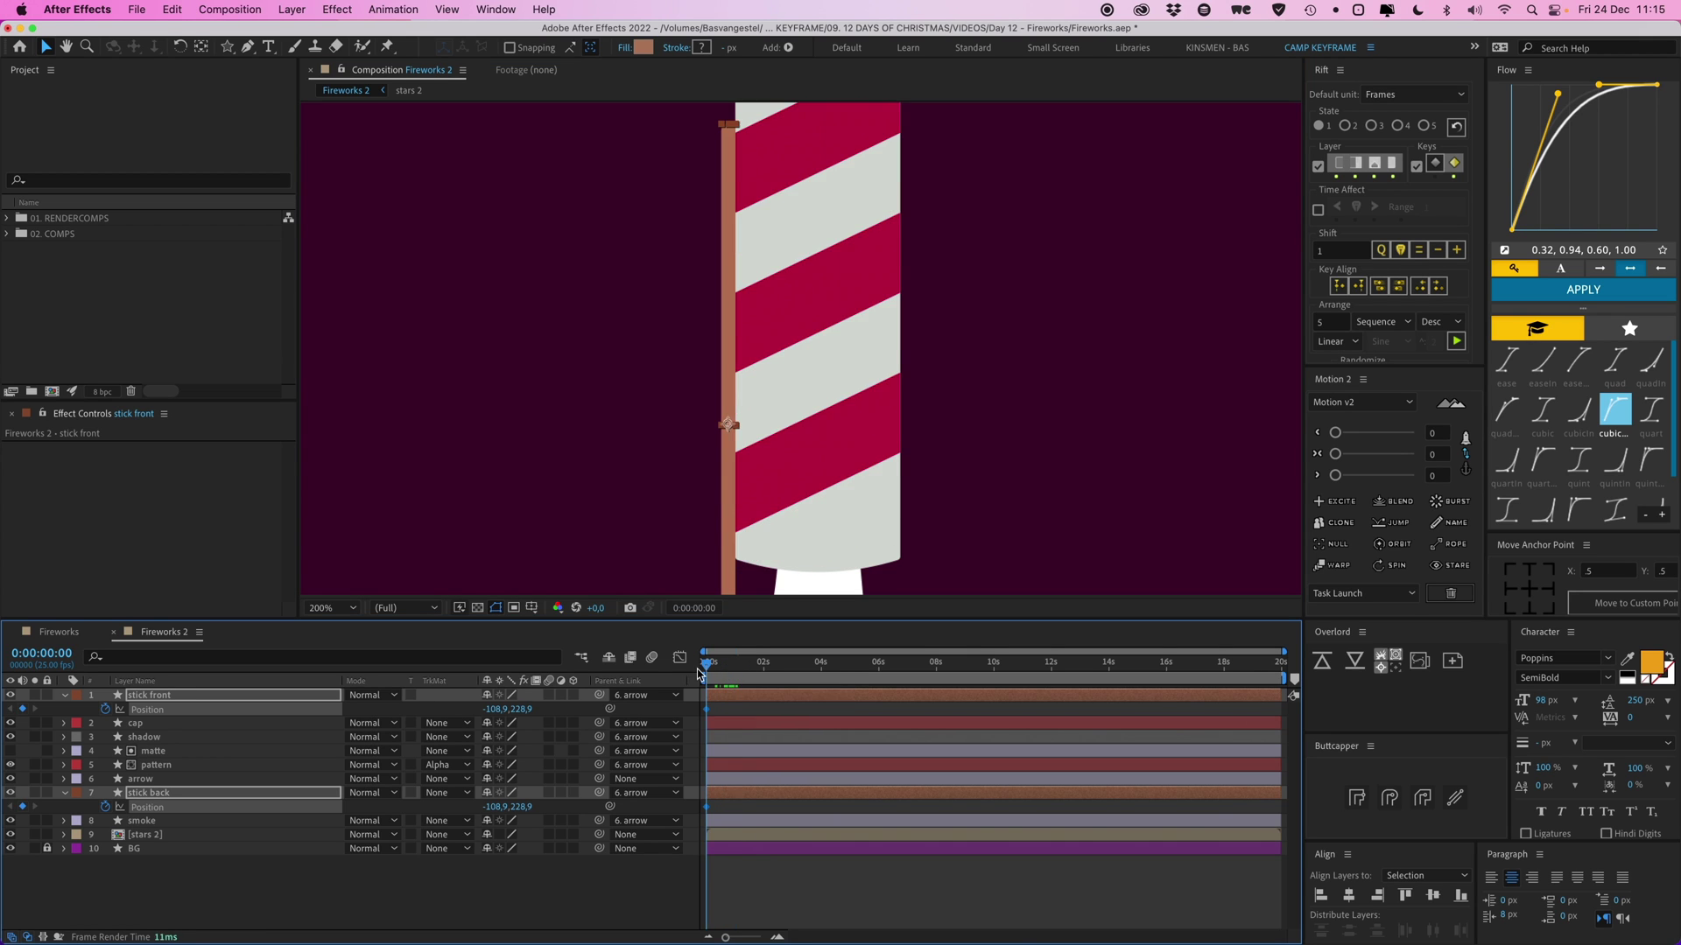
{"action": "key", "text": "space"}
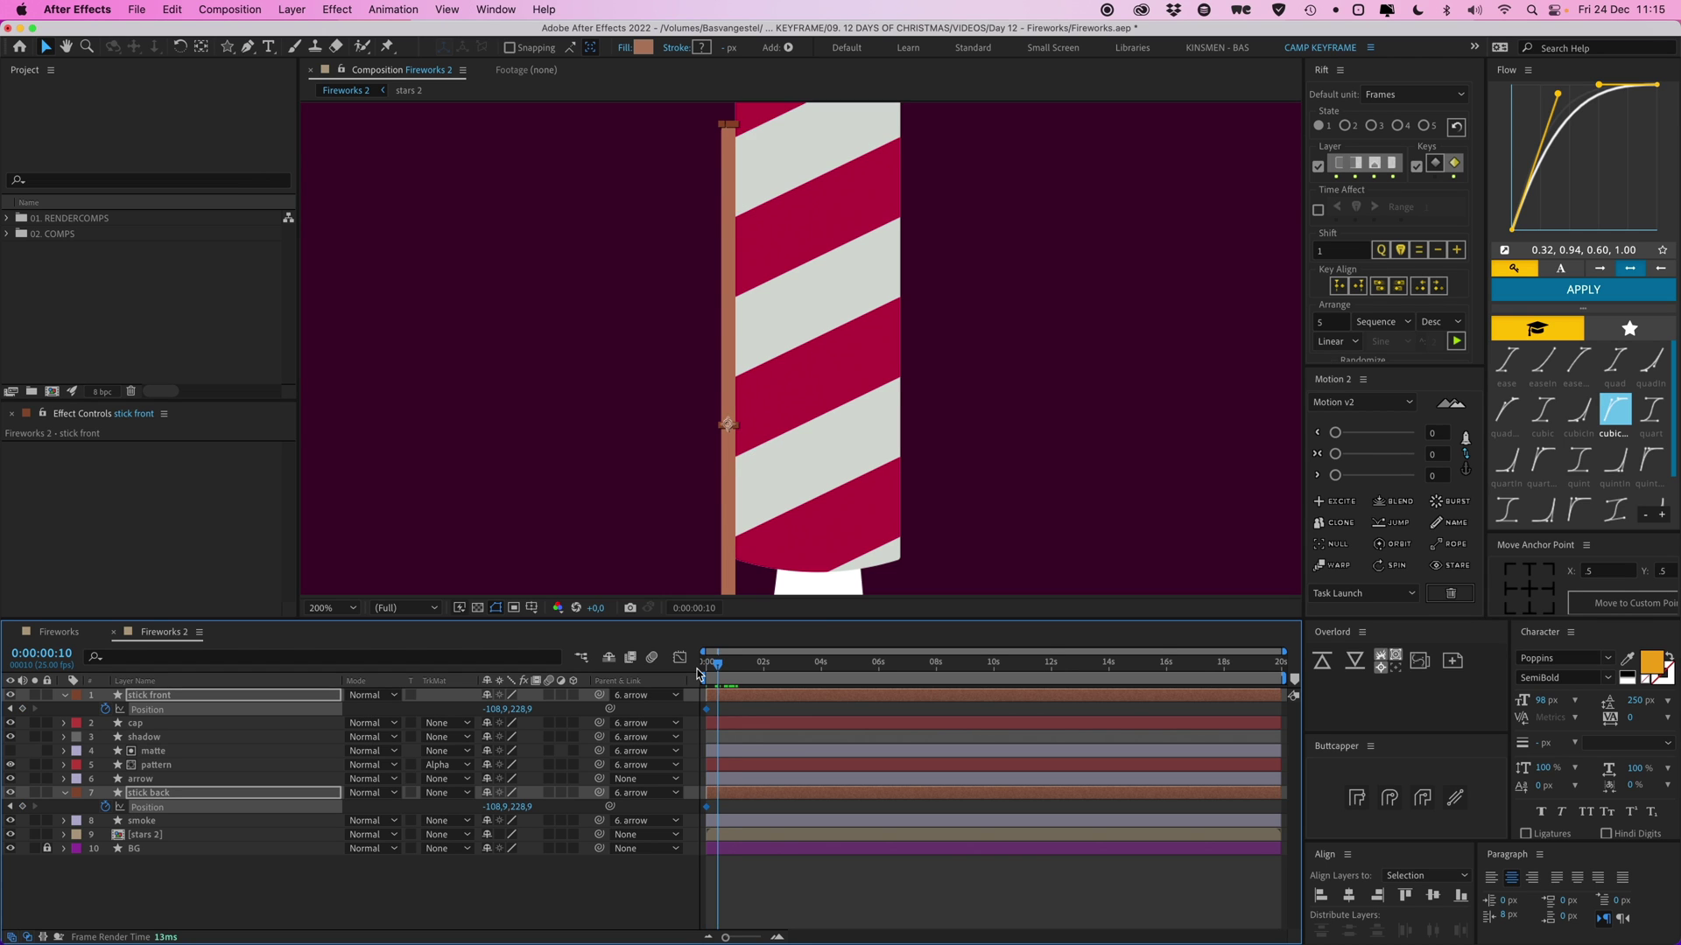
{"action": "left_click_drag", "start_coordinate": [728, 427], "coordinate": [911, 435]}
{"action": "key", "text": "Left"}
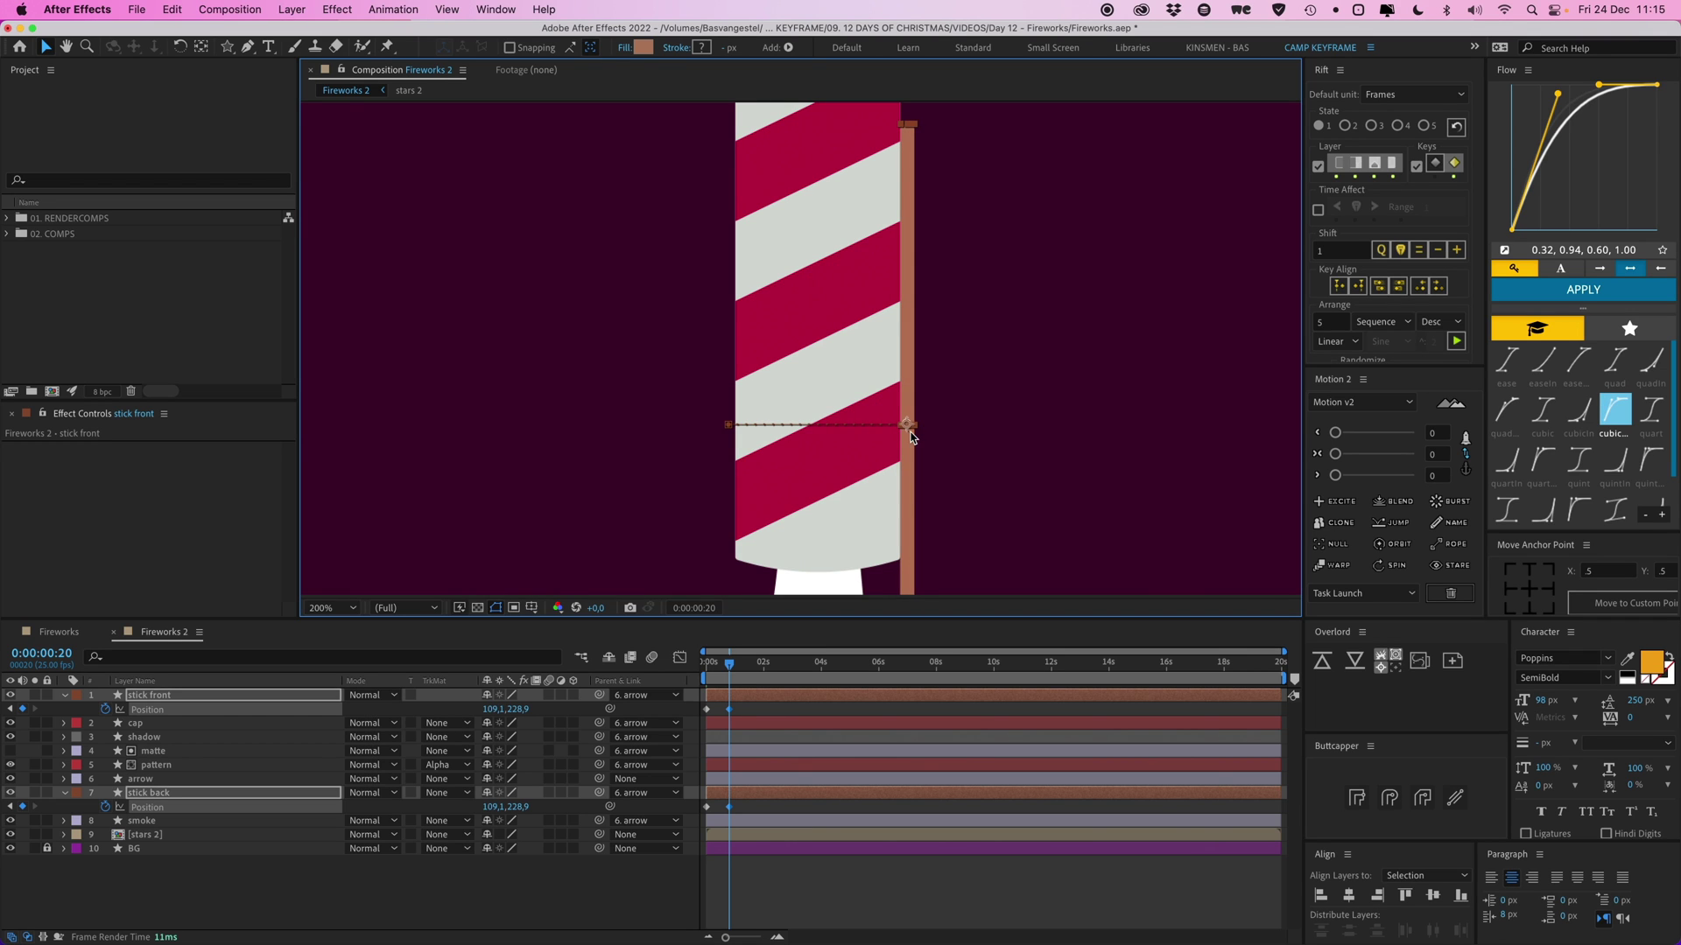
Copy each stick's starting Position keyframe to 1:15 and preview the slide
{"action": "key", "text": "shift+Page_Down"}
{"action": "key", "text": "shift+Page_Down"}
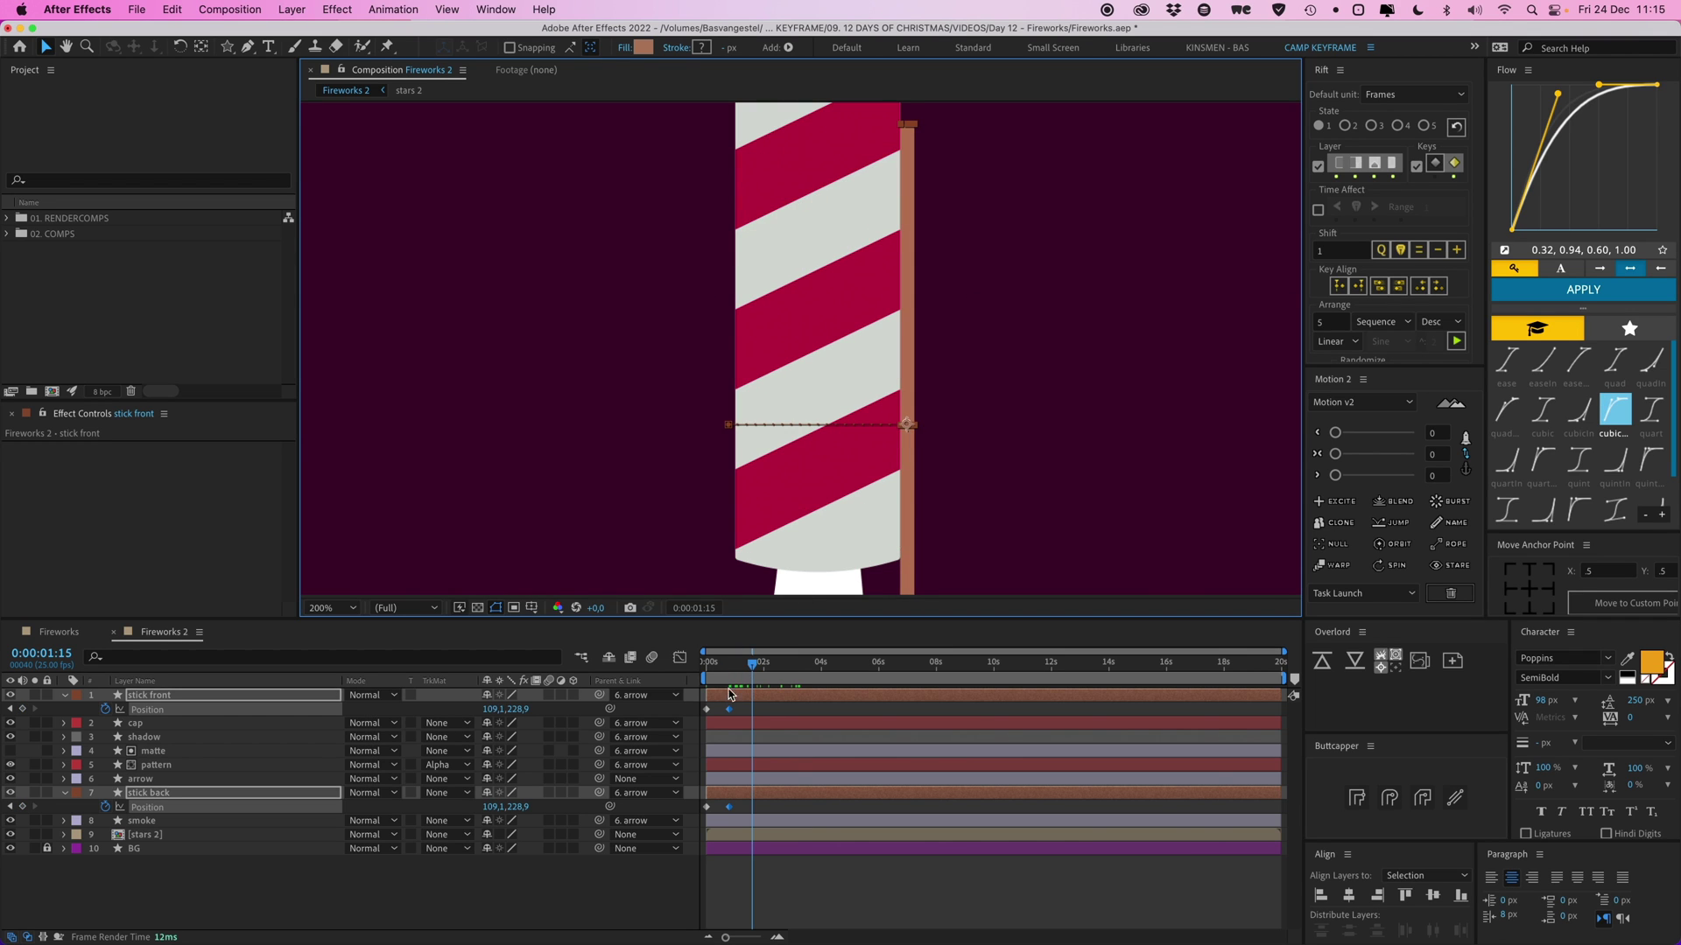
{"action": "left_click", "coordinate": [706, 710]}
{"action": "key", "text": "super+c"}
{"action": "key", "text": "super+v"}
{"action": "left_click", "coordinate": [707, 807]}
{"action": "key", "text": "super+c"}
{"action": "key", "text": "super+v"}
{"action": "left_click", "coordinate": [781, 806]}
{"action": "left_click_drag", "start_coordinate": [752, 665], "coordinate": [706, 664]}
{"action": "key", "text": "comma"}
{"action": "key", "text": "space"}
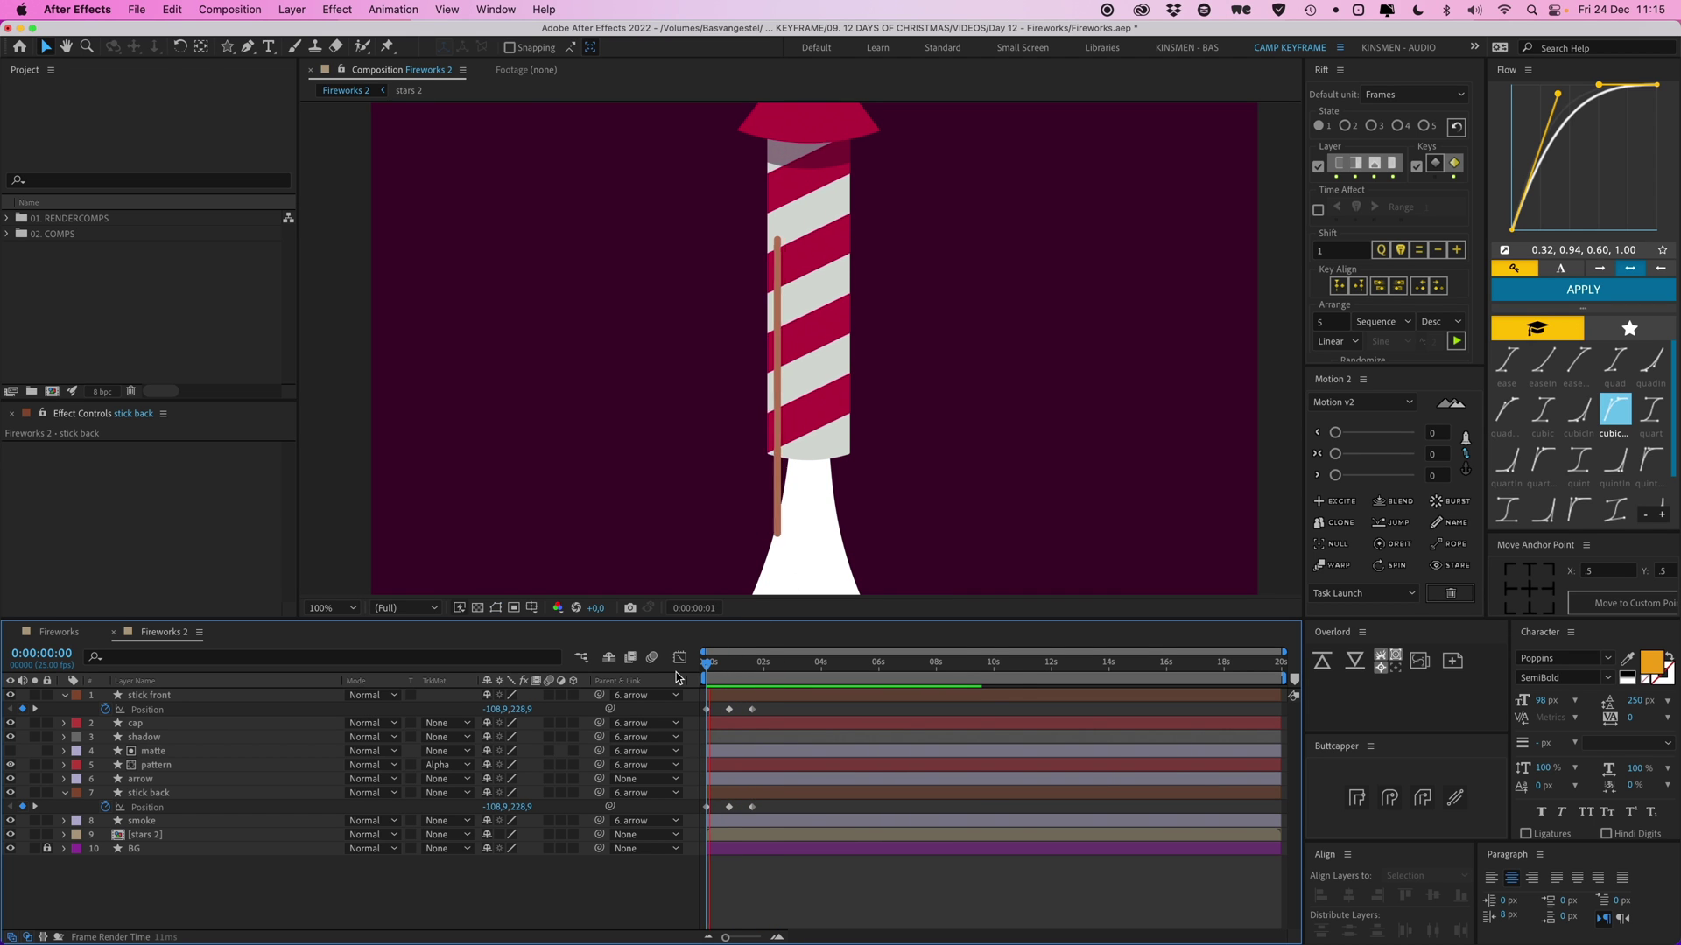
Apply Easy Ease to the stick Position keyframes and preview the eased motion
{"action": "key", "text": "space"}
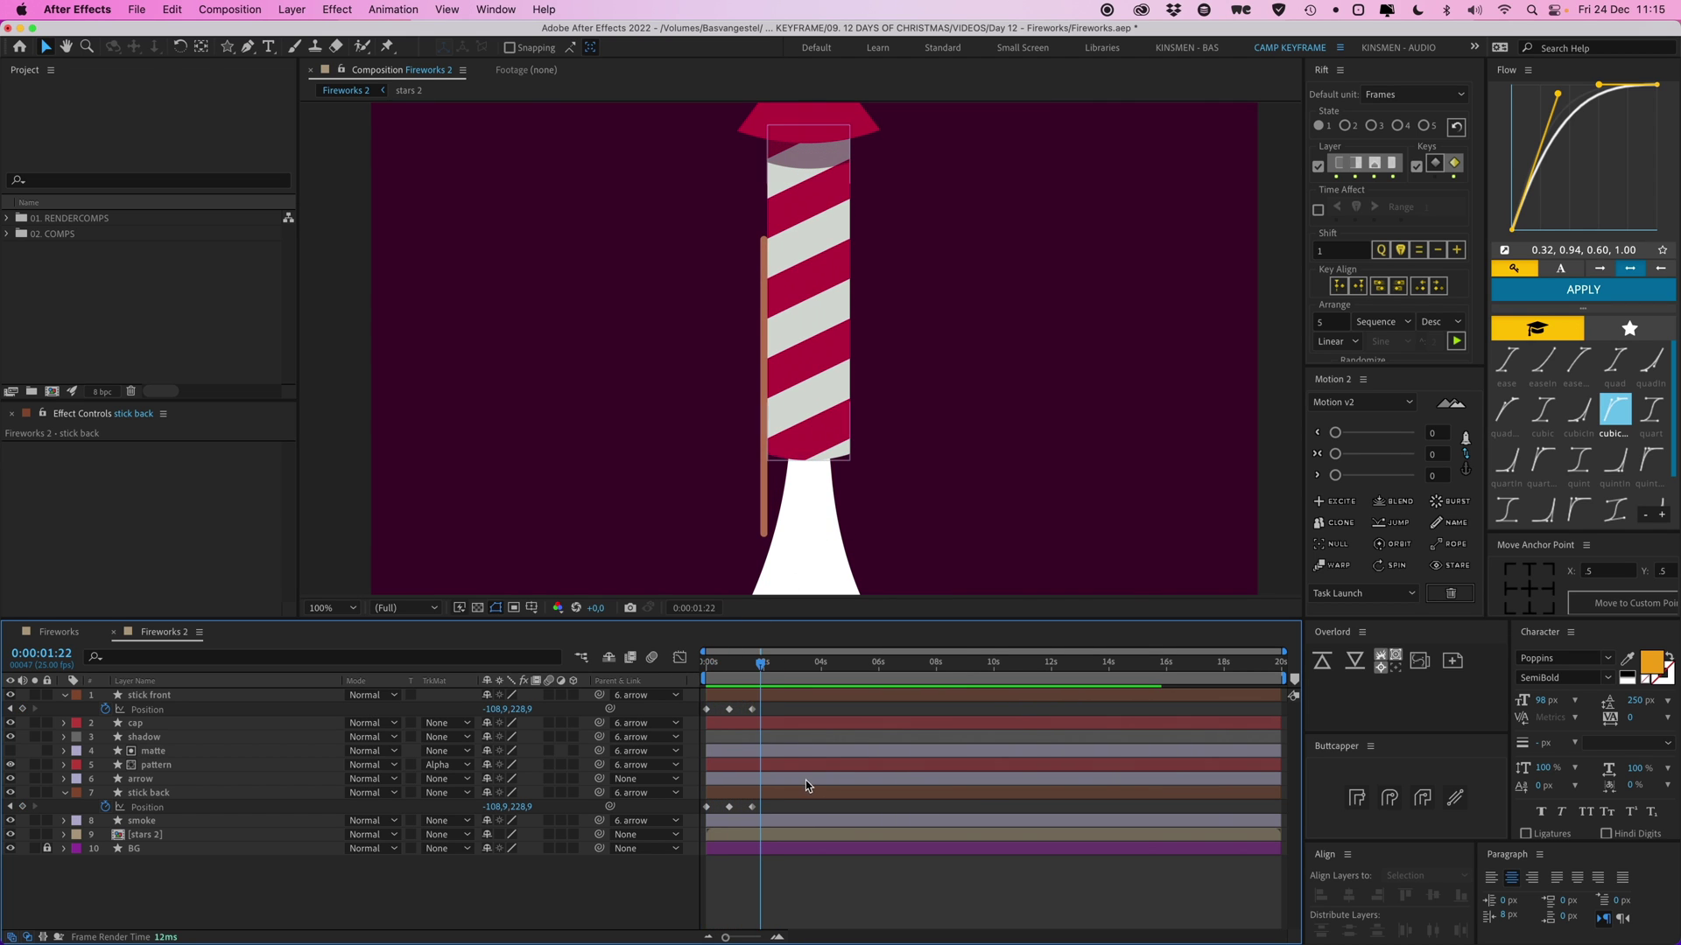
{"action": "left_click_drag", "start_coordinate": [779, 705], "coordinate": [700, 799]}
{"action": "right_click", "coordinate": [707, 807]}
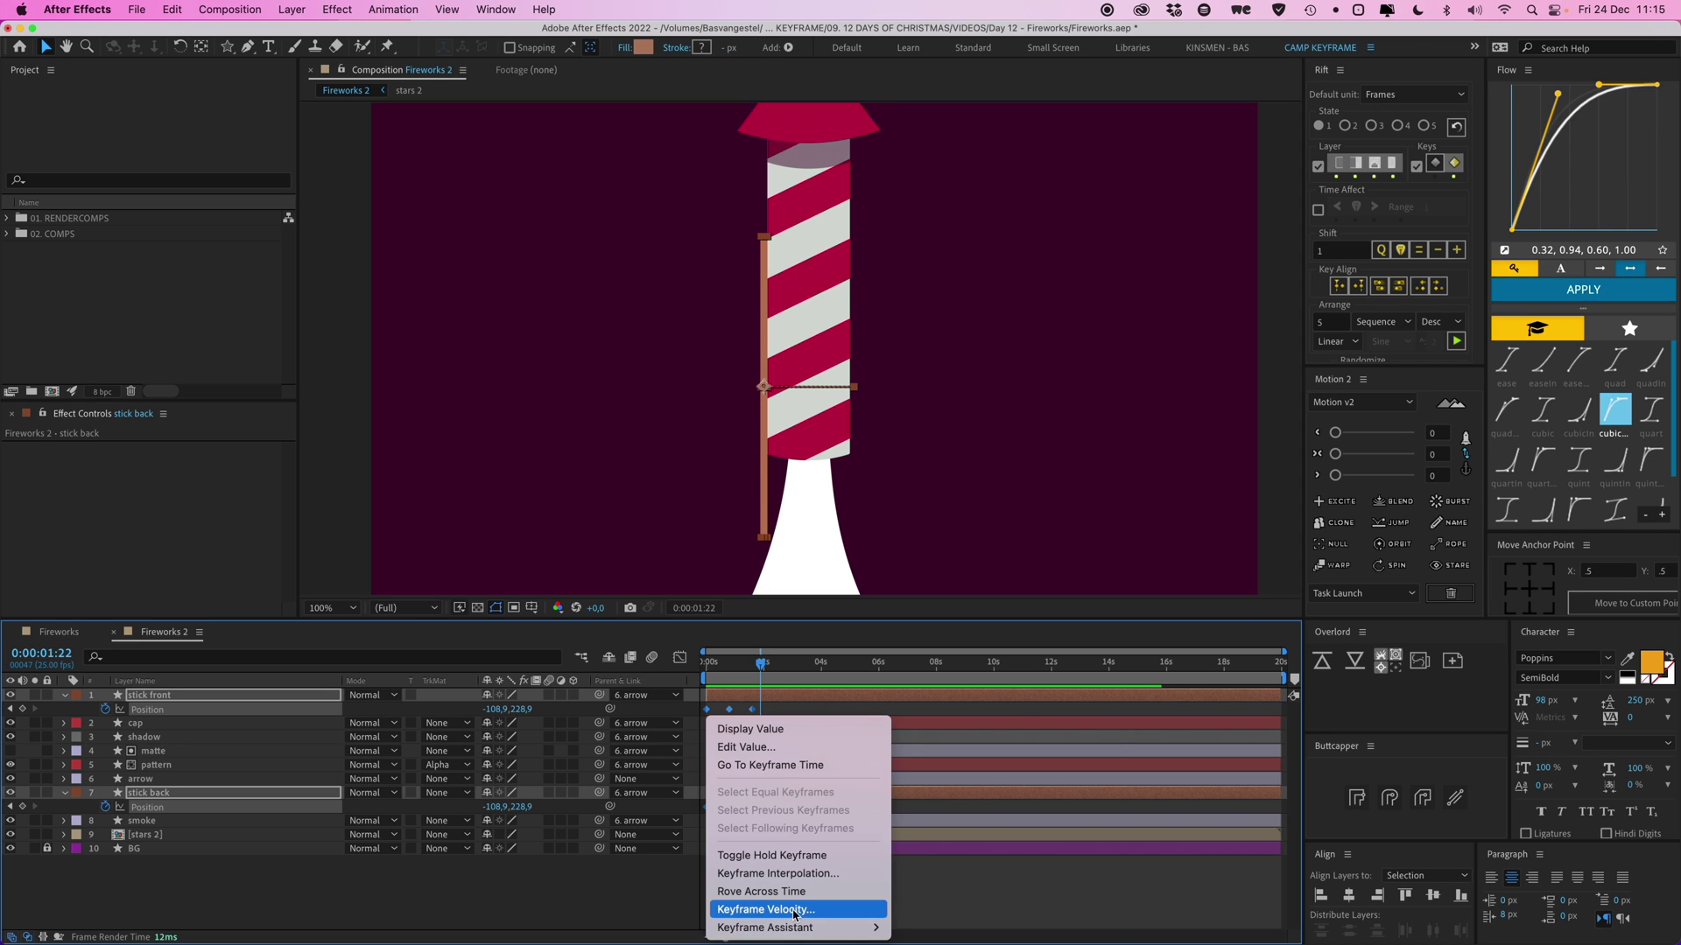
{"action": "mouse_move", "coordinate": [796, 927]}
{"action": "key", "text": "Return"}
{"action": "key", "text": "space"}
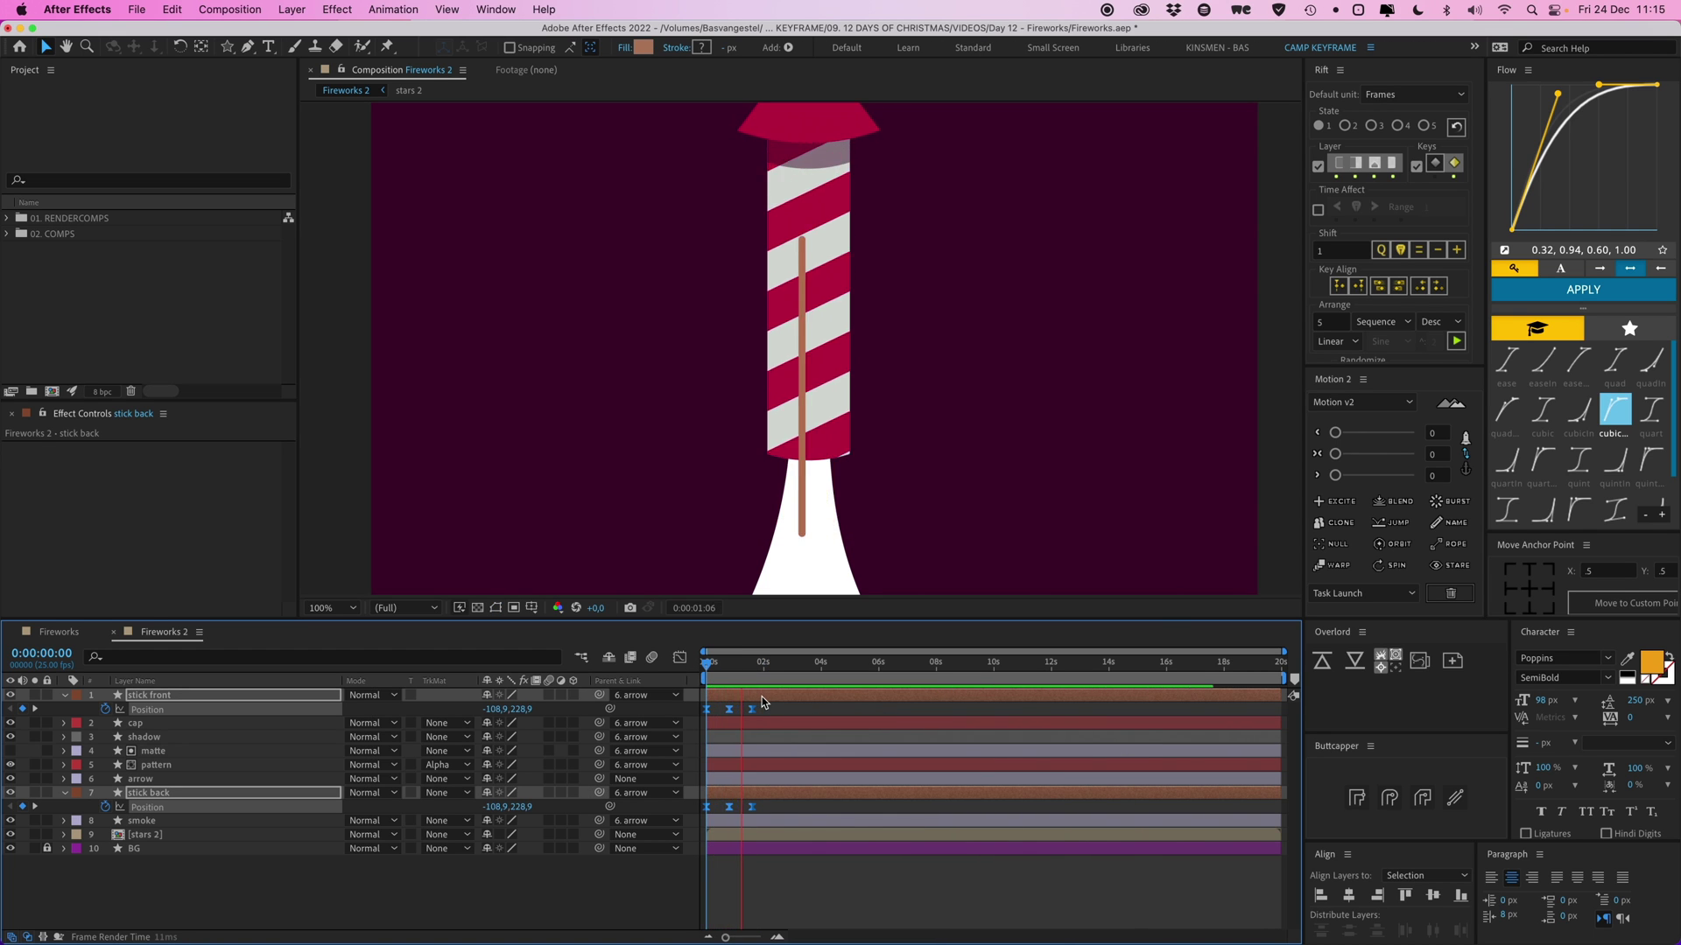
Shift both sticks' later keyframes later in time and preview the retimed swing
{"action": "left_click", "coordinate": [768, 711]}
{"action": "left_click_drag", "start_coordinate": [768, 707], "coordinate": [821, 711]}
{"action": "left_click", "coordinate": [795, 710]}
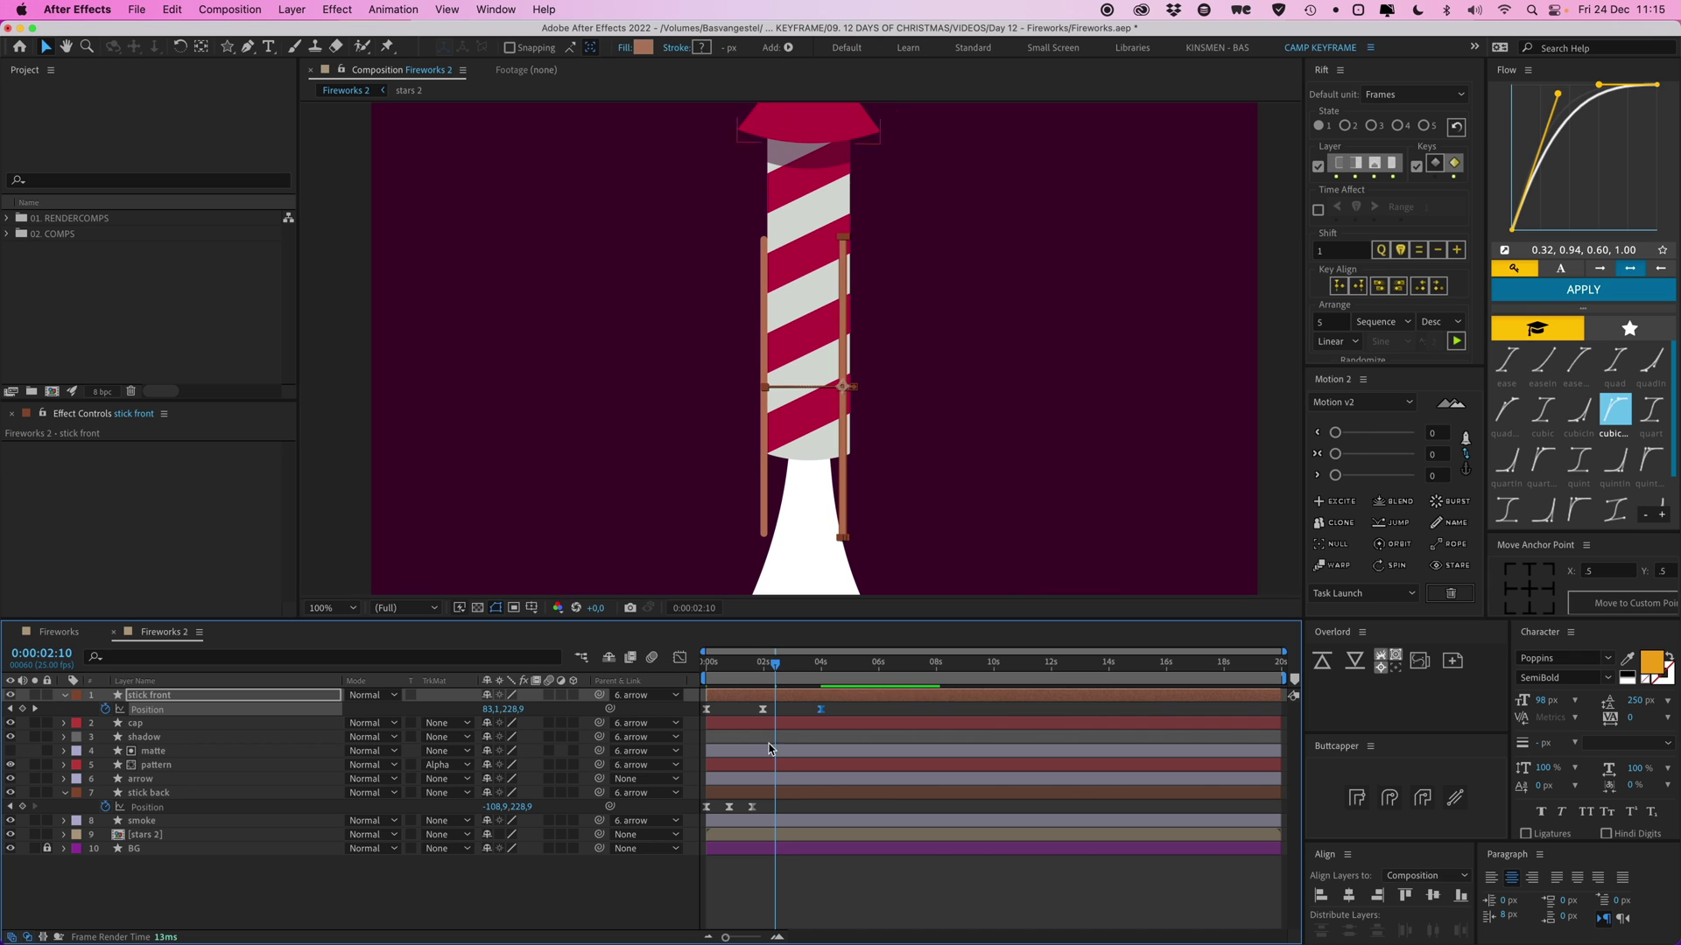
{"action": "mouse_move", "coordinate": [753, 807]}
{"action": "left_mouse_down"}
{"action": "mouse_move", "coordinate": [822, 808]}
{"action": "mouse_move", "coordinate": [763, 808]}
{"action": "left_mouse_up"}
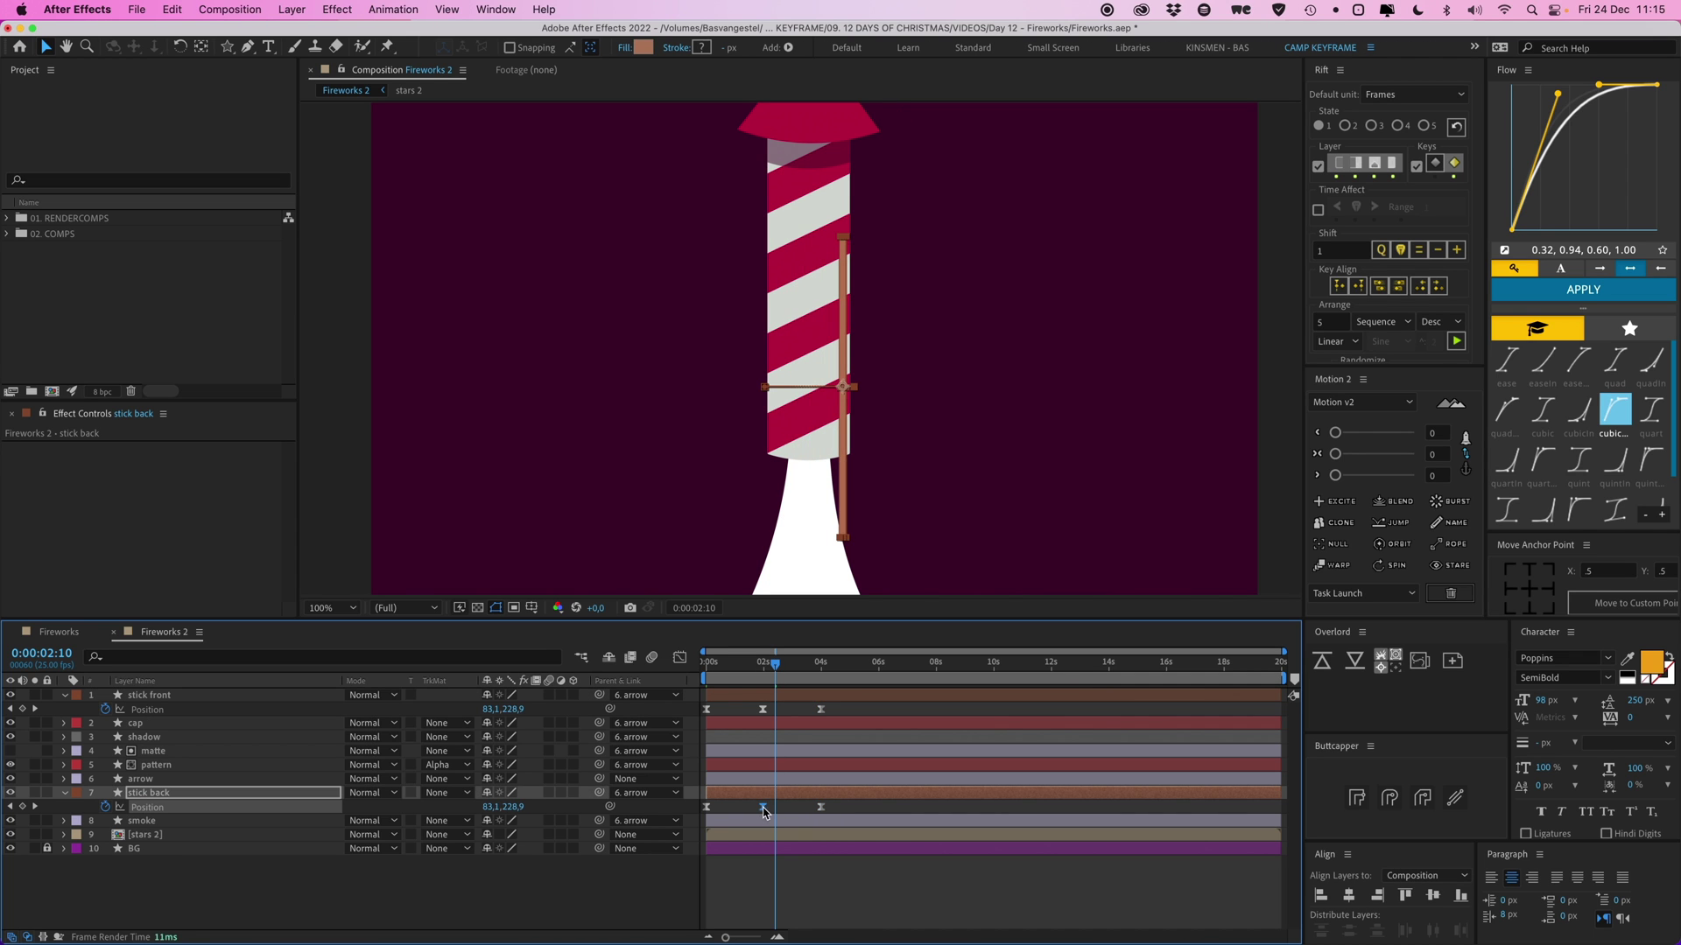
{"action": "key", "text": "Home"}
{"action": "key", "text": "space"}
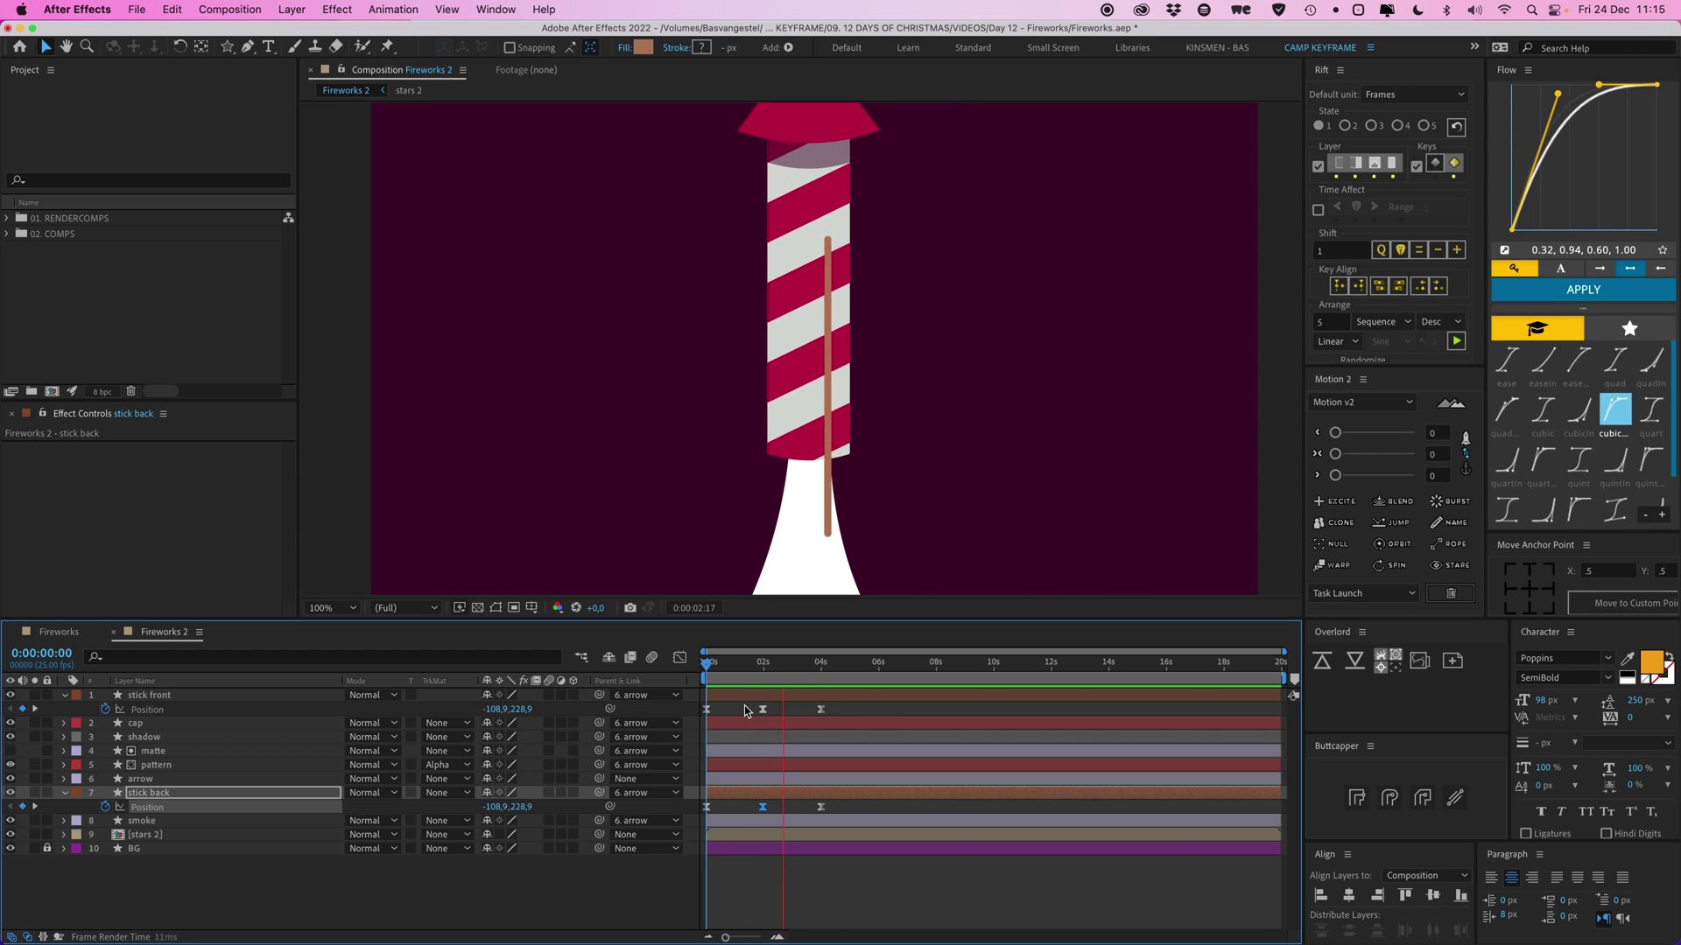
{"action": "key", "text": "space"}
Tighten all six stick keyframes proportionally and preview the new timing
{"action": "left_click_drag", "start_coordinate": [853, 707], "coordinate": [691, 808]}
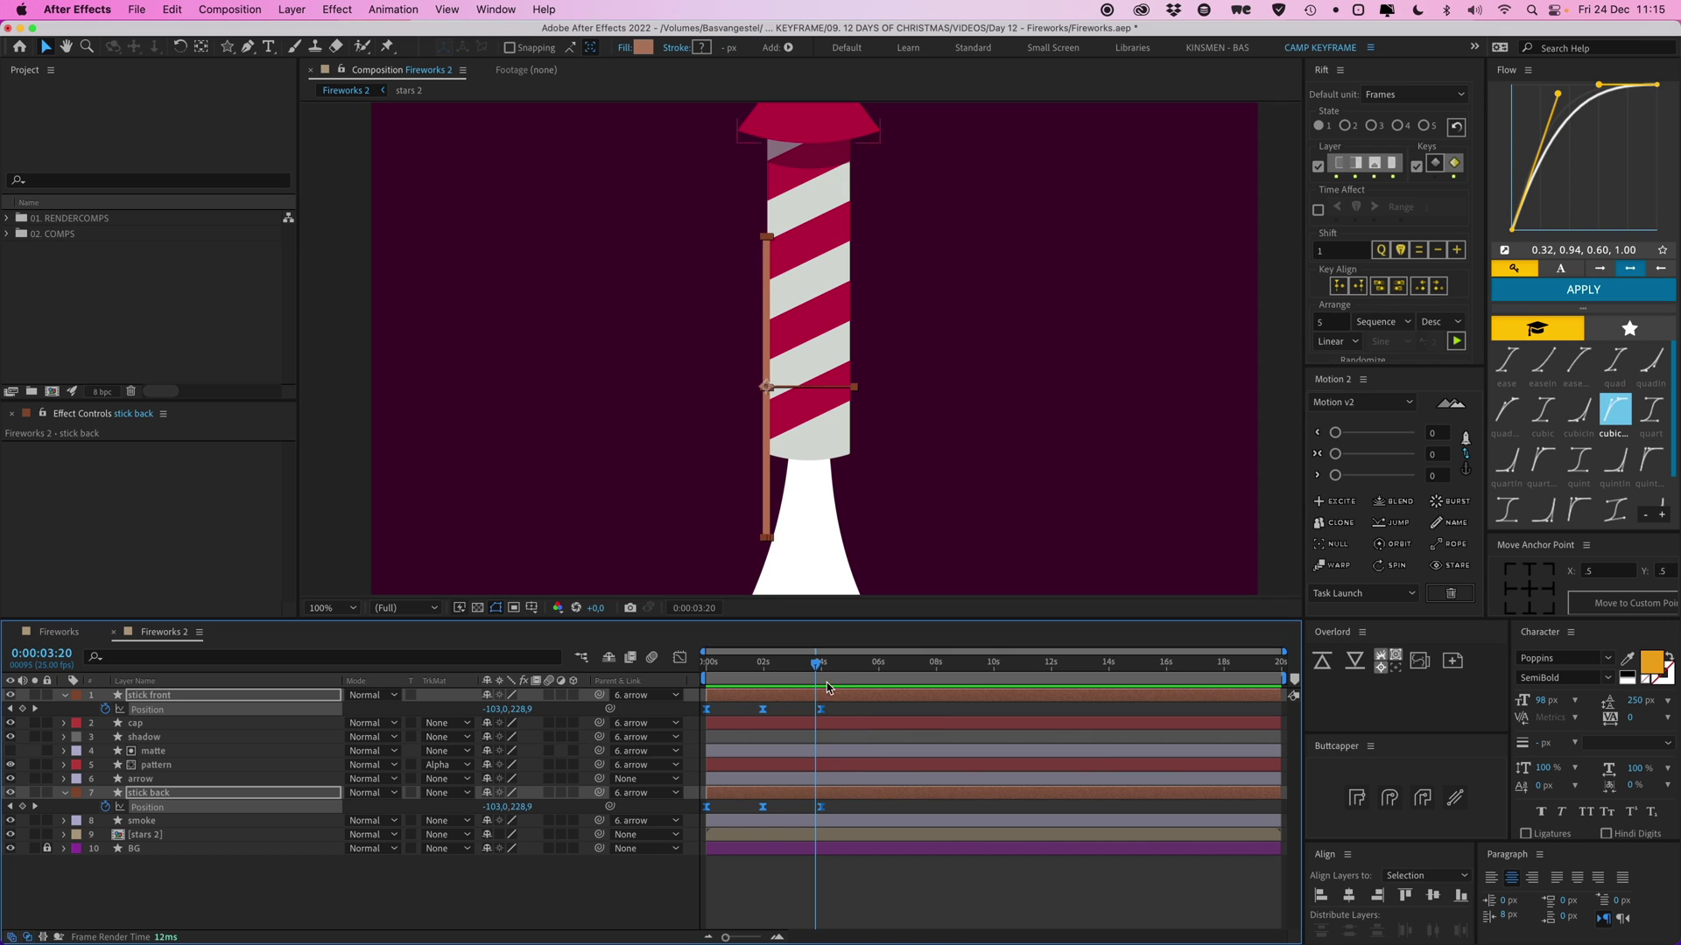
{"action": "left_click_drag", "start_coordinate": [823, 713], "coordinate": [792, 718]}
{"action": "key", "text": "space"}
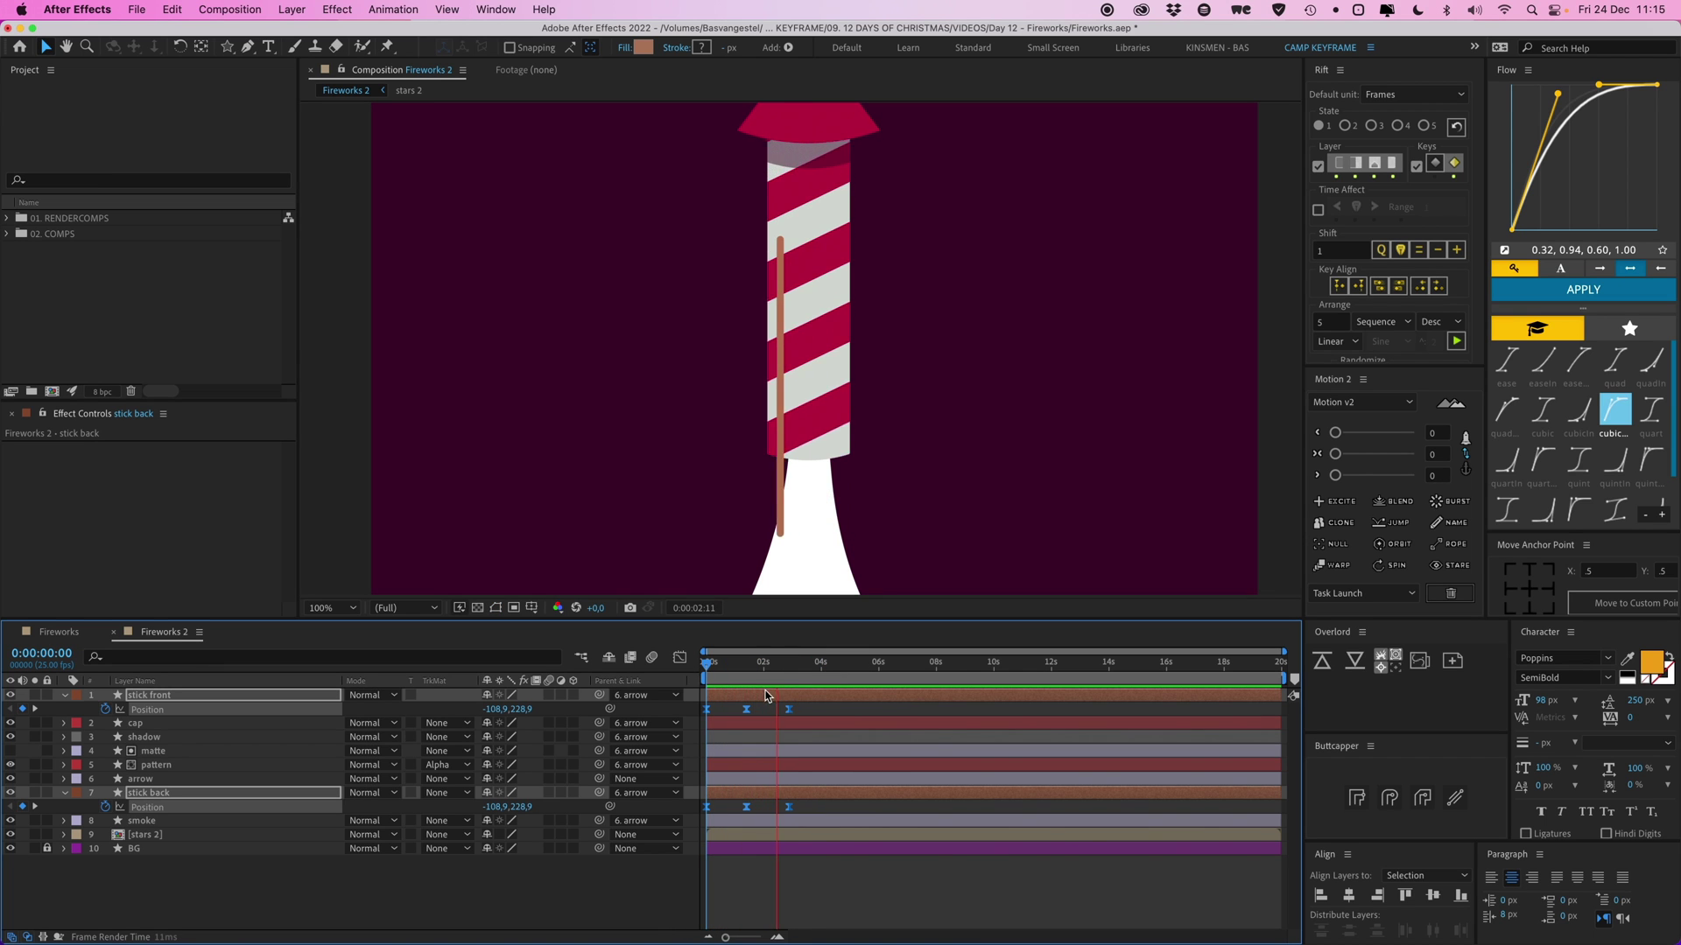
Add a loopOut() expression to stick front's Position
{"action": "left_click", "coordinate": [829, 715]}
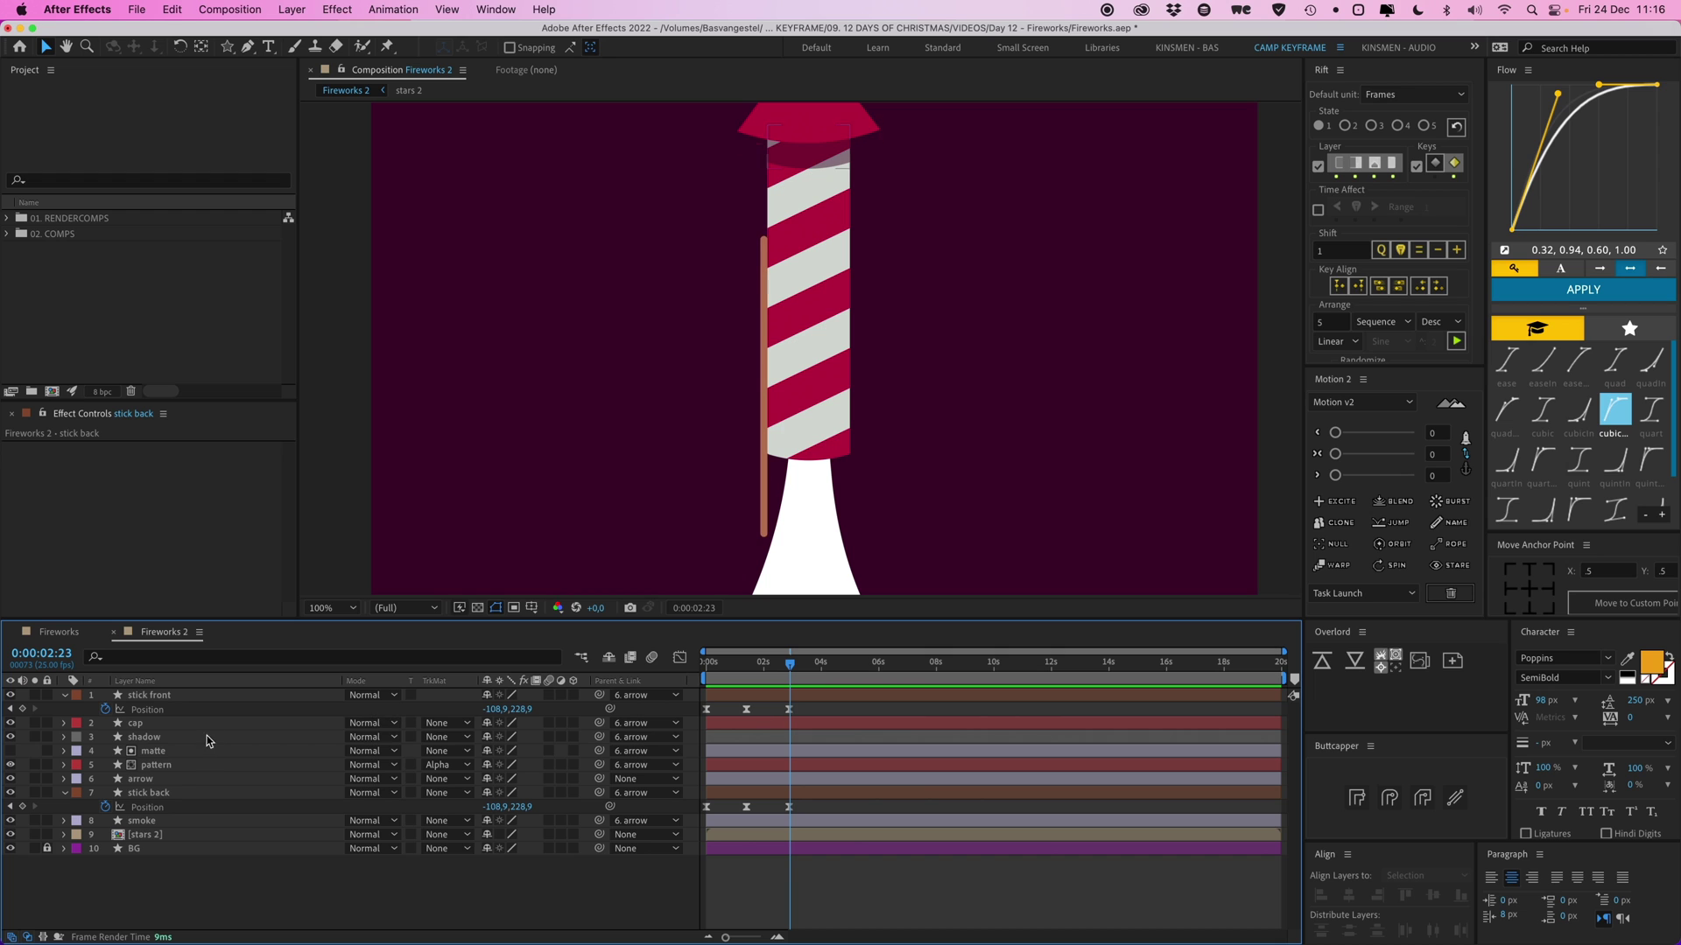
{"action": "left_click", "coordinate": [106, 709], "text": "alt"}
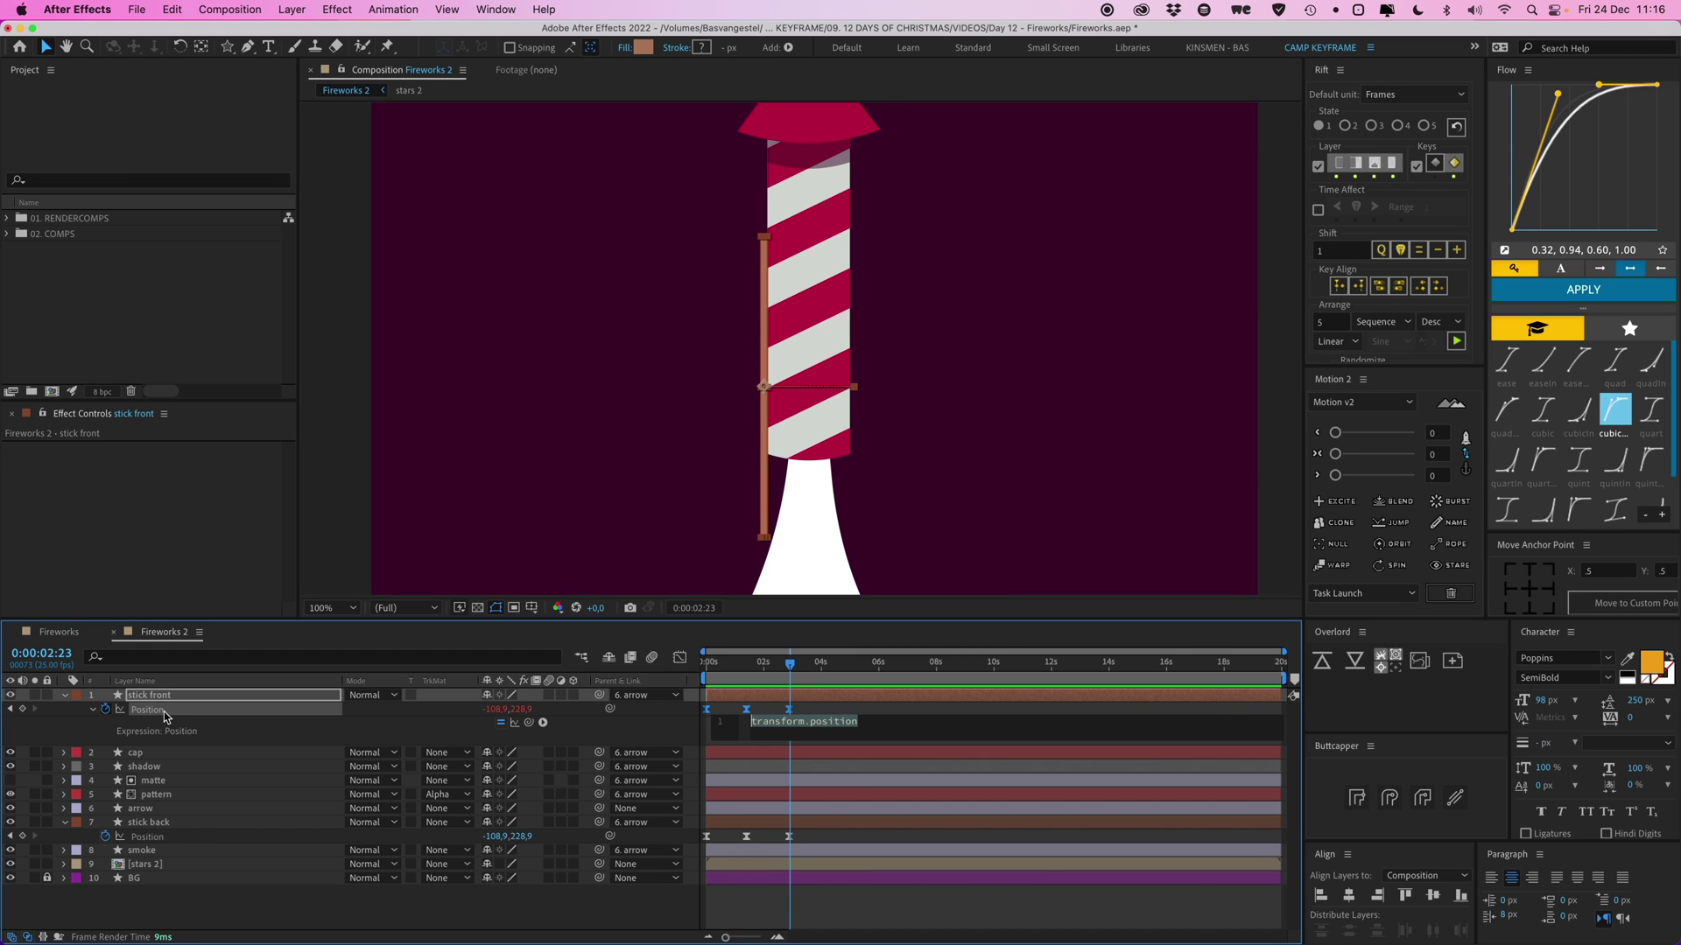
{"action": "type", "text": "loopOut()"}
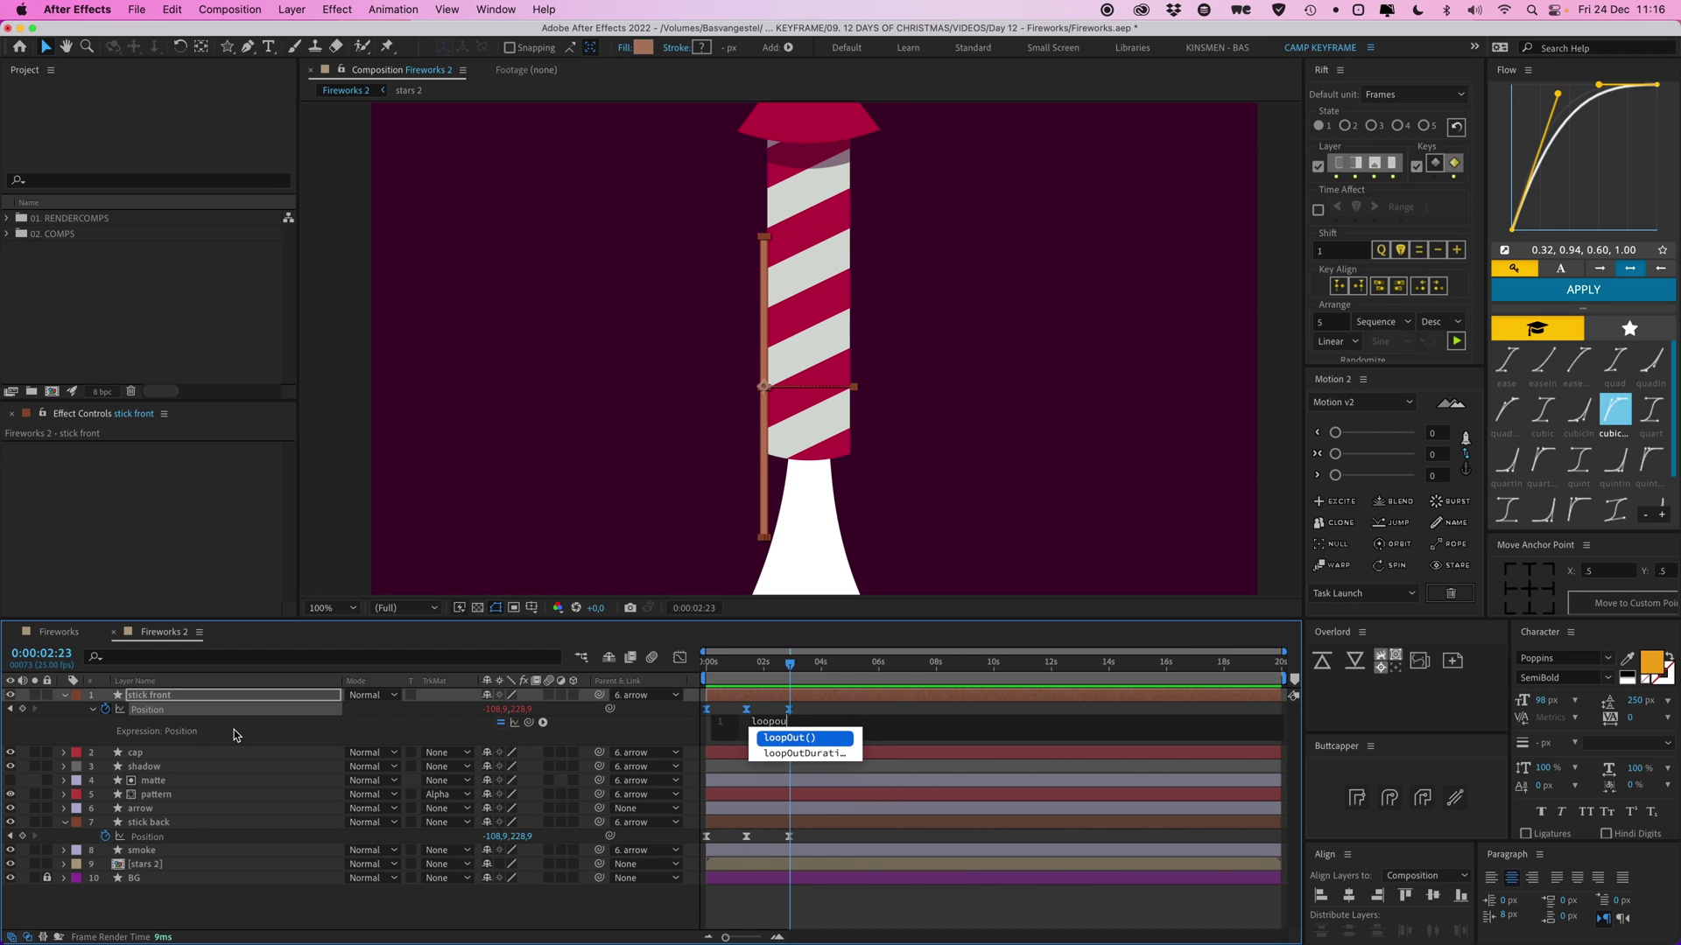
{"action": "key", "text": "Return"}
{"action": "key", "text": "super+a"}
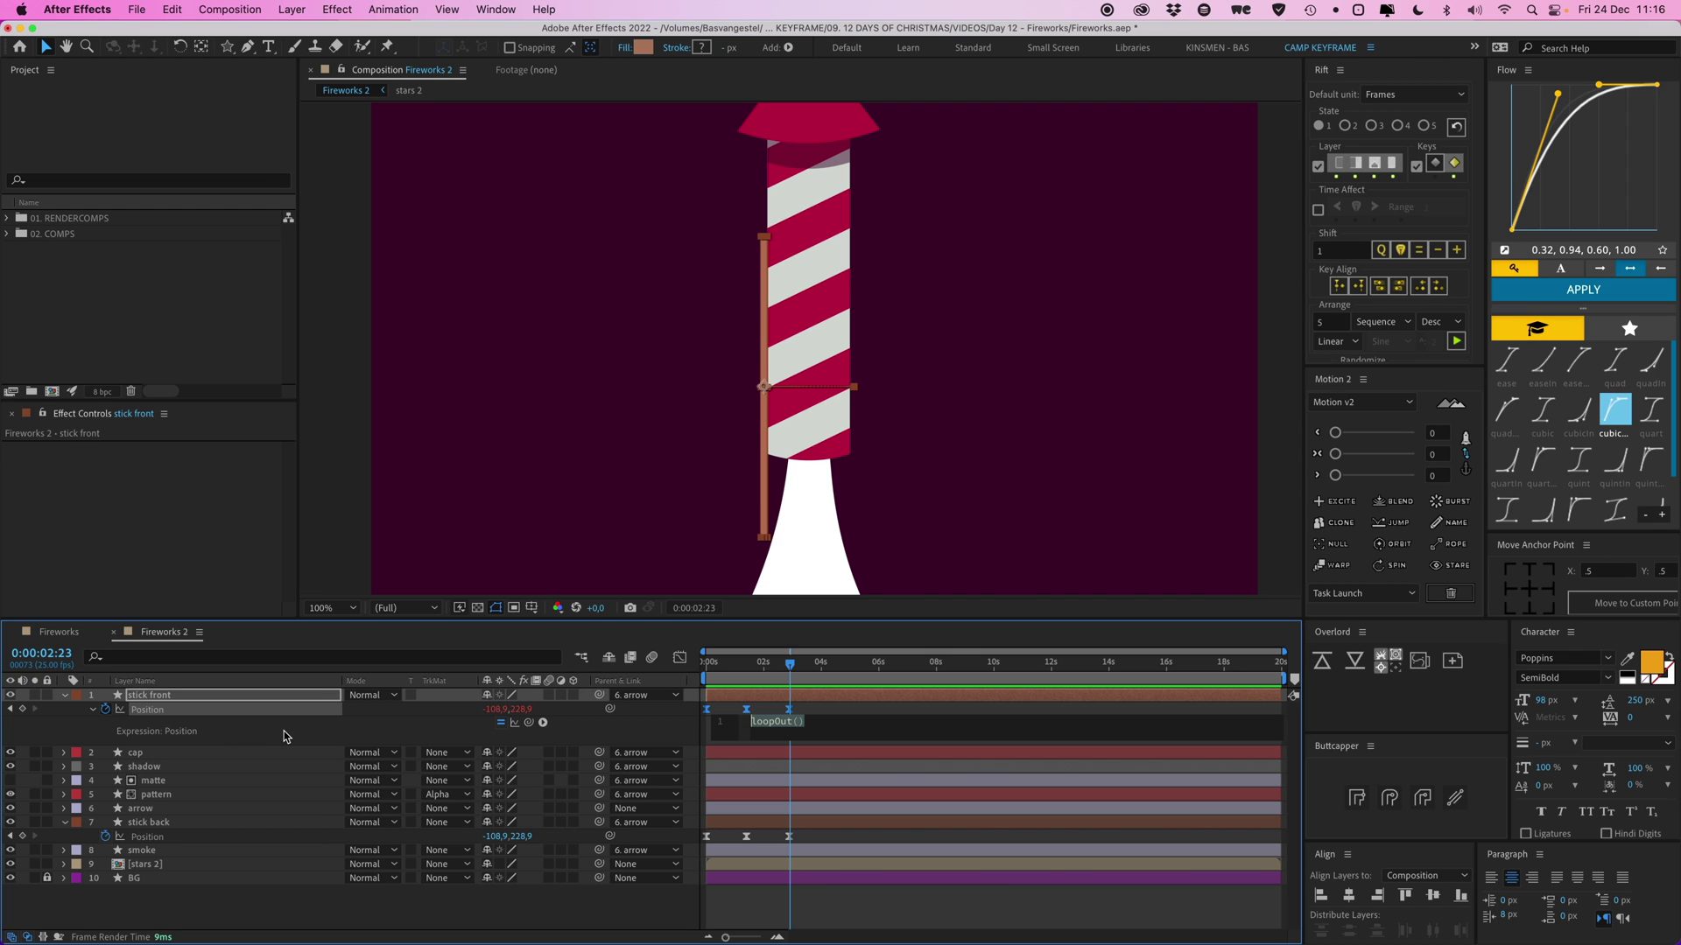
{"action": "left_click", "coordinate": [813, 710]}
Paste loopOut() into stick back's Position expression and preview the looping swing
{"action": "left_click", "coordinate": [105, 837], "text": "alt"}
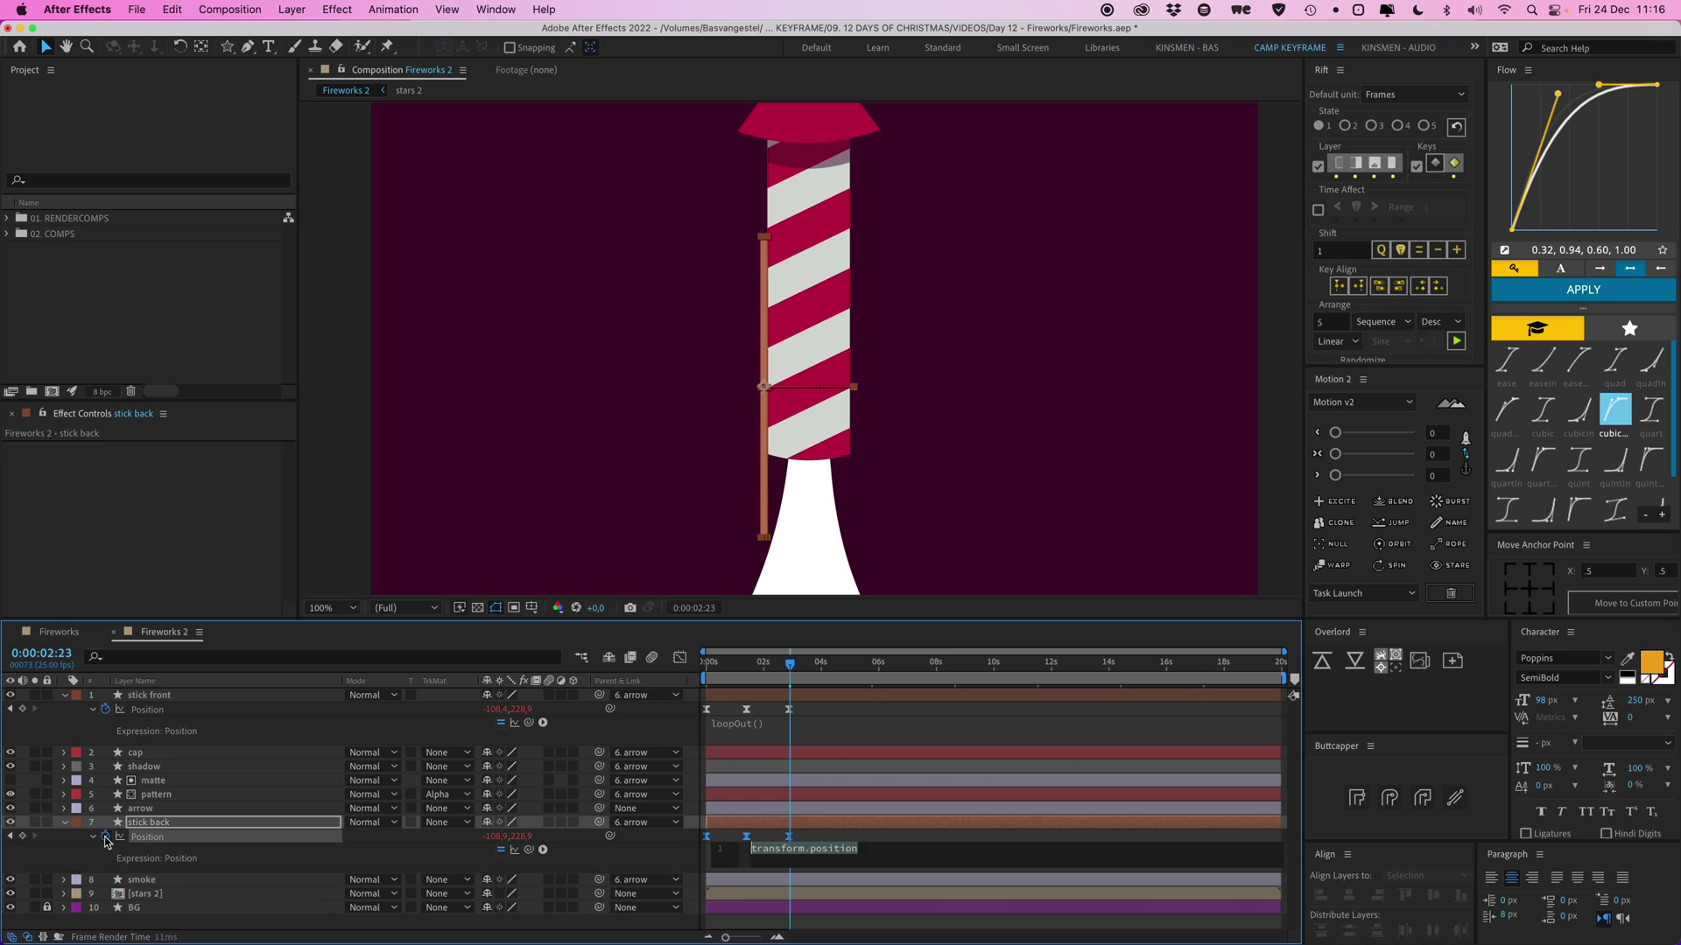
{"action": "key", "text": "super+v"}
{"action": "left_click", "coordinate": [822, 707]}
{"action": "left_click_drag", "start_coordinate": [790, 666], "coordinate": [706, 657]}
{"action": "key", "text": "space"}
{"action": "key", "text": "comma"}
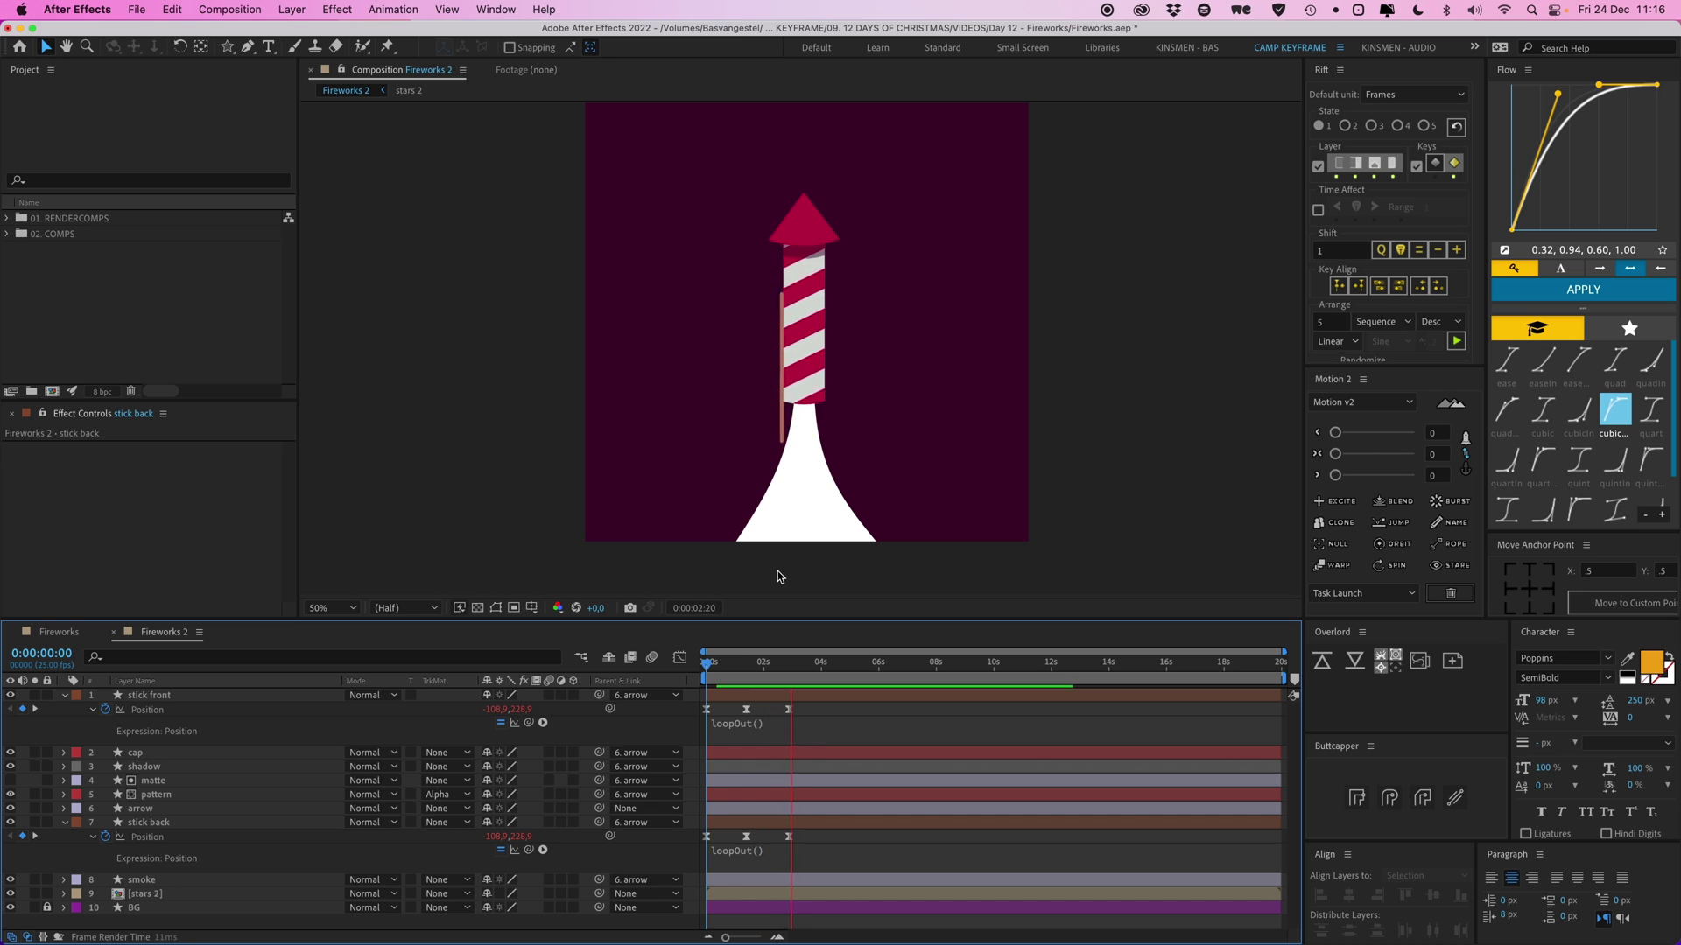
Select stick front at 0:00, reveal its 100% Opacity and start keyframing it
{"action": "scroll", "coordinate": [778, 571], "scroll_direction": "up", "scroll_amount": 2}
{"action": "left_click_drag", "start_coordinate": [859, 397], "coordinate": [850, 446]}
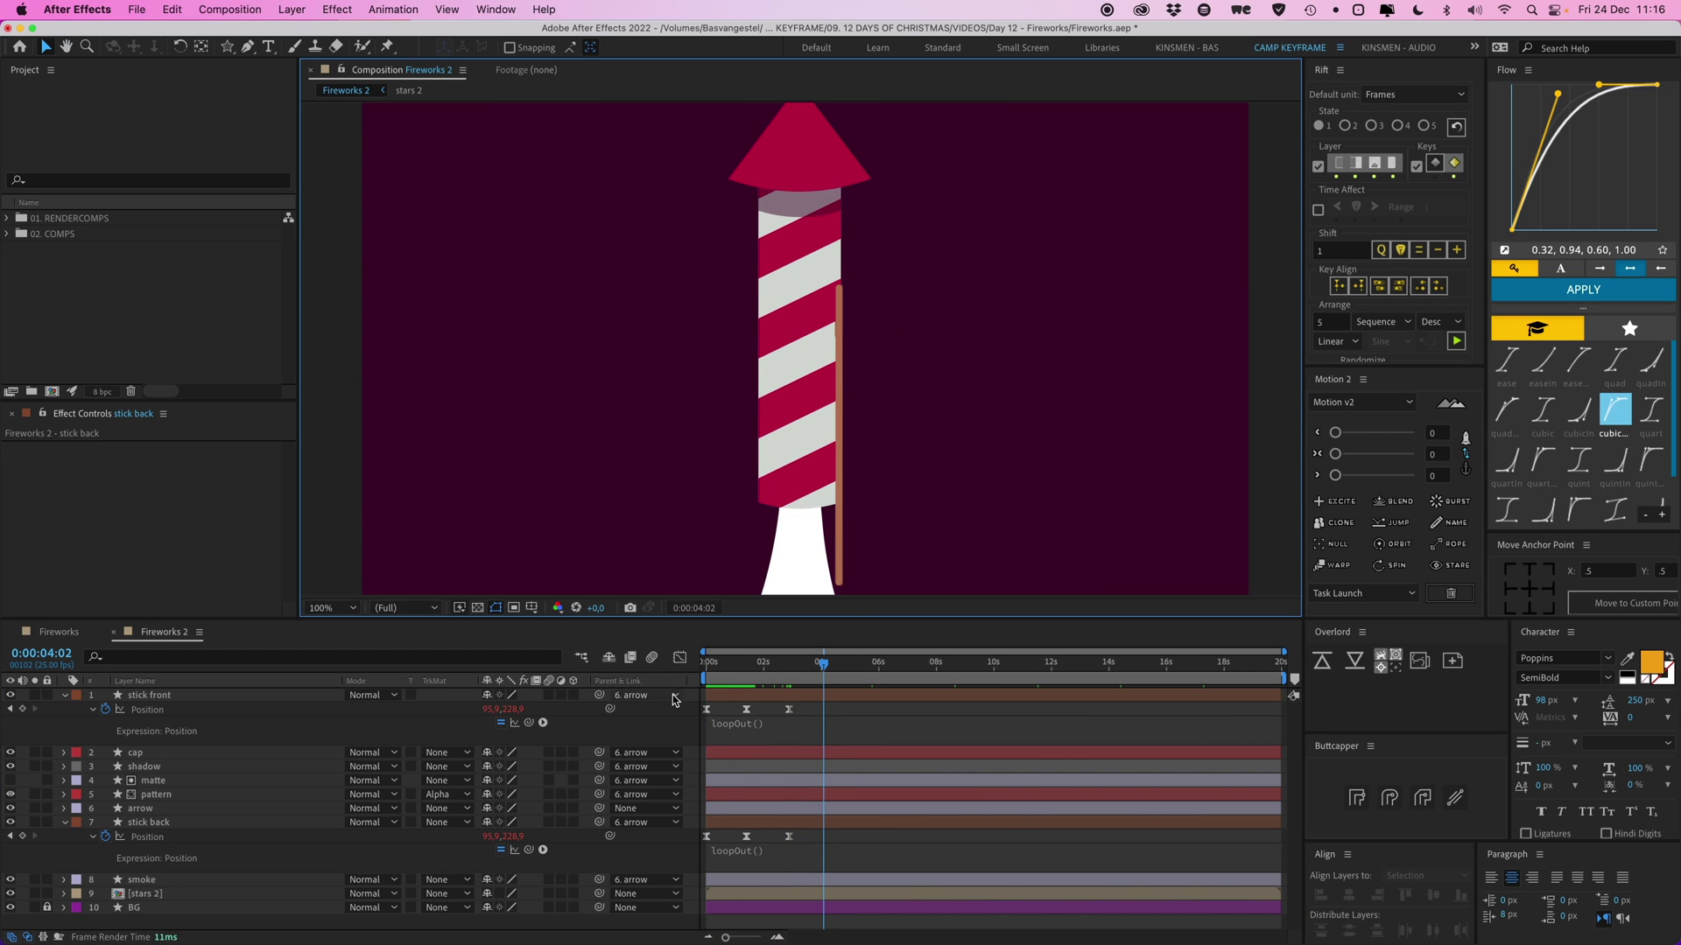
{"action": "left_click", "coordinate": [175, 697]}
{"action": "left_click_drag", "start_coordinate": [799, 674], "coordinate": [693, 680]}
{"action": "key", "text": "shift+t"}
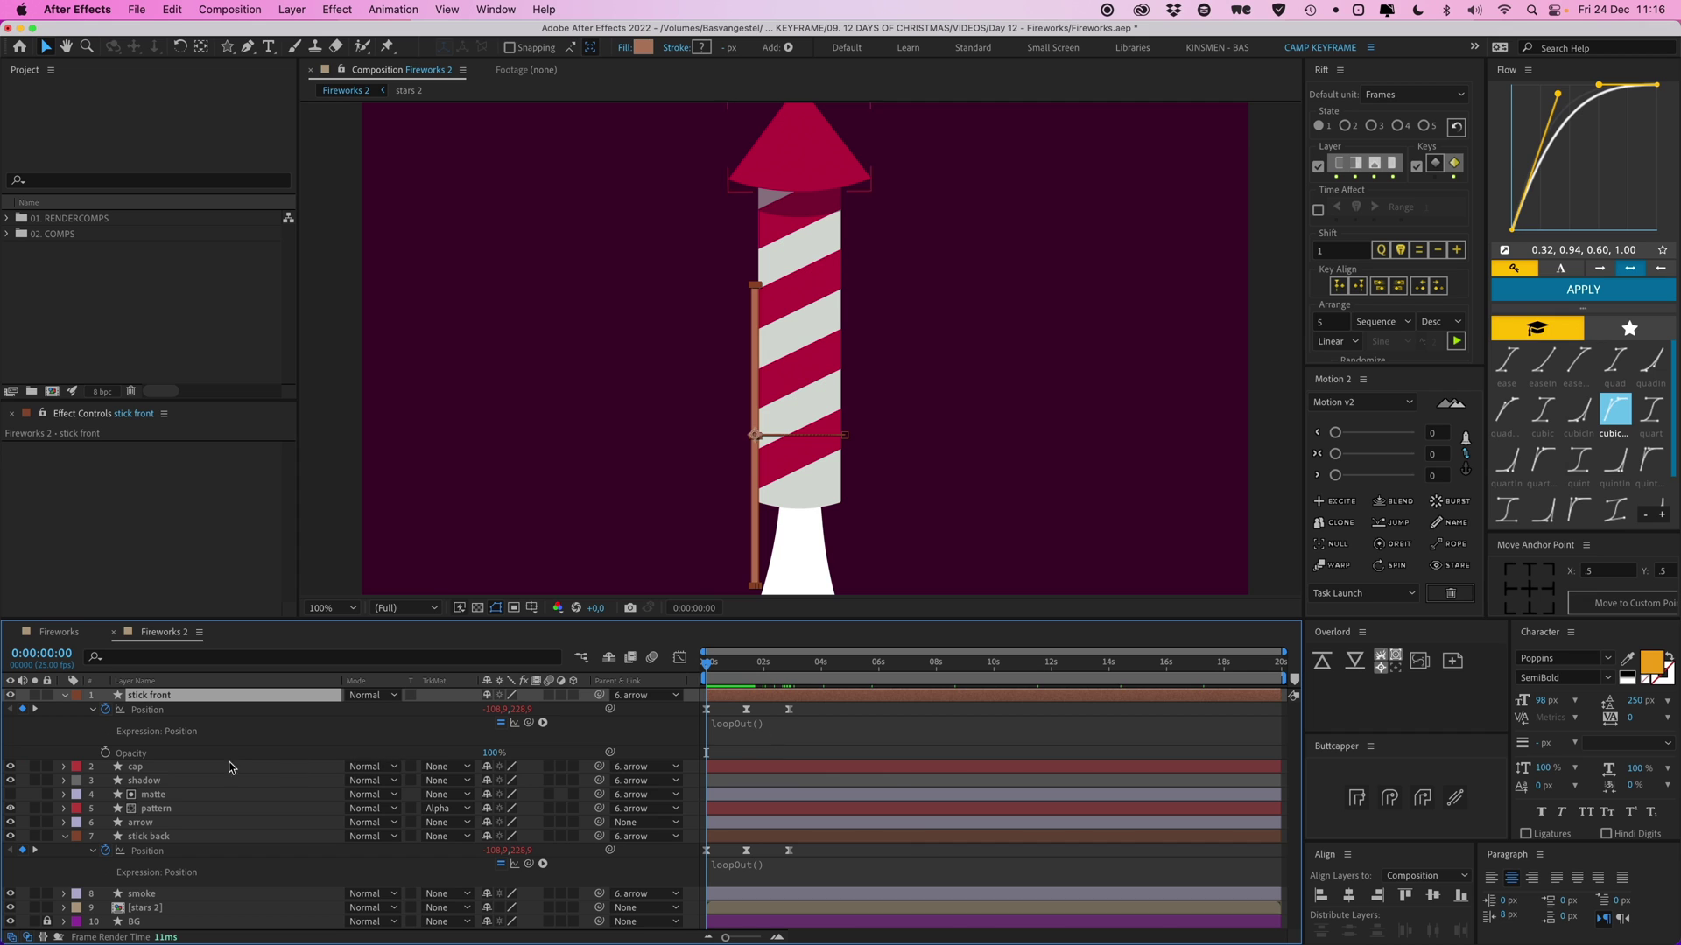
{"action": "left_click", "coordinate": [105, 753]}
Keyframe stick front's Opacity to 0% at 1:10 and 100% at 2:22
{"action": "left_click_drag", "start_coordinate": [735, 670], "coordinate": [745, 670]}
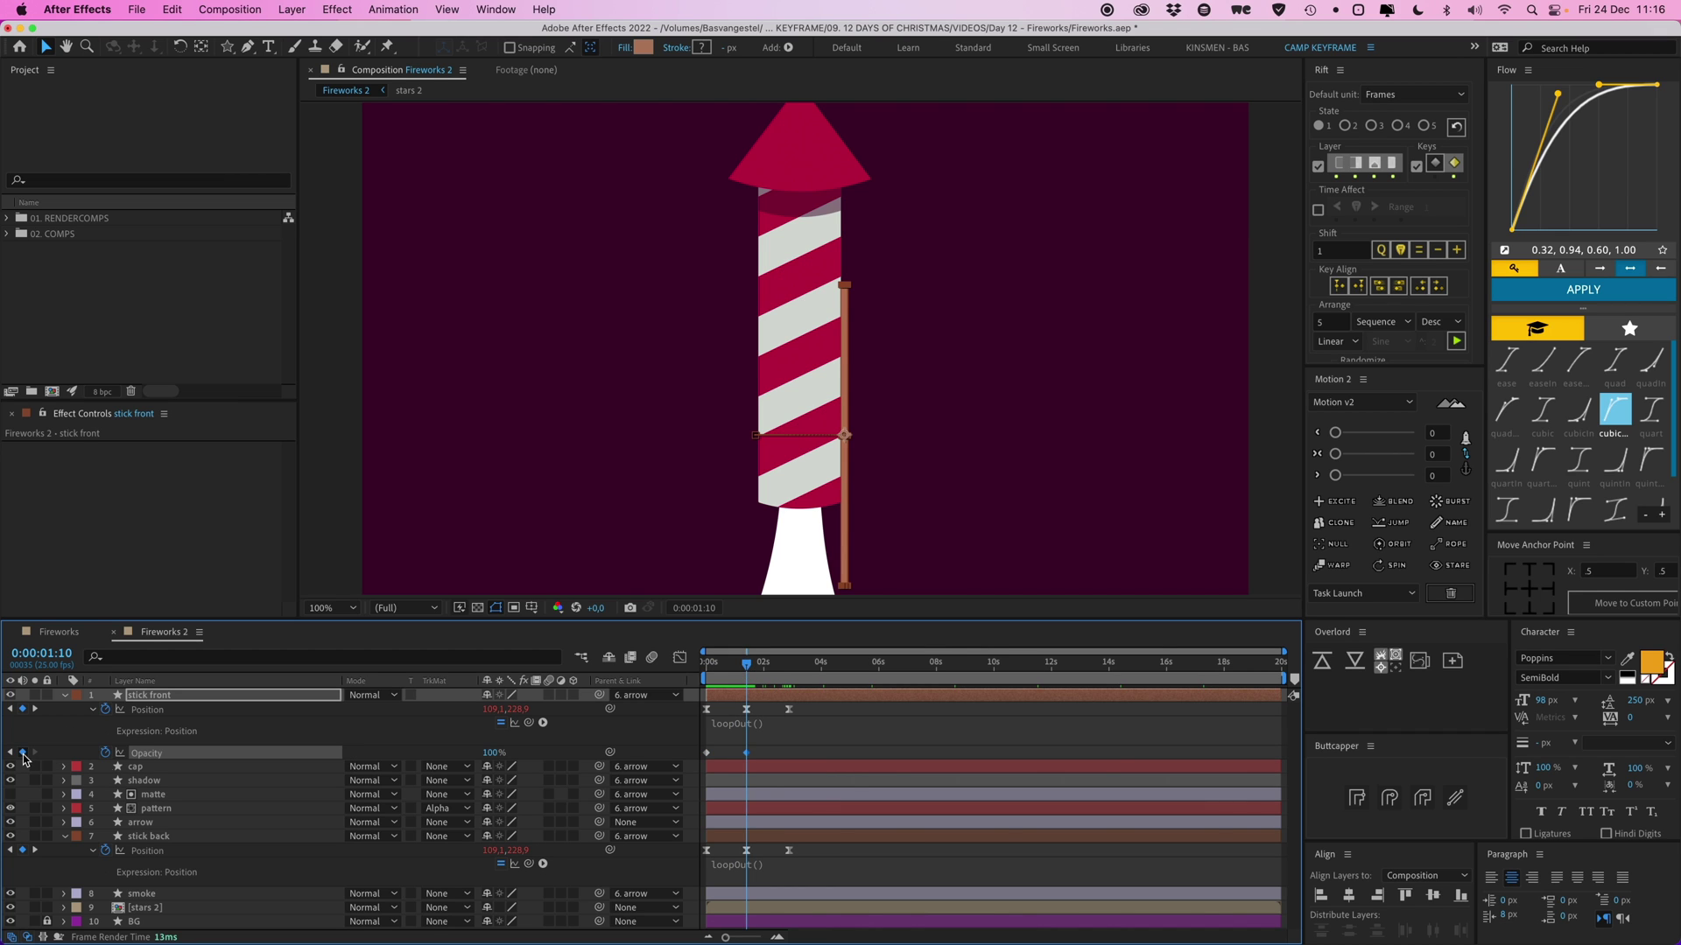
{"action": "left_click", "coordinate": [787, 671]}
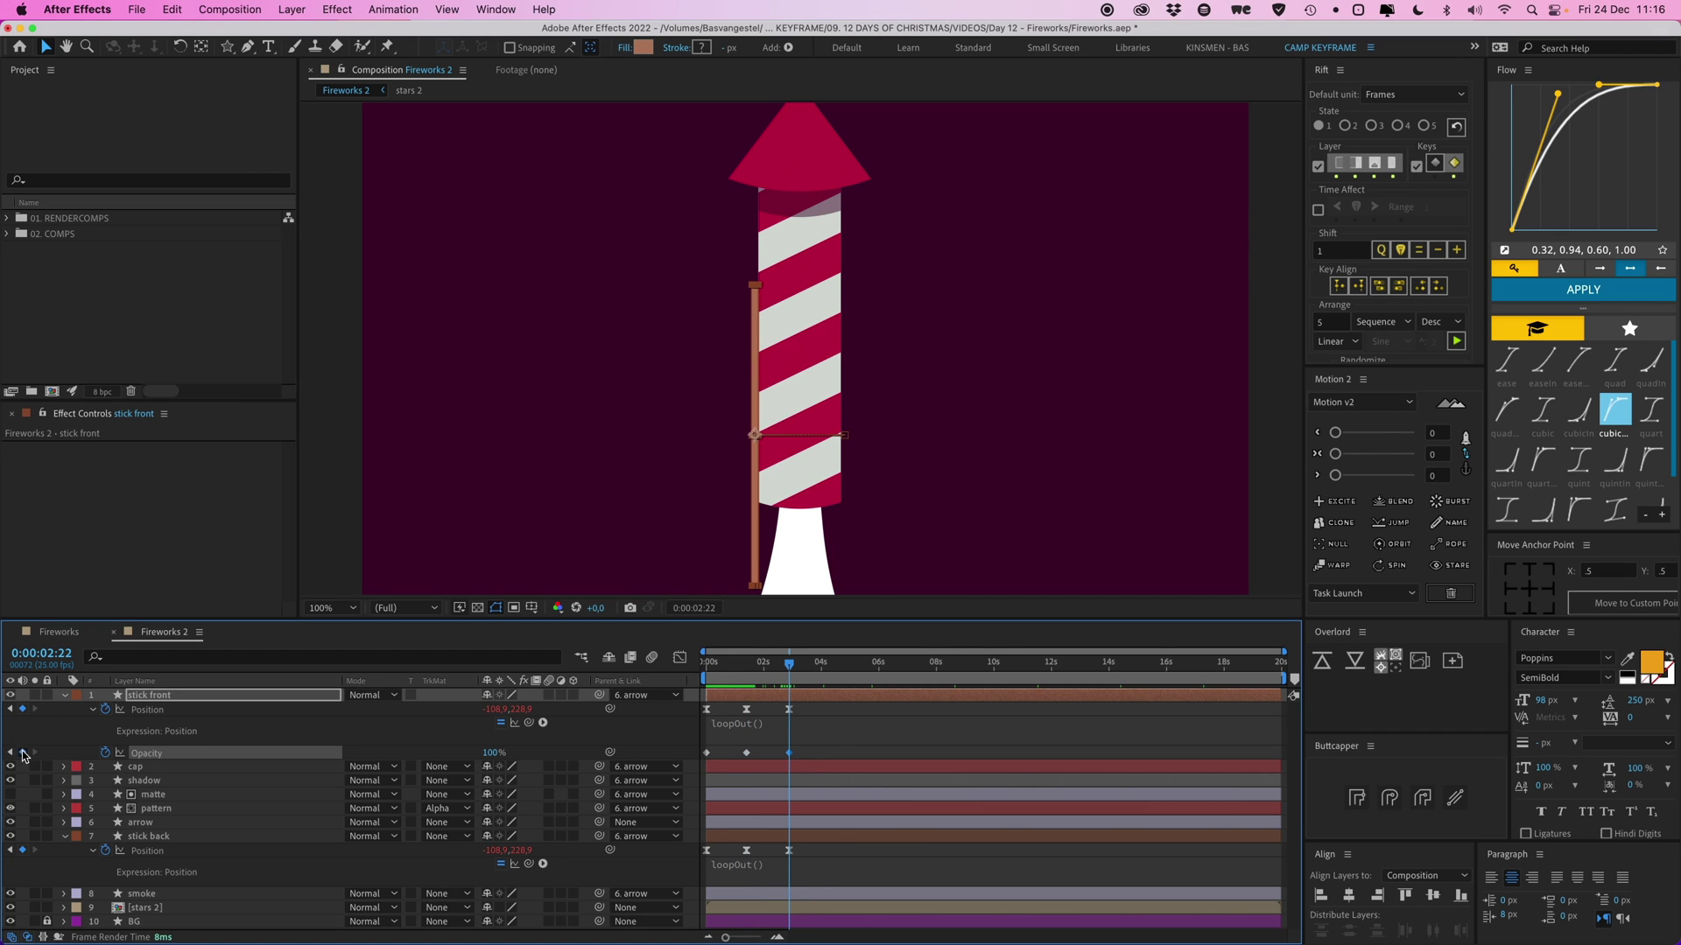
{"action": "left_click_drag", "start_coordinate": [766, 663], "coordinate": [755, 666]}
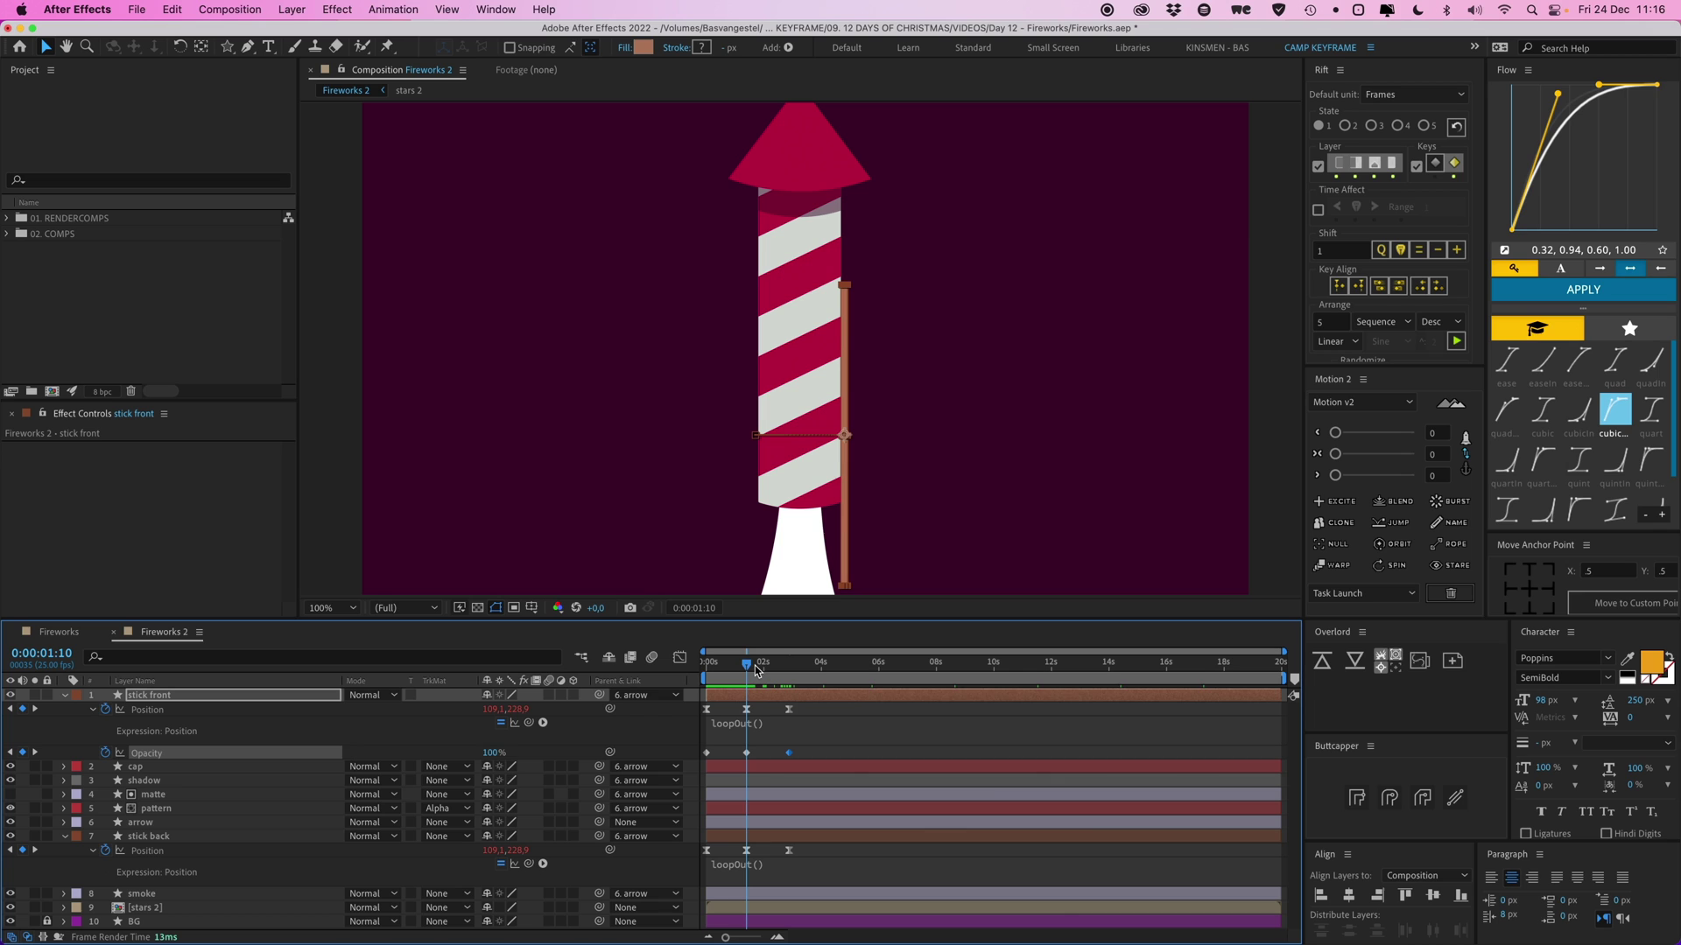
{"action": "left_click", "coordinate": [489, 753]}
{"action": "type", "text": "0"}
{"action": "key", "text": "Return"}
{"action": "mouse_move", "coordinate": [746, 670]}
{"action": "left_mouse_down"}
{"action": "mouse_move", "coordinate": [782, 671]}
{"action": "mouse_move", "coordinate": [723, 663]}
{"action": "left_mouse_up"}
Convert the three Opacity keyframes to hold keyframes and check the stick vanishing at 1:10
{"action": "left_click", "coordinate": [798, 753]}
{"action": "left_click_drag", "start_coordinate": [811, 751], "coordinate": [697, 769]}
{"action": "right_click", "coordinate": [707, 753]}
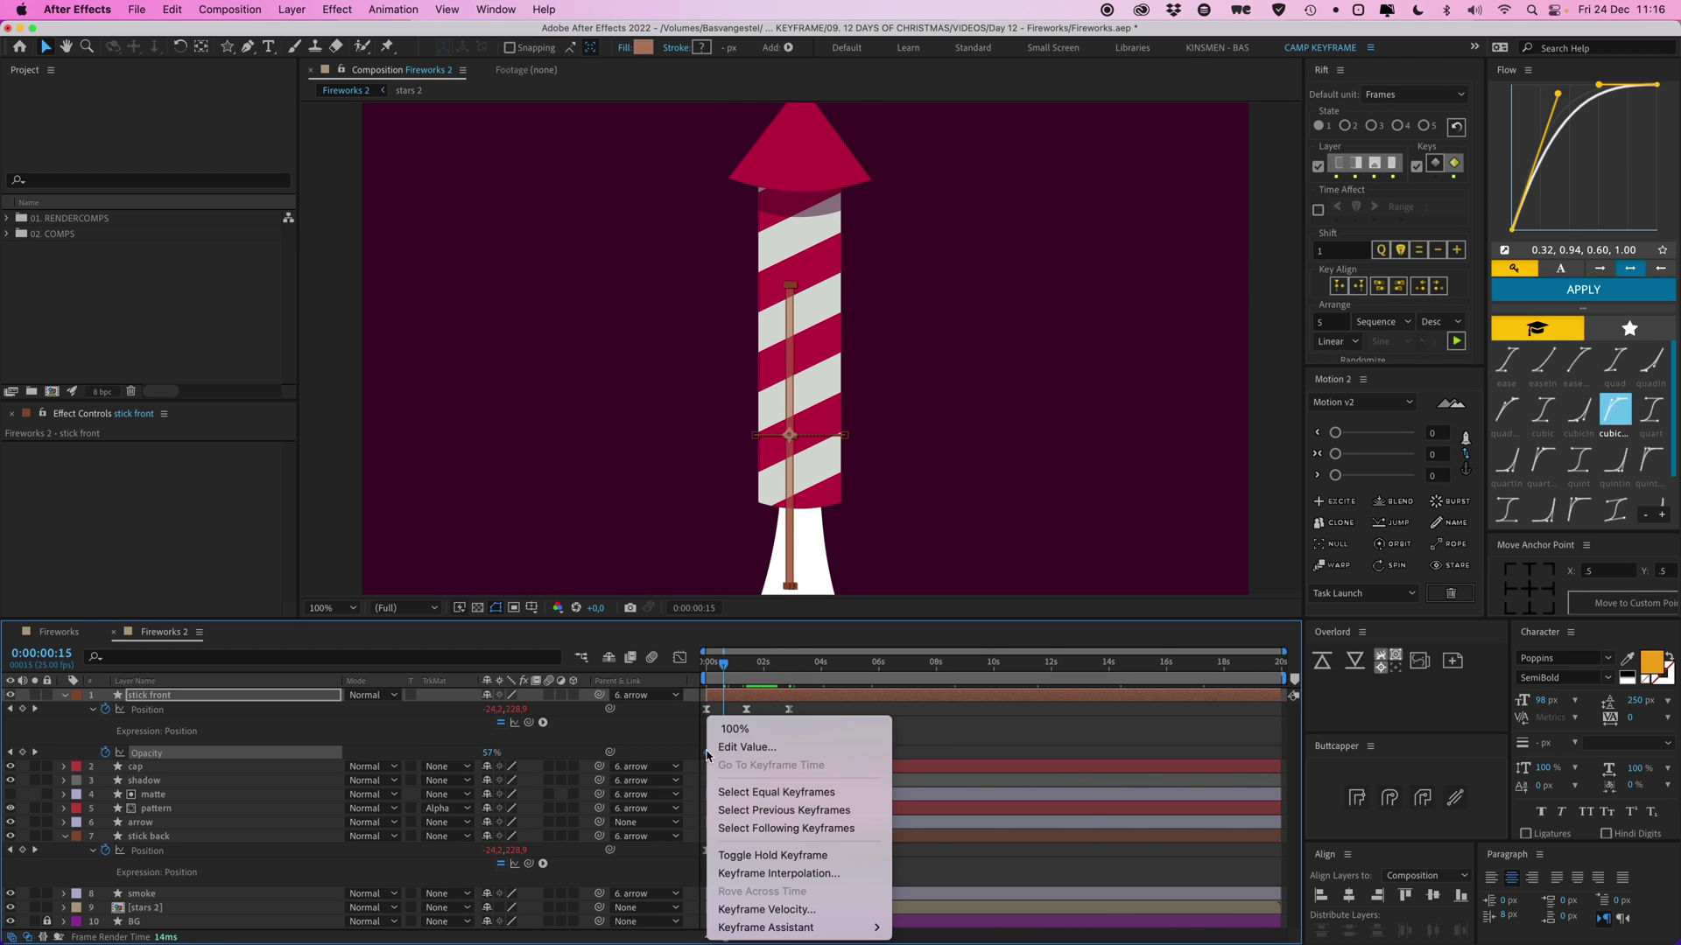
{"action": "left_click", "coordinate": [774, 855]}
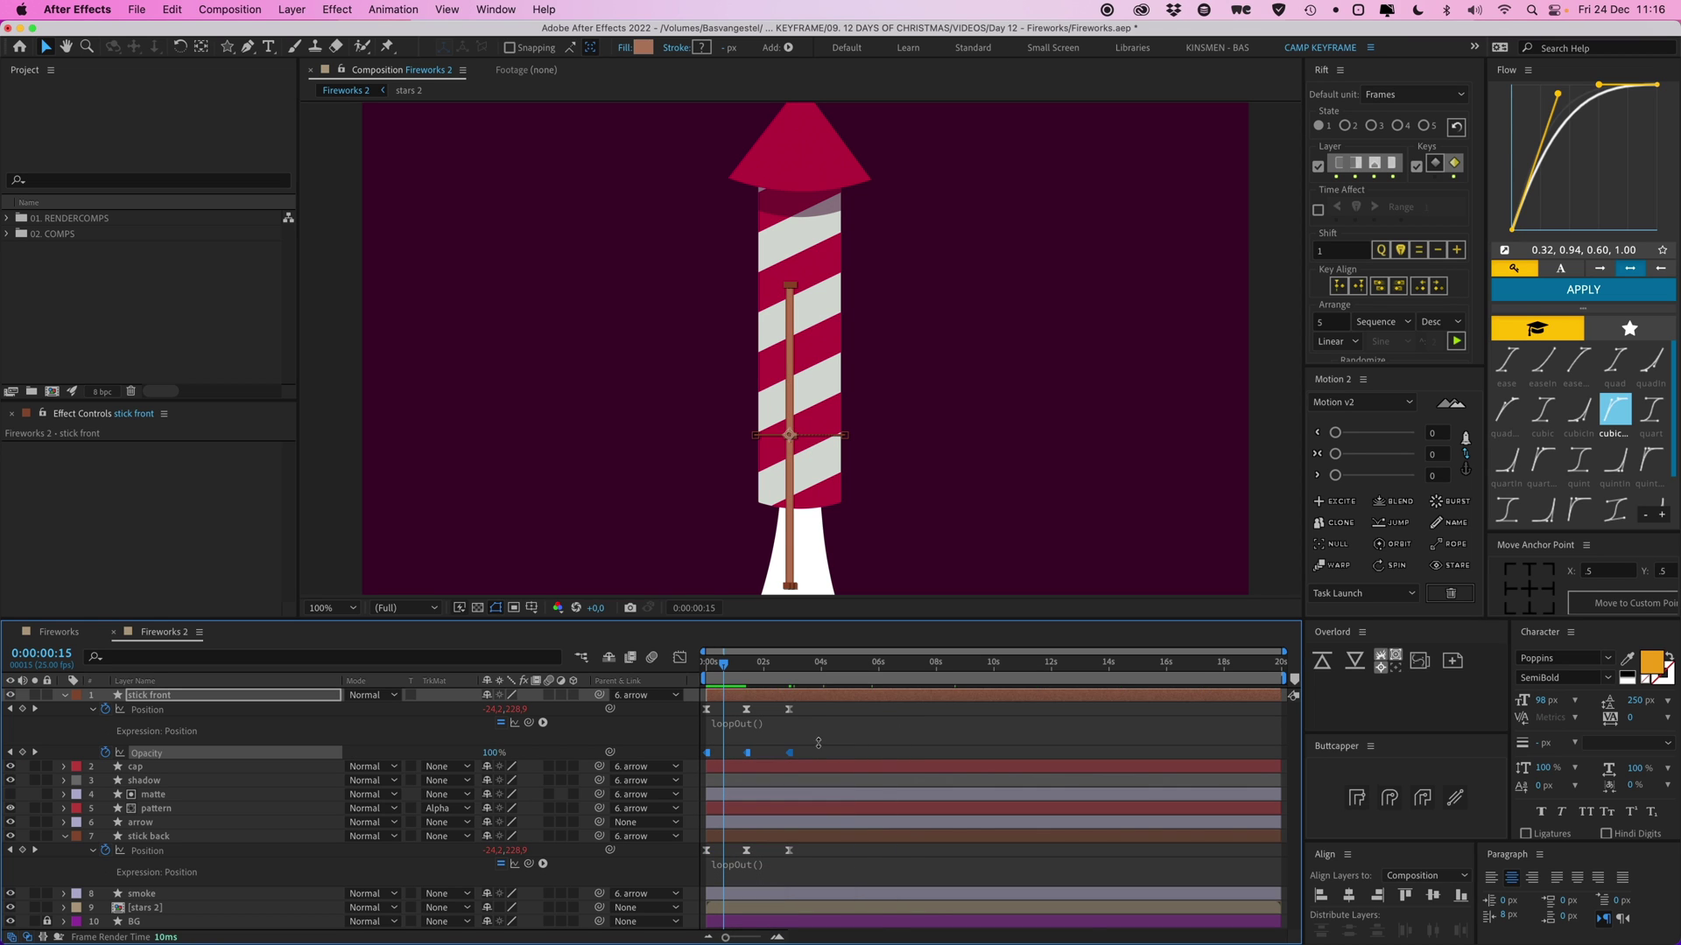
{"action": "left_click", "coordinate": [776, 937]}
{"action": "left_click_drag", "start_coordinate": [776, 666], "coordinate": [869, 672]}
{"action": "left_click", "coordinate": [867, 754]}
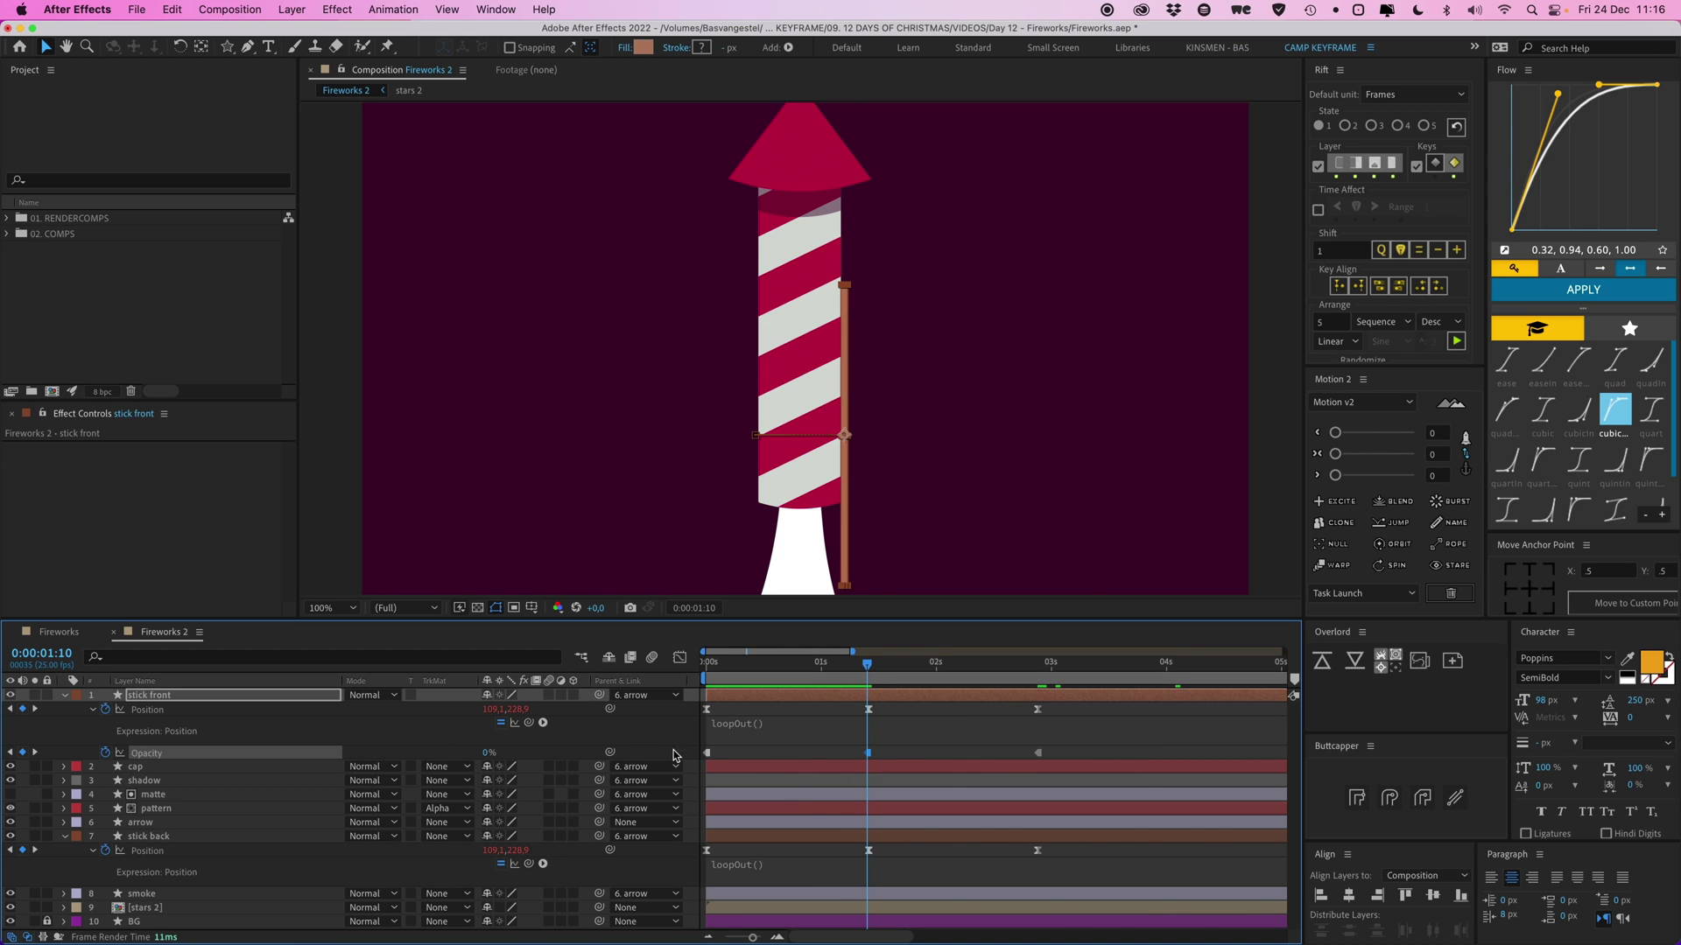
{"action": "left_click", "coordinate": [858, 668]}
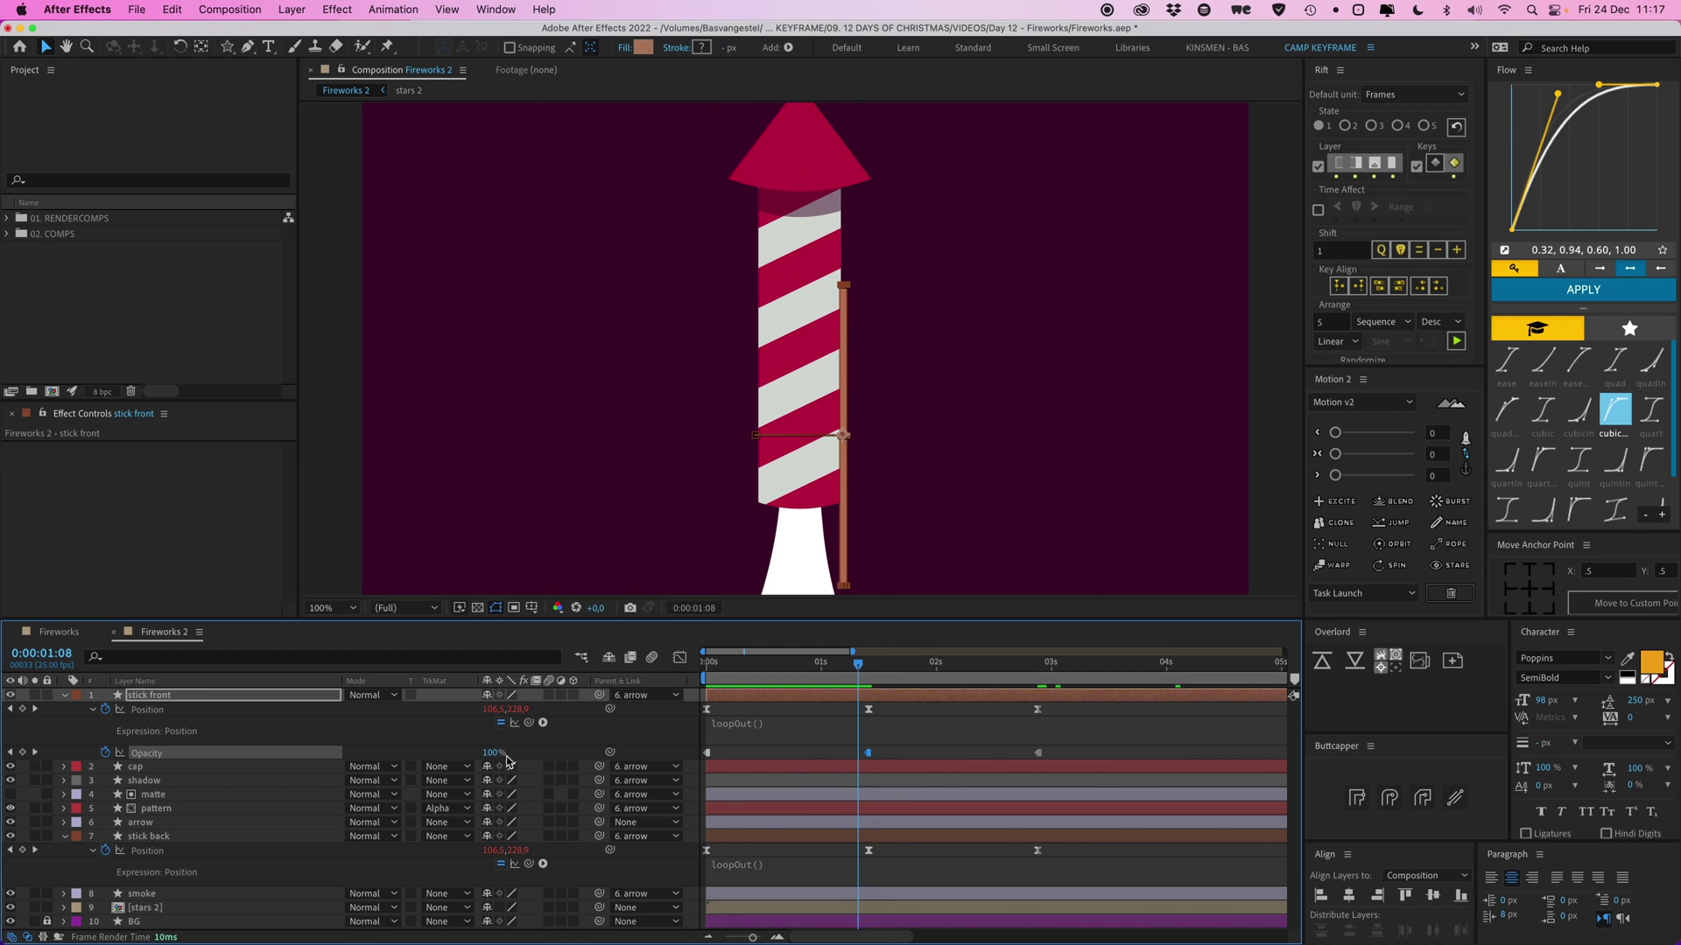
{"action": "left_click_drag", "start_coordinate": [865, 663], "coordinate": [1039, 668]}
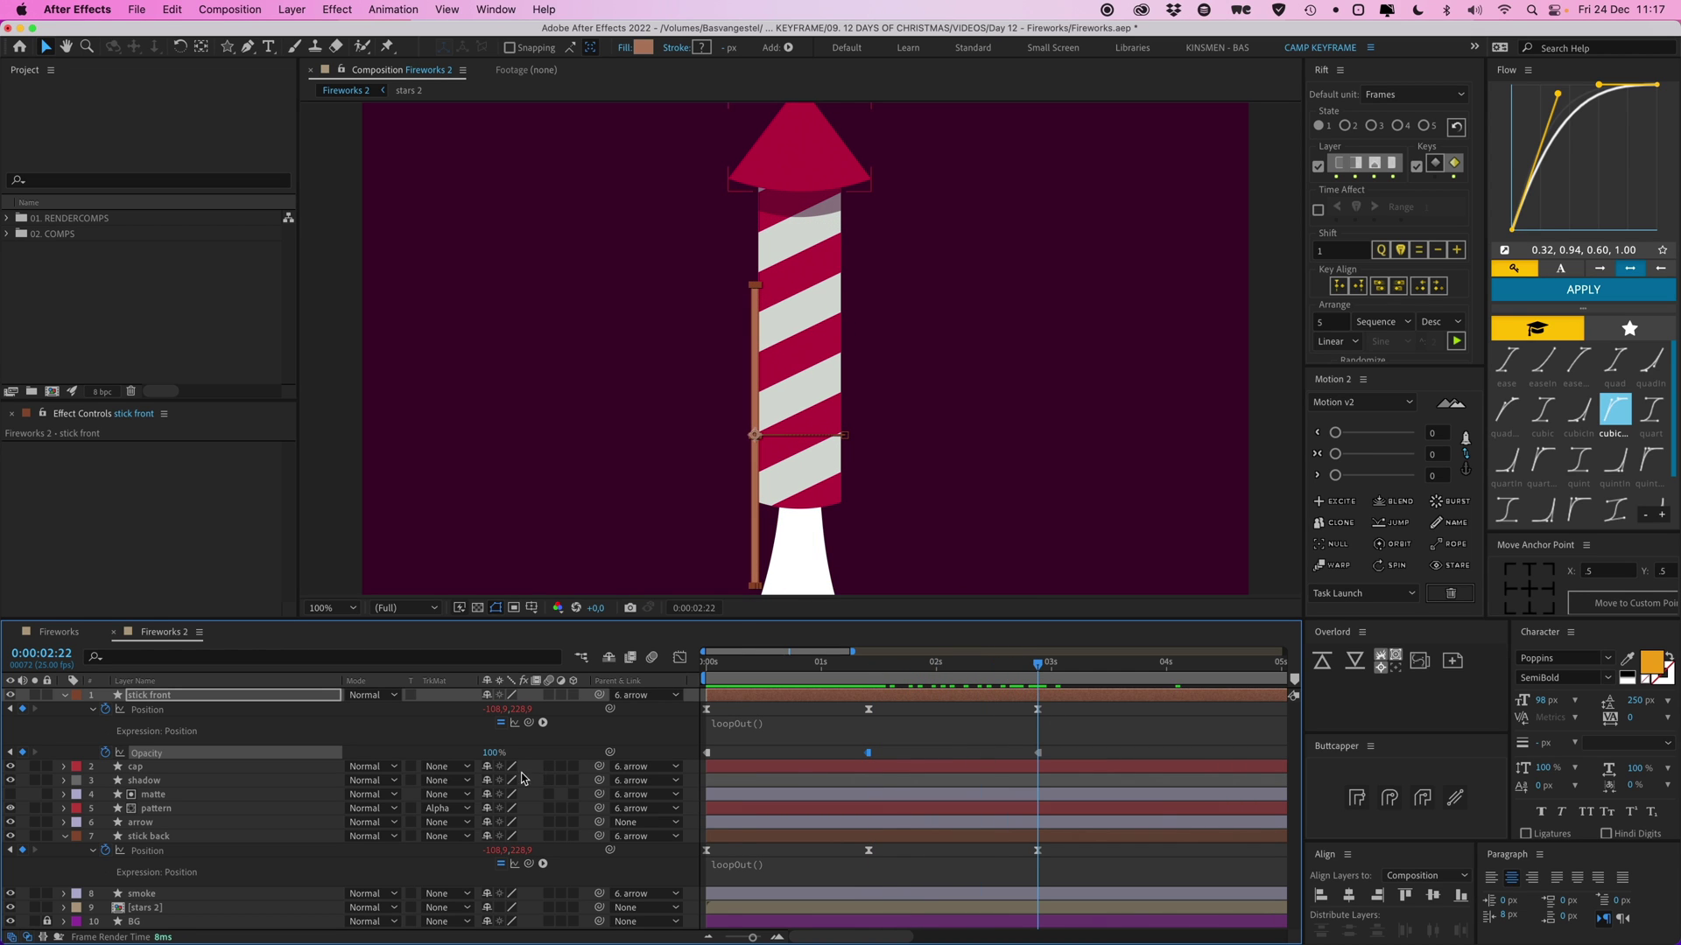
Paste loopOut() into stick front's Opacity expression
{"action": "left_click", "coordinate": [735, 722]}
{"action": "key", "text": "super+c"}
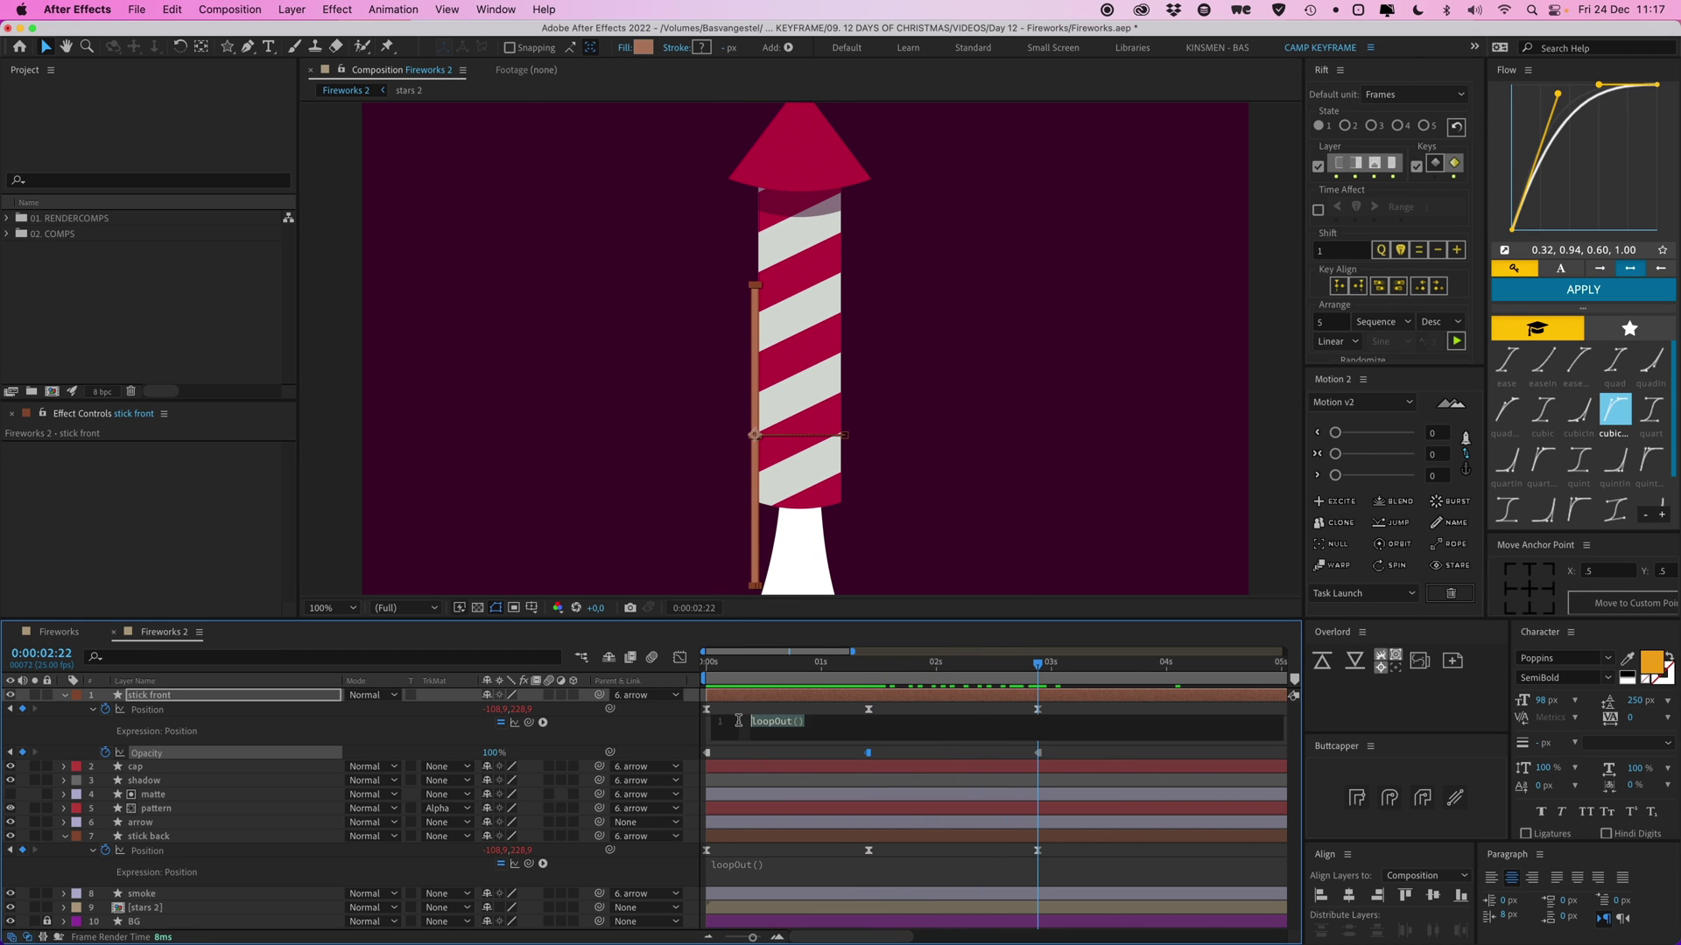
{"action": "left_click", "coordinate": [742, 714]}
{"action": "left_click", "coordinate": [105, 754], "text": "alt"}
{"action": "key", "text": "super+v"}
Commit the Opacity loopOut() expression and preview the looping flicker
{"action": "left_click", "coordinate": [906, 536]}
{"action": "key", "text": "comma"}
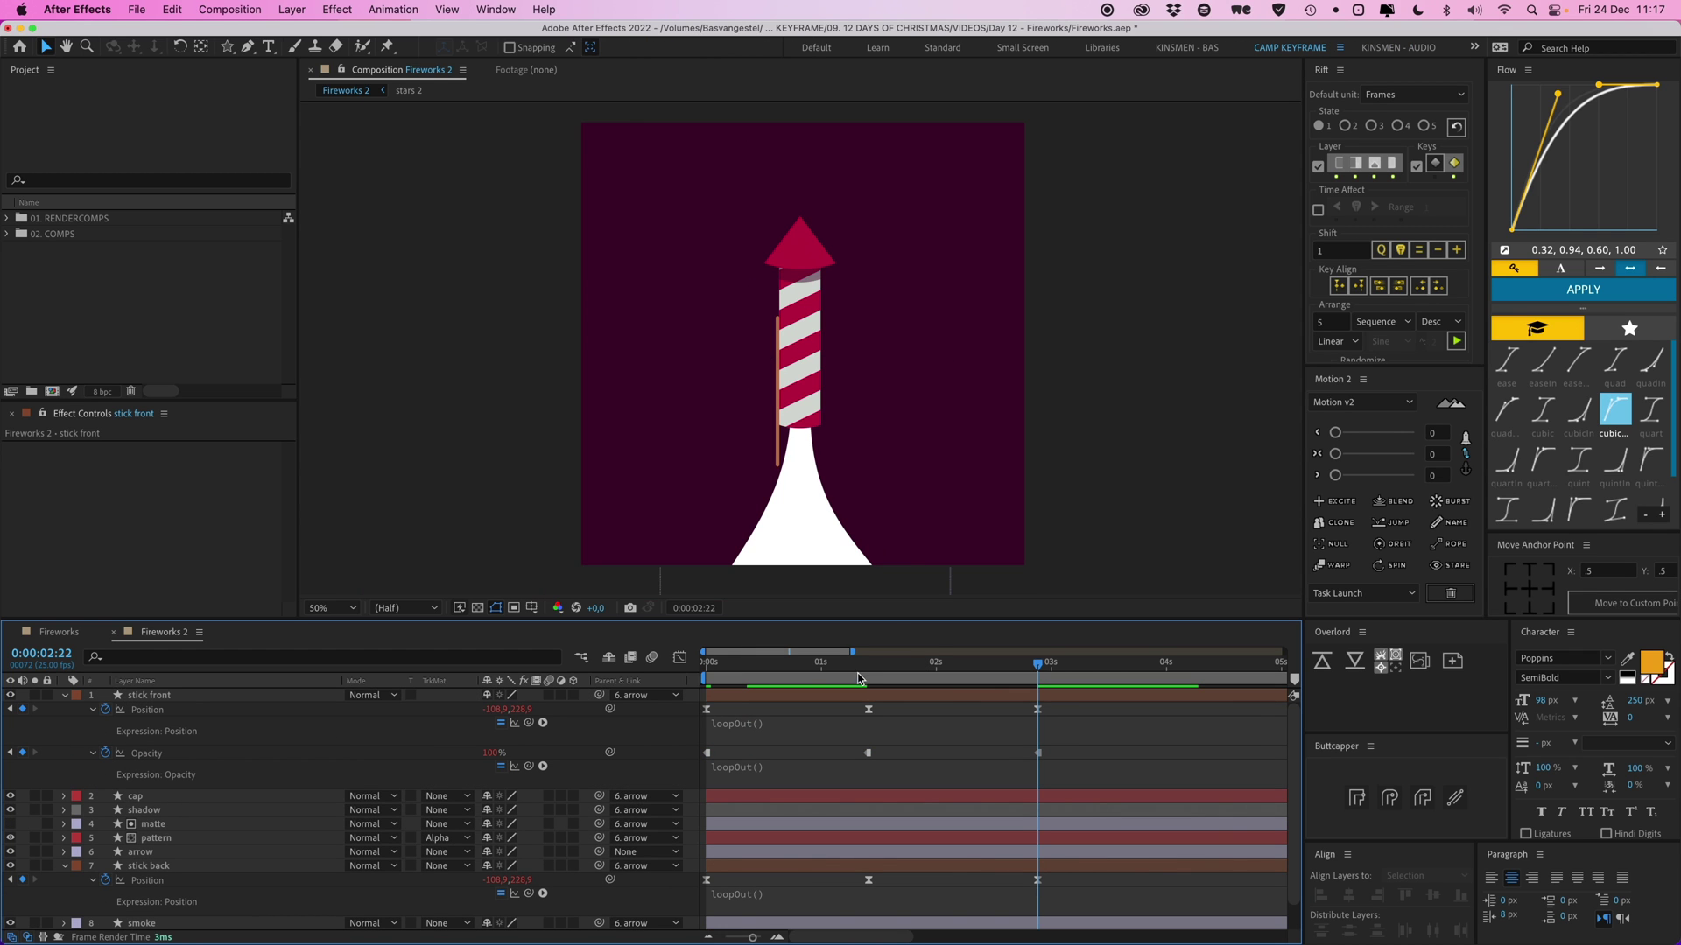
{"action": "key", "text": "Home"}
{"action": "key", "text": "space"}
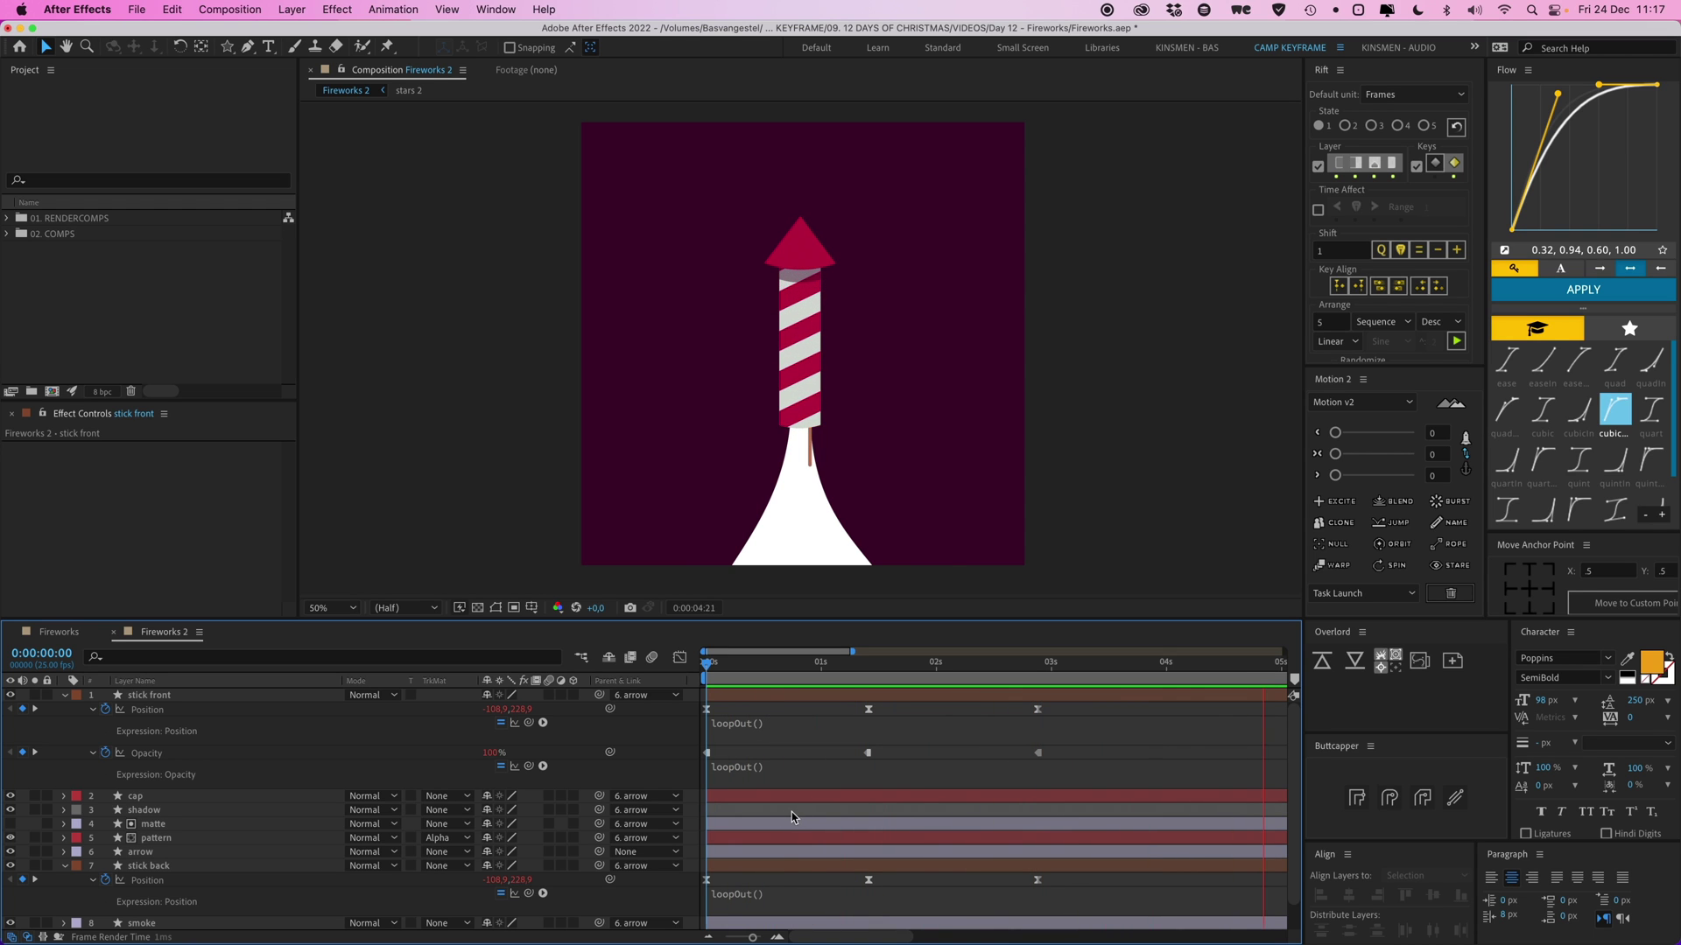
{"action": "key", "text": "u"}
Move the smoke layer above stick back and scrub to 1:14 to check
{"action": "left_click", "coordinate": [341, 793]}
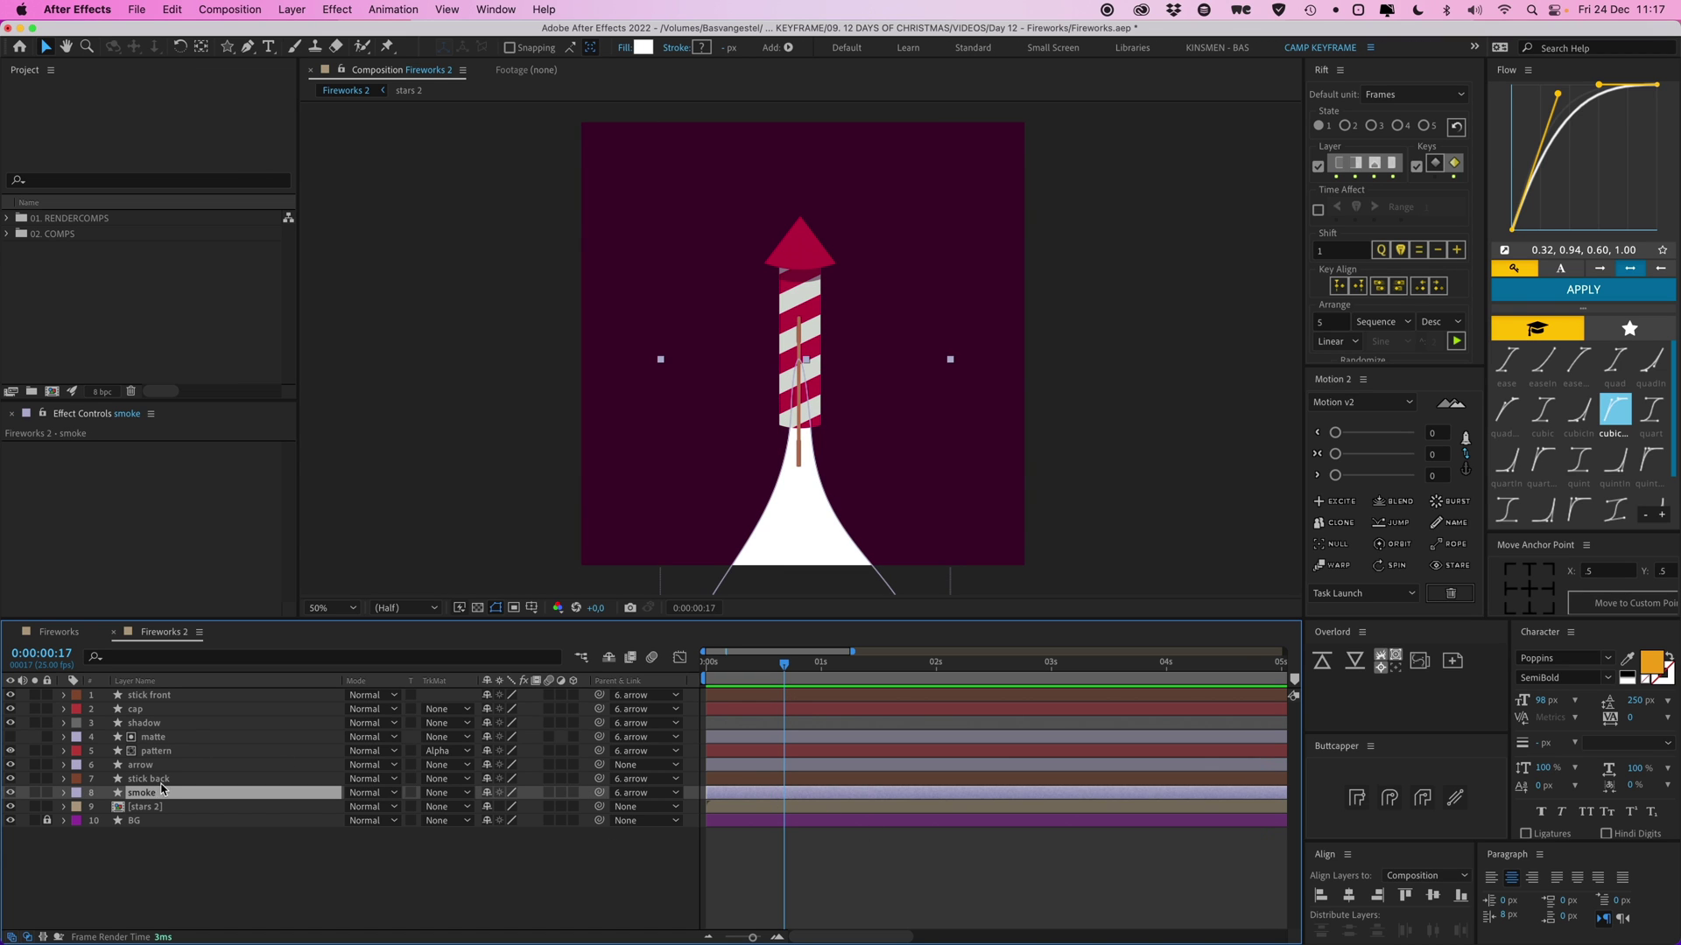
{"action": "left_click_drag", "start_coordinate": [151, 797], "coordinate": [151, 779]}
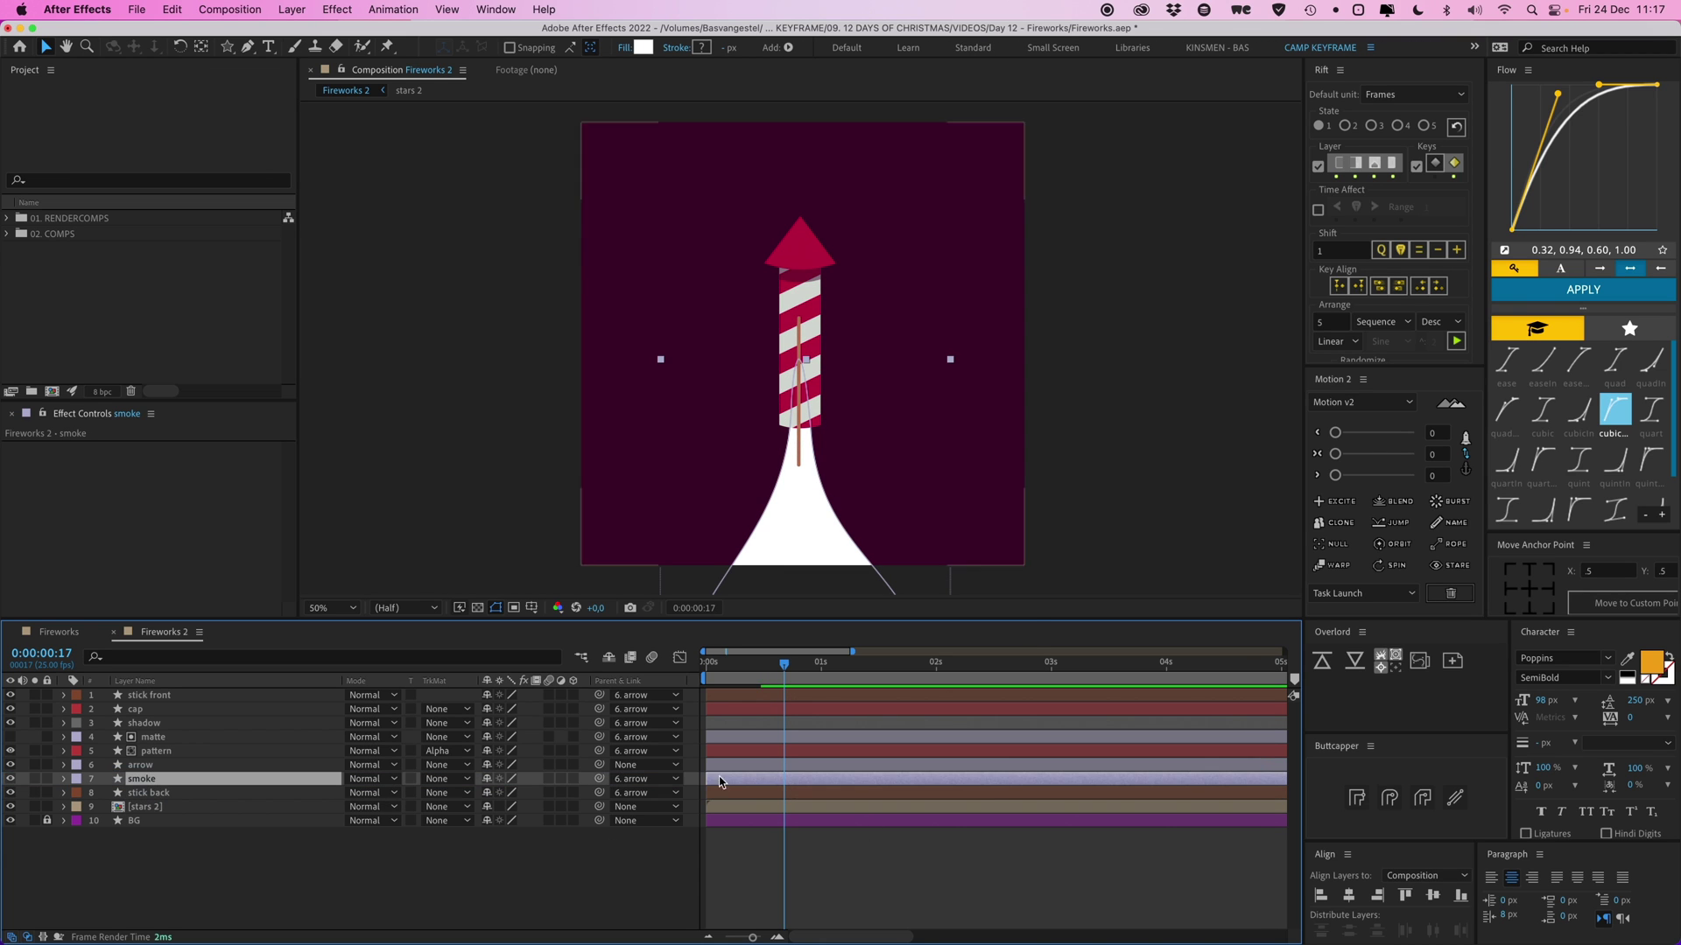
{"action": "left_click", "coordinate": [970, 843]}
{"action": "left_click_drag", "start_coordinate": [784, 668], "coordinate": [671, 663]}
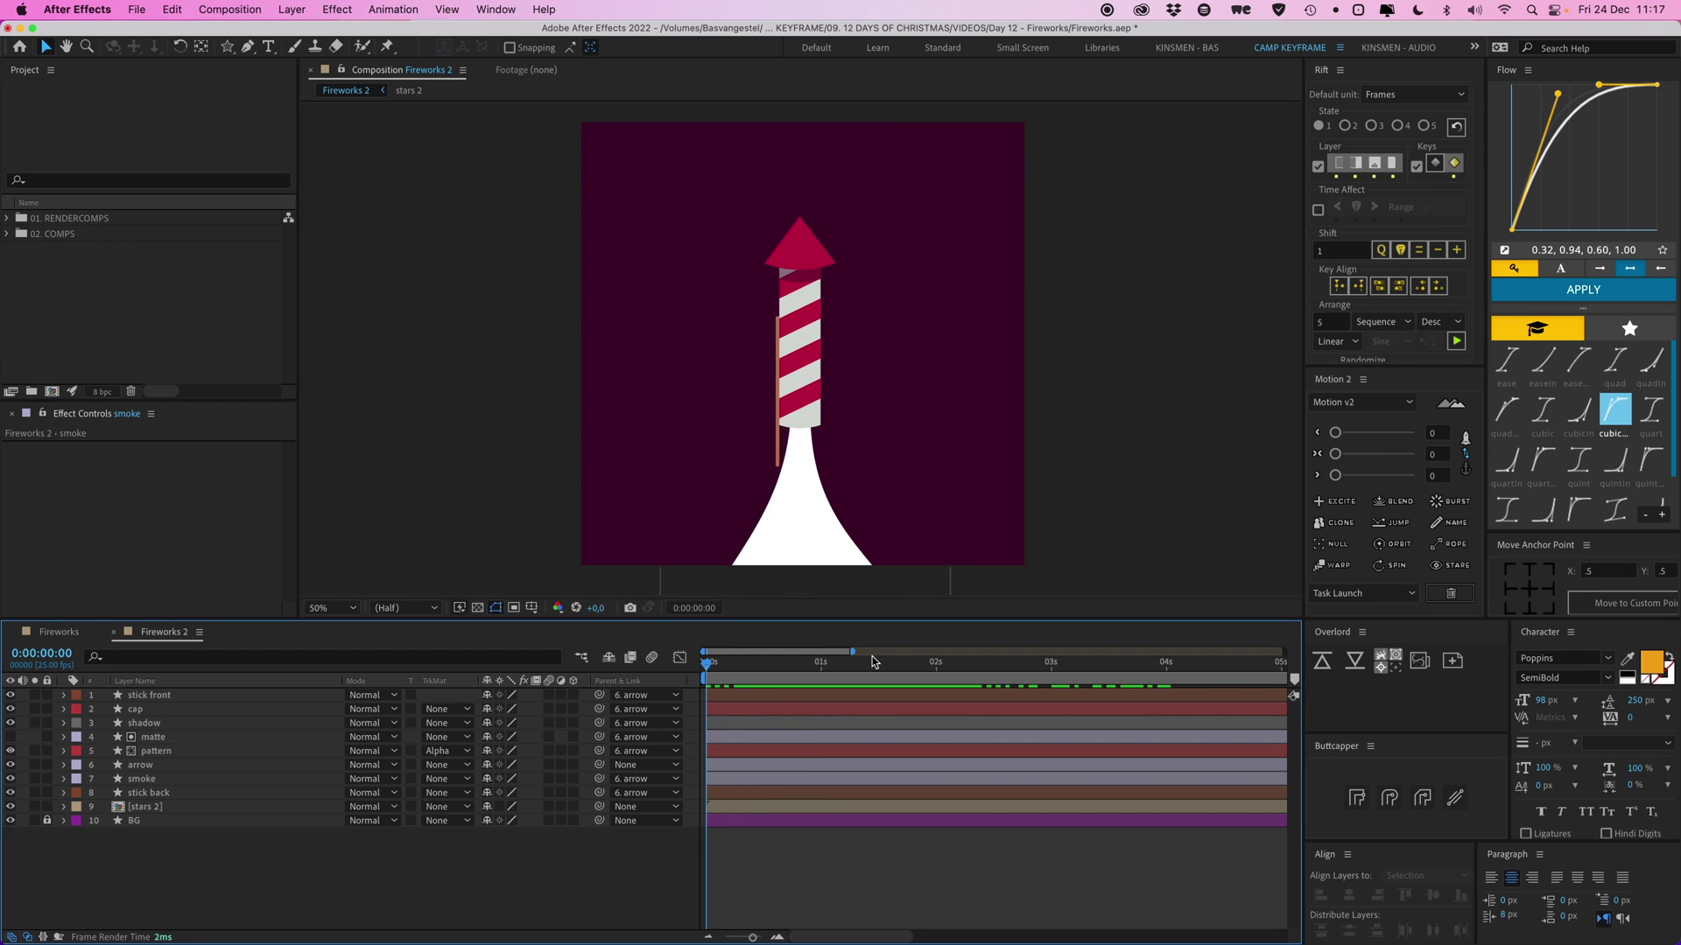
Try moving the smoke shape upward, then undo the move
{"action": "left_click", "coordinate": [144, 779]}
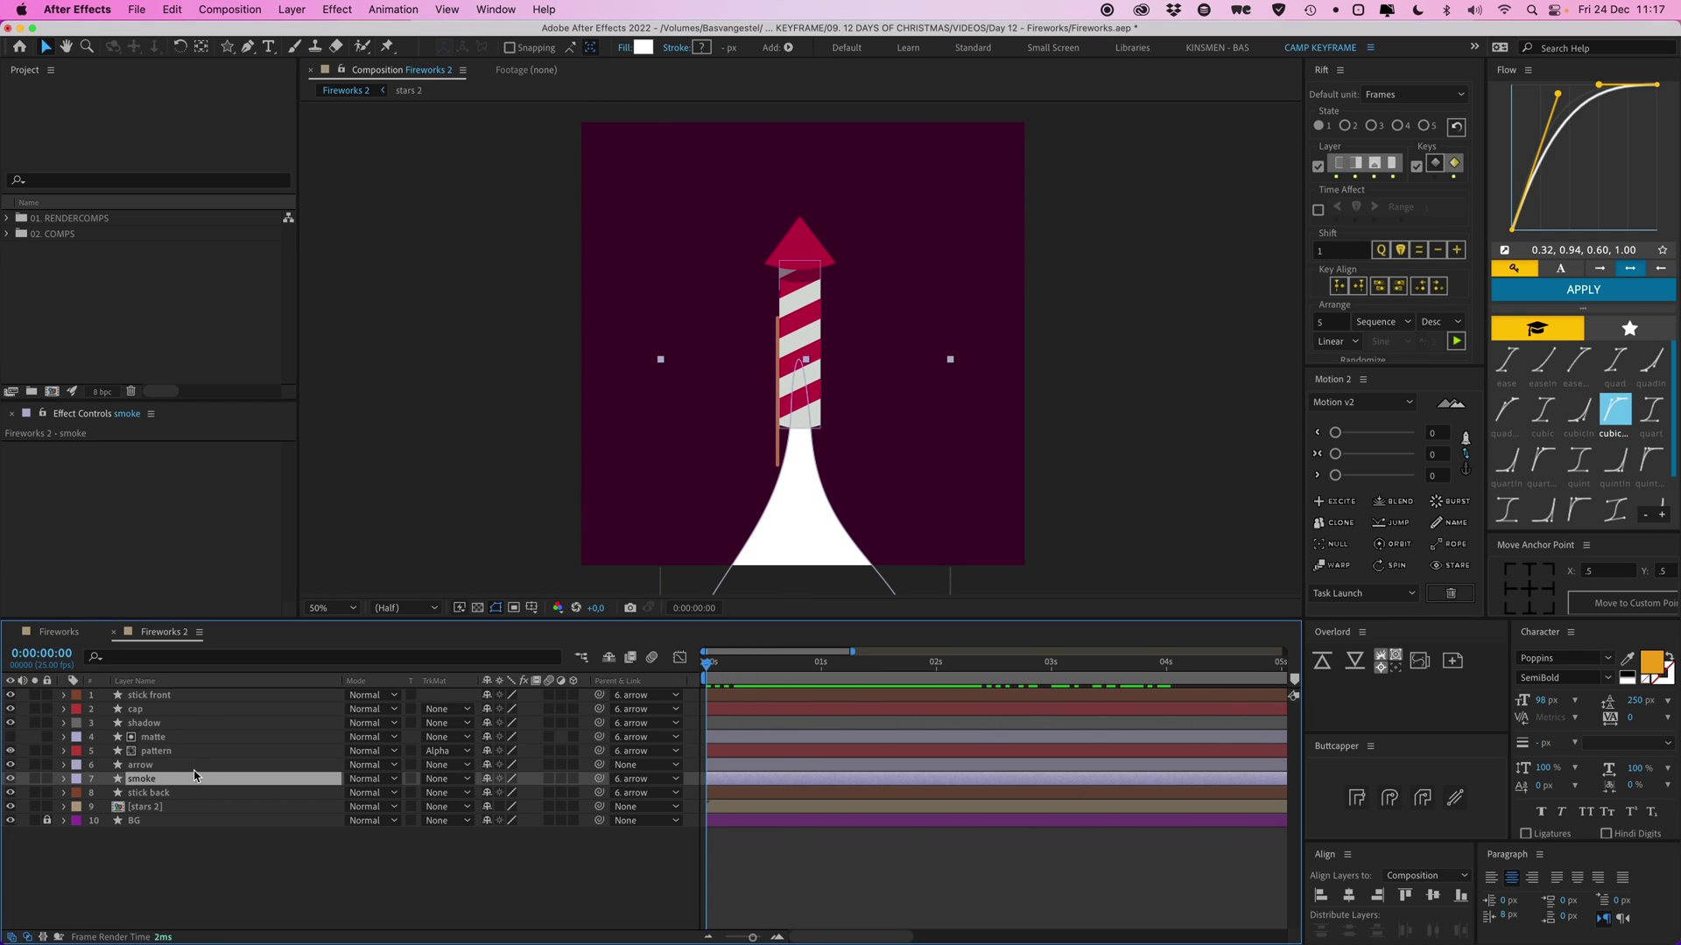
{"action": "key", "text": "comma"}
{"action": "left_click_drag", "start_coordinate": [893, 510], "coordinate": [848, 289]}
{"action": "key", "text": "Return"}
{"action": "key", "text": "ctrl+z"}
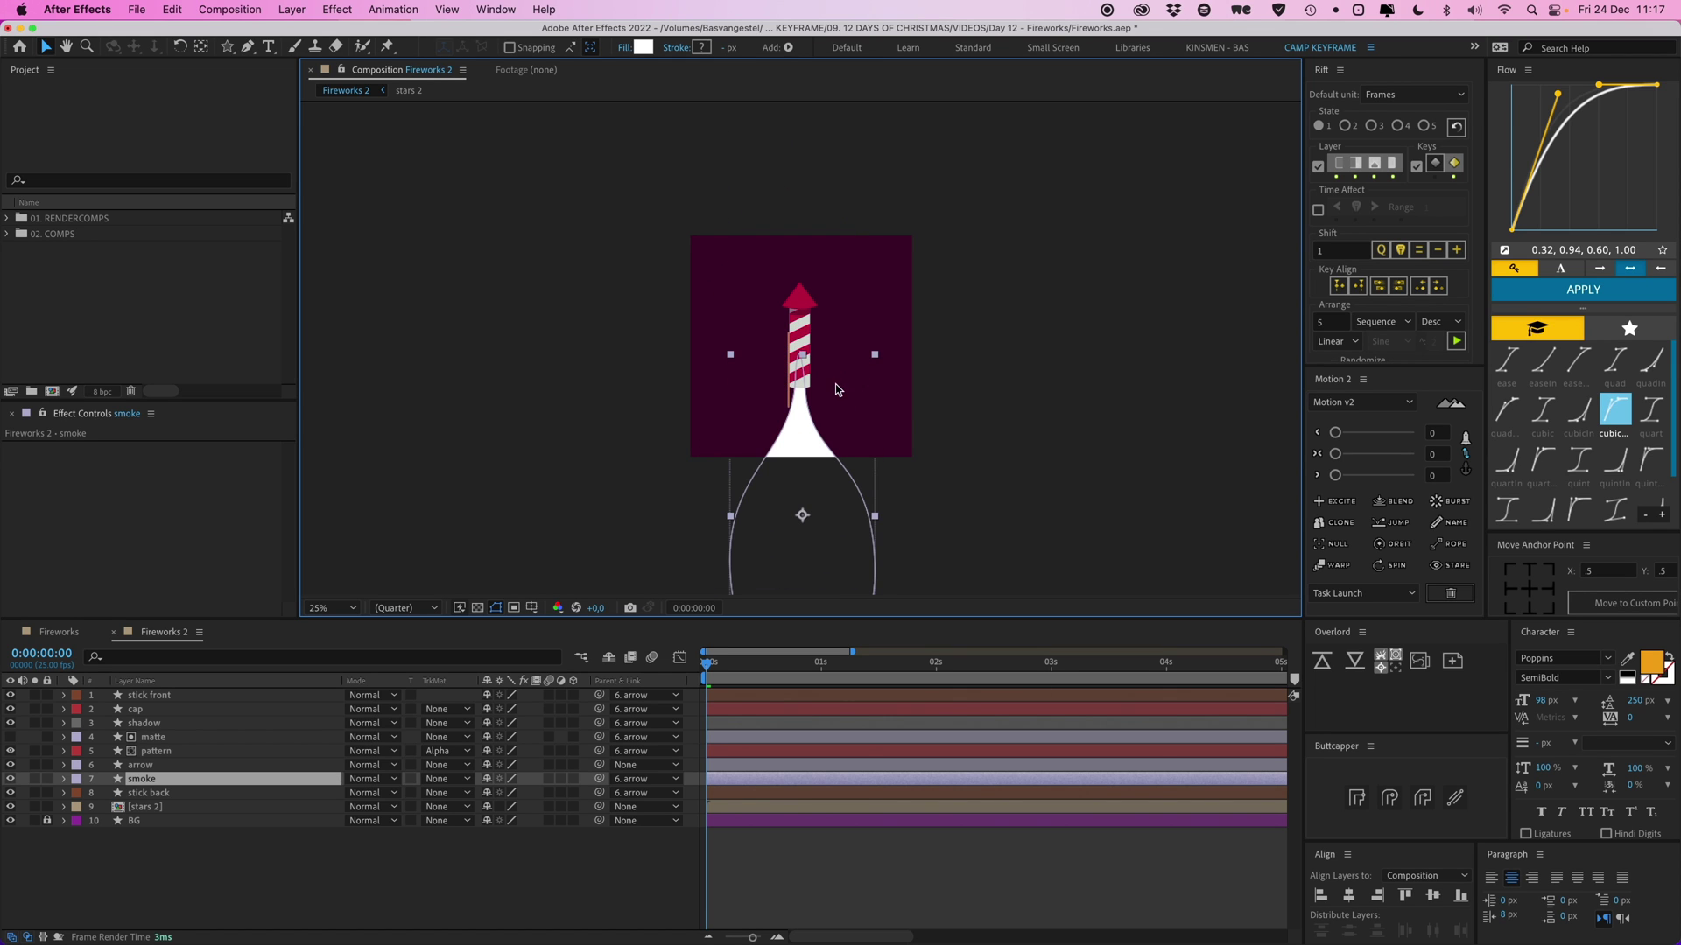
Apply the Wave Warp effect to the smoke layer
{"action": "left_click", "coordinate": [543, 10]}
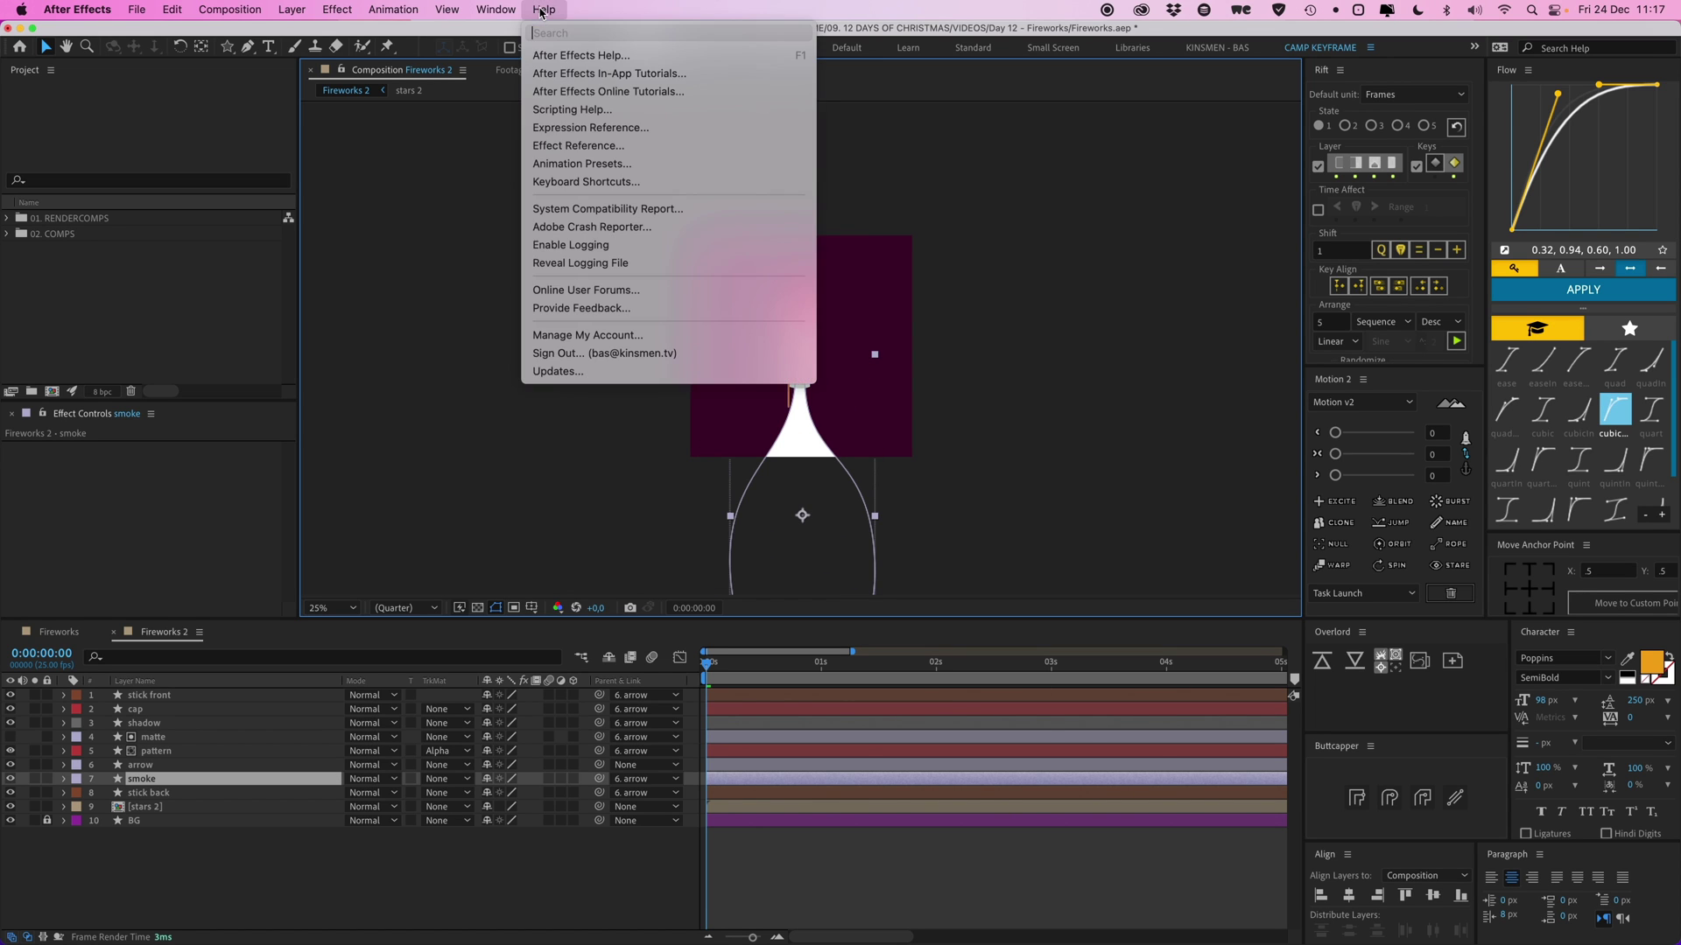
{"action": "type", "text": "wave"}
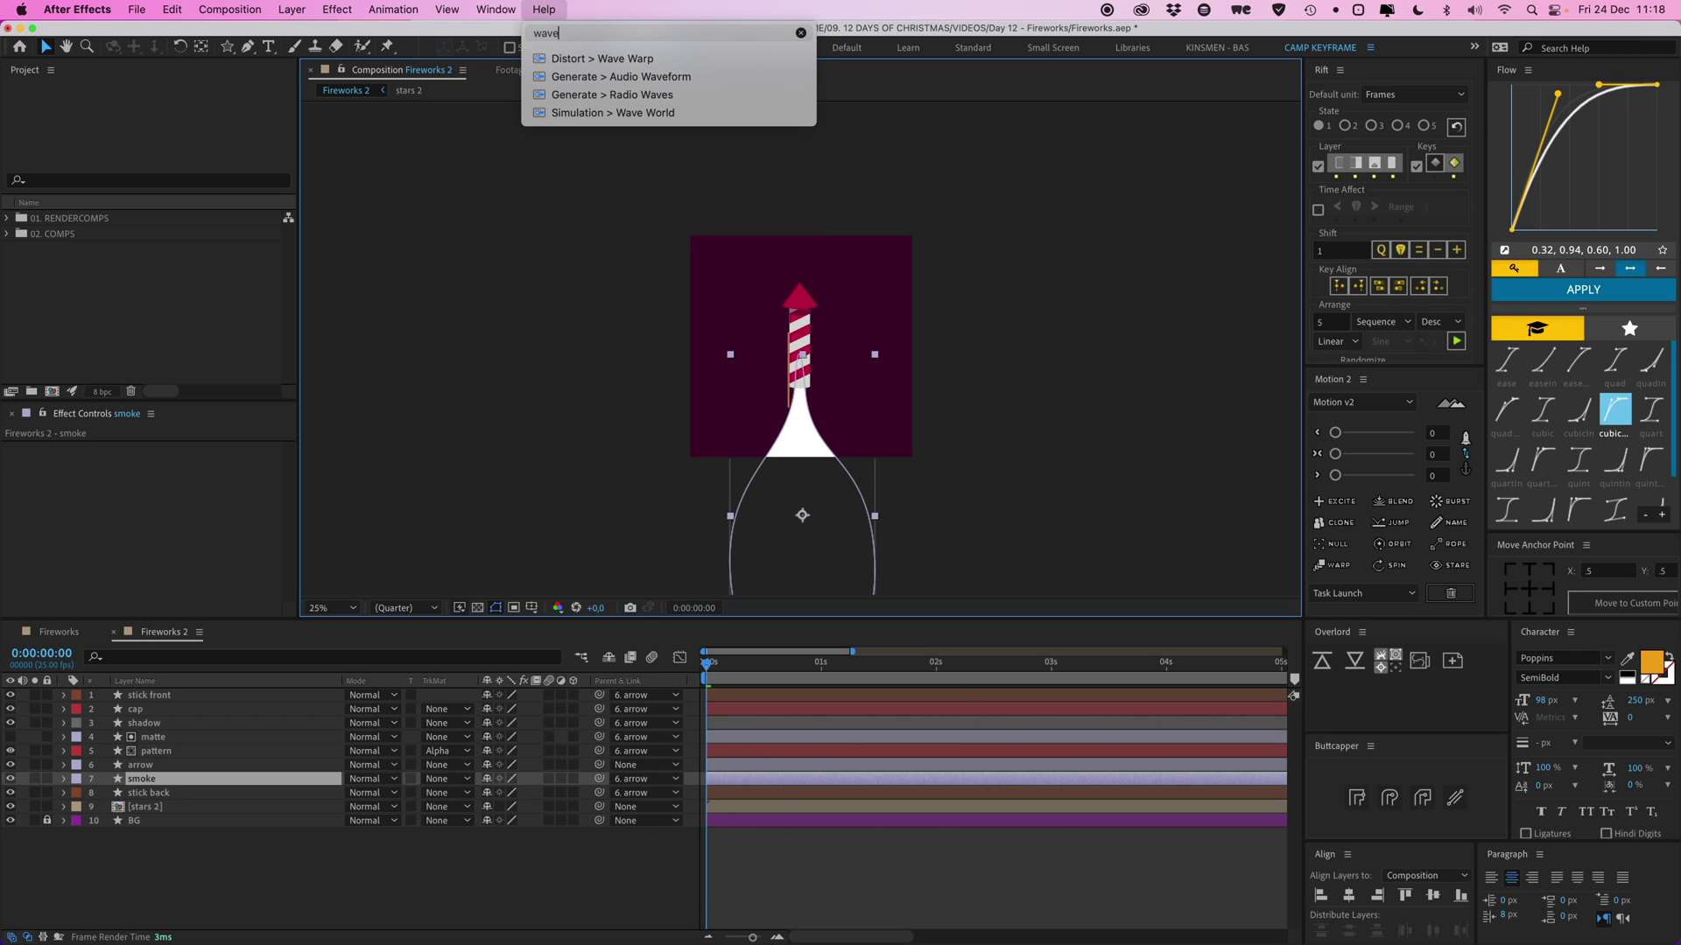
{"action": "key", "text": "Down"}
{"action": "key", "text": "Return"}
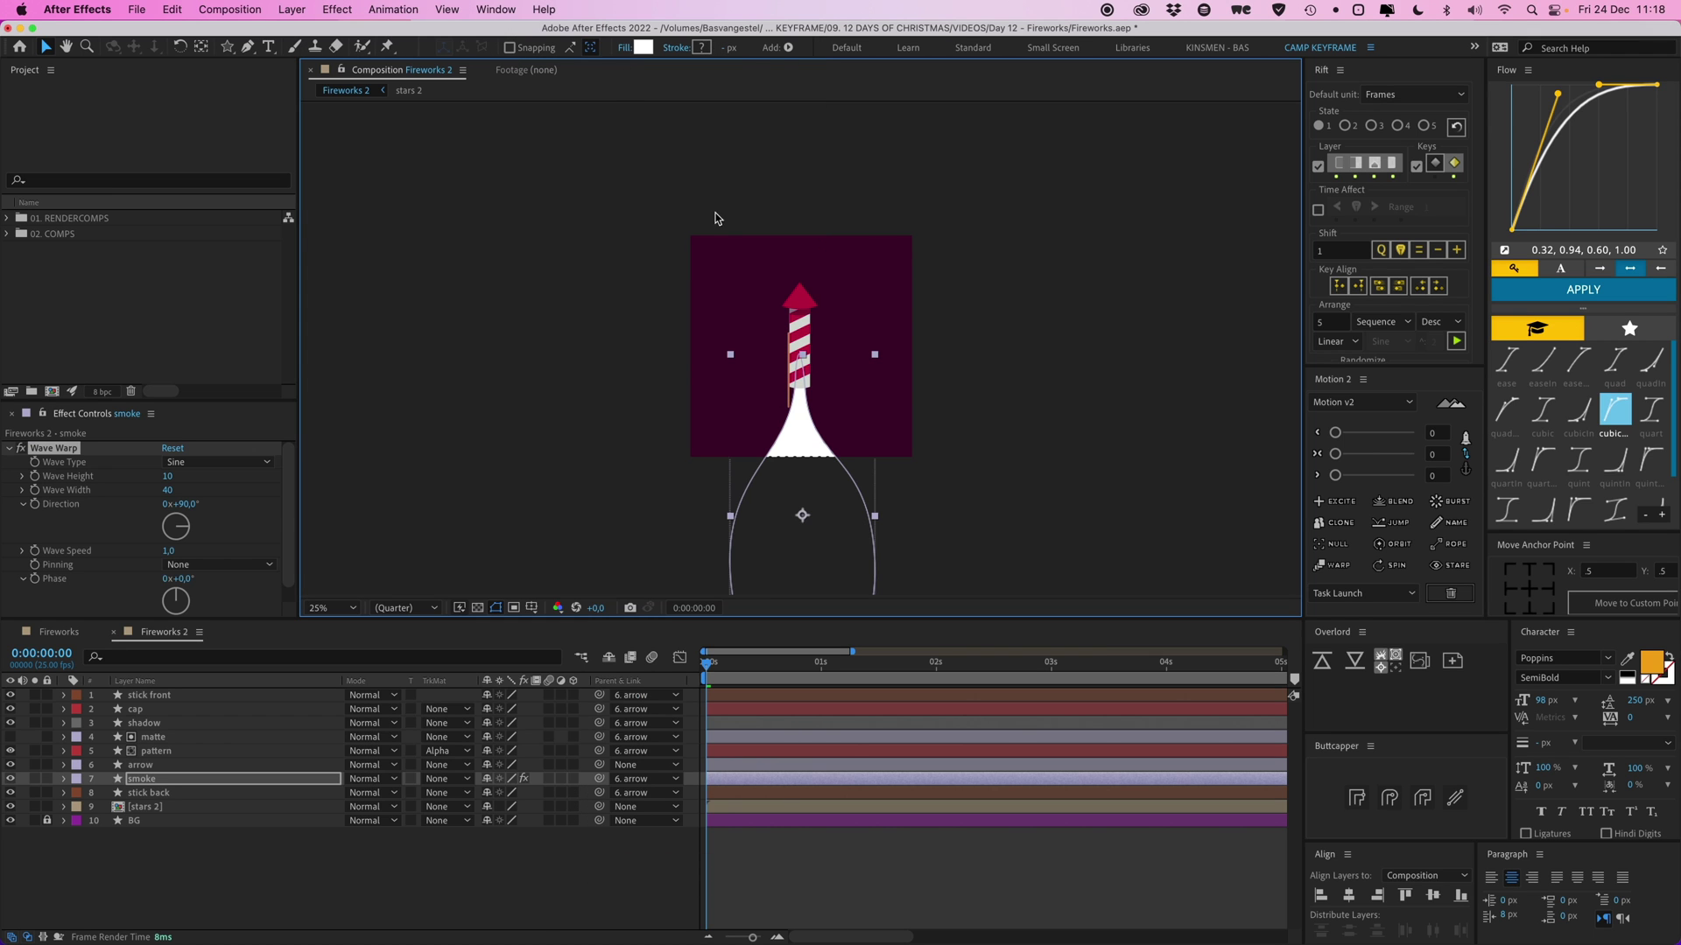
{"action": "scroll", "coordinate": [846, 446], "scroll_direction": "up", "scroll_amount": 2}
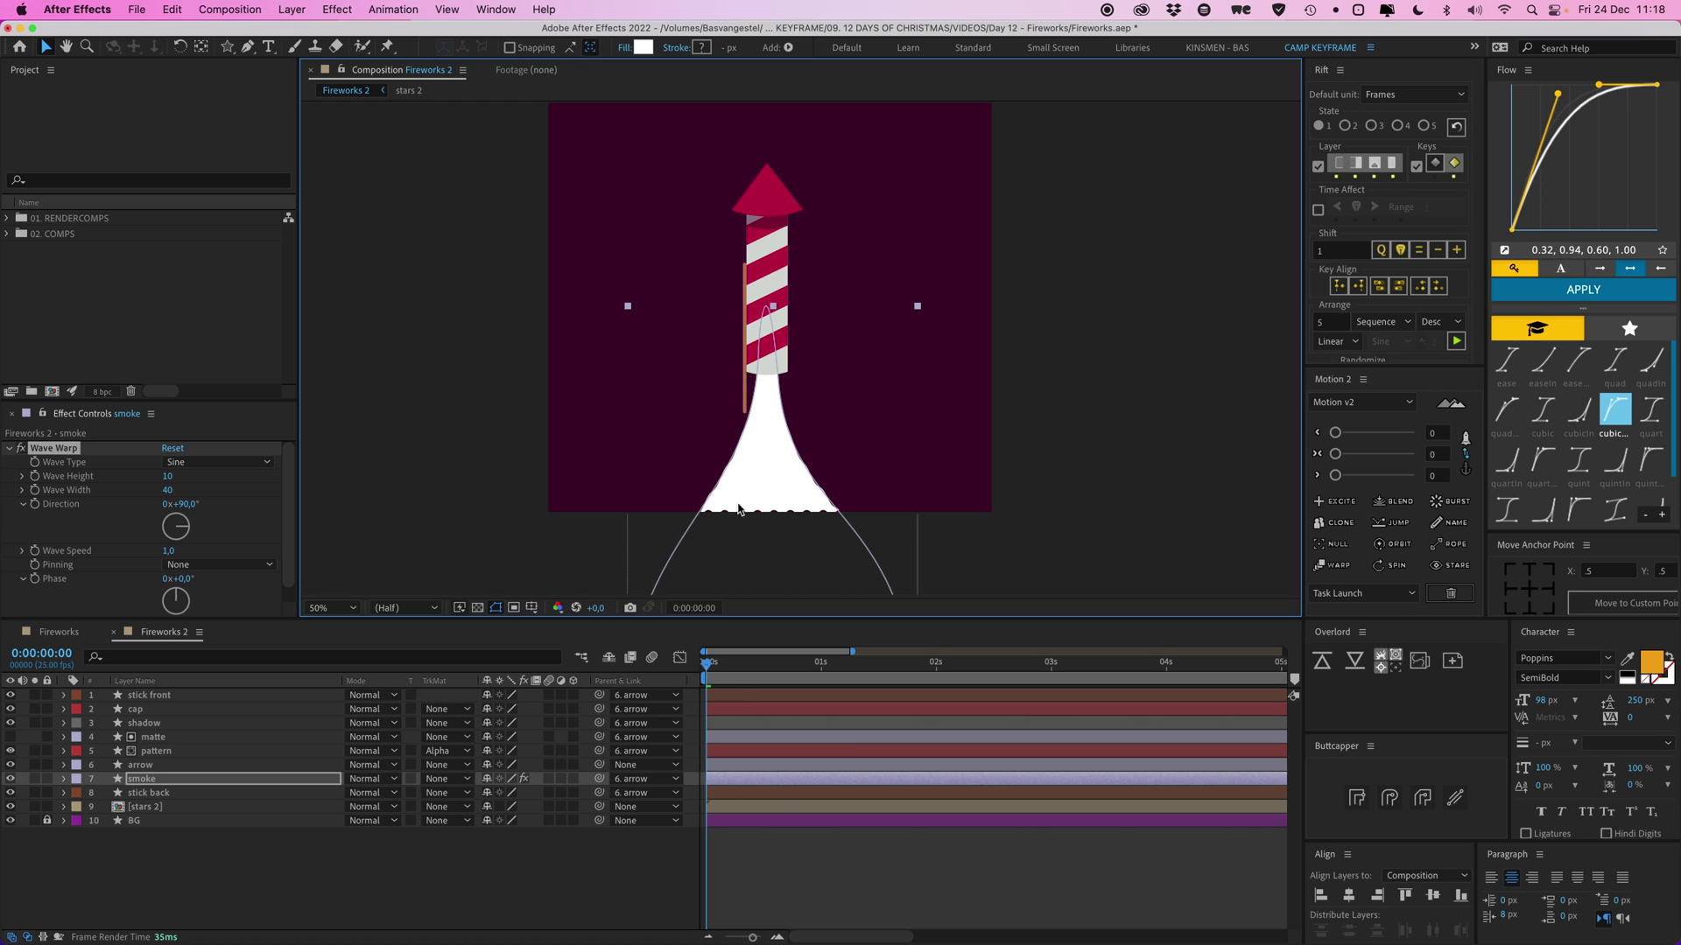
Set Wave Height to 45 and Wave Width to 400, then scrub to check
{"action": "left_click", "coordinate": [168, 477]}
{"action": "key", "text": "Return"}
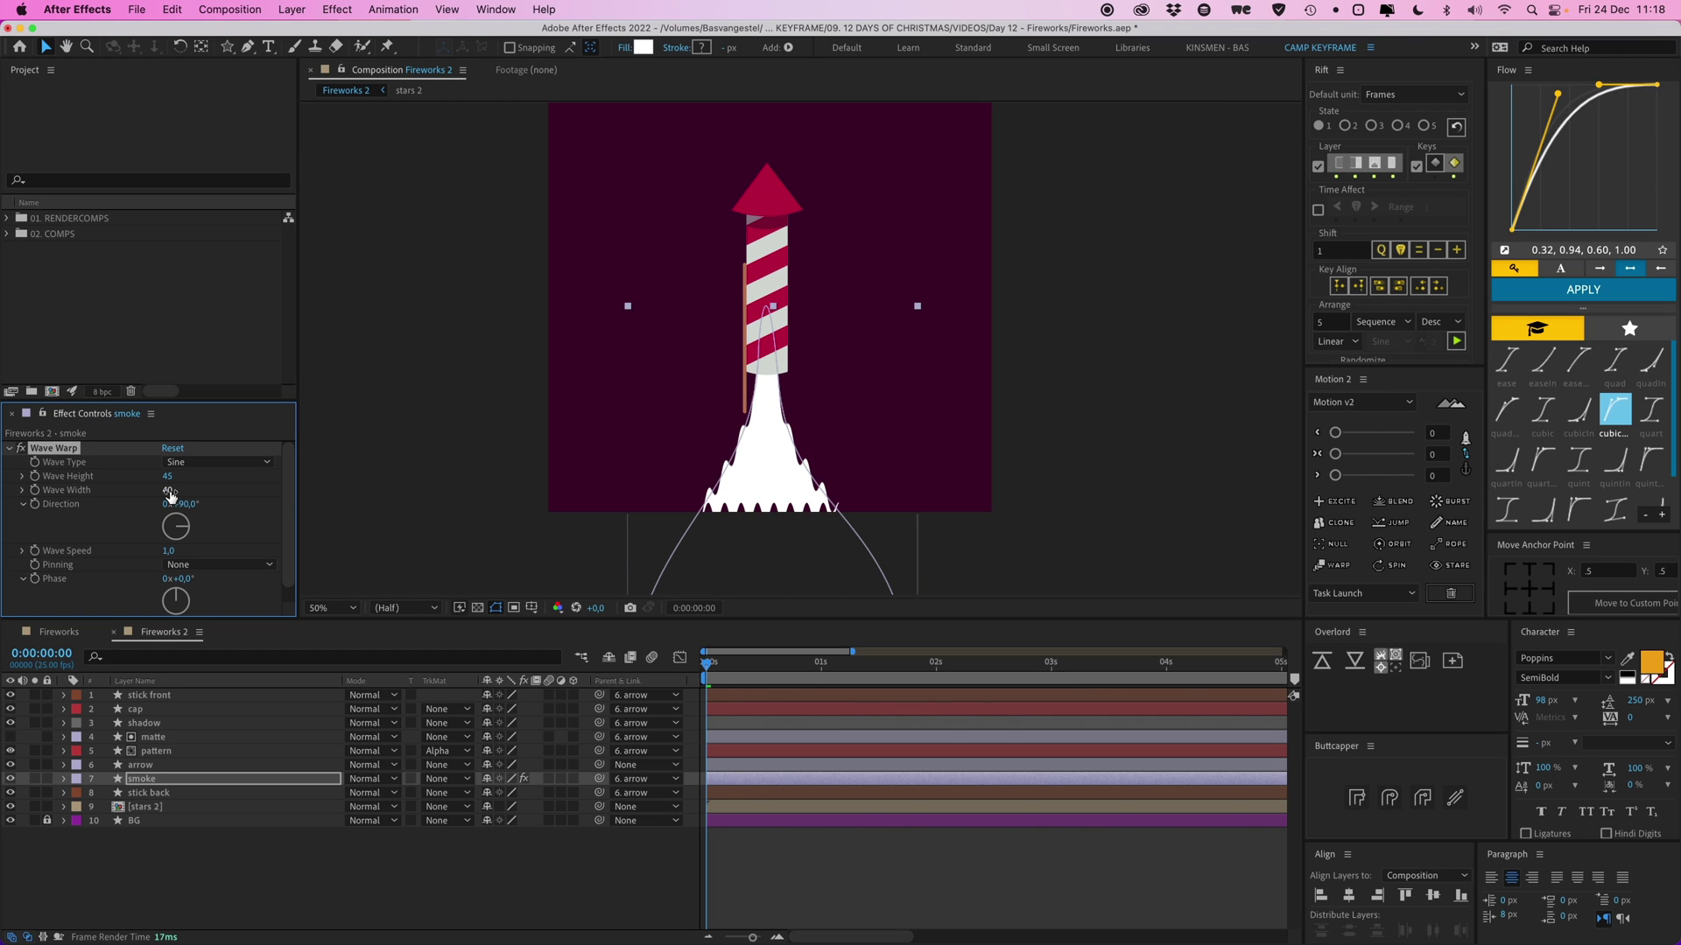
{"action": "type", "text": "400"}
{"action": "key", "text": "Return"}
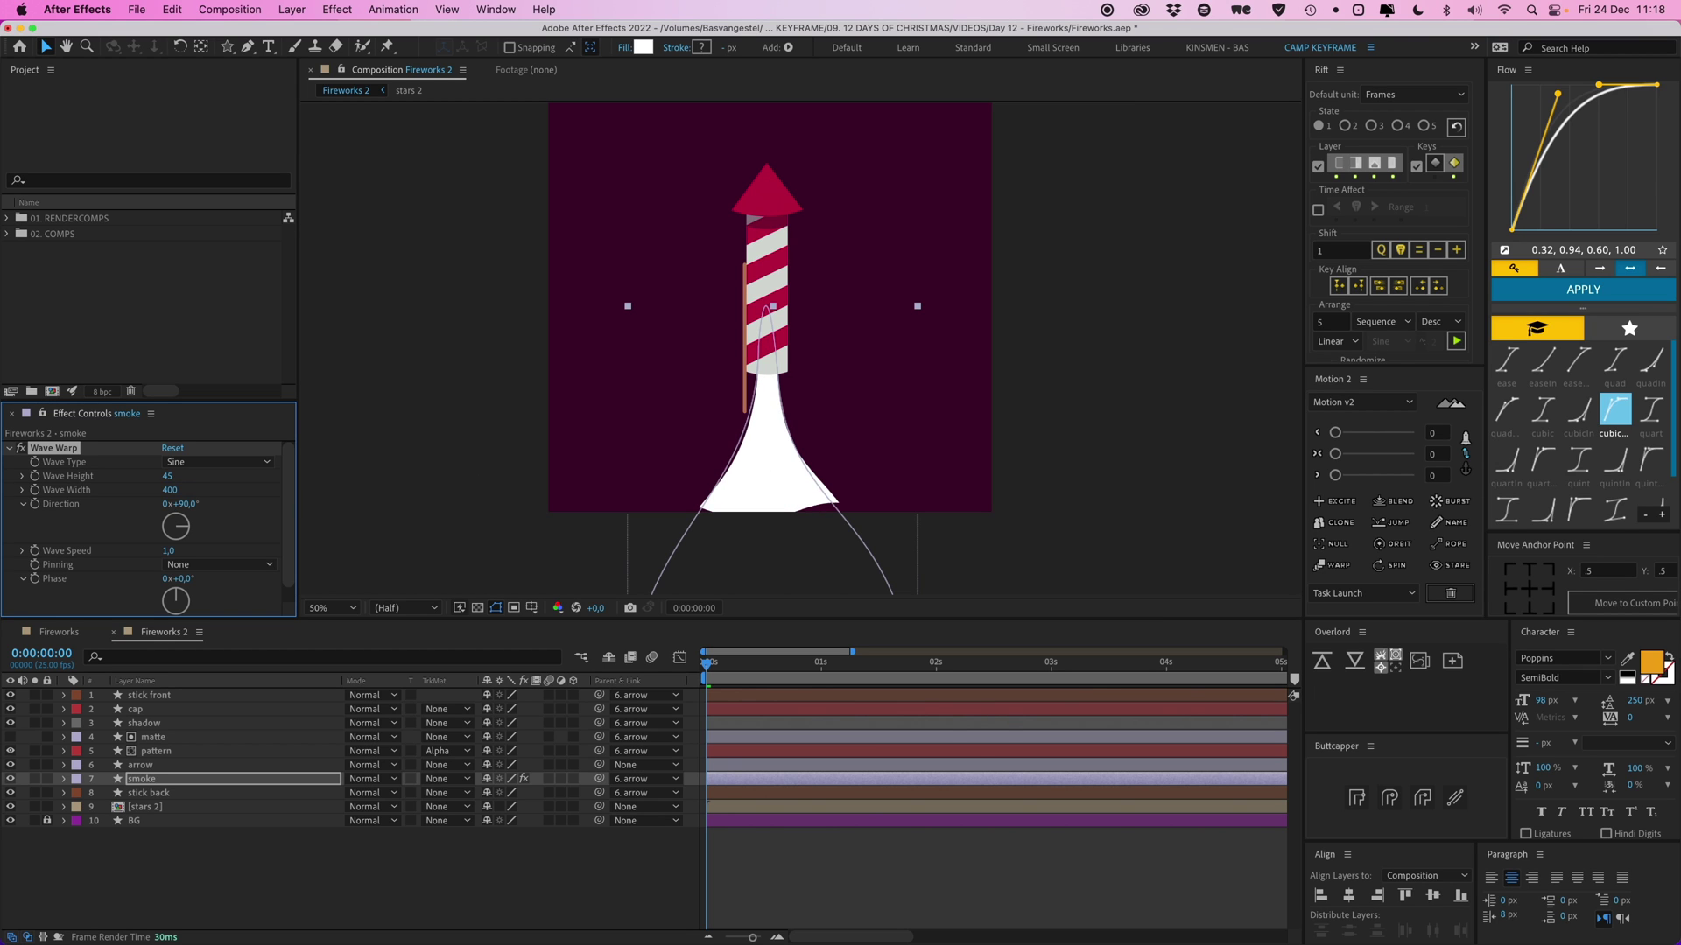
{"action": "left_click_drag", "start_coordinate": [706, 666], "coordinate": [807, 677]}
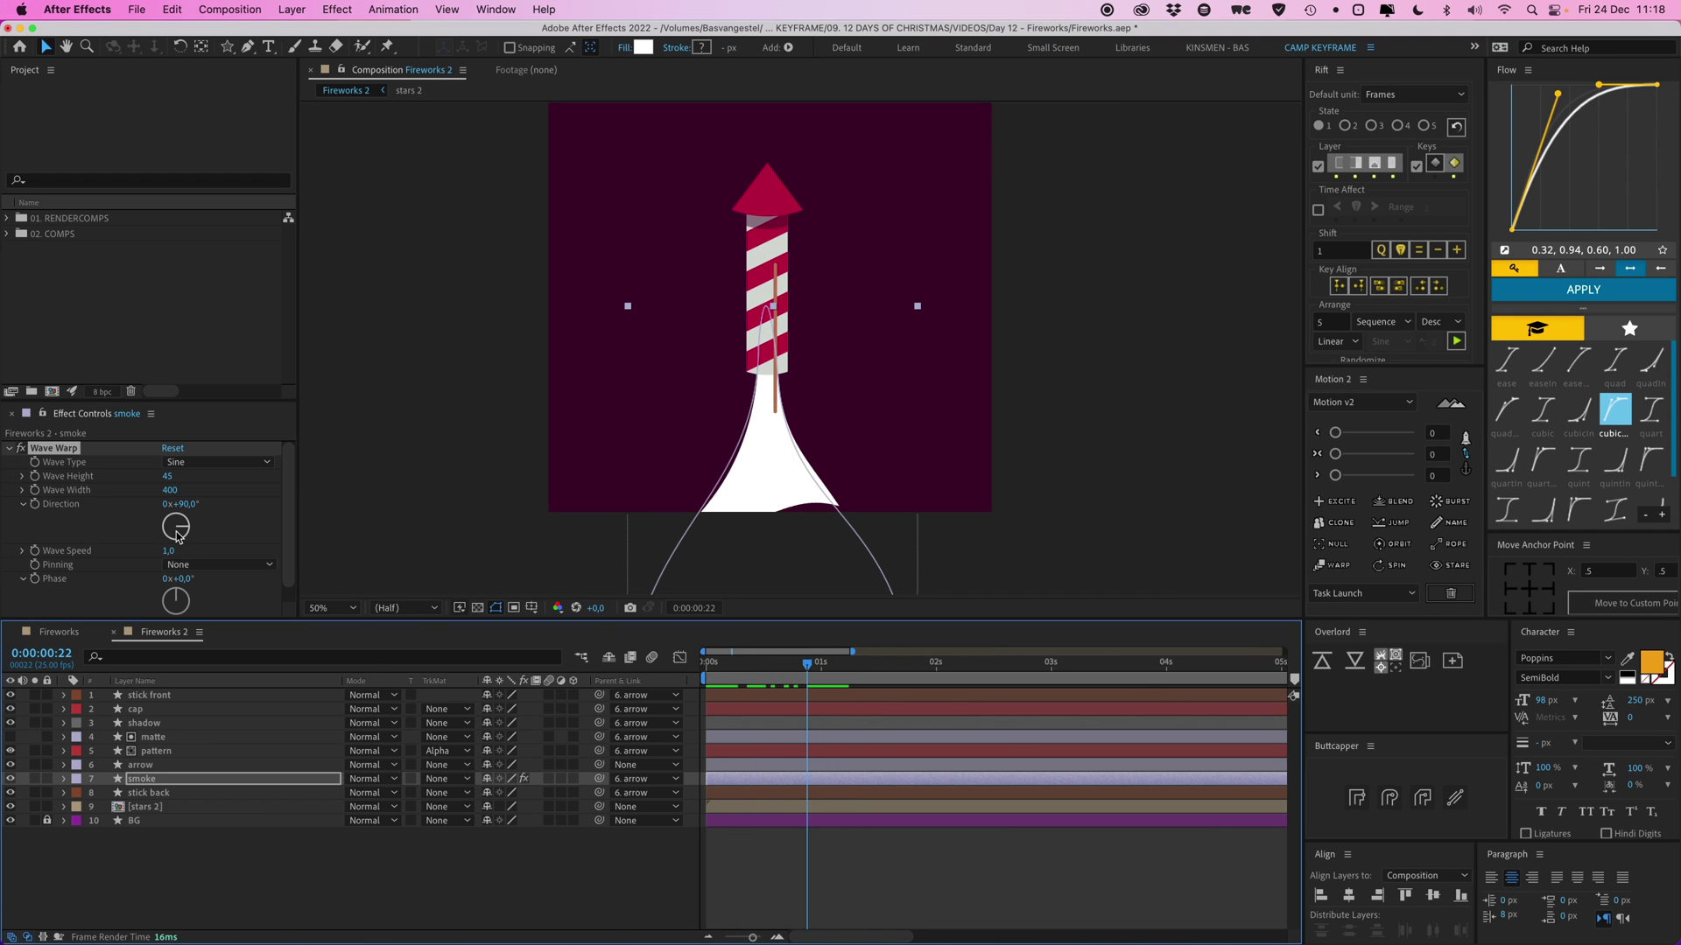
Turn the wave direction to 180° and preview the smoke
{"action": "left_click_drag", "start_coordinate": [182, 532], "coordinate": [176, 543]}
{"action": "key", "text": "Return"}
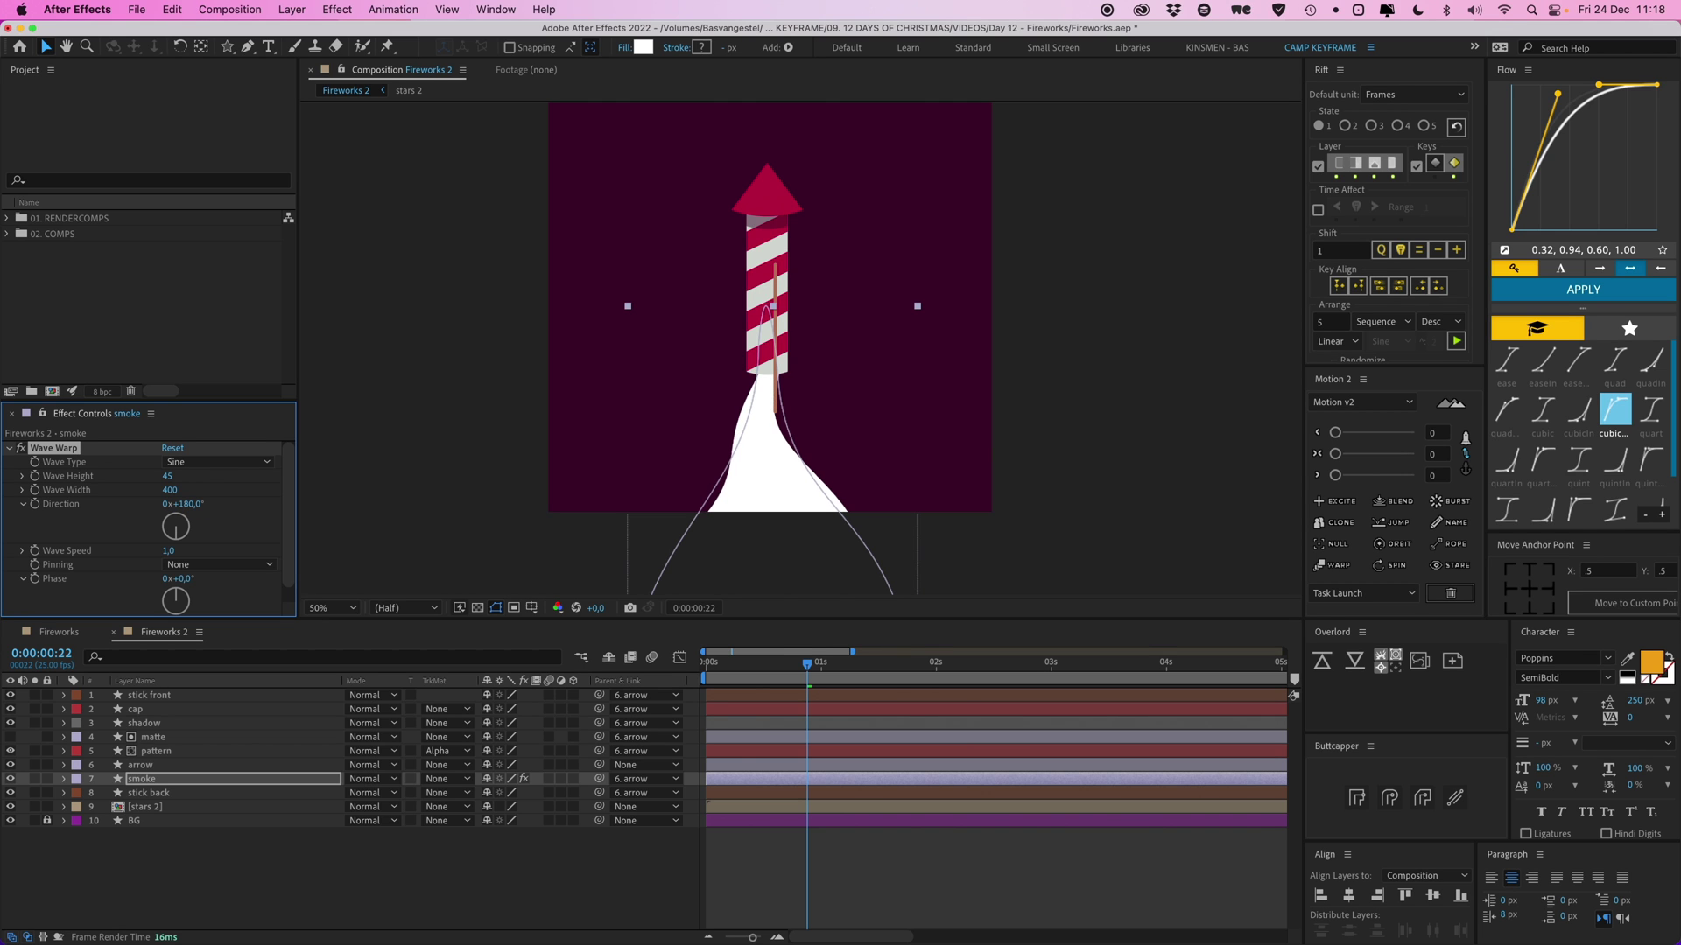
{"action": "left_click", "coordinate": [806, 658]}
{"action": "key", "text": "space"}
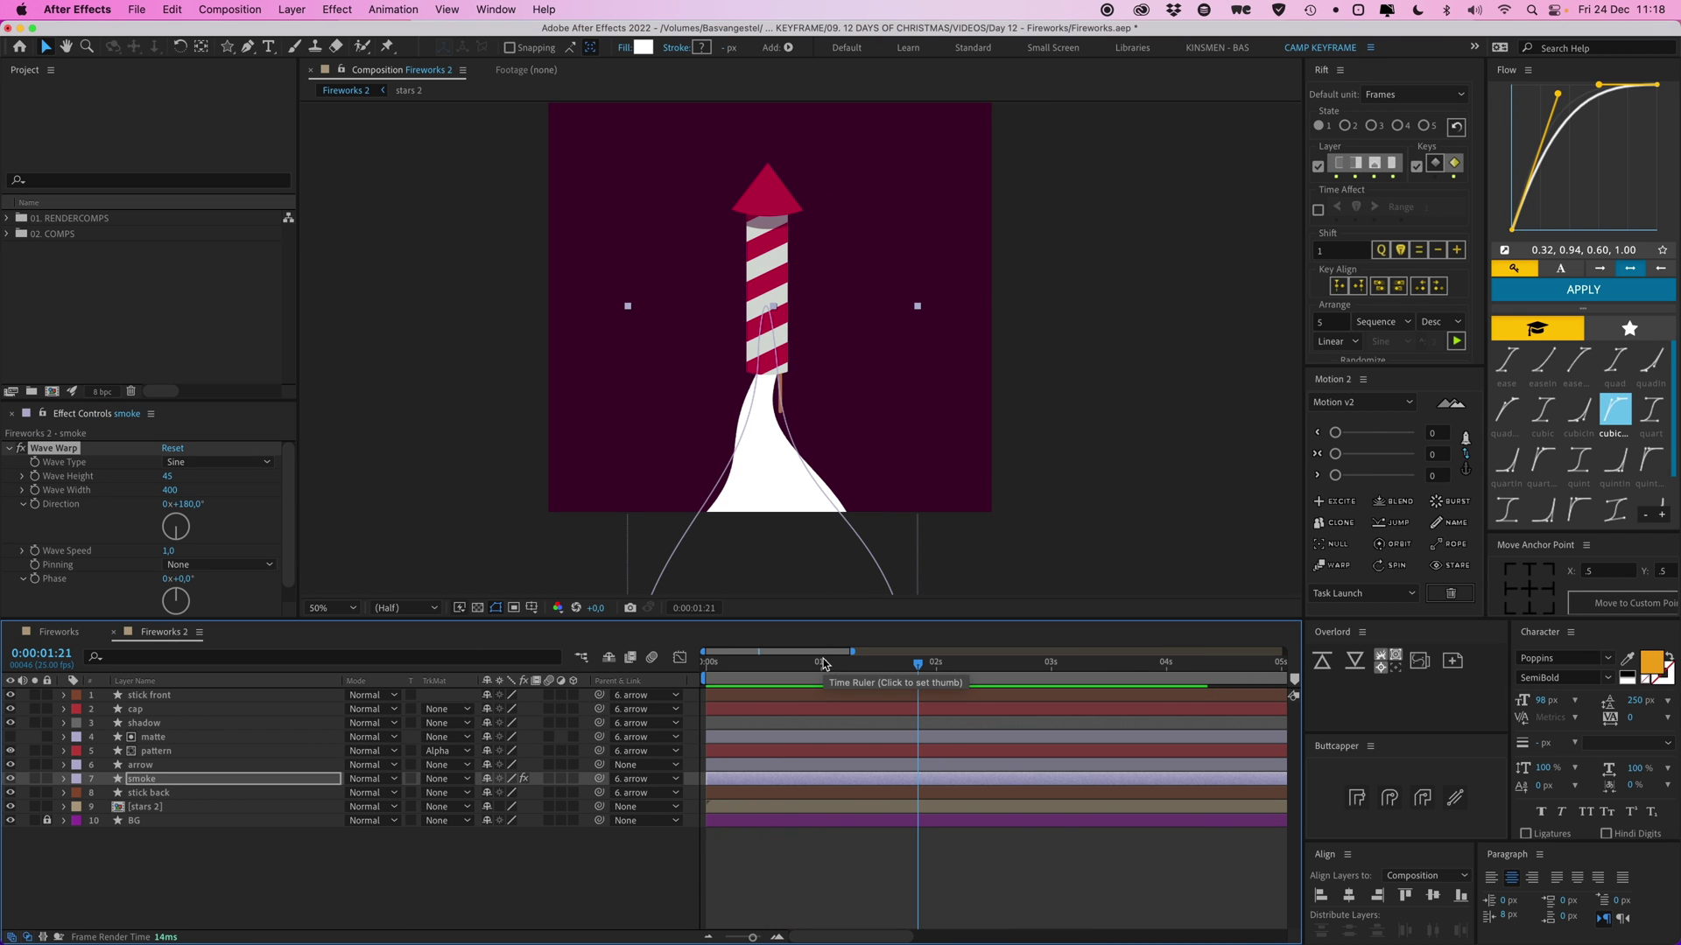
{"action": "left_click", "coordinate": [166, 551]}
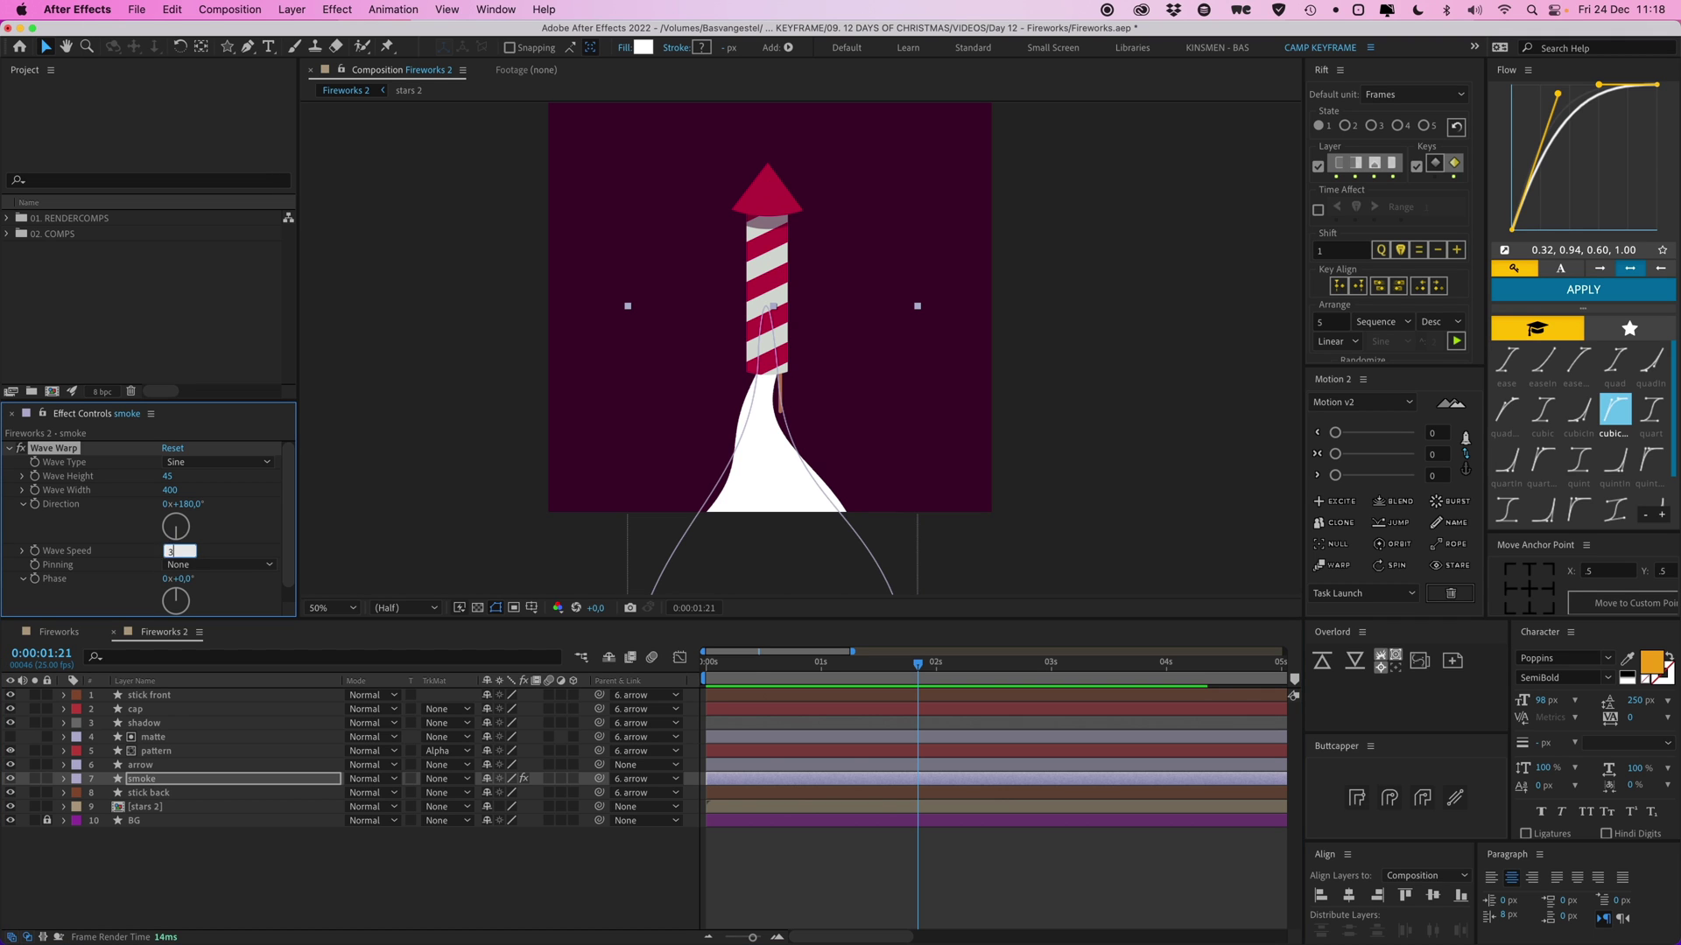
Set the wave speed to 3 and preview from the start
{"action": "key", "text": "Return"}
{"action": "left_click_drag", "start_coordinate": [753, 667], "coordinate": [686, 671]}
{"action": "key", "text": "space"}
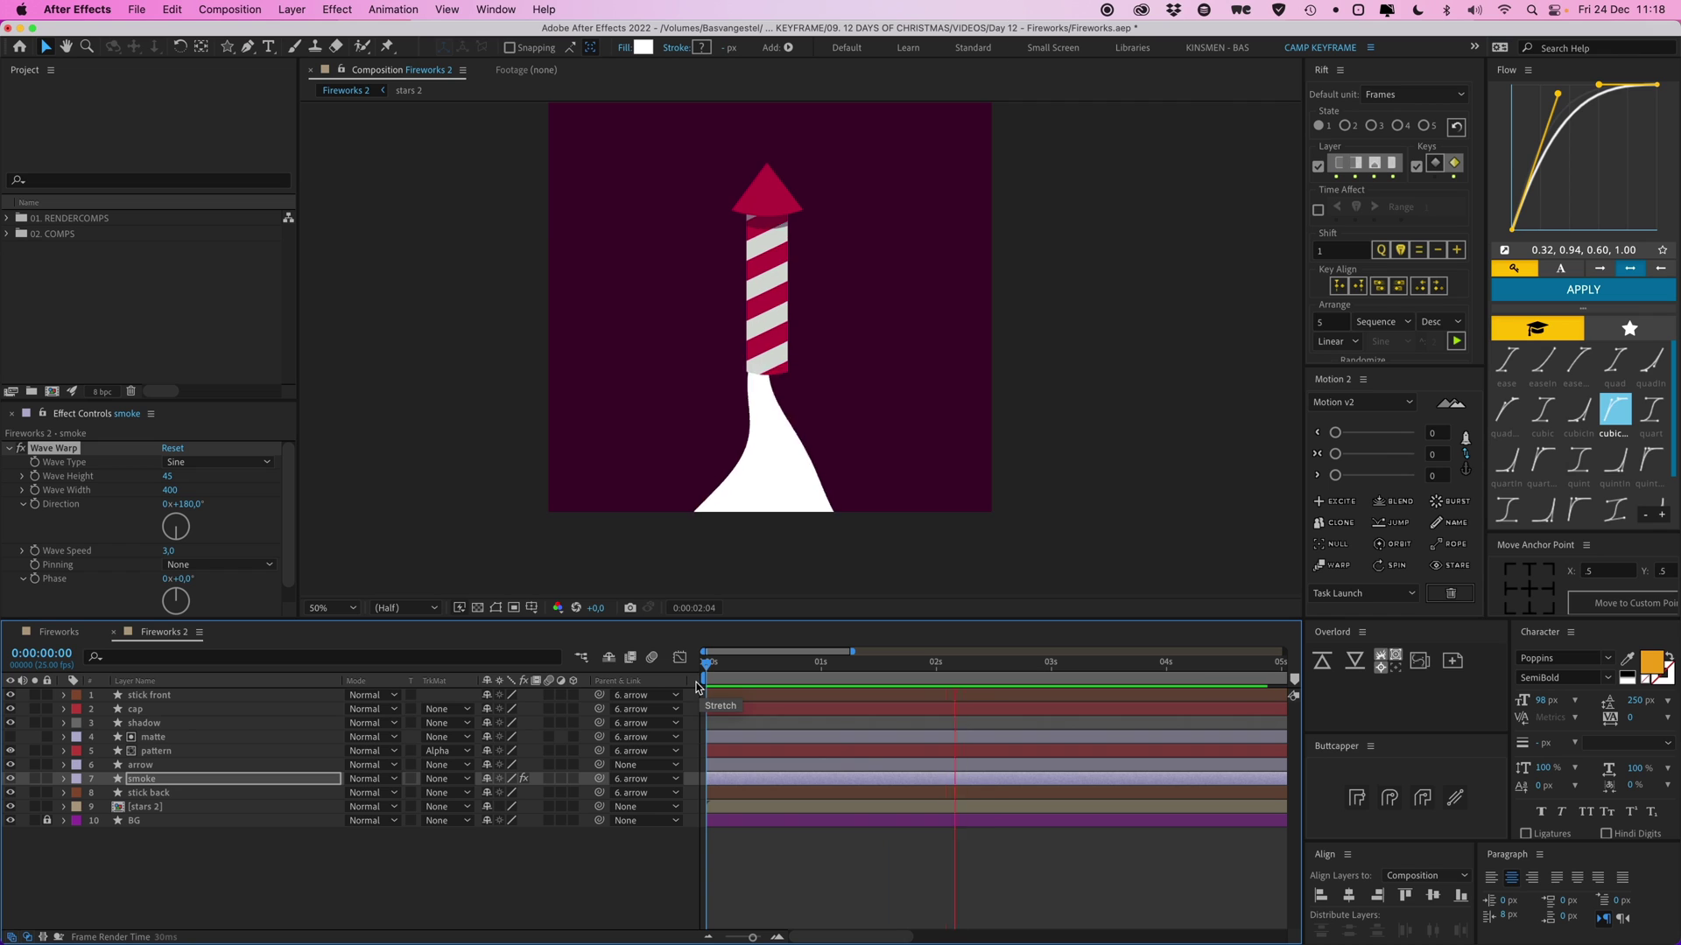
Pin the warp at Top Edge and preview the anchored smoke
{"action": "left_click", "coordinate": [200, 568]}
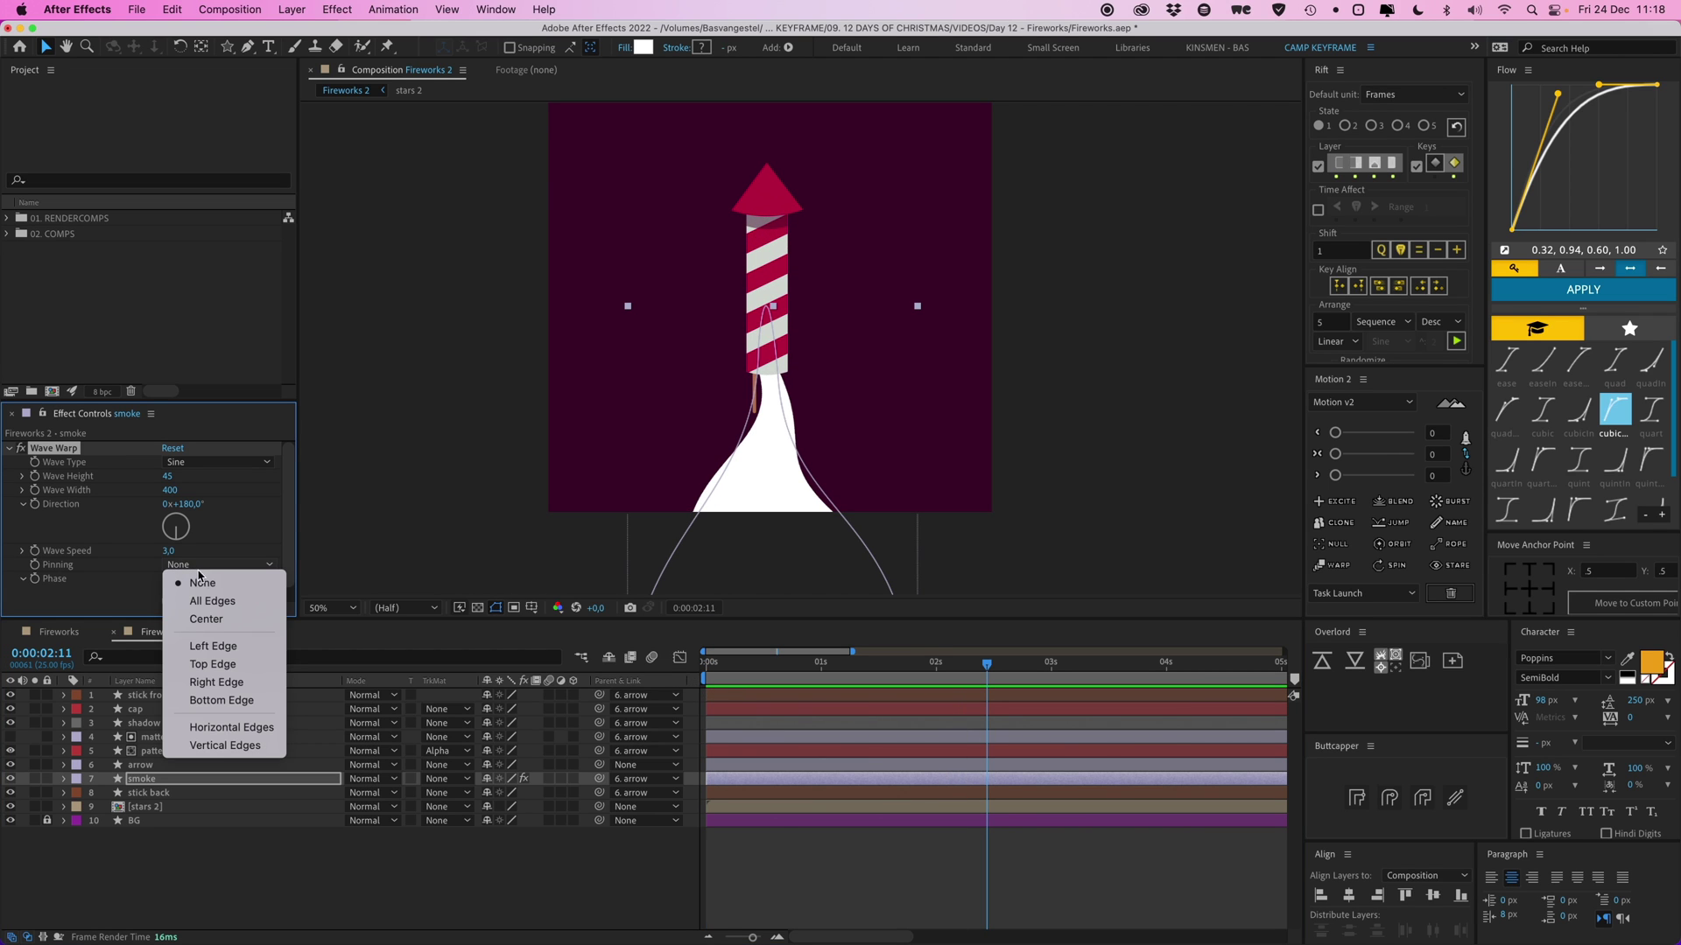
{"action": "left_click", "coordinate": [230, 665]}
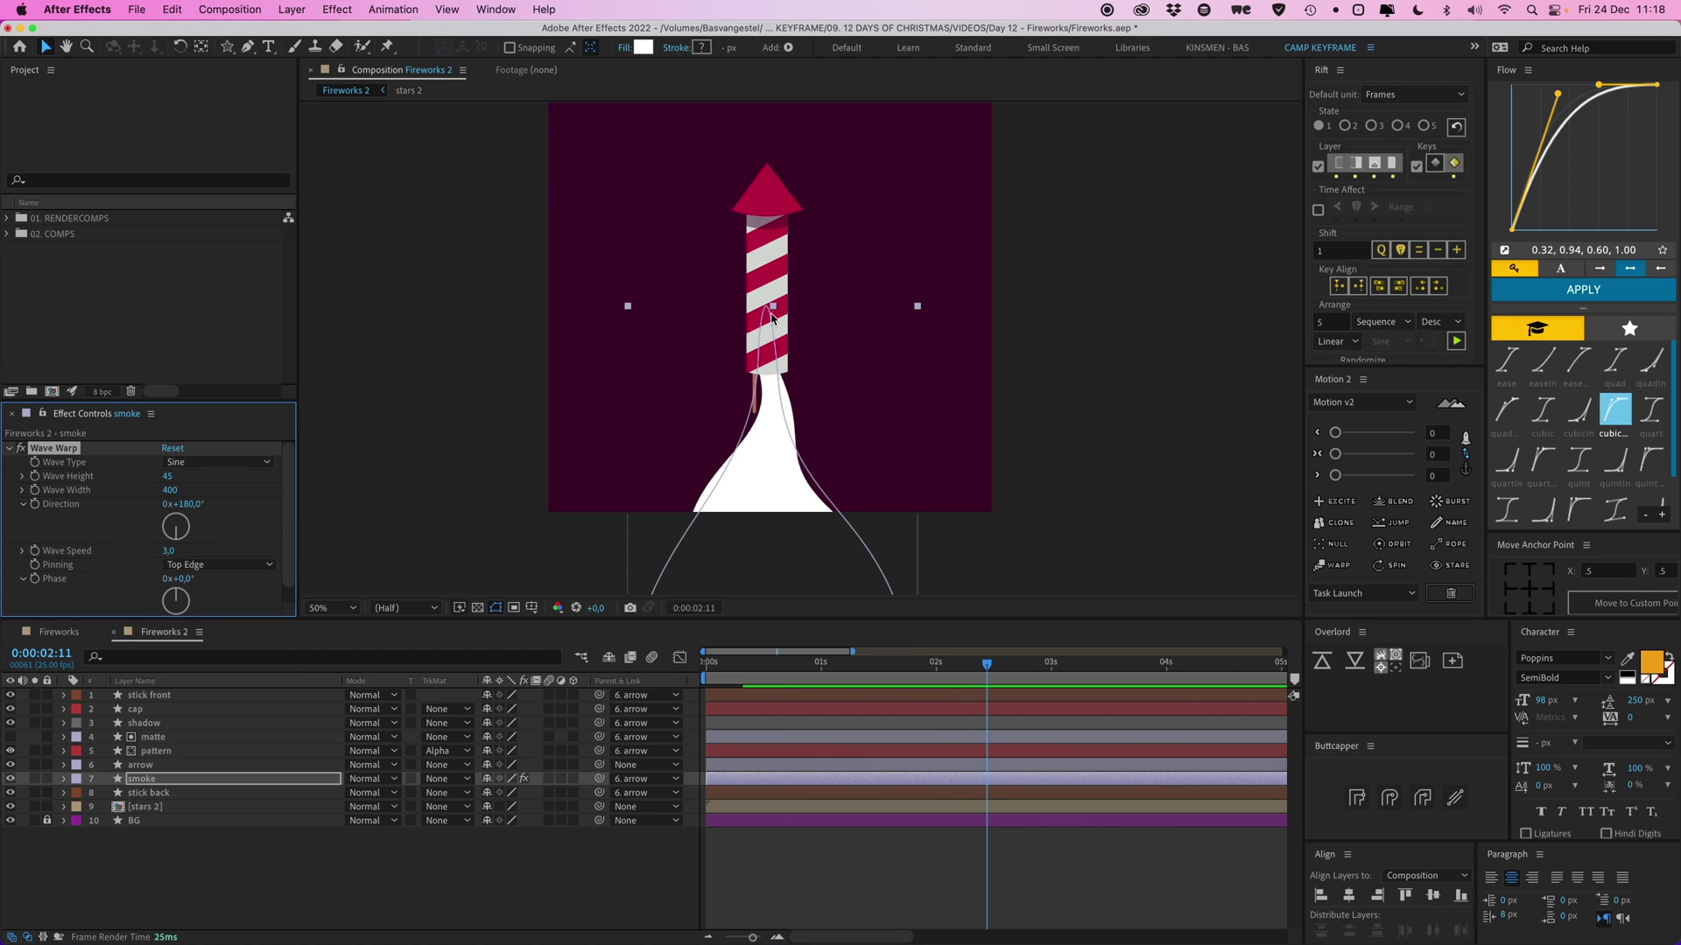
{"action": "left_click", "coordinate": [702, 674]}
{"action": "key", "text": "space"}
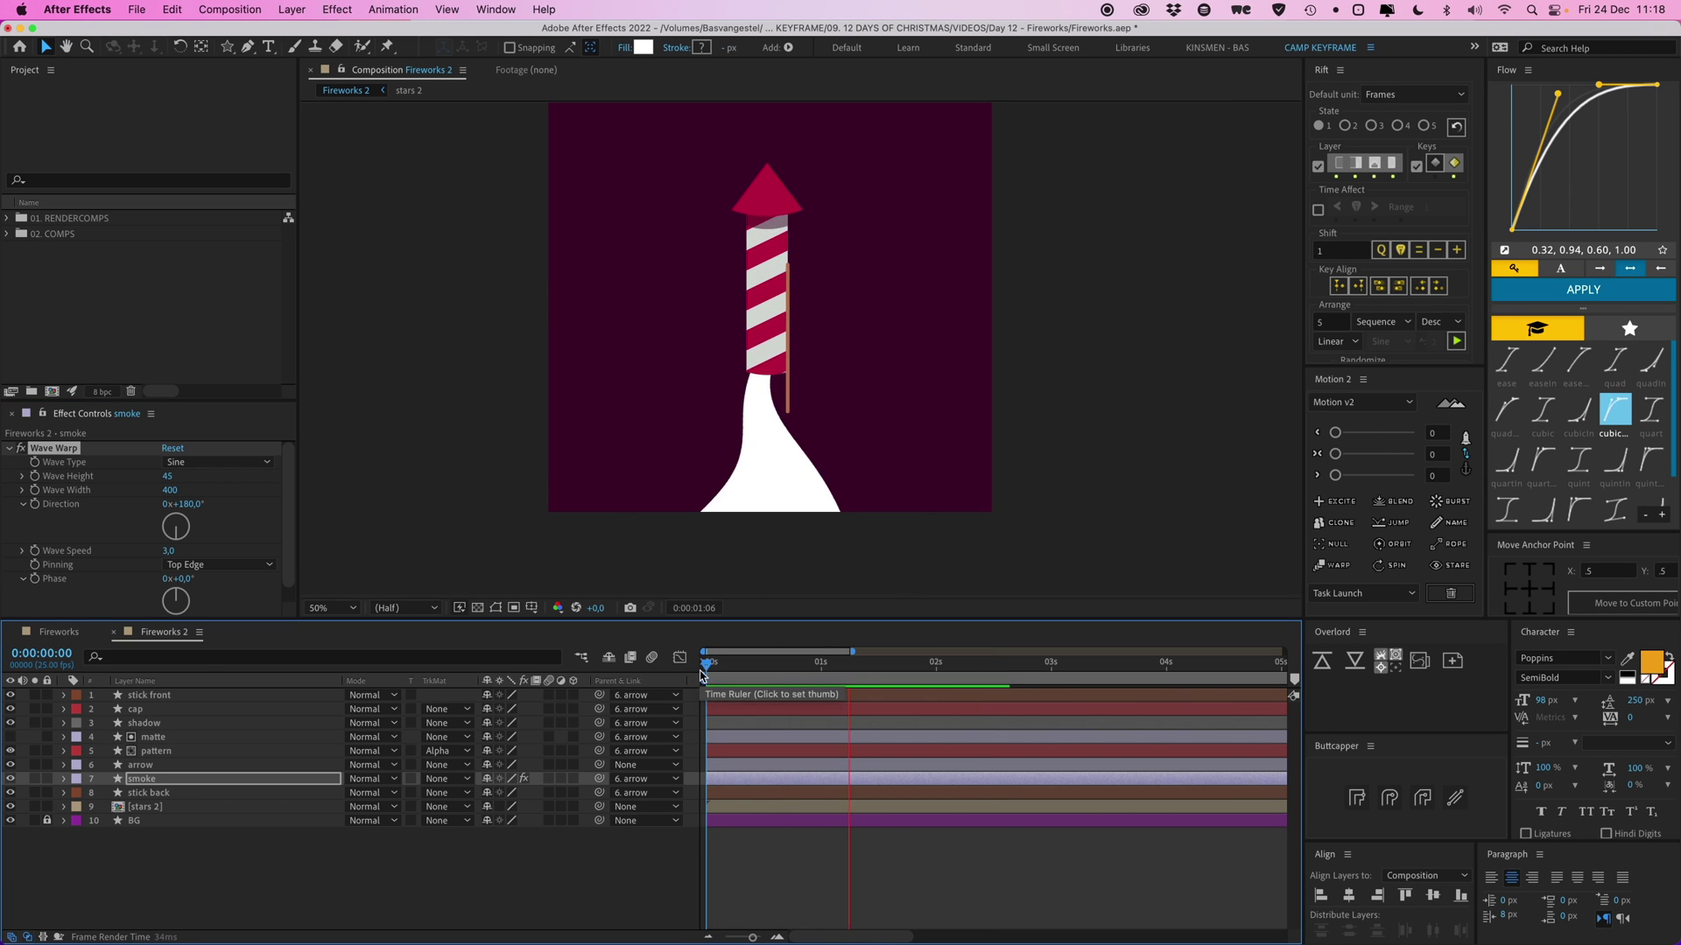
{"action": "key", "text": "space"}
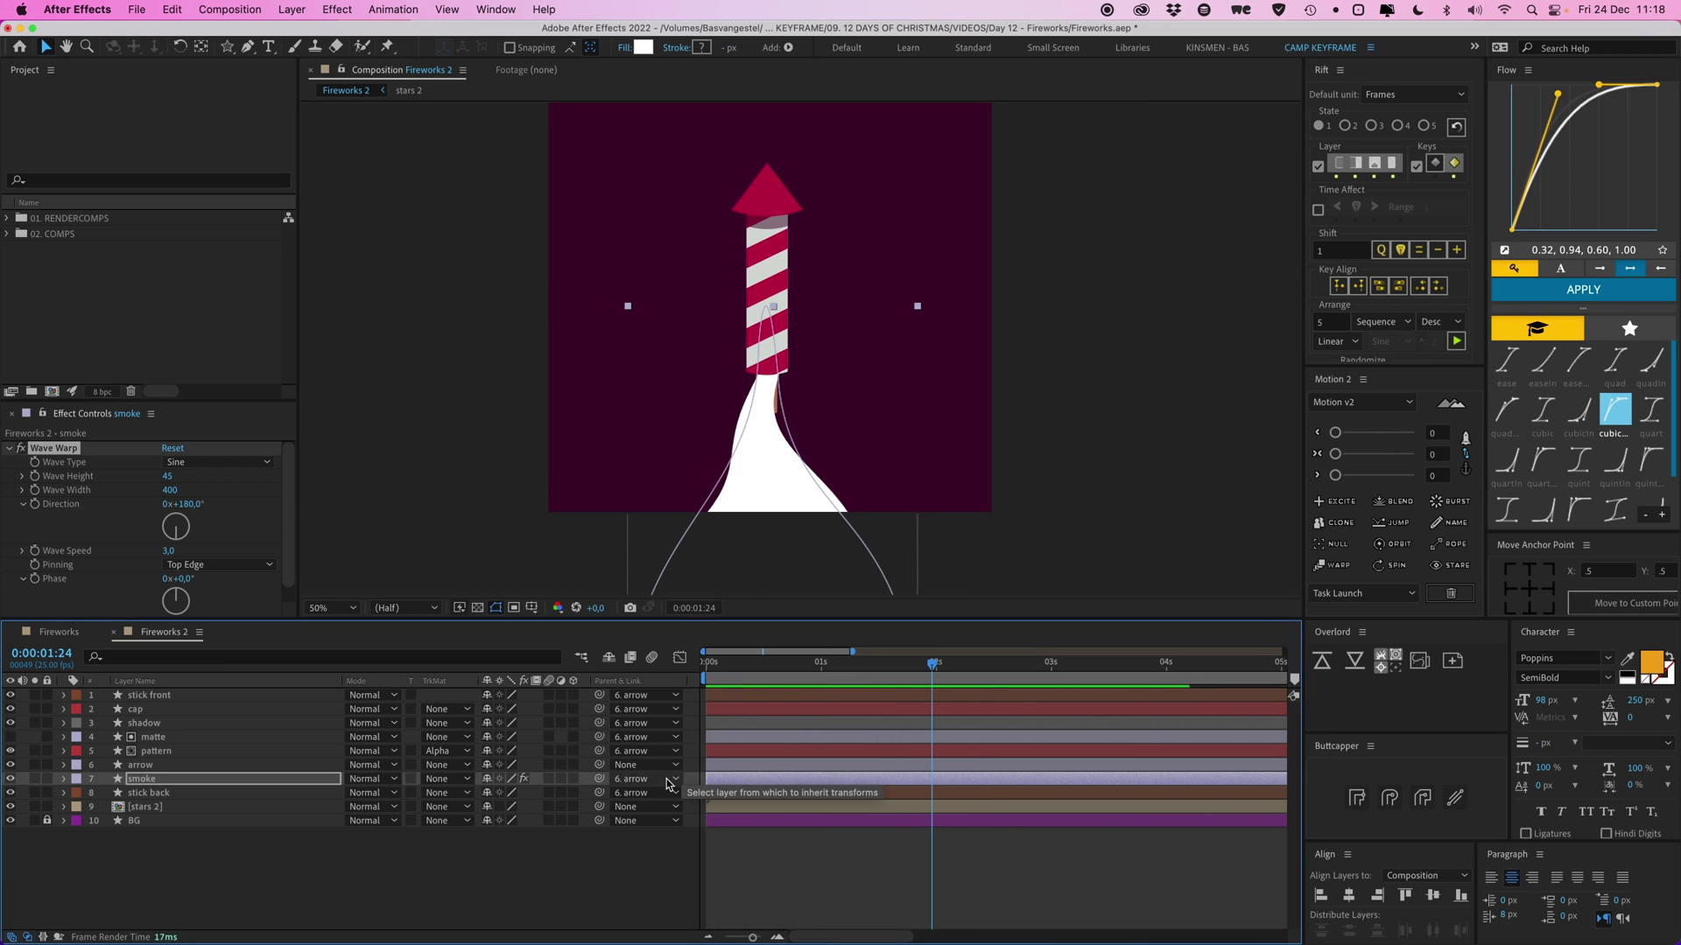
{"action": "left_click", "coordinate": [190, 765]}
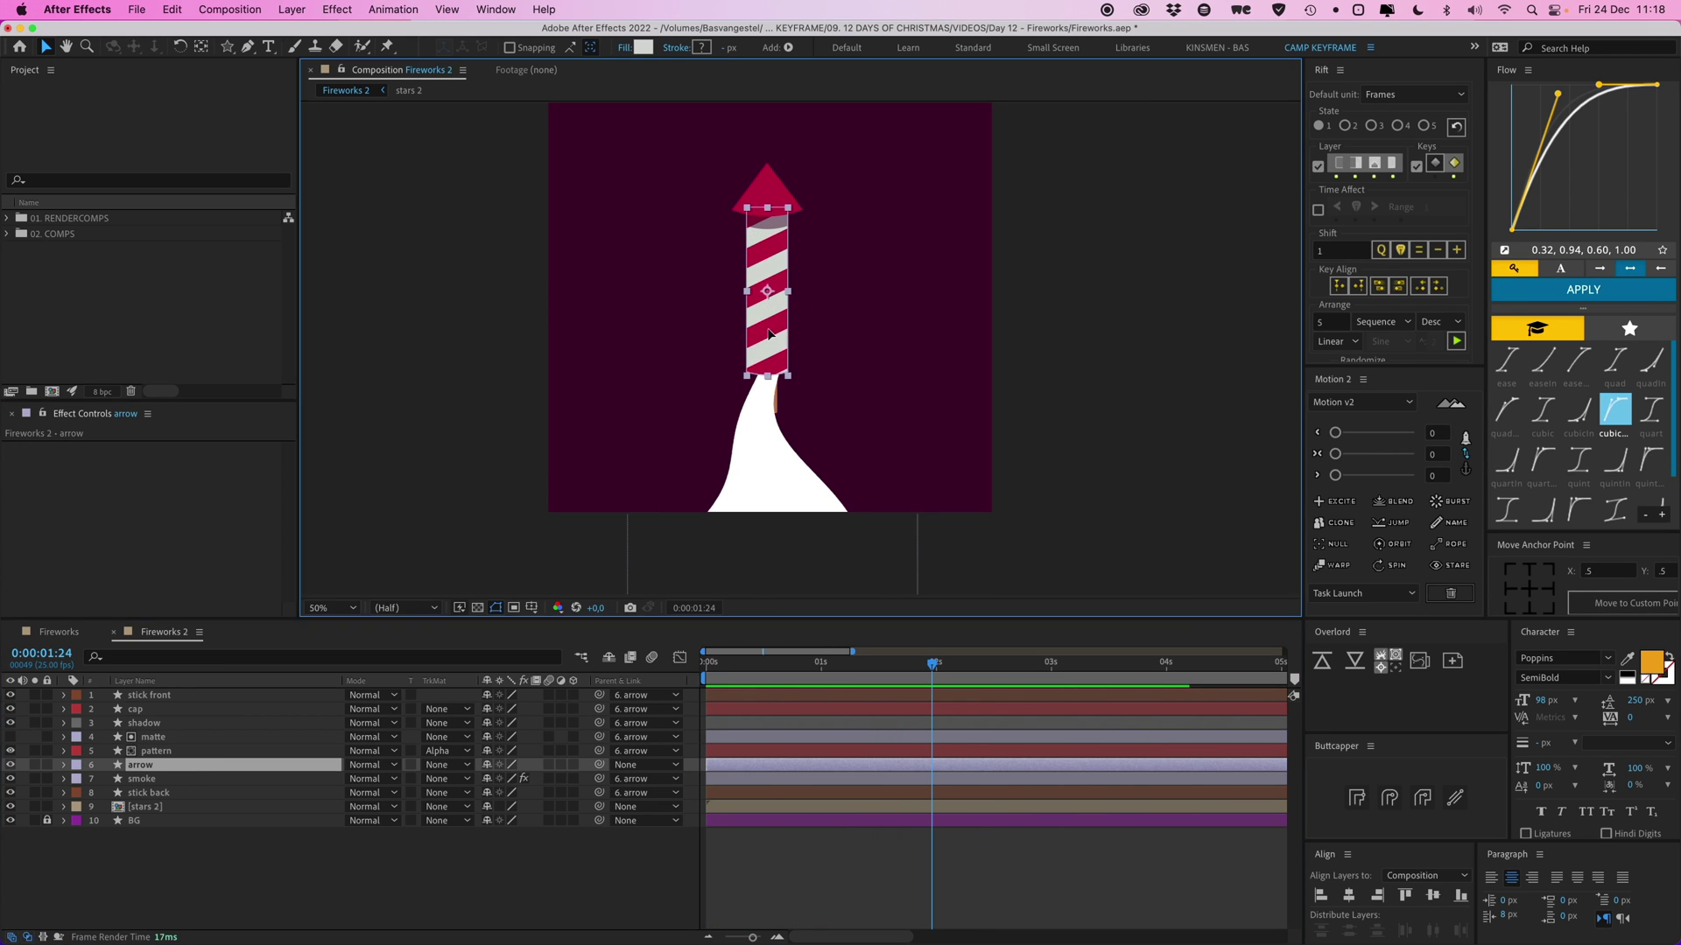
Undo the rocket's accidental shift and re-enable the arrow layer's wiggle(20,5) X and wiggle(1,300) Y Position expressions
{"action": "key", "text": "super+z"}
{"action": "left_click", "coordinate": [822, 884]}
{"action": "left_click", "coordinate": [158, 767]}
{"action": "left_click", "coordinate": [64, 765]}
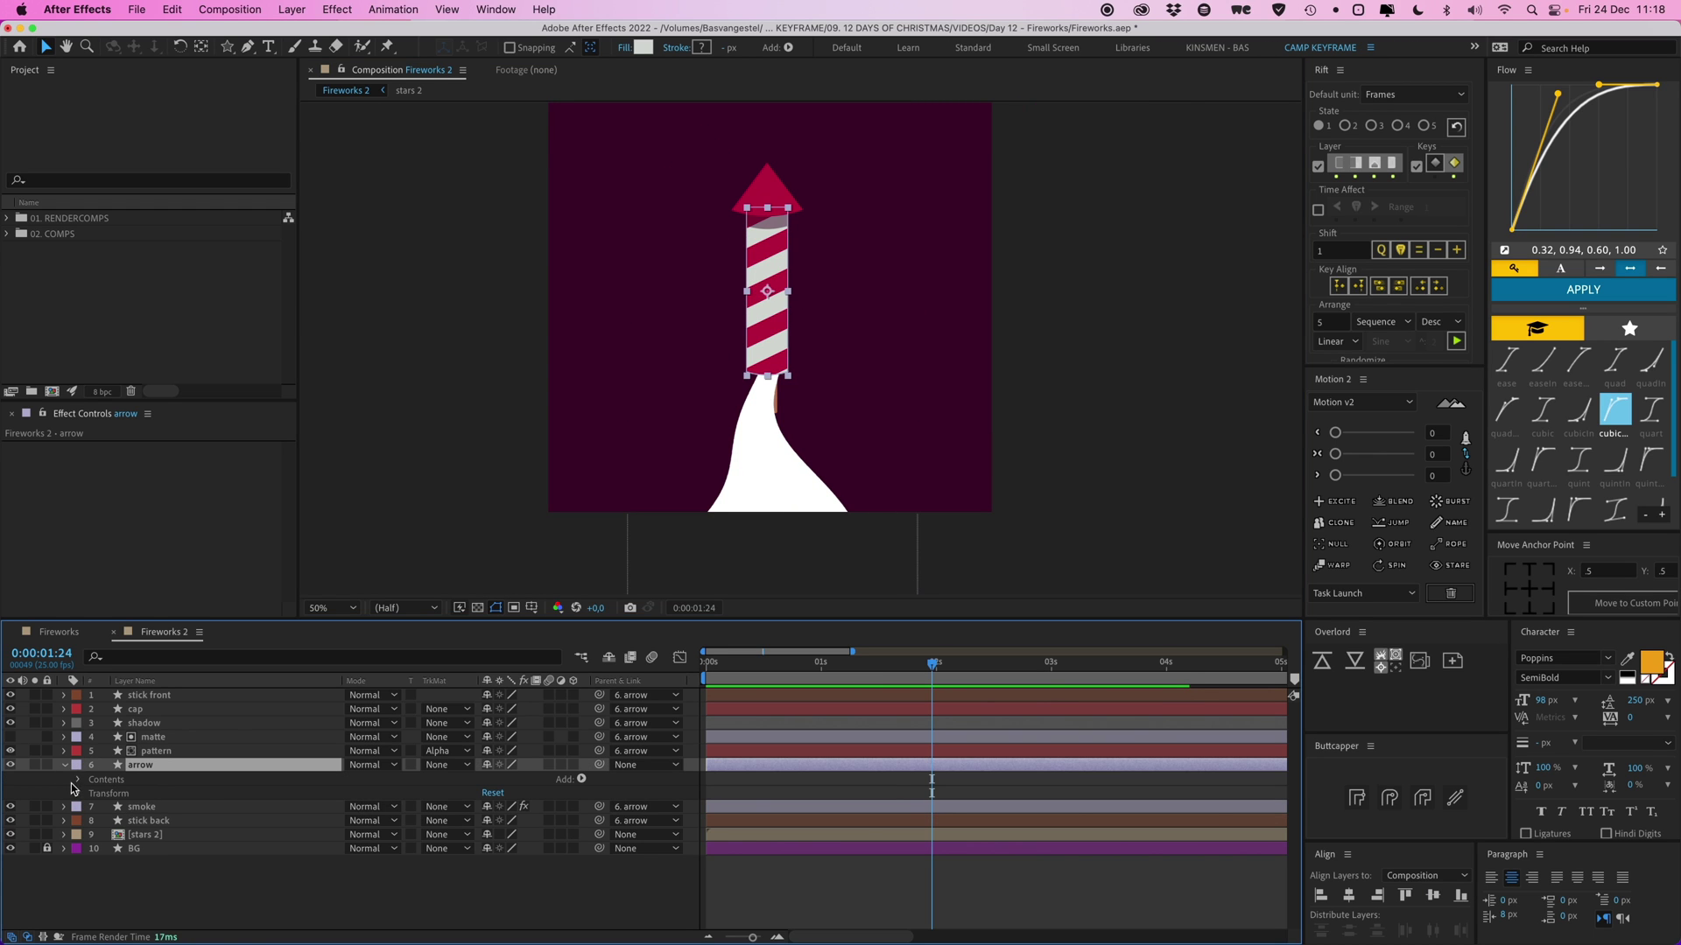
{"action": "left_click", "coordinate": [78, 794]}
{"action": "left_click", "coordinate": [93, 823]}
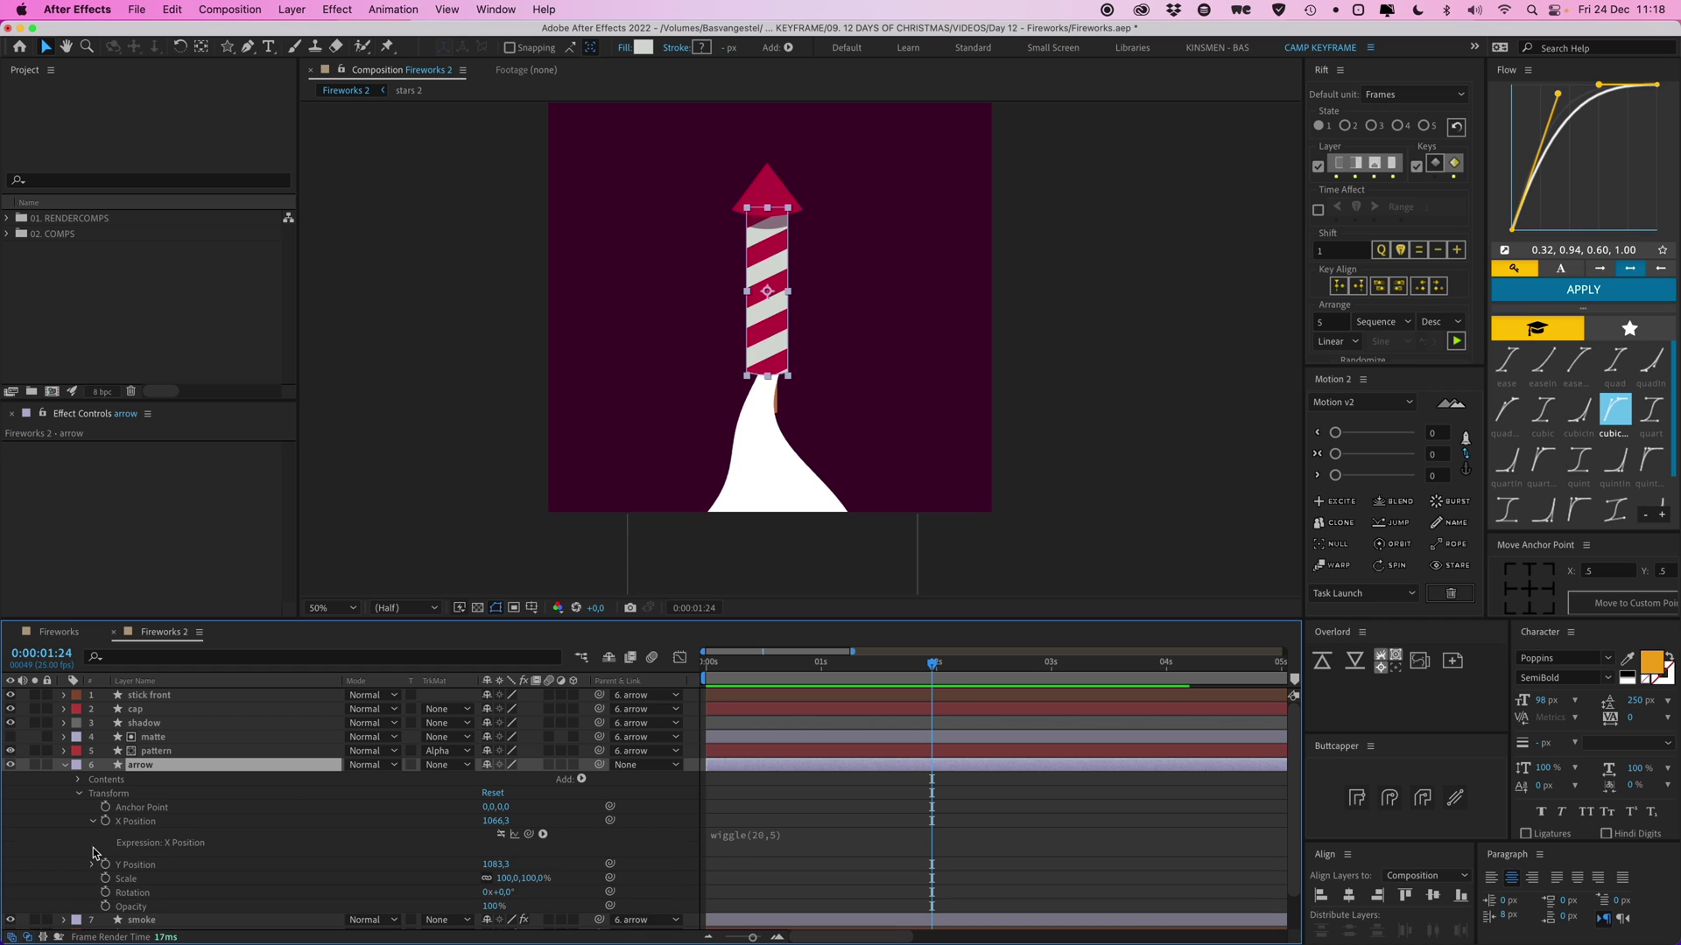
{"action": "left_click", "coordinate": [501, 836]}
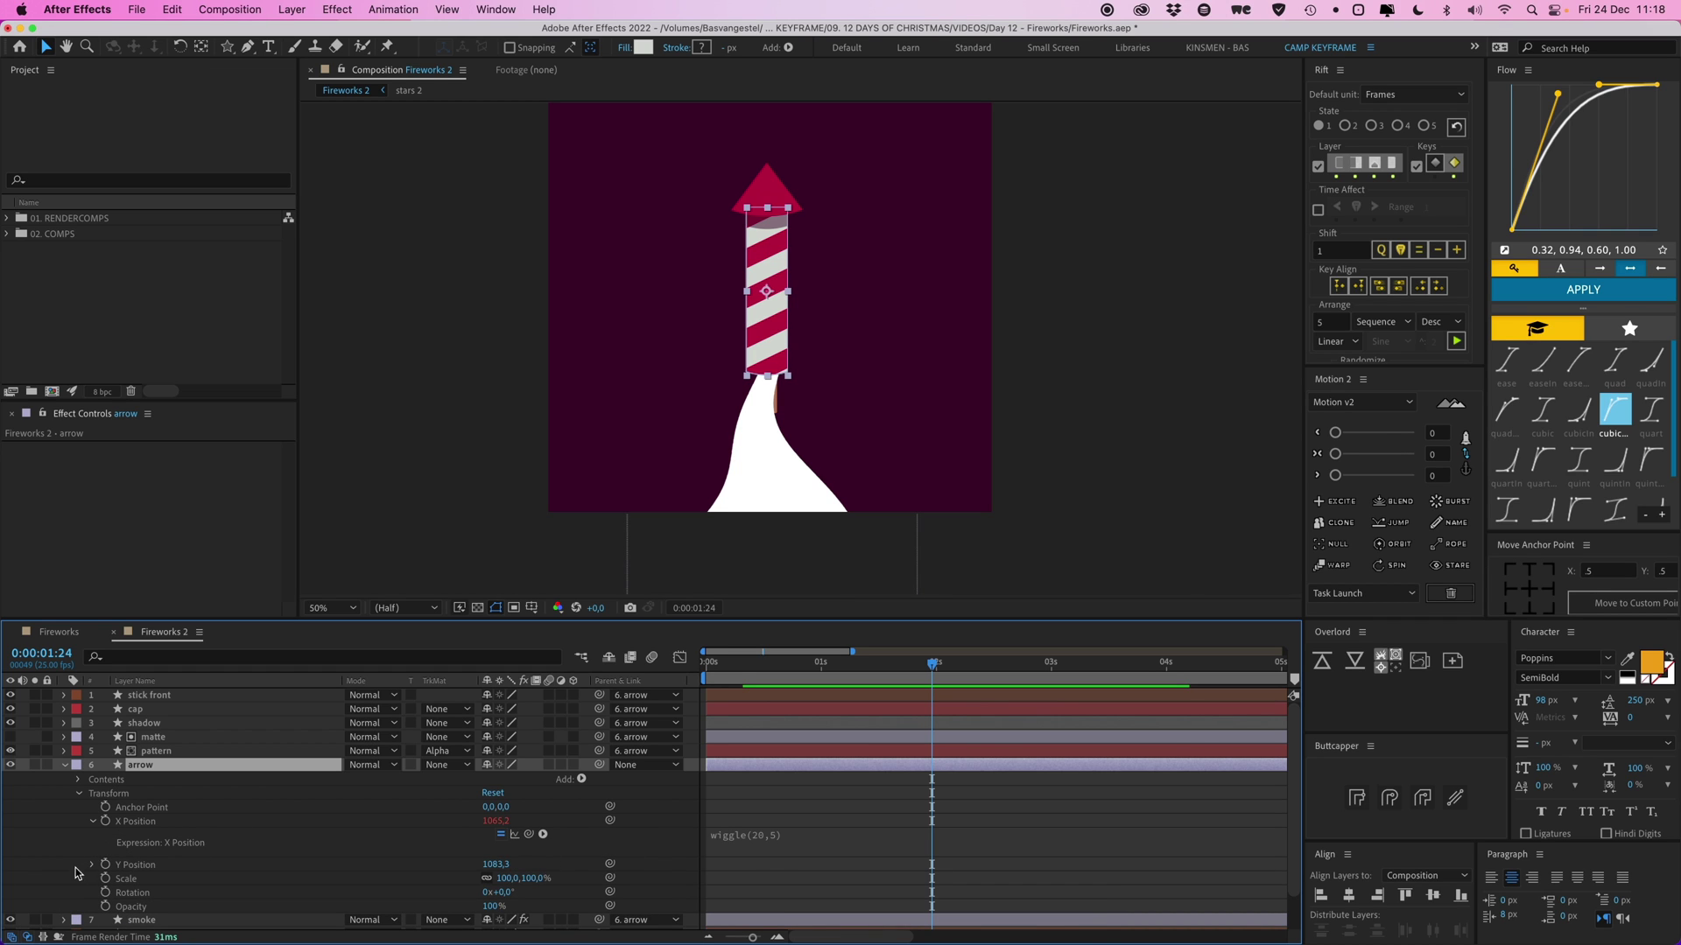
{"action": "left_click", "coordinate": [92, 865]}
{"action": "left_click", "coordinate": [501, 878]}
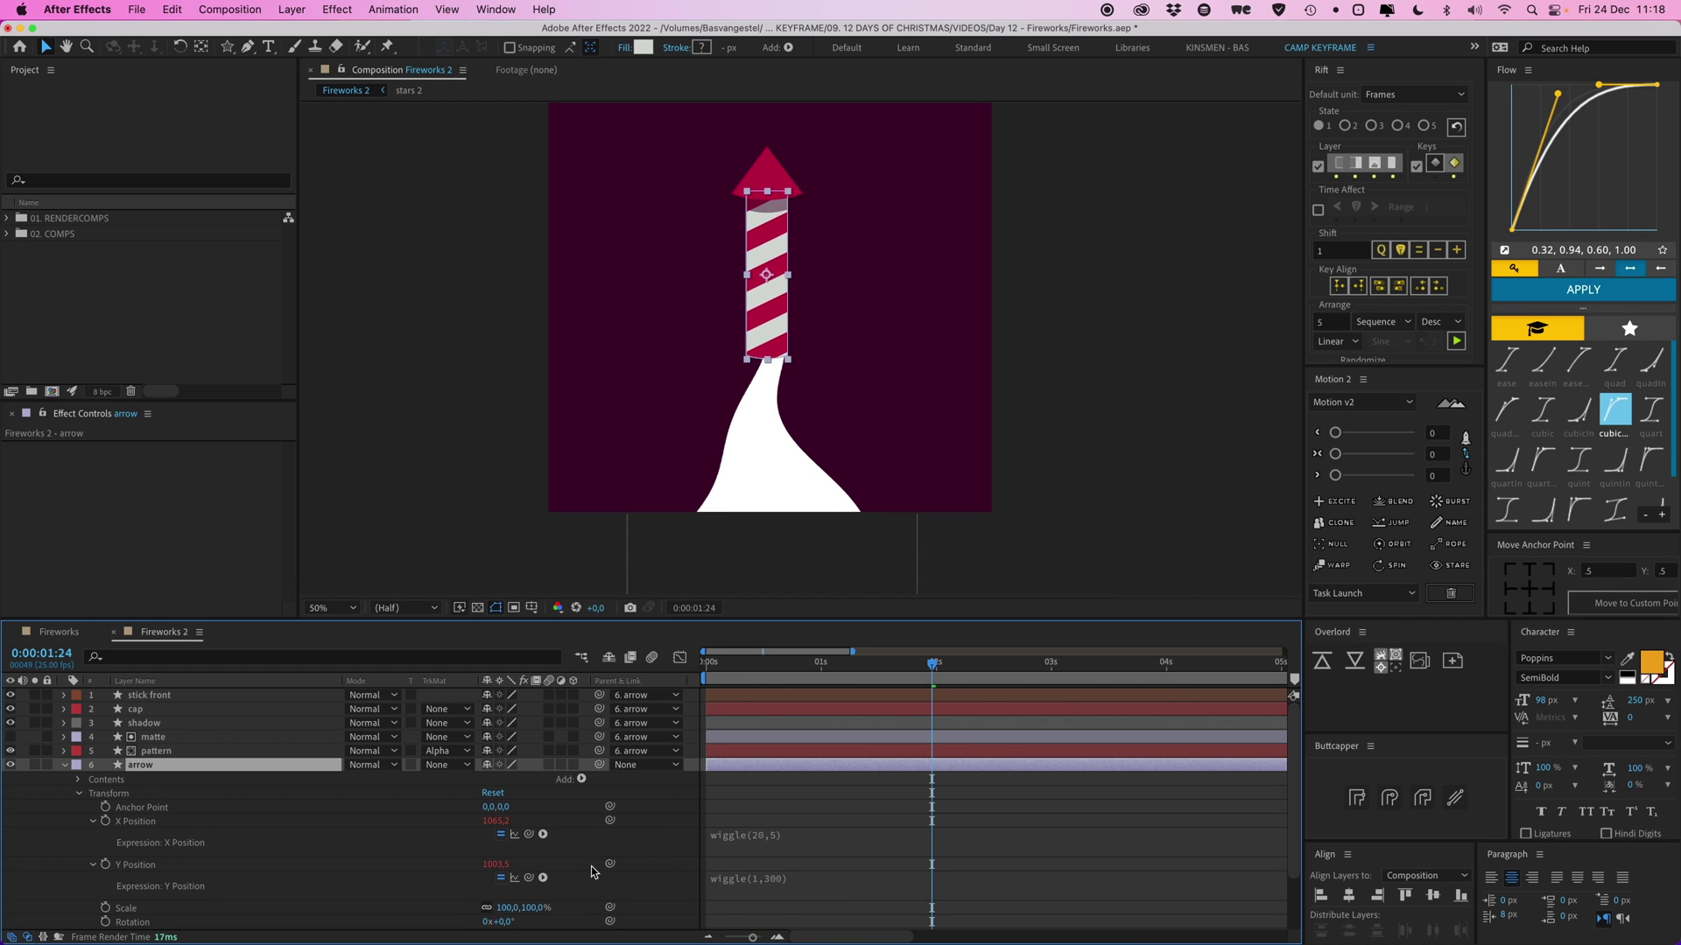
Preview the shaking rocket in Fireworks 2, collapsing the arrow layer and zooming the timeline out
{"action": "left_click", "coordinate": [800, 787]}
{"action": "key", "text": "space"}
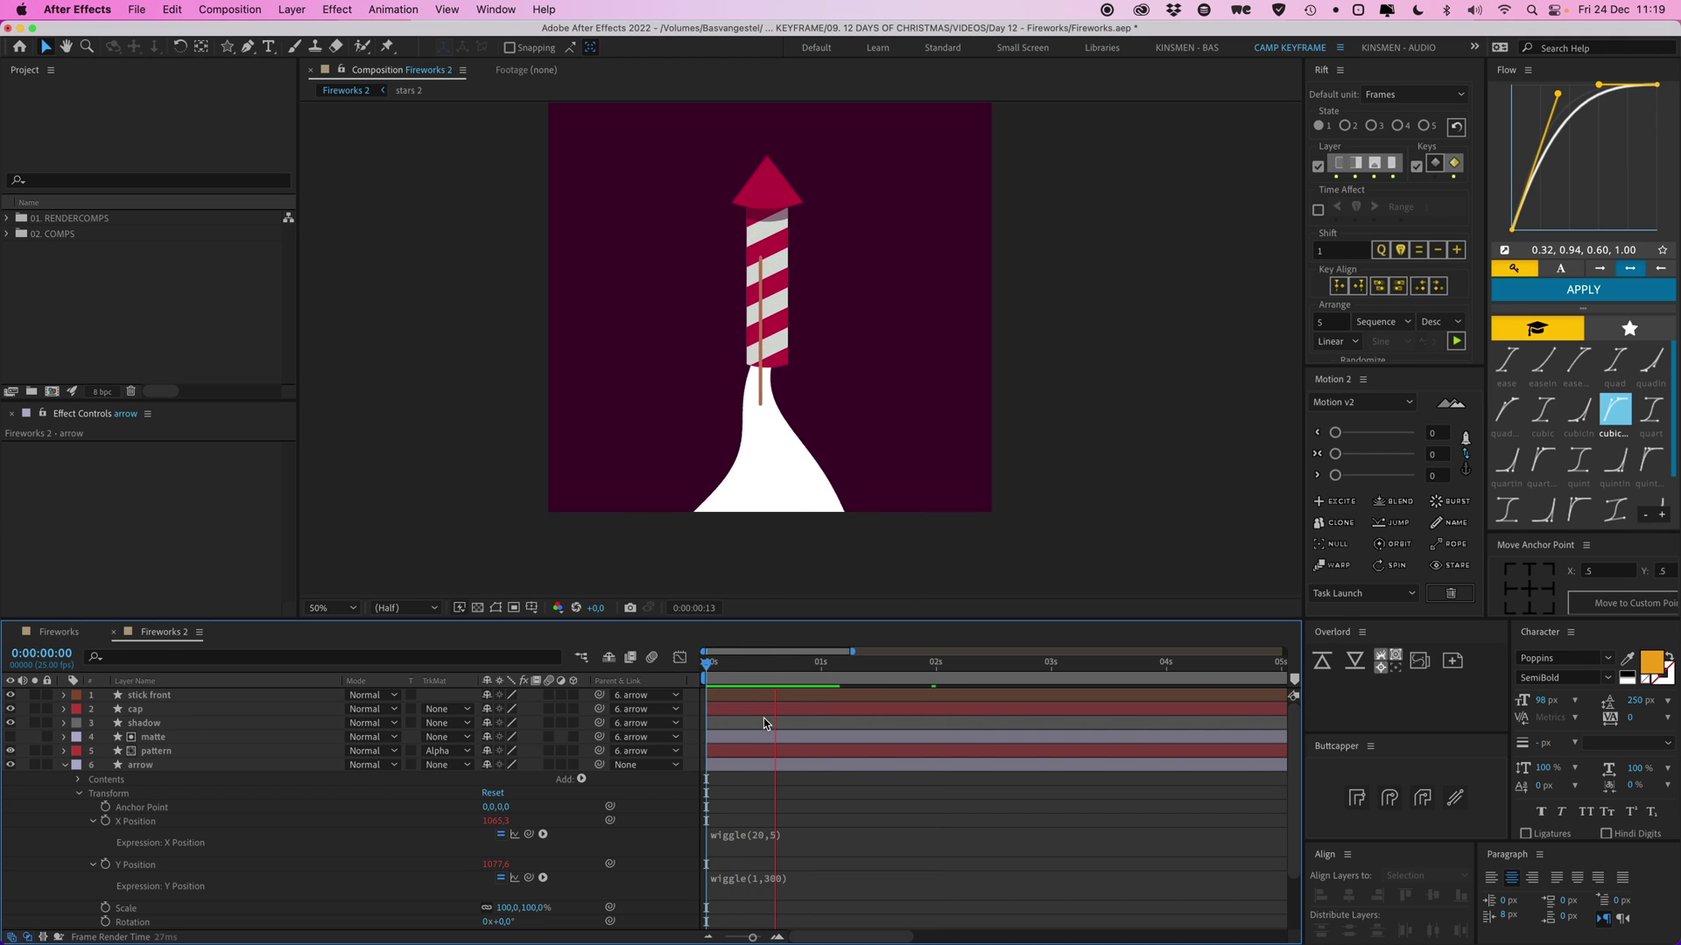
{"action": "key", "text": "space"}
{"action": "left_click_drag", "start_coordinate": [875, 386], "coordinate": [868, 439]}
{"action": "key", "text": "space"}
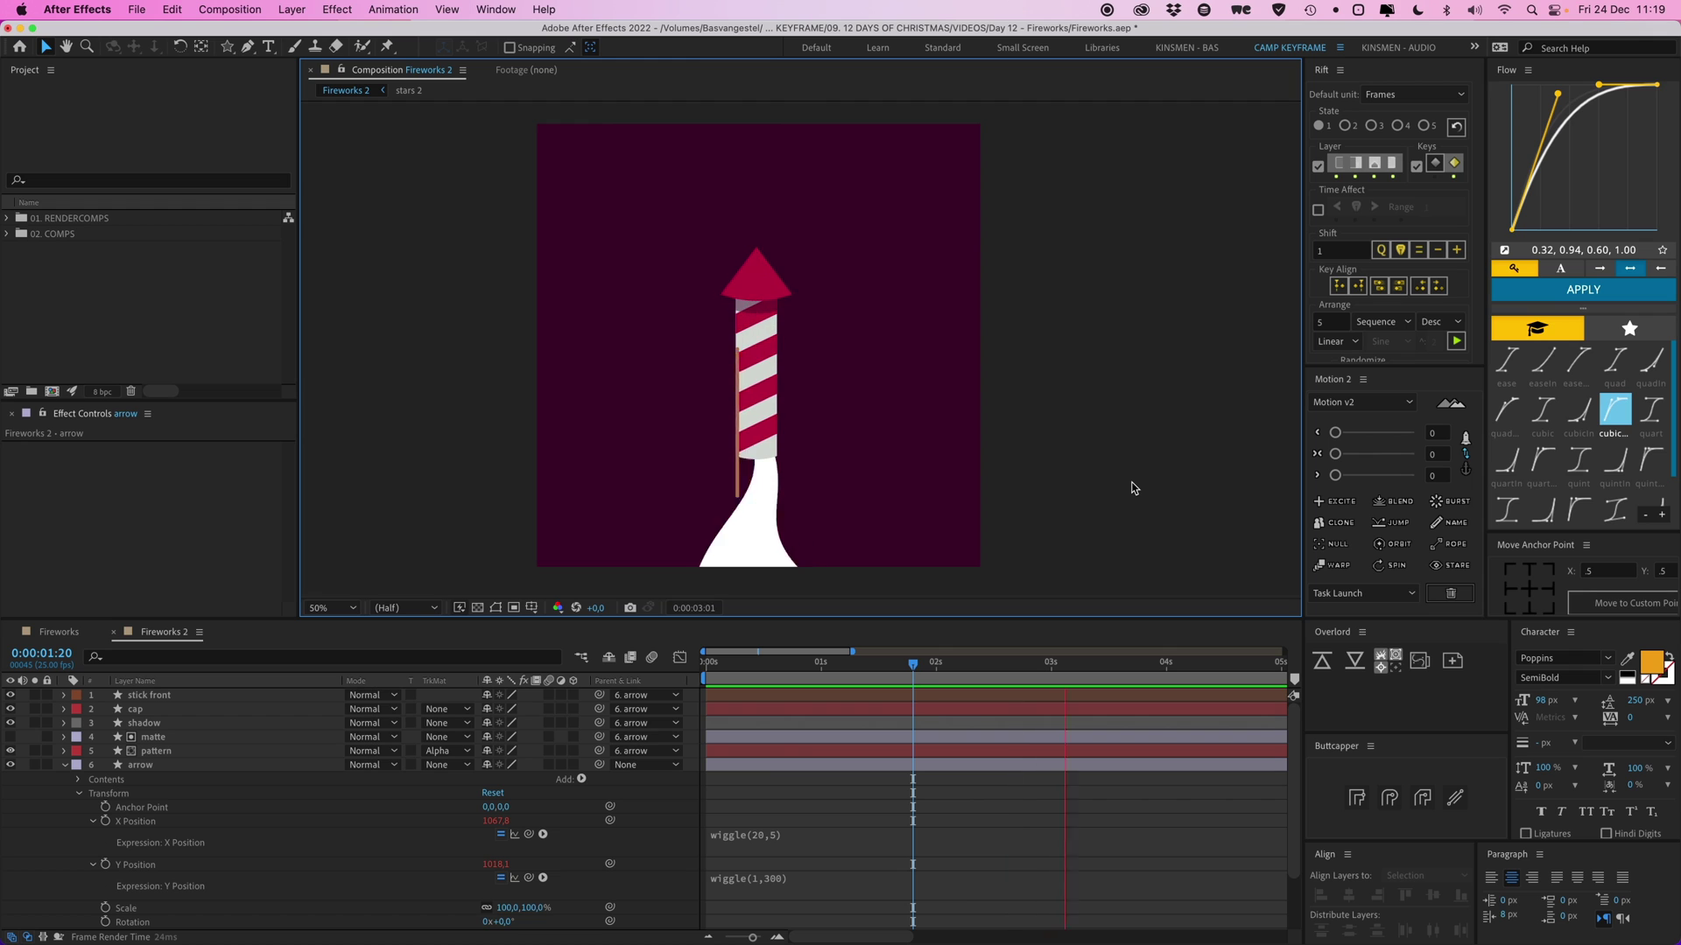
{"action": "left_click", "coordinate": [64, 767]}
{"action": "scroll", "coordinate": [773, 681], "scroll_direction": "left", "scroll_amount": 5}
{"action": "key", "text": "minus"}
{"action": "left_click_drag", "start_coordinate": [756, 670], "coordinate": [704, 679]}
{"action": "key", "text": "space"}
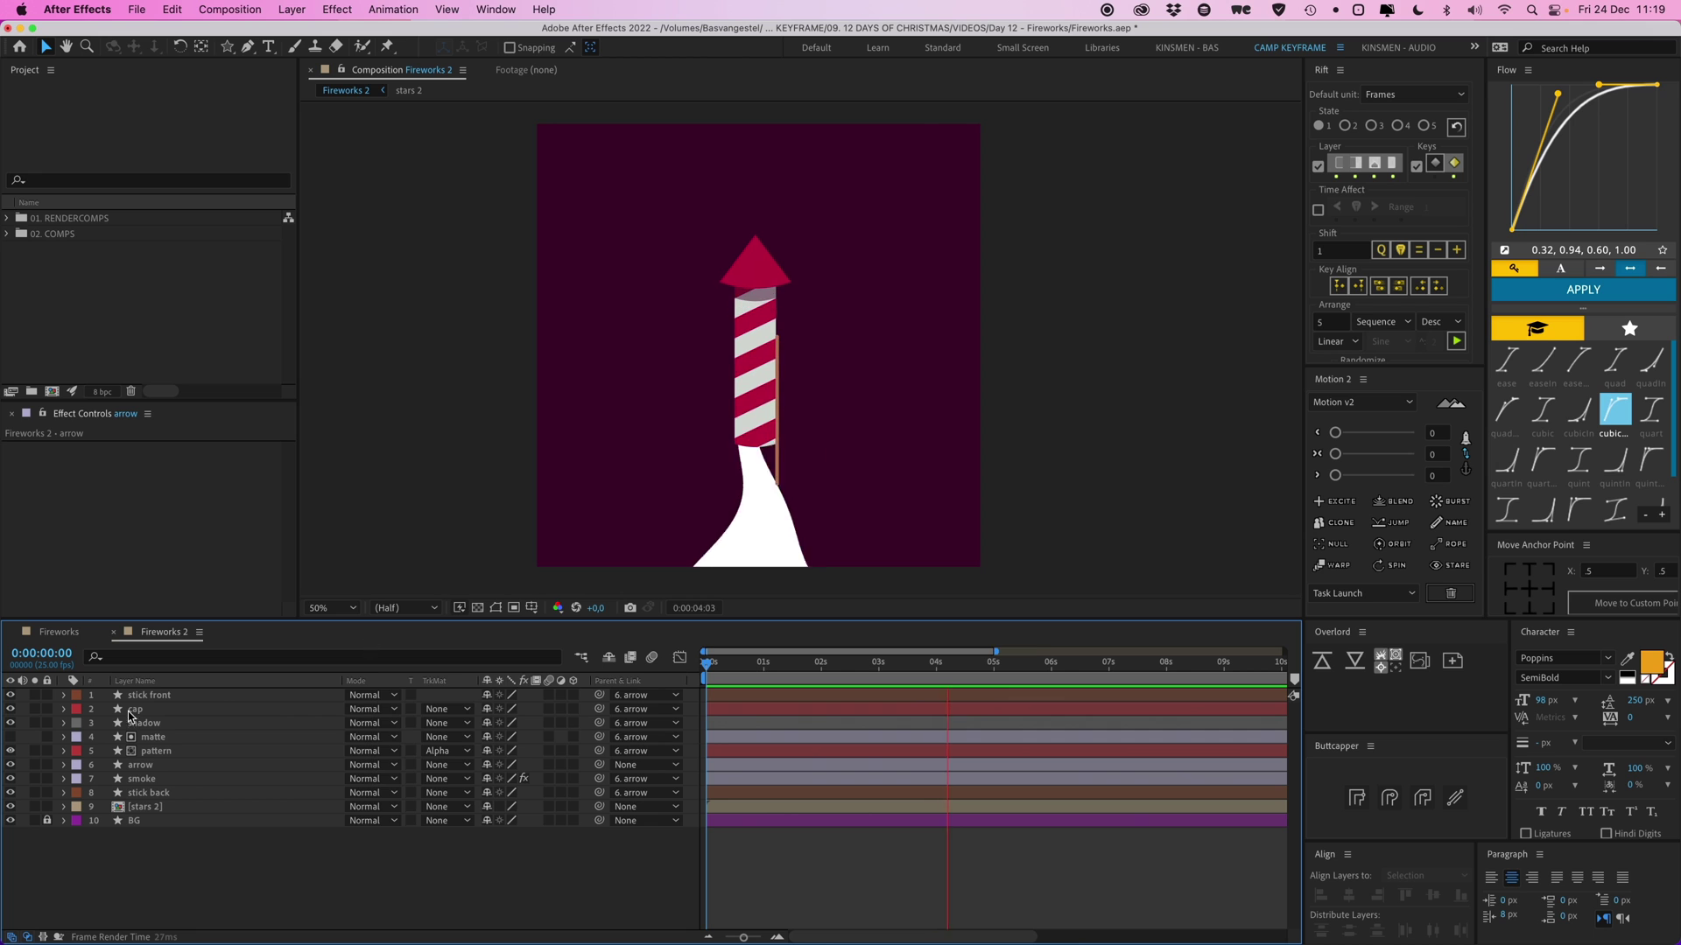
Preview the main Fireworks composition from the start, then open the stars 2 precomp from Fireworks 2
{"action": "left_click", "coordinate": [66, 632]}
{"action": "left_click_drag", "start_coordinate": [774, 668], "coordinate": [656, 672]}
{"action": "key", "text": "space"}
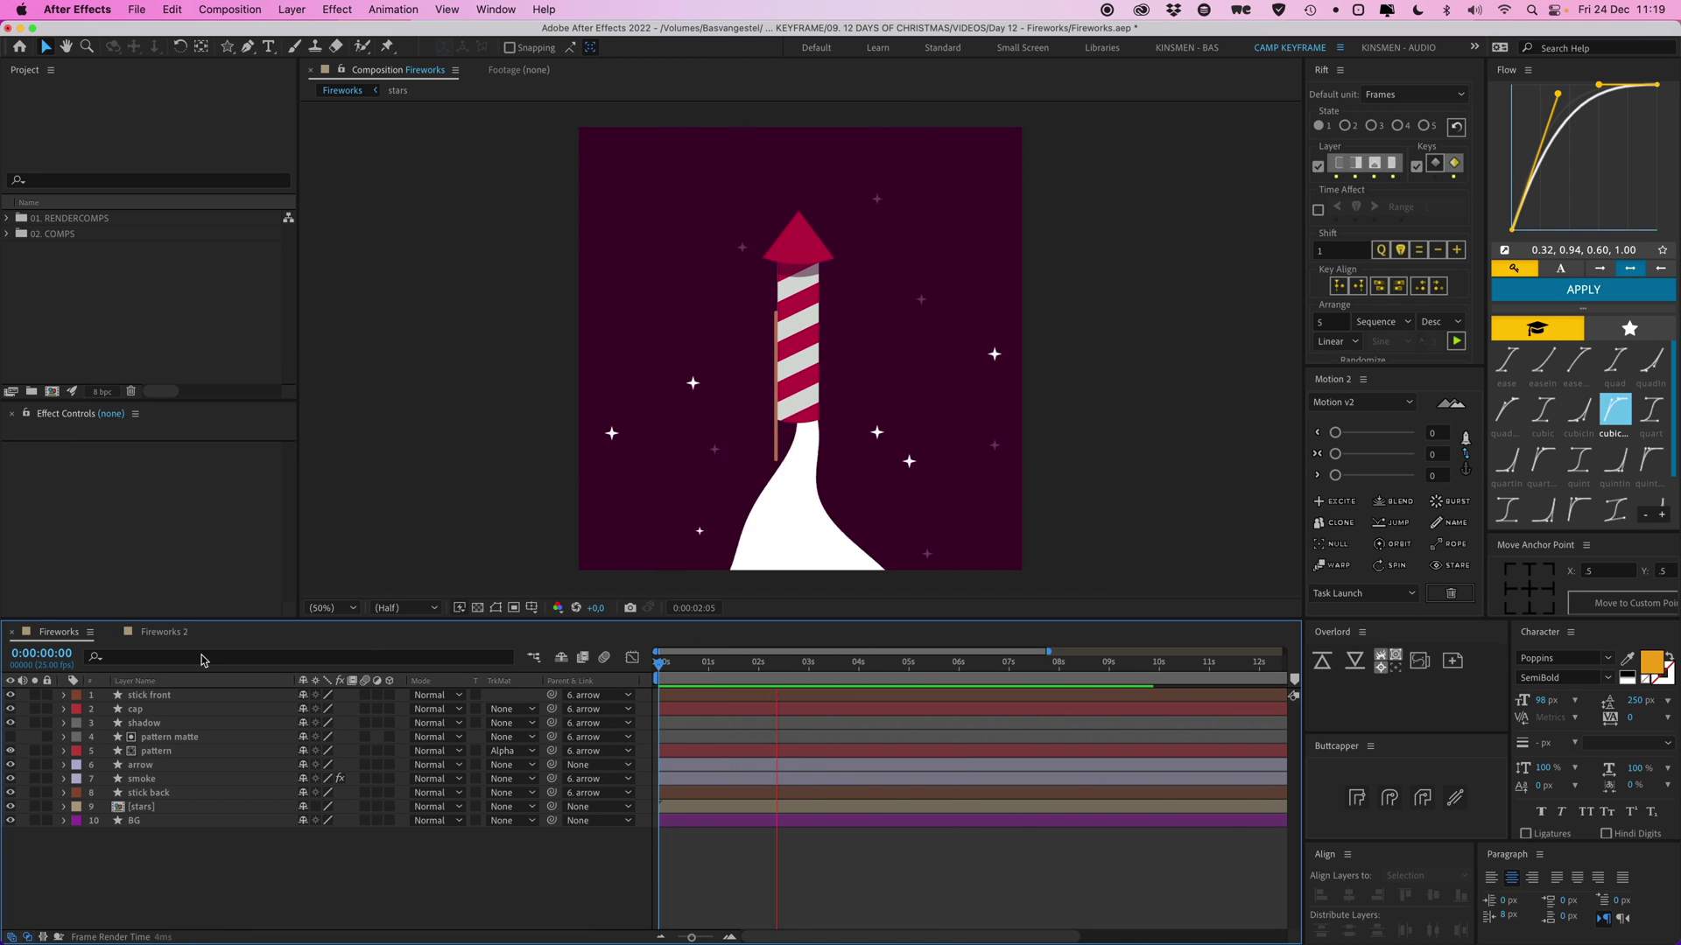
{"action": "left_click", "coordinate": [165, 632]}
{"action": "double_click", "coordinate": [162, 810]}
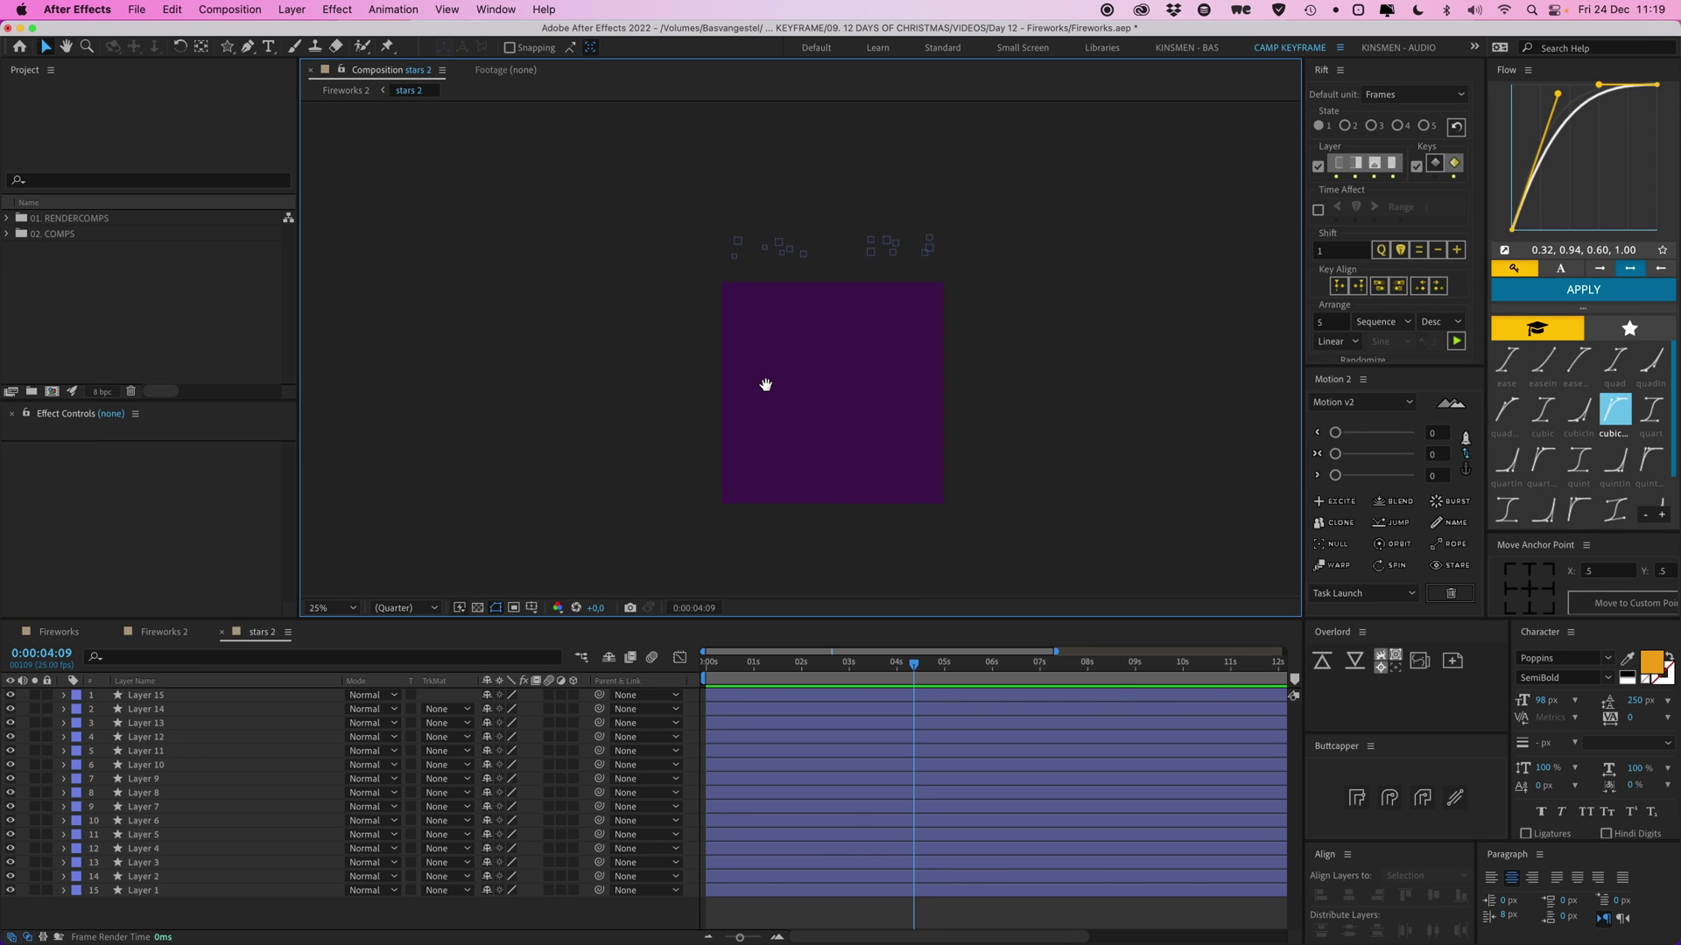
Select the star shapes and try moving them down into the frame, then undo the move
{"action": "left_click_drag", "start_coordinate": [622, 161], "coordinate": [1047, 297]}
{"action": "left_click_drag", "start_coordinate": [838, 257], "coordinate": [838, 362]}
{"action": "left_click", "coordinate": [996, 361]}
{"action": "left_click_drag", "start_coordinate": [646, 197], "coordinate": [1042, 292]}
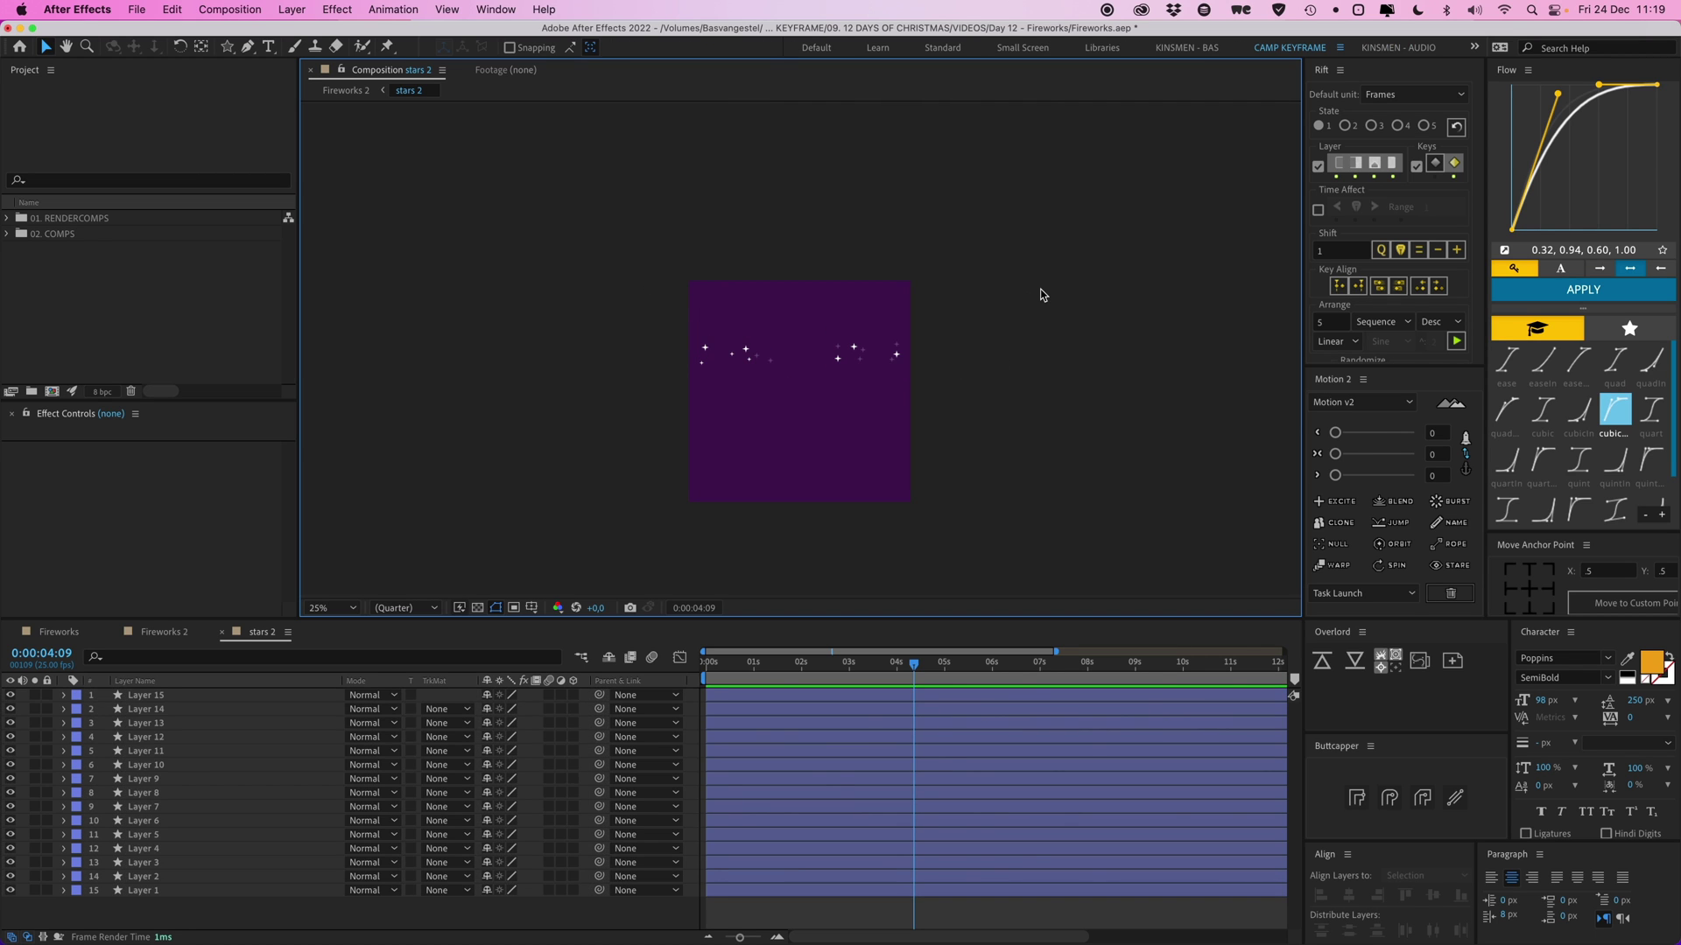
{"action": "key", "text": "super+z"}
Key all star Positions at 0:00, then drag the stars below the purple frame at 0:00:01:15
{"action": "left_click_drag", "start_coordinate": [747, 666], "coordinate": [697, 668]}
{"action": "key", "text": "p"}
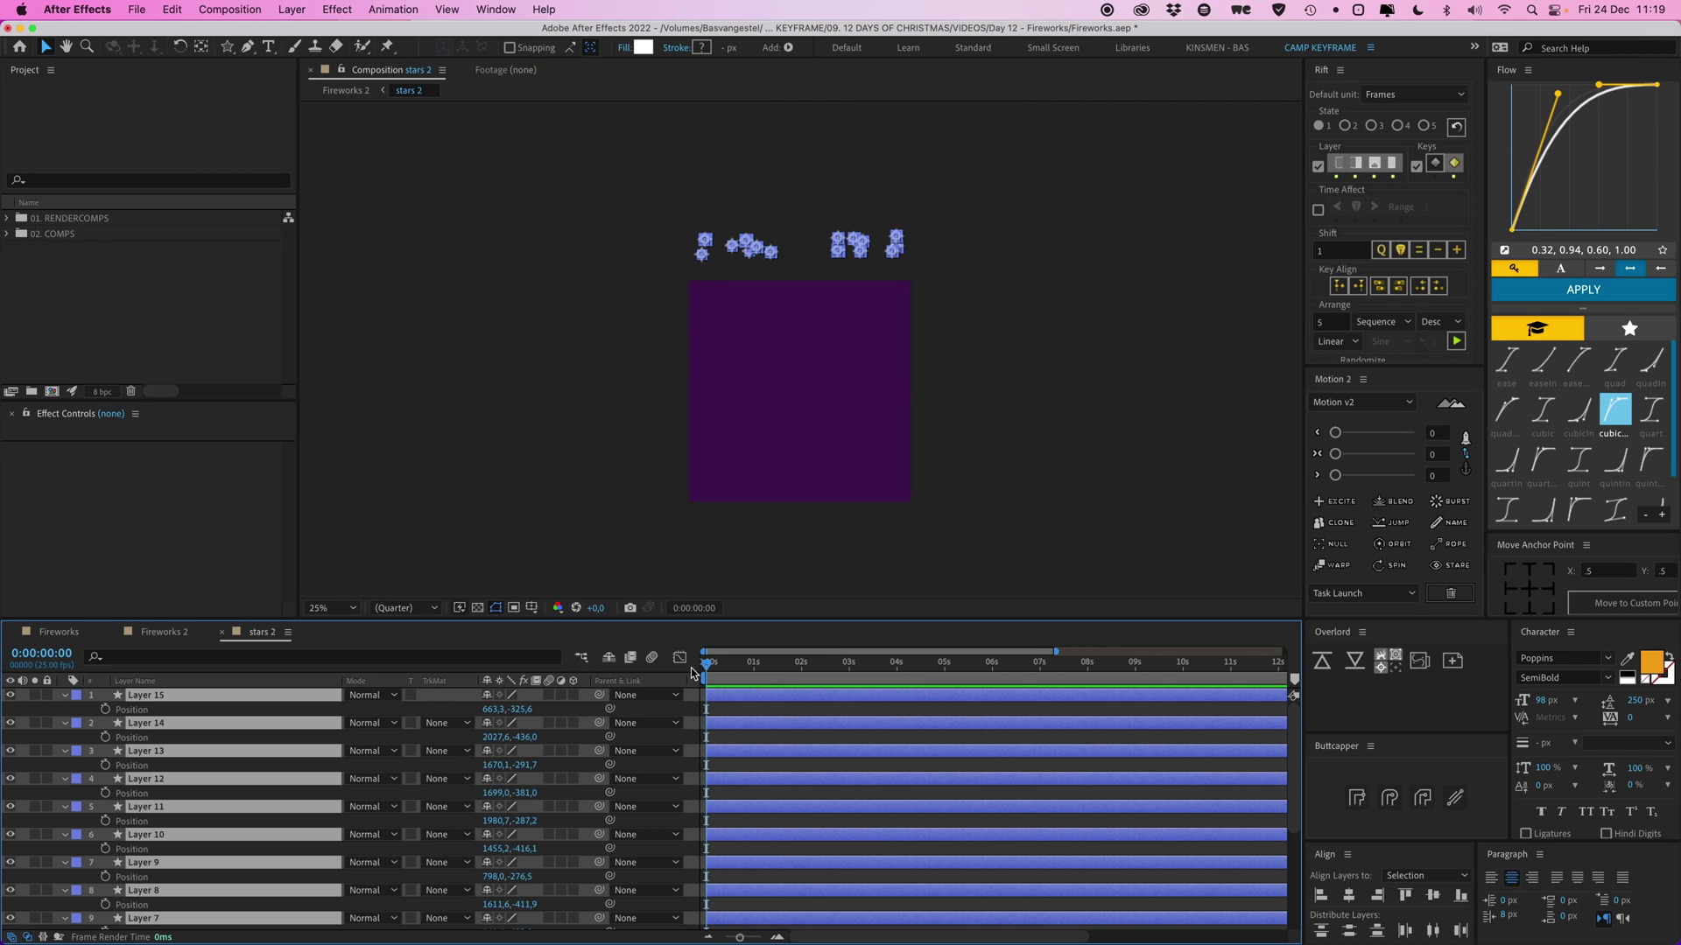
{"action": "left_click", "coordinate": [104, 709]}
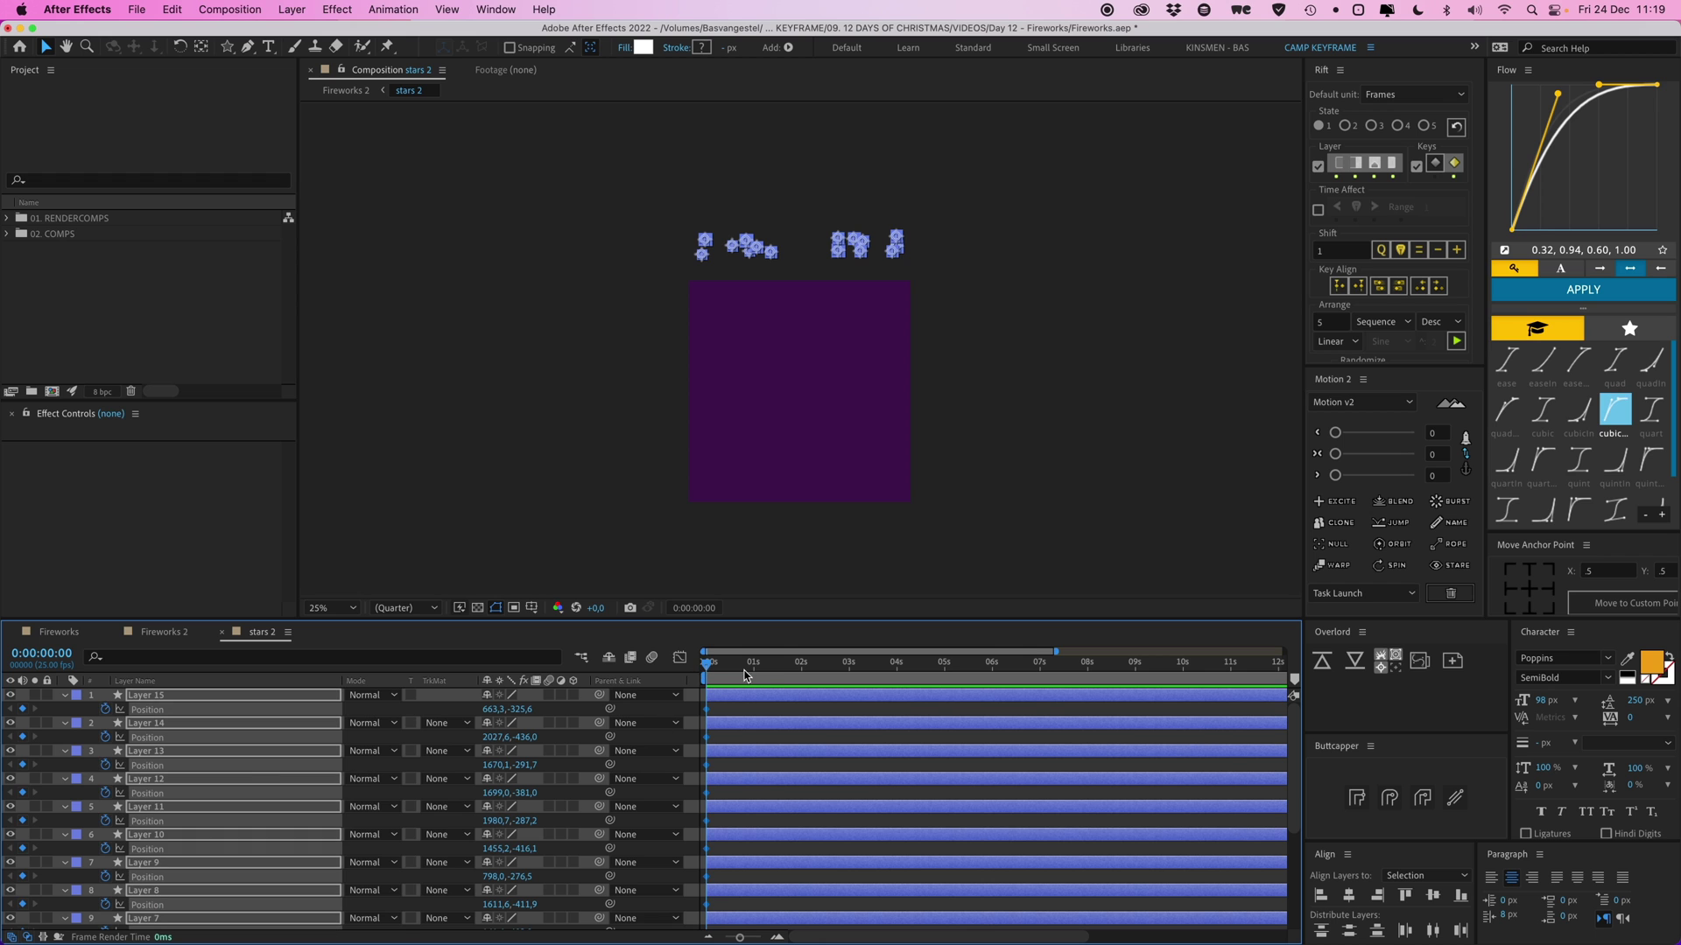
{"action": "left_click", "coordinate": [781, 672]}
{"action": "left_click", "coordinate": [820, 709]}
{"action": "left_click_drag", "start_coordinate": [646, 173], "coordinate": [979, 278]}
{"action": "left_click_drag", "start_coordinate": [837, 256], "coordinate": [838, 547]}
{"action": "left_click", "coordinate": [806, 707]}
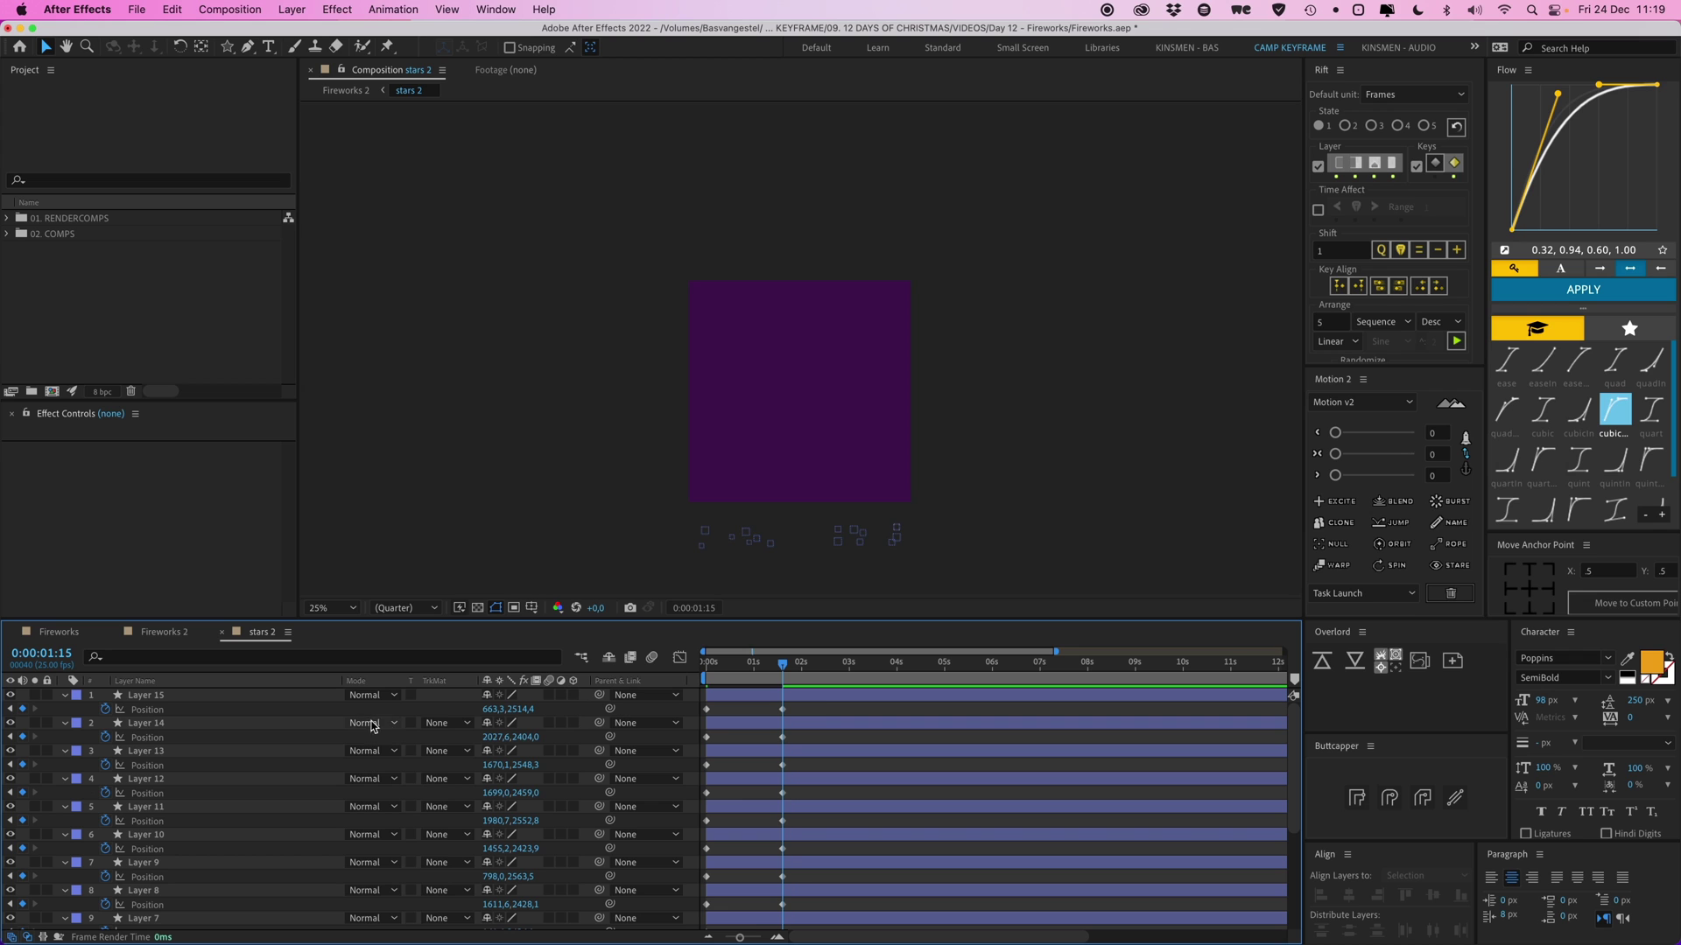
{"action": "left_click", "coordinate": [104, 712], "text": "alt"}
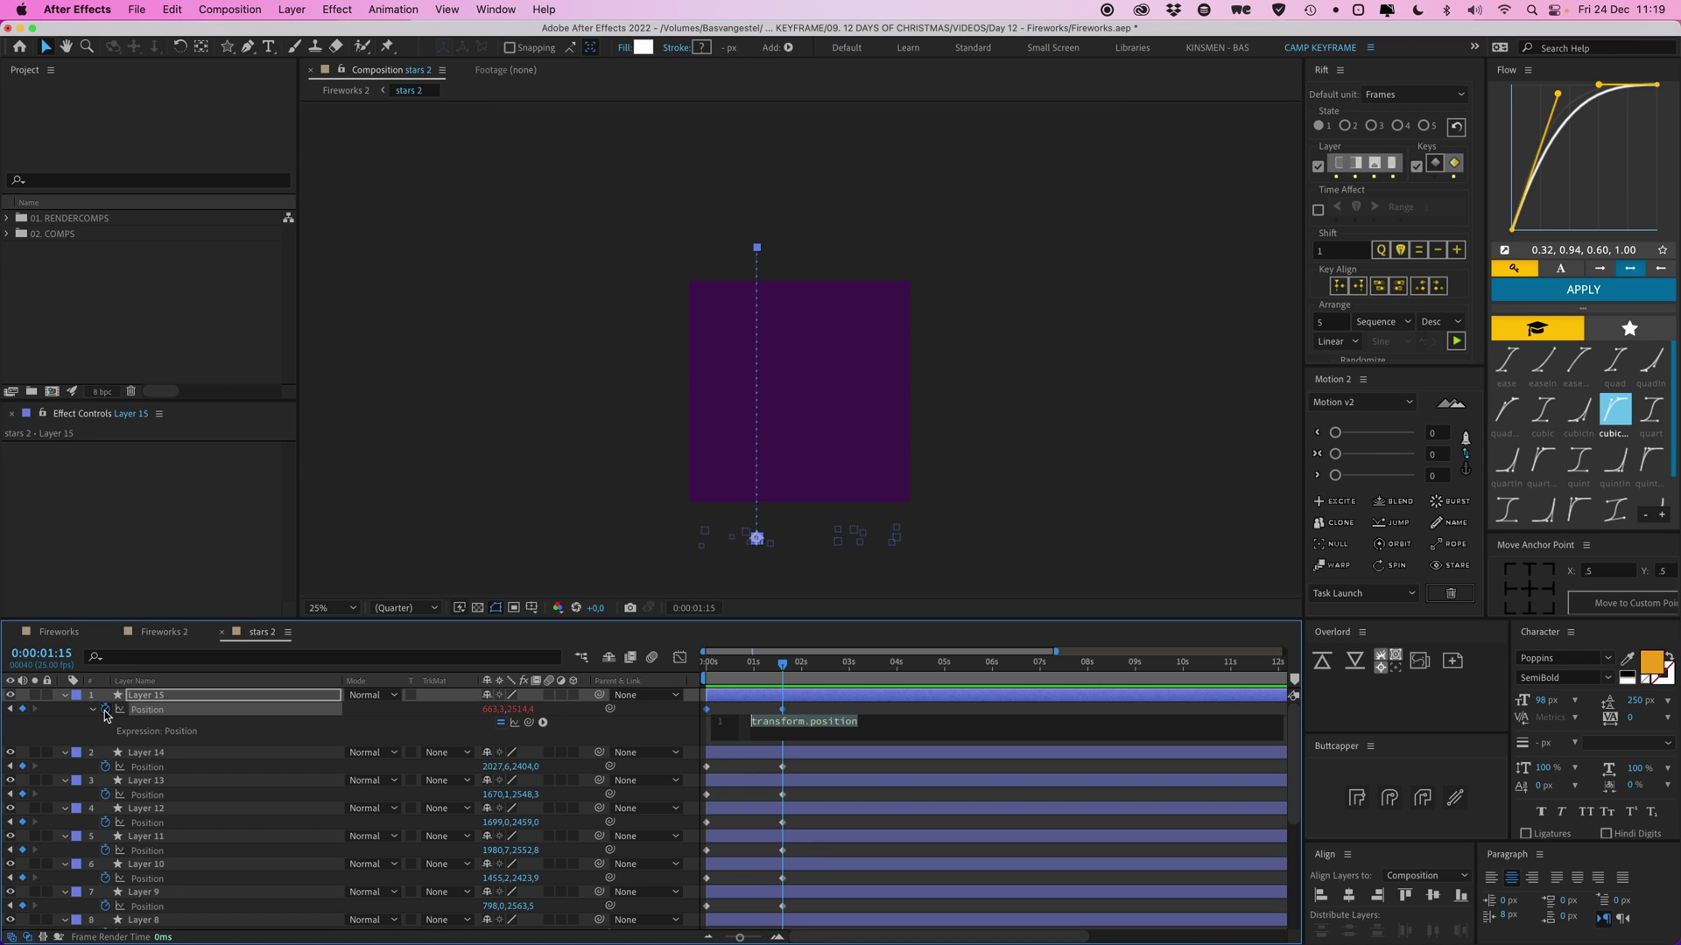
Give Layer 15's Position a loopOut() expression
{"action": "type", "text": "loop"}
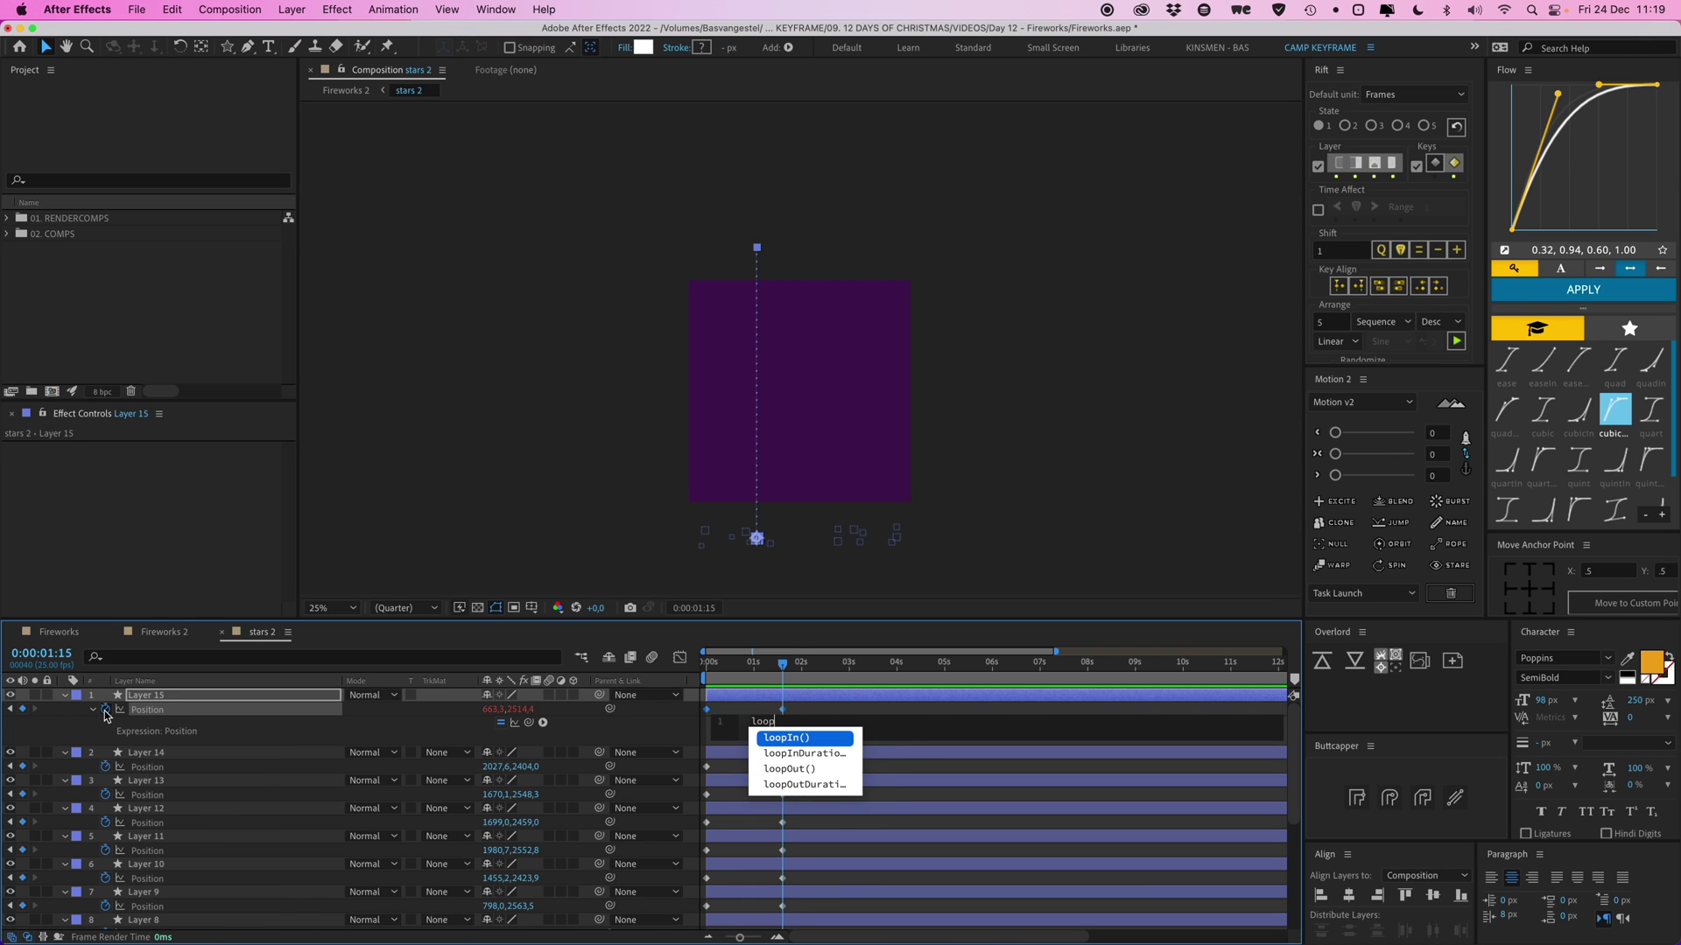
{"action": "key", "text": "Down"}
{"action": "key", "text": "Down"}
{"action": "key", "text": "Return"}
{"action": "left_click", "coordinate": [746, 706]}
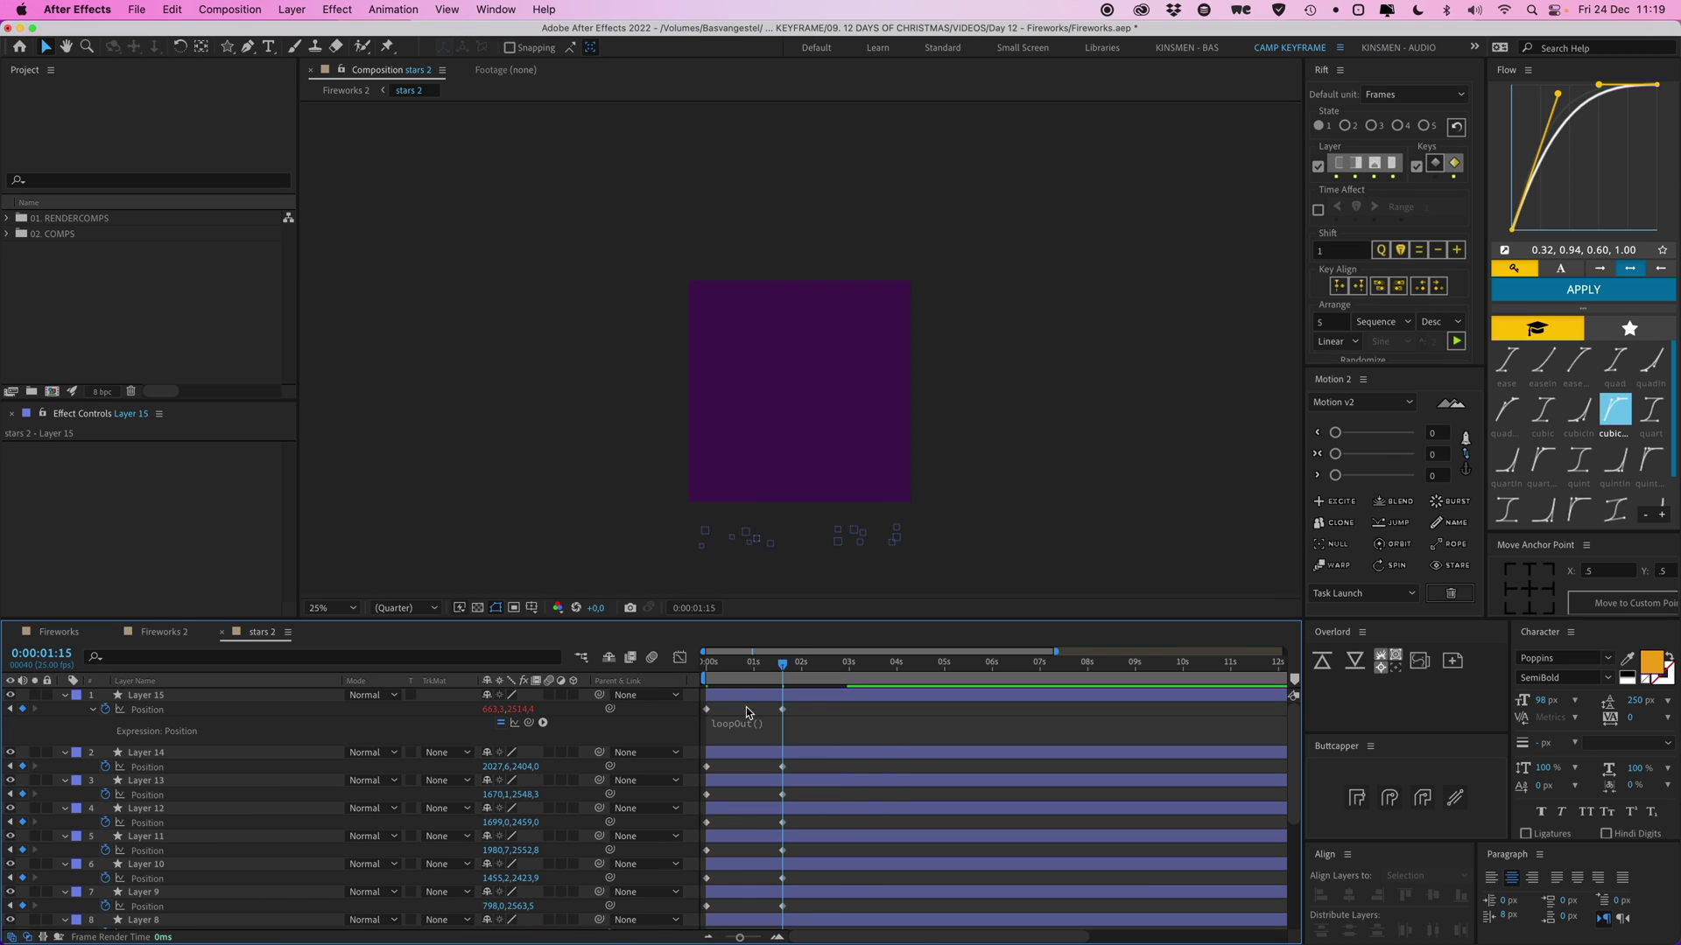
Copy only Layer 15's expression and paste it onto the Position of Layers 14 through 1
{"action": "right_click", "coordinate": [145, 714]}
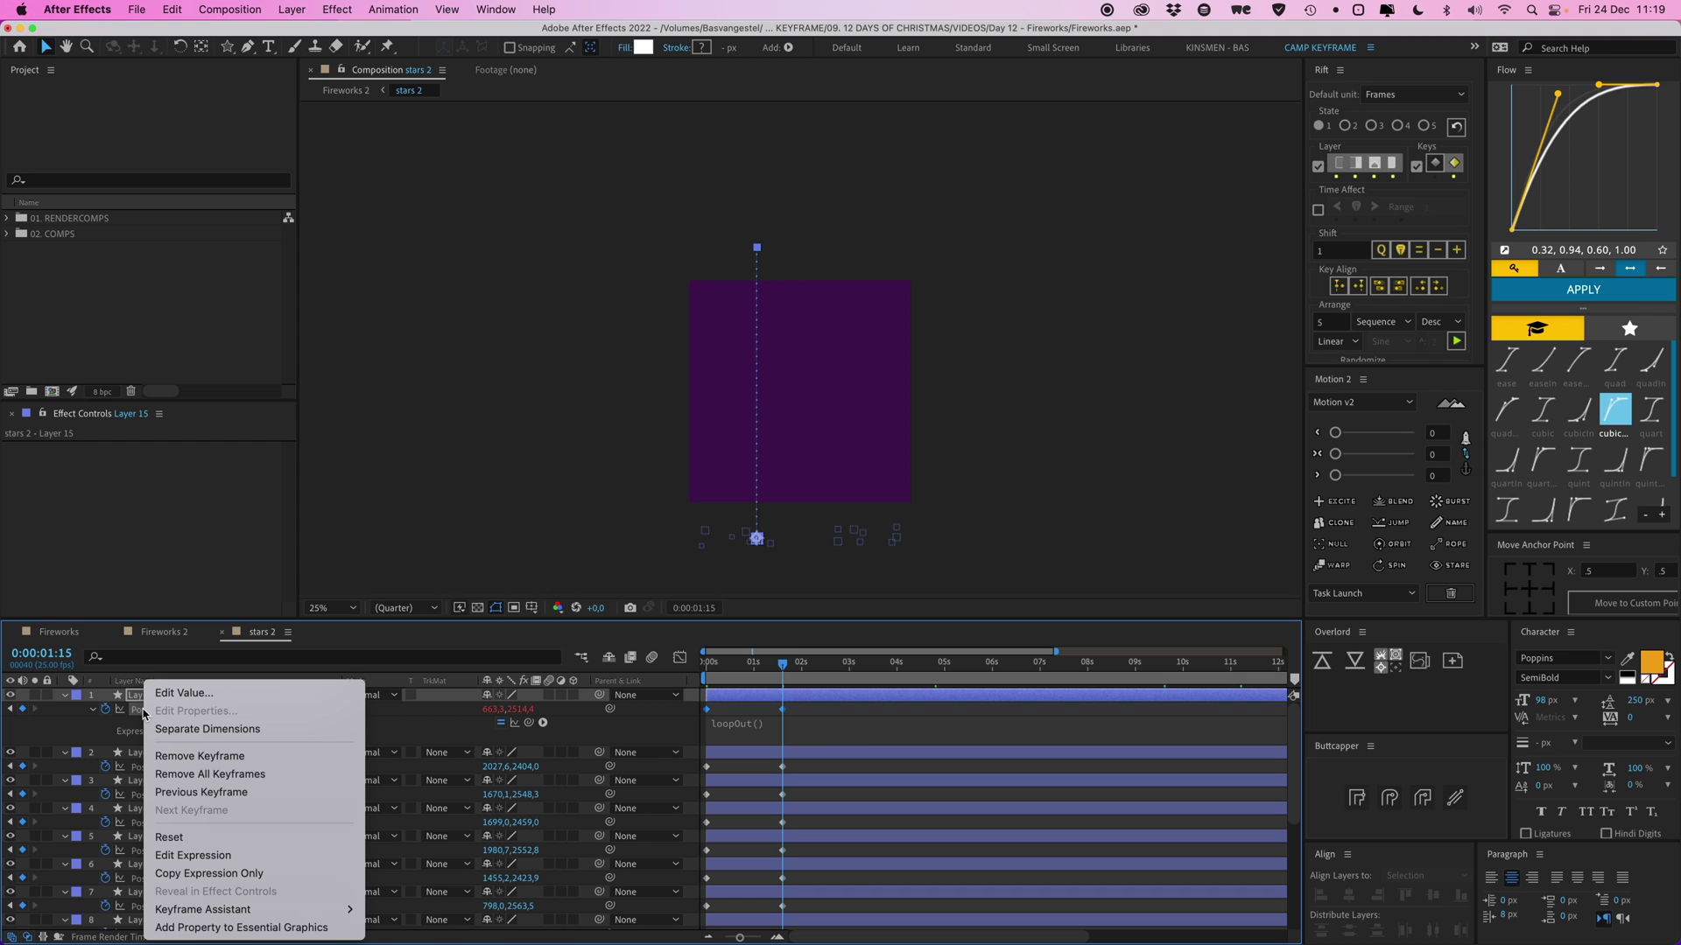
{"action": "left_click", "coordinate": [240, 875]}
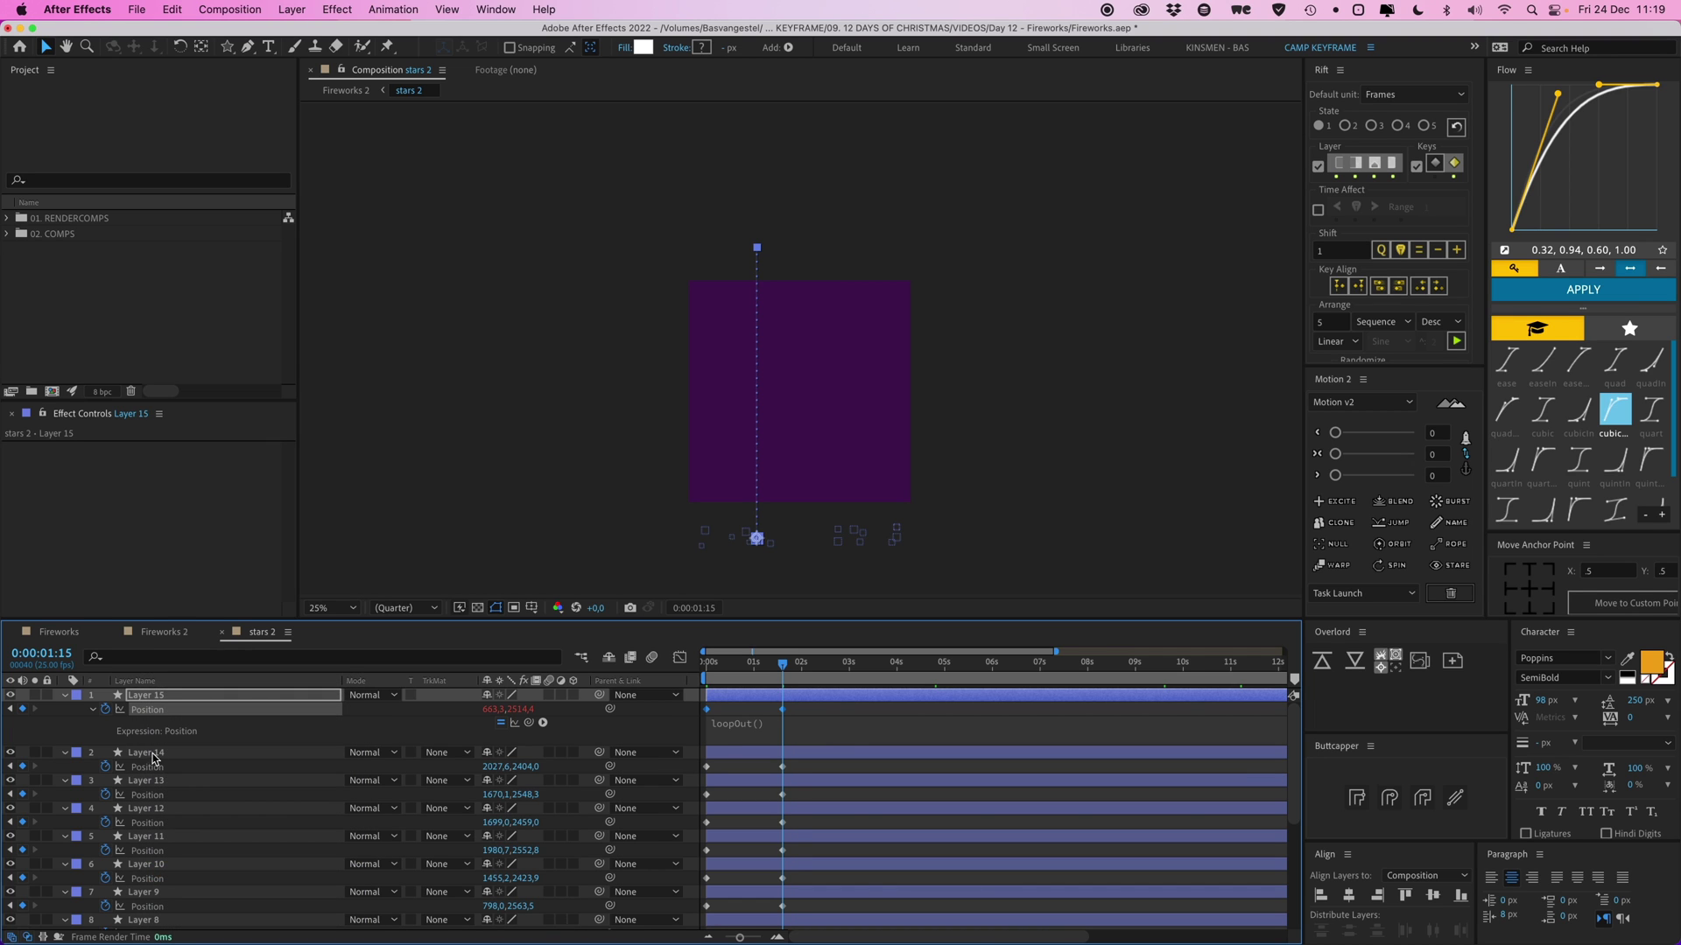
{"action": "left_click", "coordinate": [153, 758]}
{"action": "scroll", "coordinate": [162, 772], "scroll_direction": "down", "scroll_amount": 5}
{"action": "left_click", "coordinate": [148, 923]}
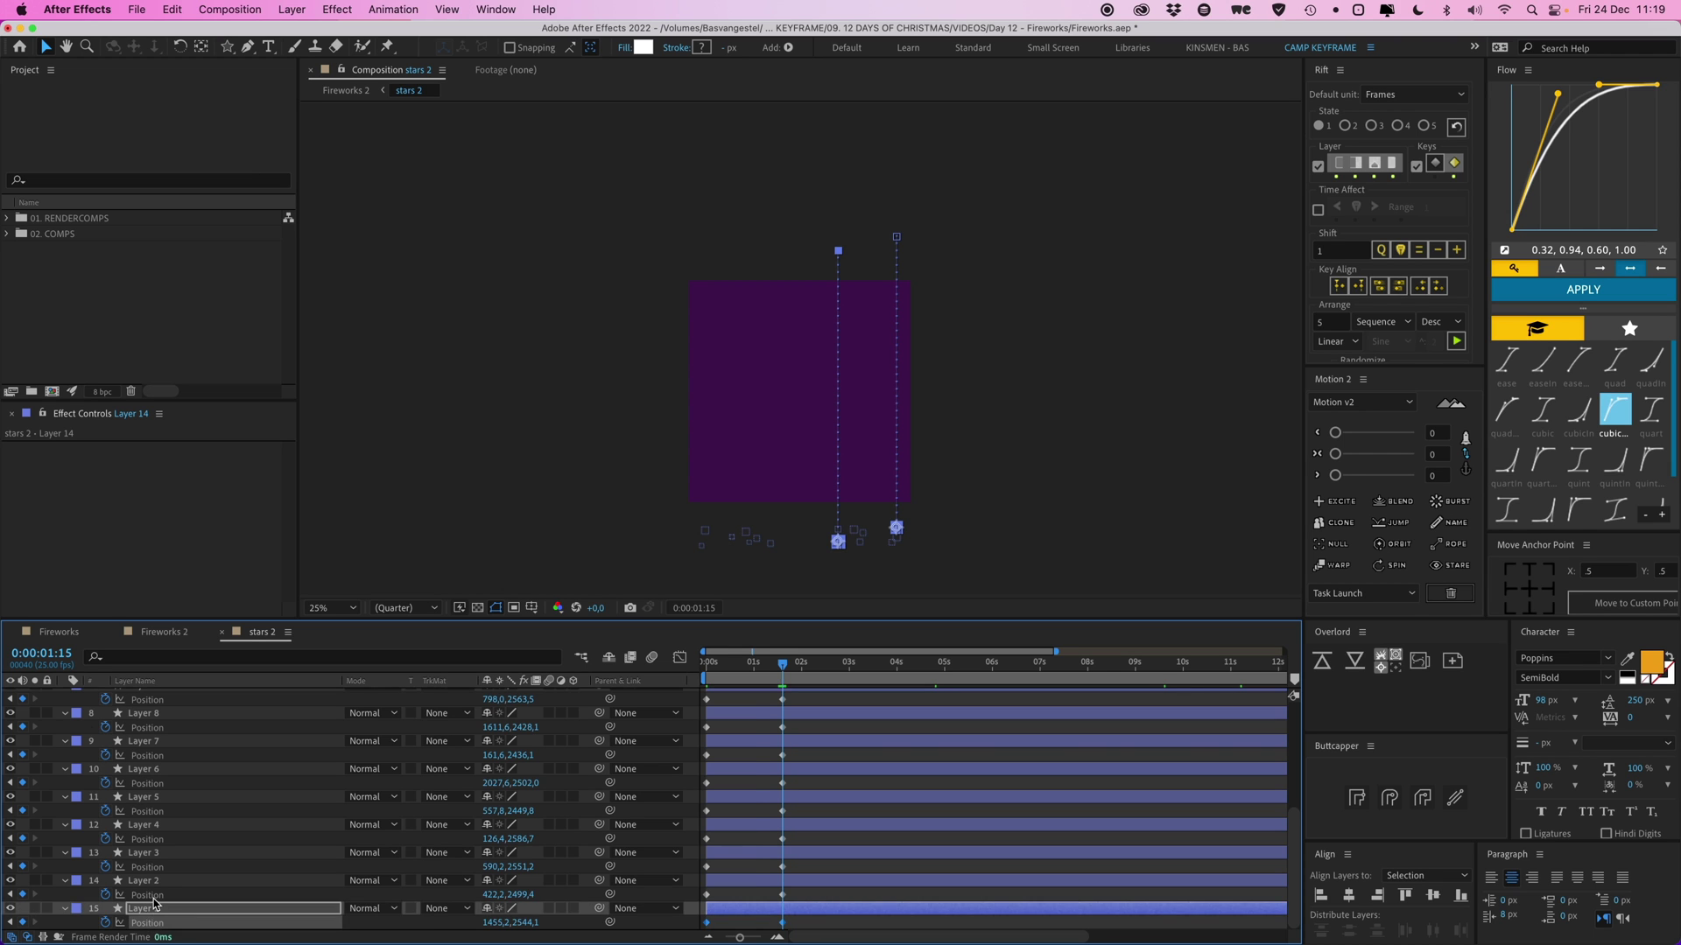
{"action": "scroll", "coordinate": [154, 902], "scroll_direction": "up", "scroll_amount": 5}
{"action": "scroll", "coordinate": [152, 788], "scroll_direction": "down", "scroll_amount": 3}
{"action": "left_click", "coordinate": [150, 730]}
{"action": "scroll", "coordinate": [151, 732], "scroll_direction": "up", "scroll_amount": 4}
{"action": "left_click", "coordinate": [151, 756]}
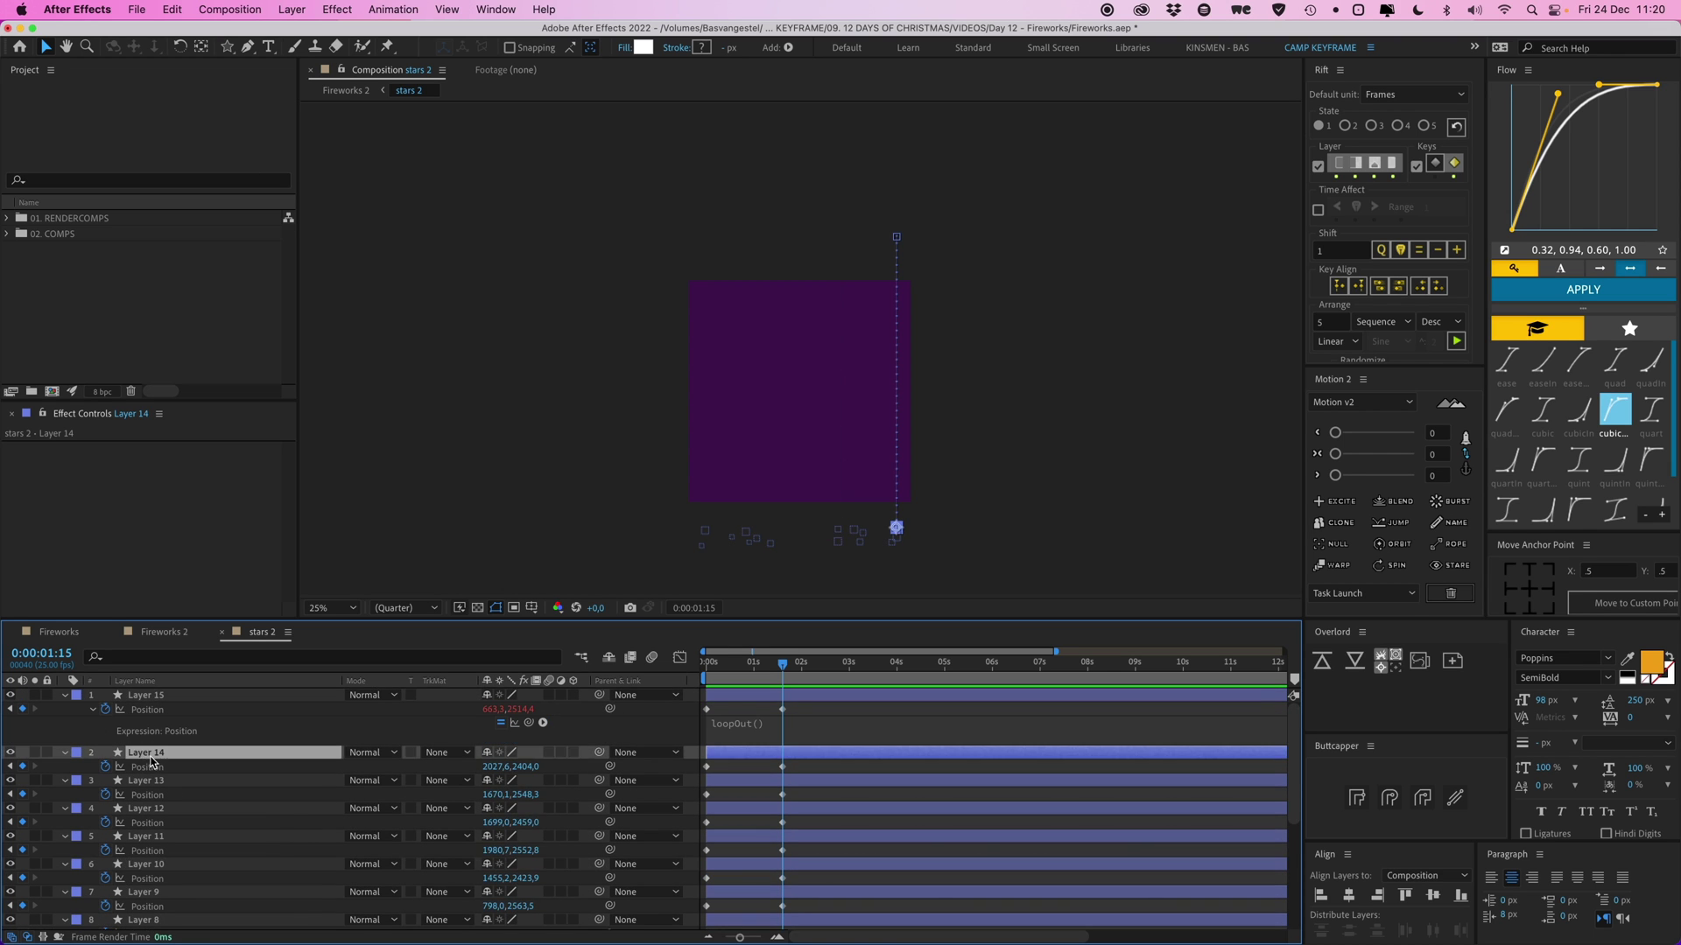
{"action": "scroll", "coordinate": [166, 814], "scroll_direction": "down", "scroll_amount": 5}
{"action": "left_click", "coordinate": [156, 911], "text": "shift"}
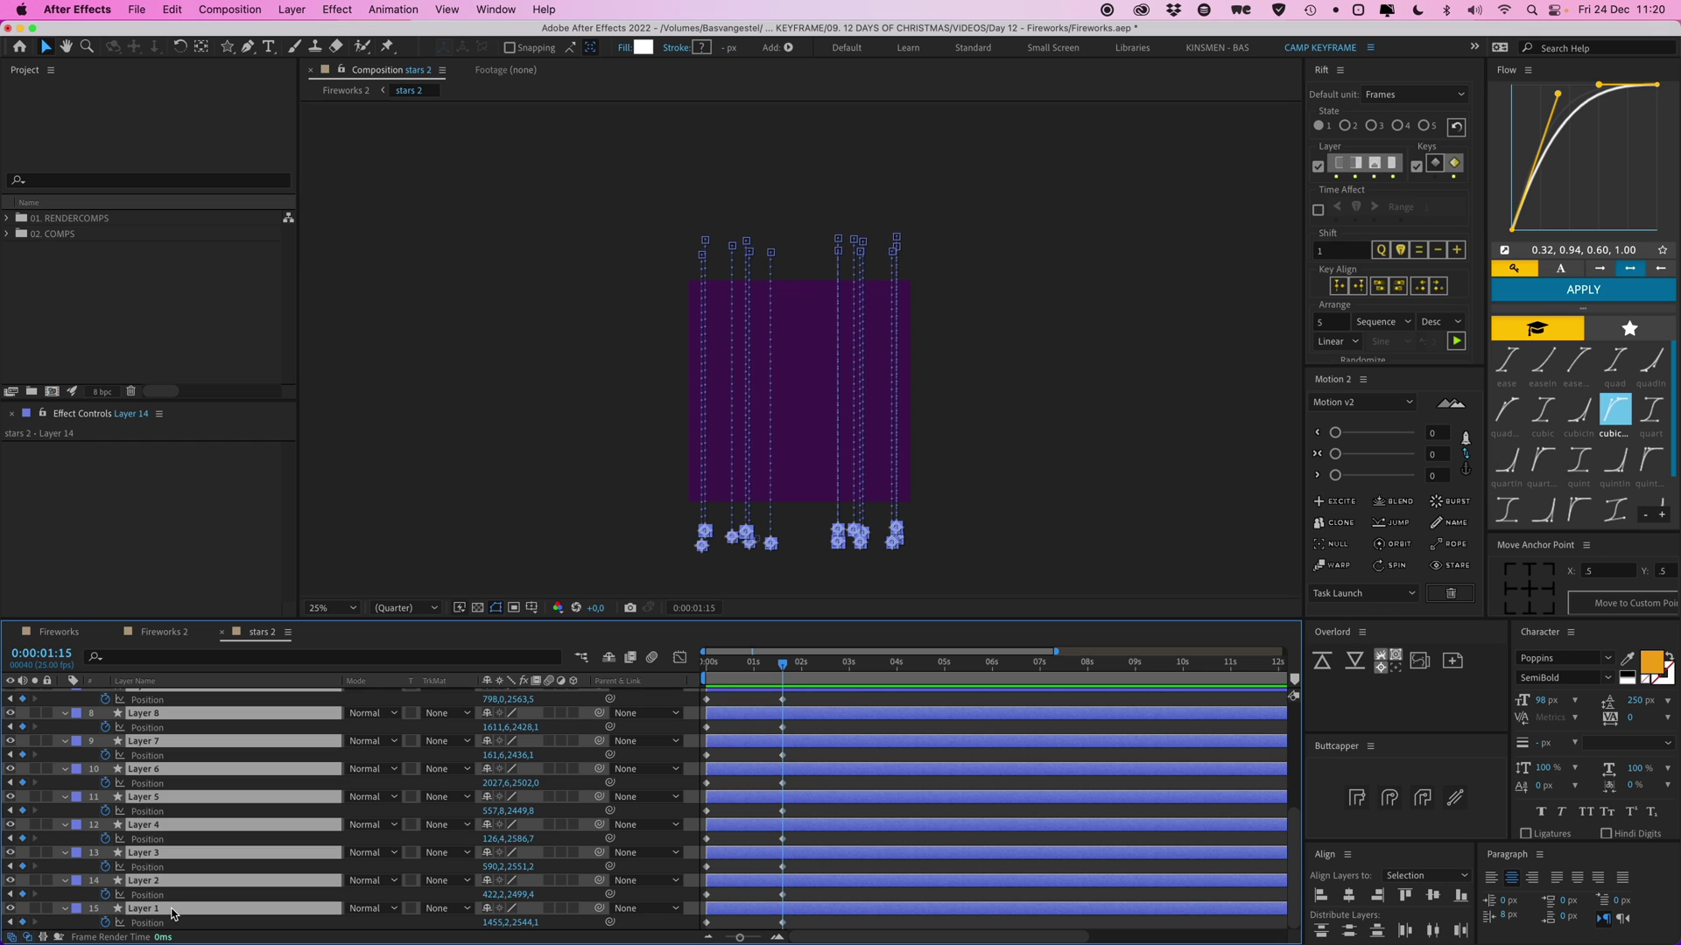
{"action": "key", "text": "super+v"}
Preview the continuously looping falling stars from the start
{"action": "left_click", "coordinate": [771, 725]}
{"action": "left_click_drag", "start_coordinate": [781, 666], "coordinate": [692, 665]}
{"action": "key", "text": "space"}
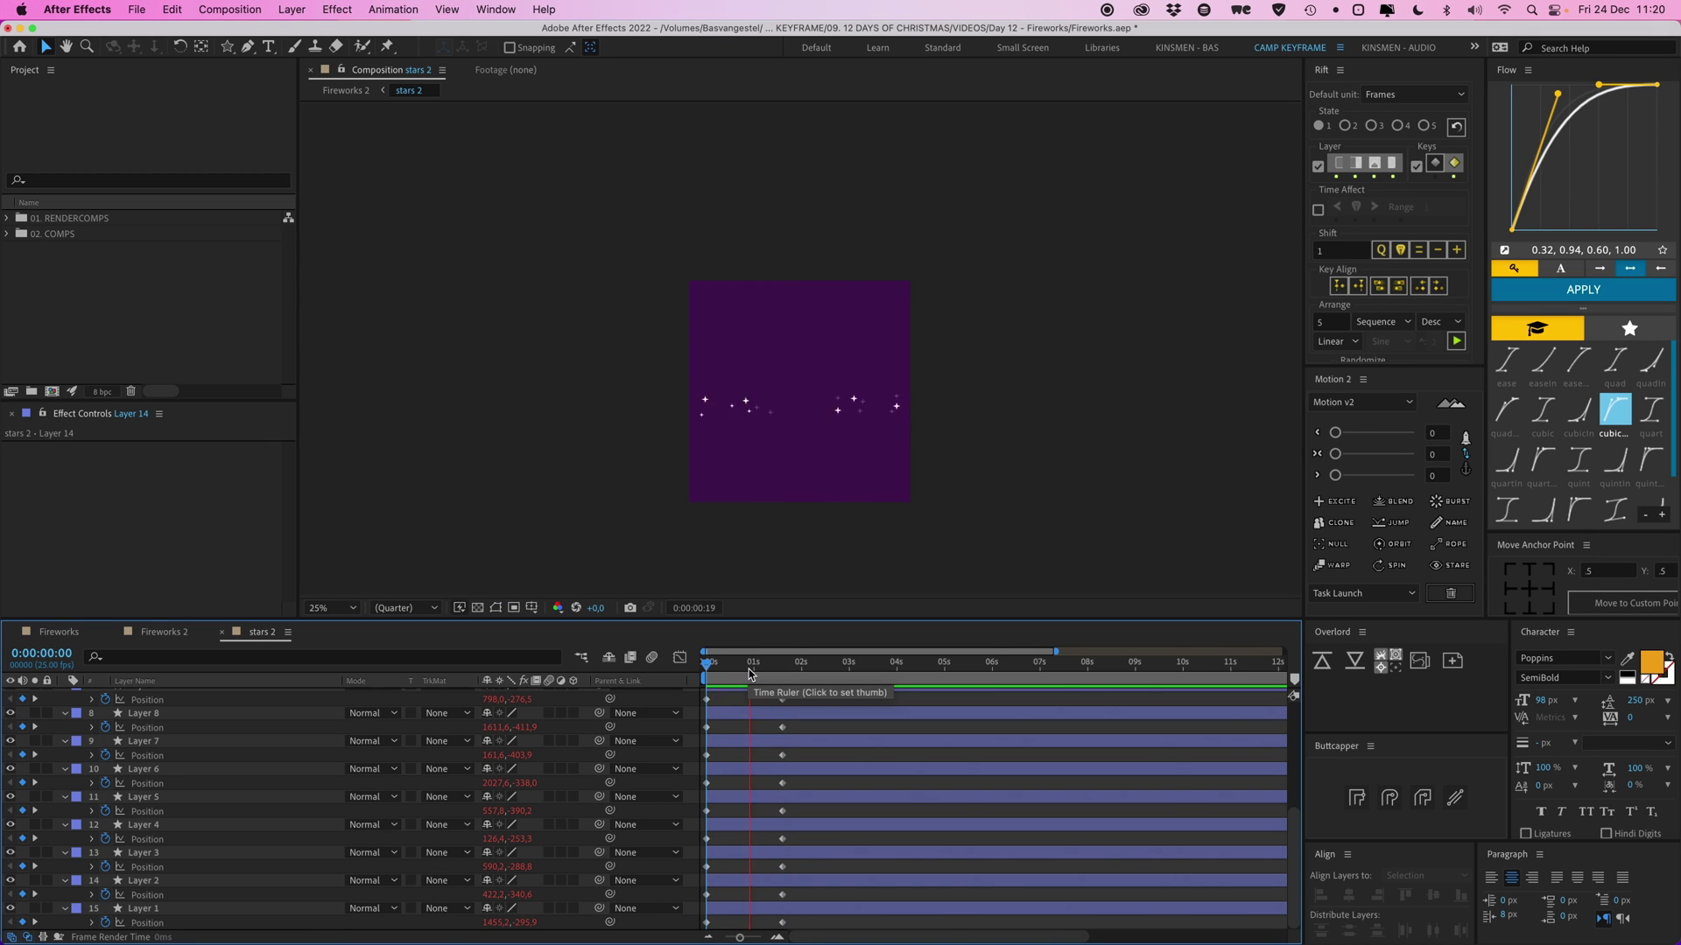
{"action": "mouse_move", "coordinate": [800, 673]}
{"action": "left_mouse_down"}
{"action": "mouse_move", "coordinate": [1093, 677]}
{"action": "mouse_move", "coordinate": [780, 679]}
{"action": "left_mouse_up"}
{"action": "scroll", "coordinate": [766, 722], "scroll_direction": "up", "scroll_amount": 5}
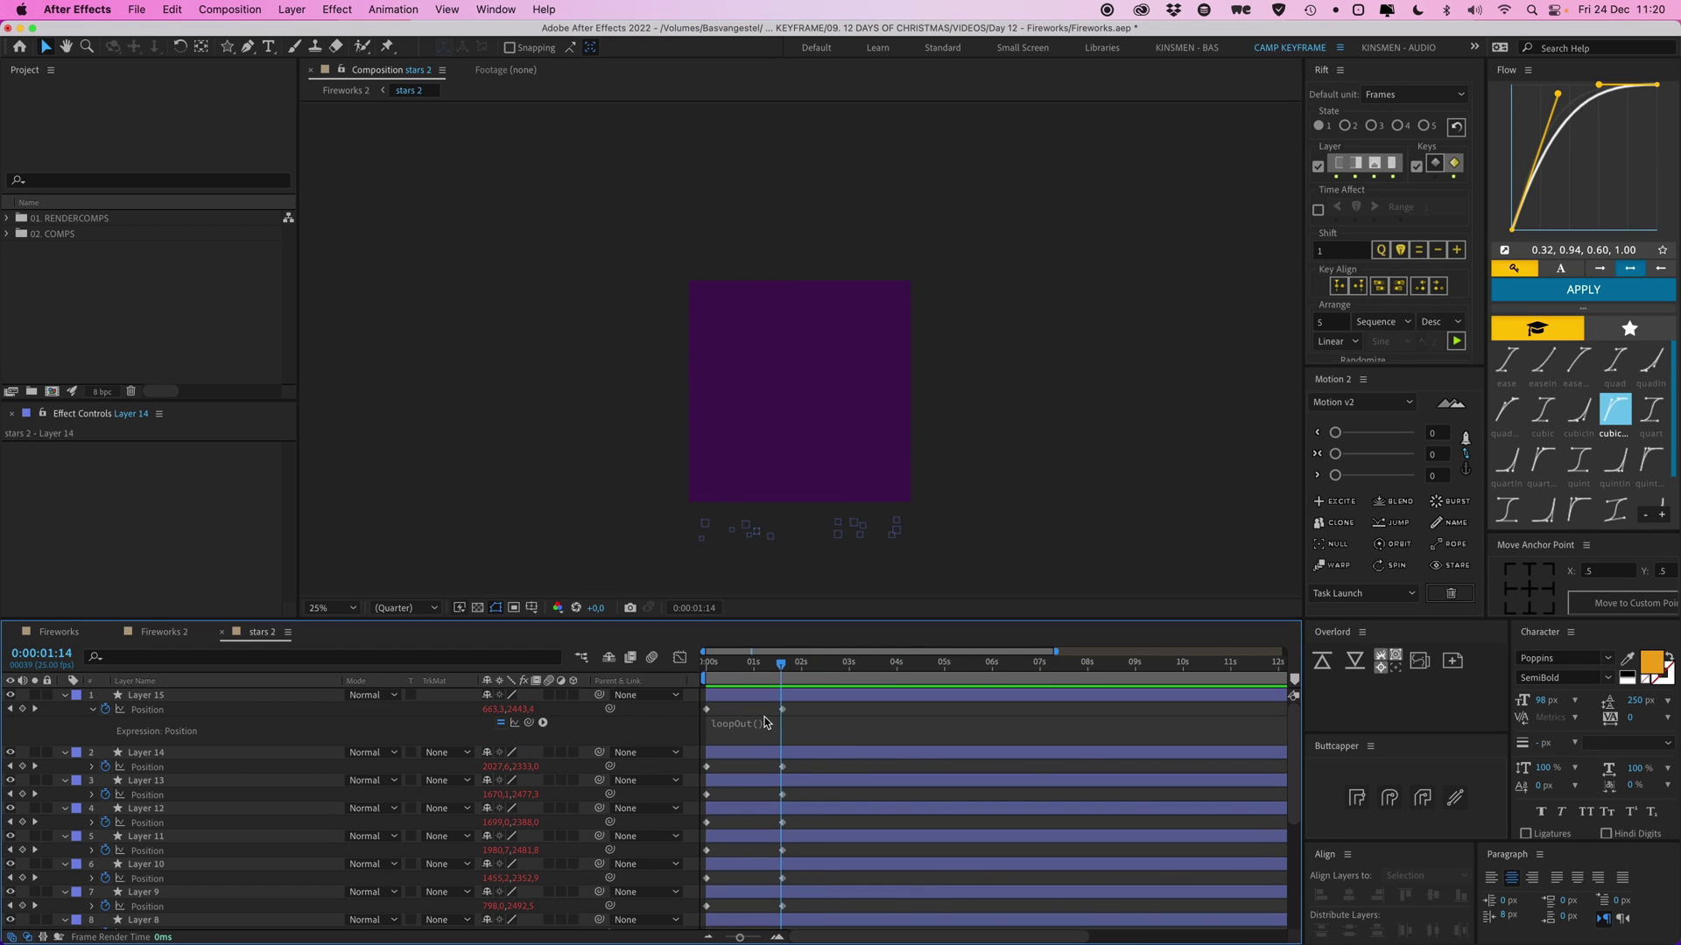
Reveal the keyframed star Positions and shift Layers 14 through 9 progressively later in time
{"action": "key", "text": "u"}
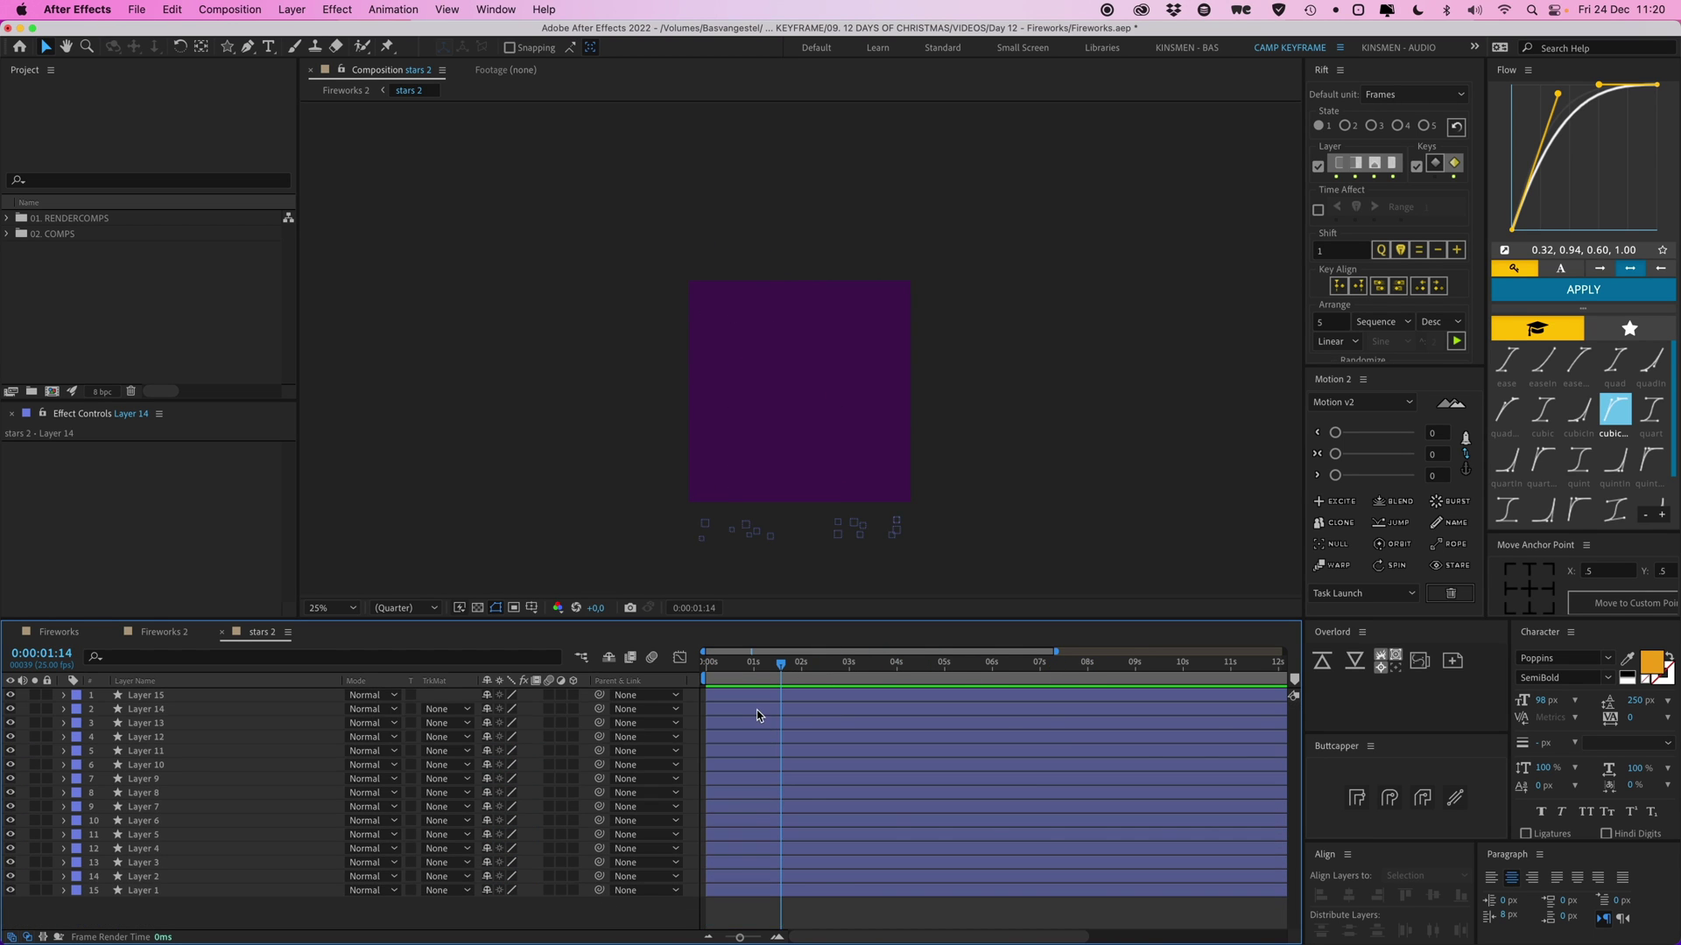
{"action": "key", "text": "u"}
{"action": "left_click", "coordinate": [759, 724]}
{"action": "left_click", "coordinate": [772, 752]}
{"action": "left_click_drag", "start_coordinate": [774, 778], "coordinate": [792, 780]}
{"action": "key", "text": "super+a"}
{"action": "left_click_drag", "start_coordinate": [768, 698], "coordinate": [777, 698]}
{"action": "left_click", "coordinate": [760, 713]}
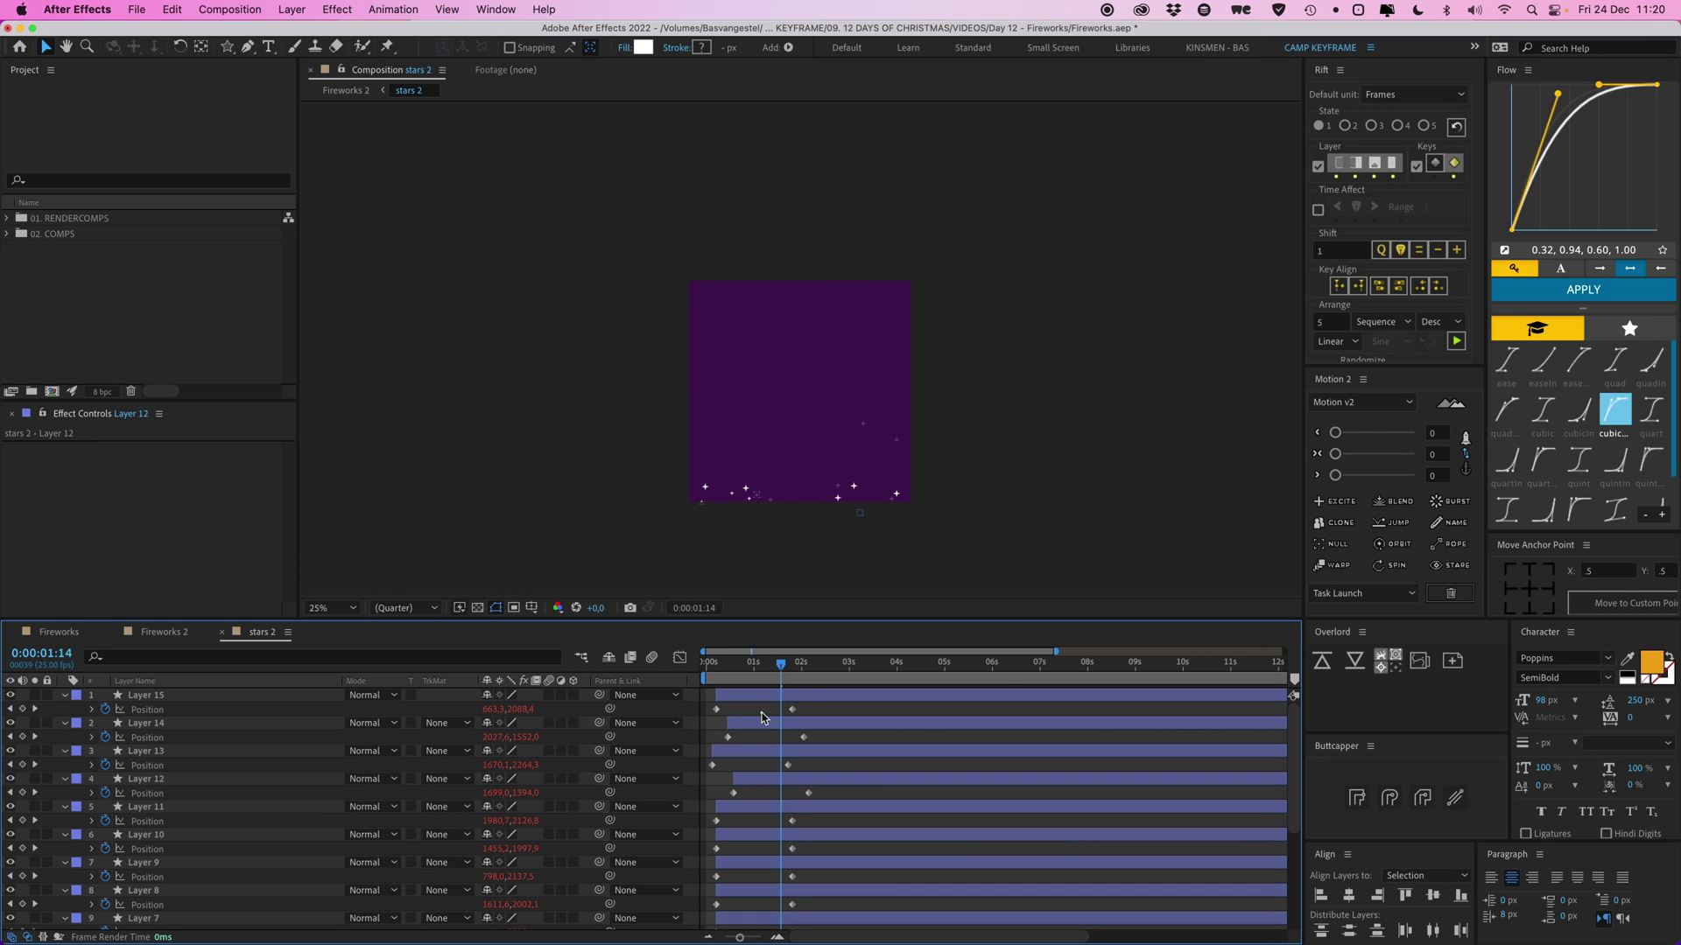
{"action": "left_click_drag", "start_coordinate": [771, 807], "coordinate": [804, 836]}
{"action": "left_click_drag", "start_coordinate": [791, 864], "coordinate": [818, 867]}
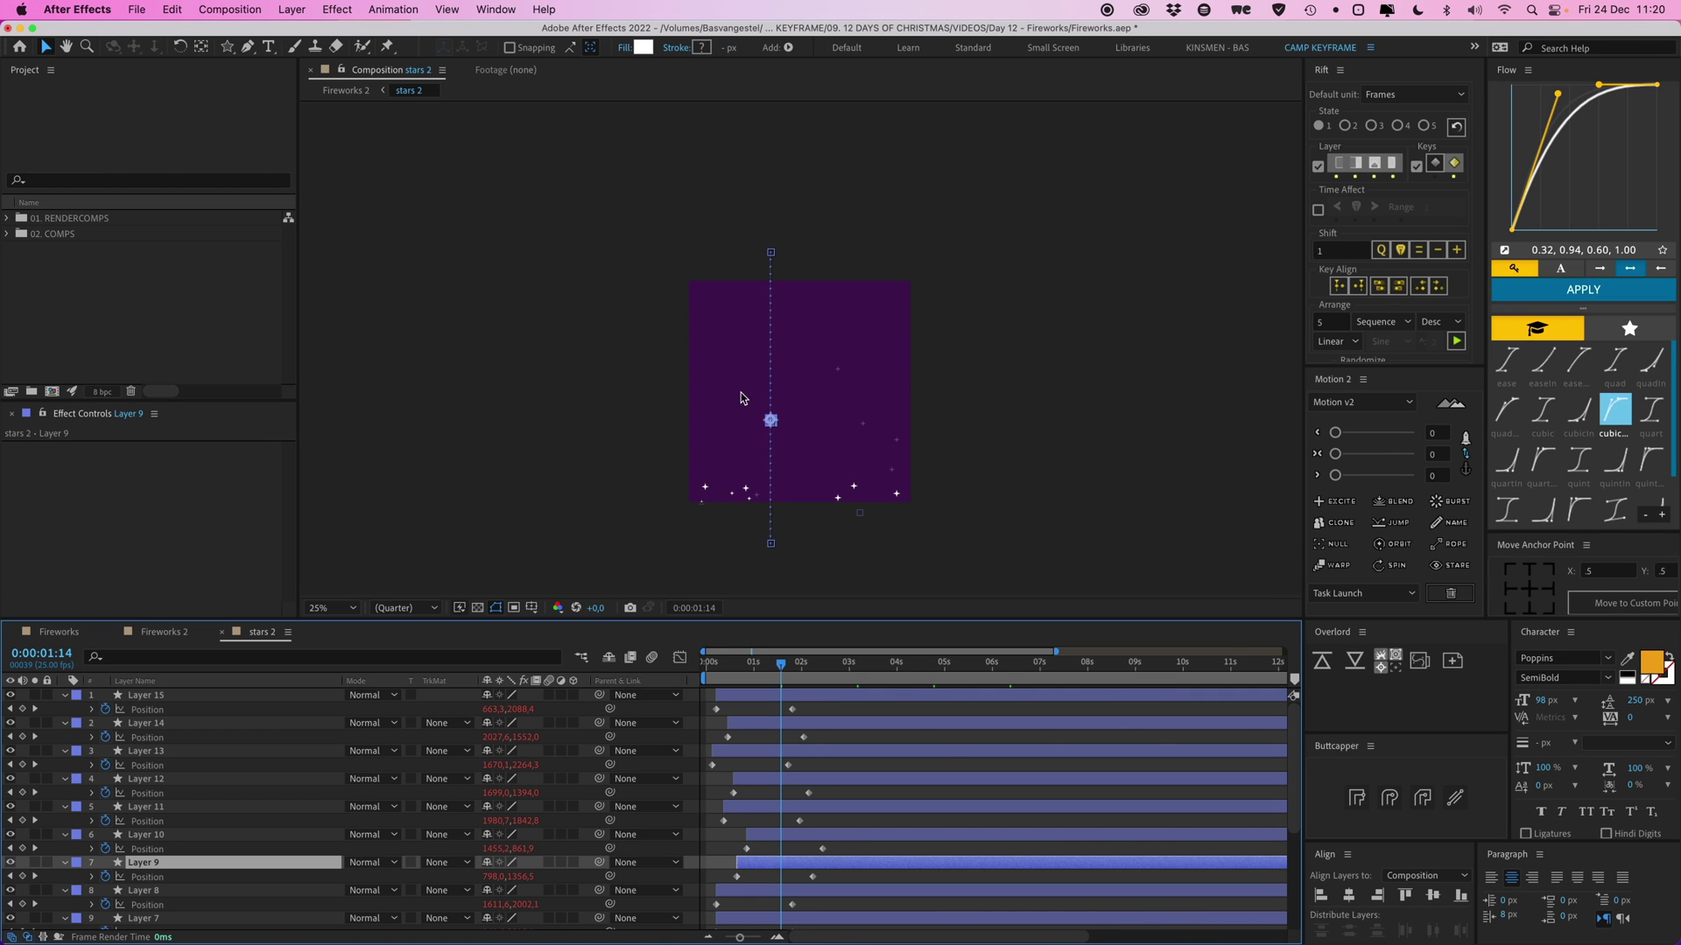
Zoom the viewer to 50% and delay Layers 8 and 7 together with their falls
{"action": "key", "text": "period"}
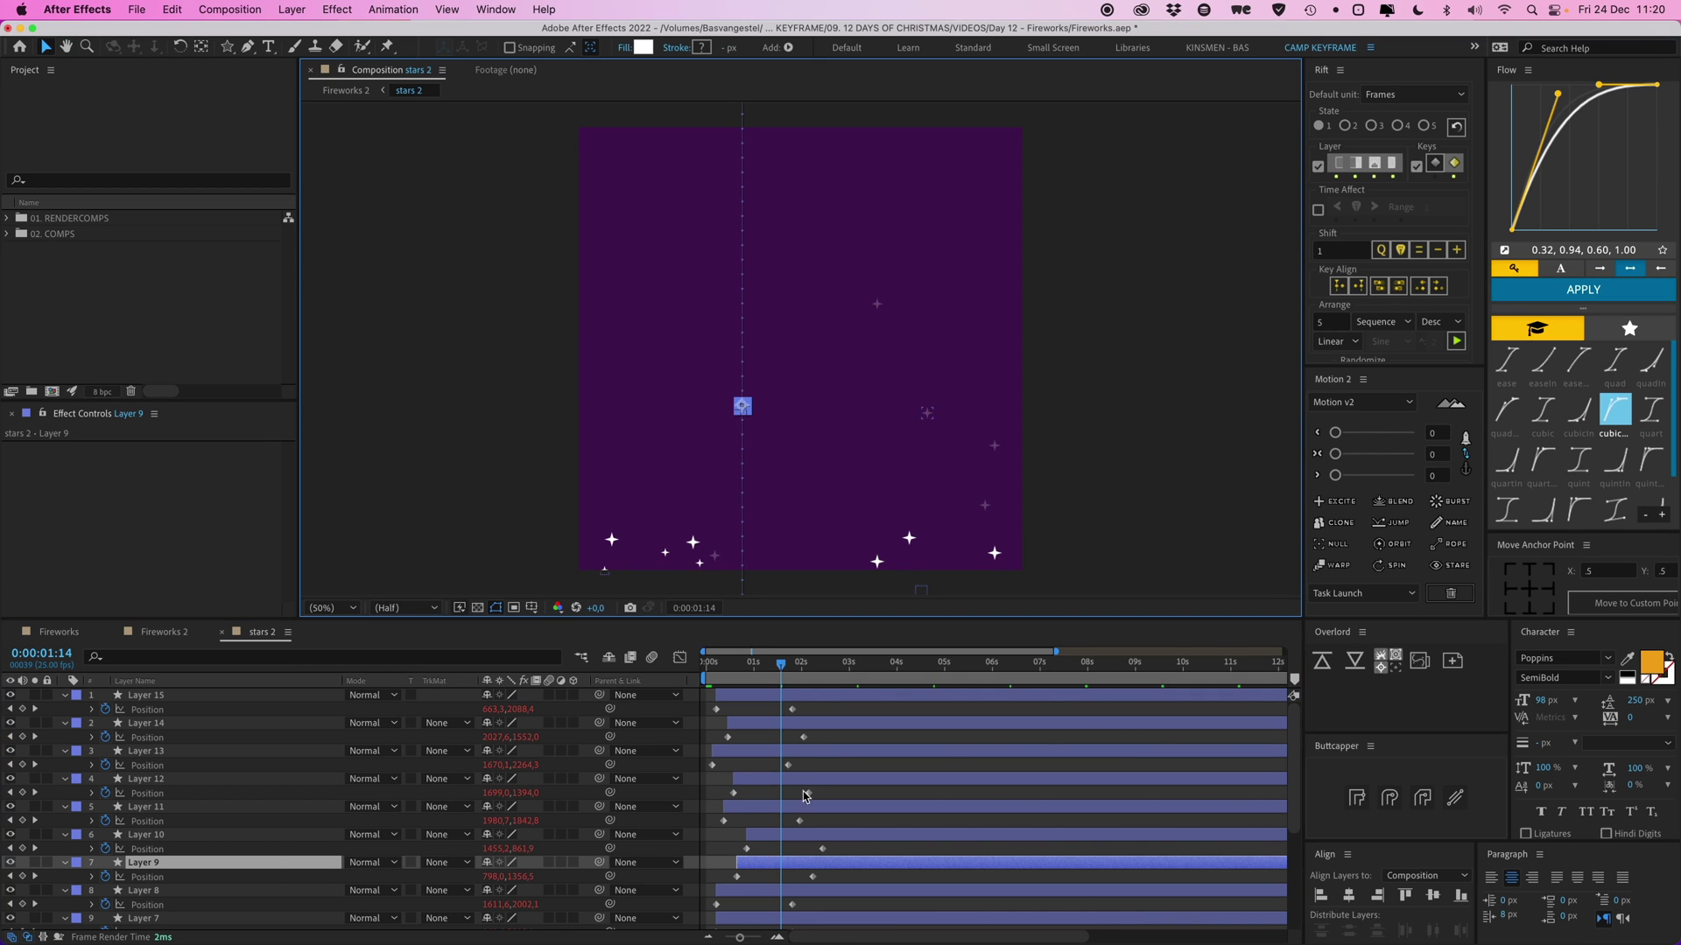
{"action": "left_click_drag", "start_coordinate": [785, 891], "coordinate": [832, 894]}
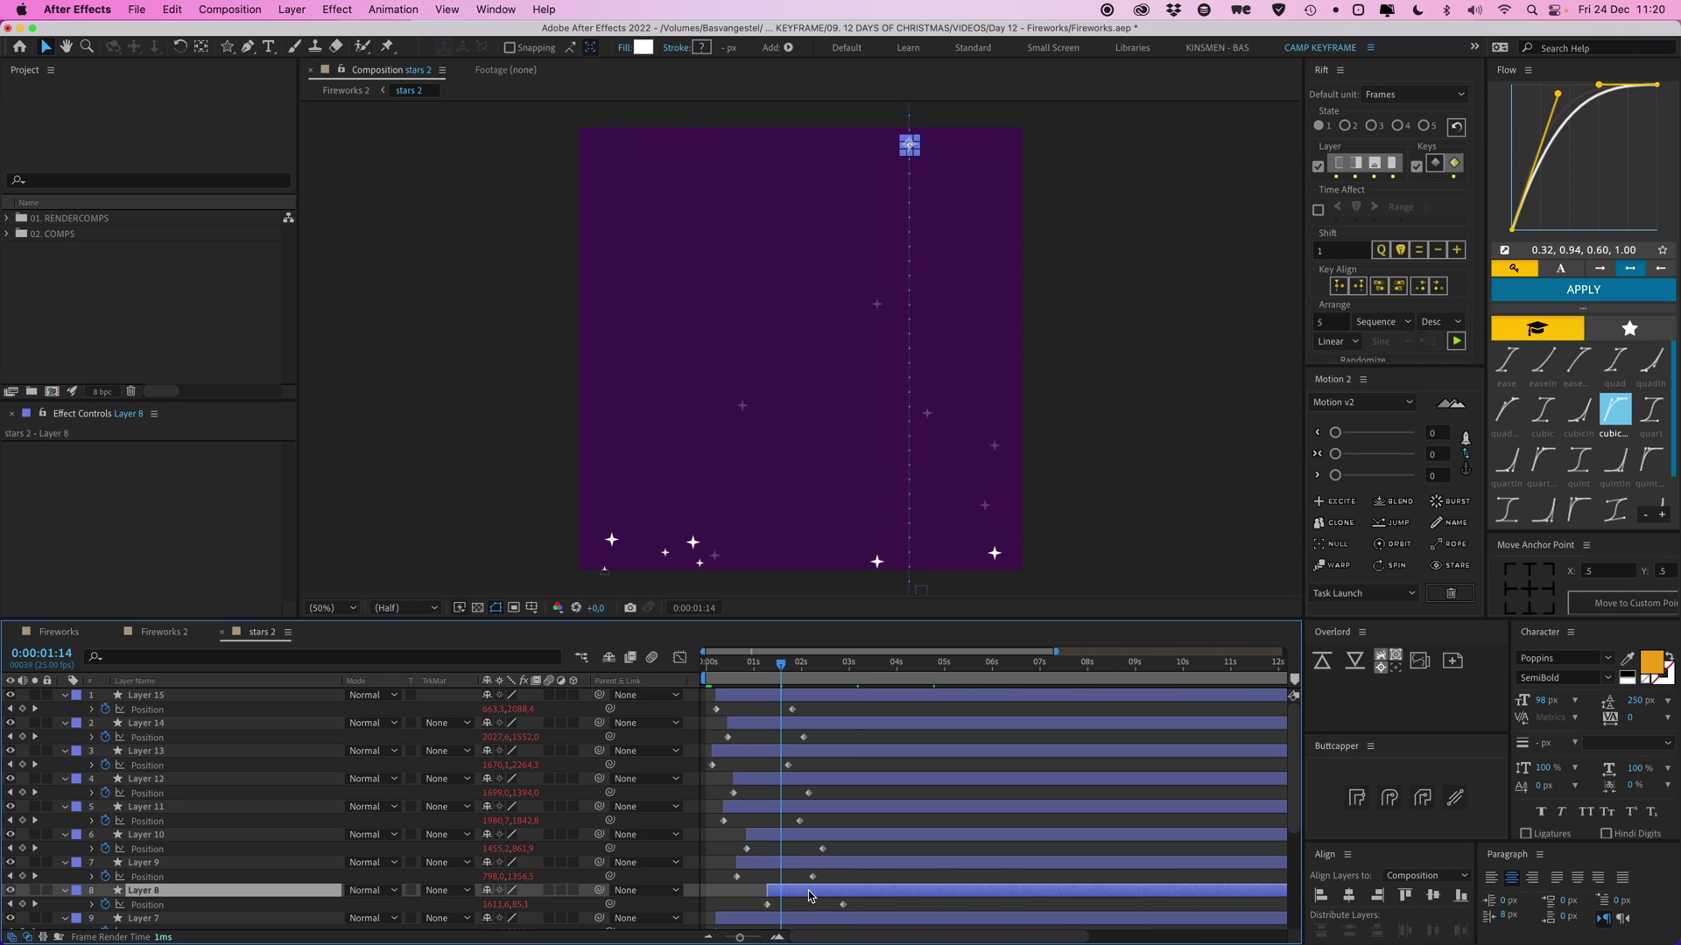
{"action": "scroll", "coordinate": [801, 871], "scroll_direction": "down", "scroll_amount": 5}
{"action": "left_click_drag", "start_coordinate": [785, 747], "coordinate": [829, 914]}
{"action": "left_click", "coordinate": [740, 869]}
{"action": "scroll", "coordinate": [789, 462], "scroll_direction": "down", "scroll_amount": 2}
Preview the stars, retime end keyframes of Layers 2, 13 and 4–6, and return to Fireworks 2
{"action": "key", "text": "space"}
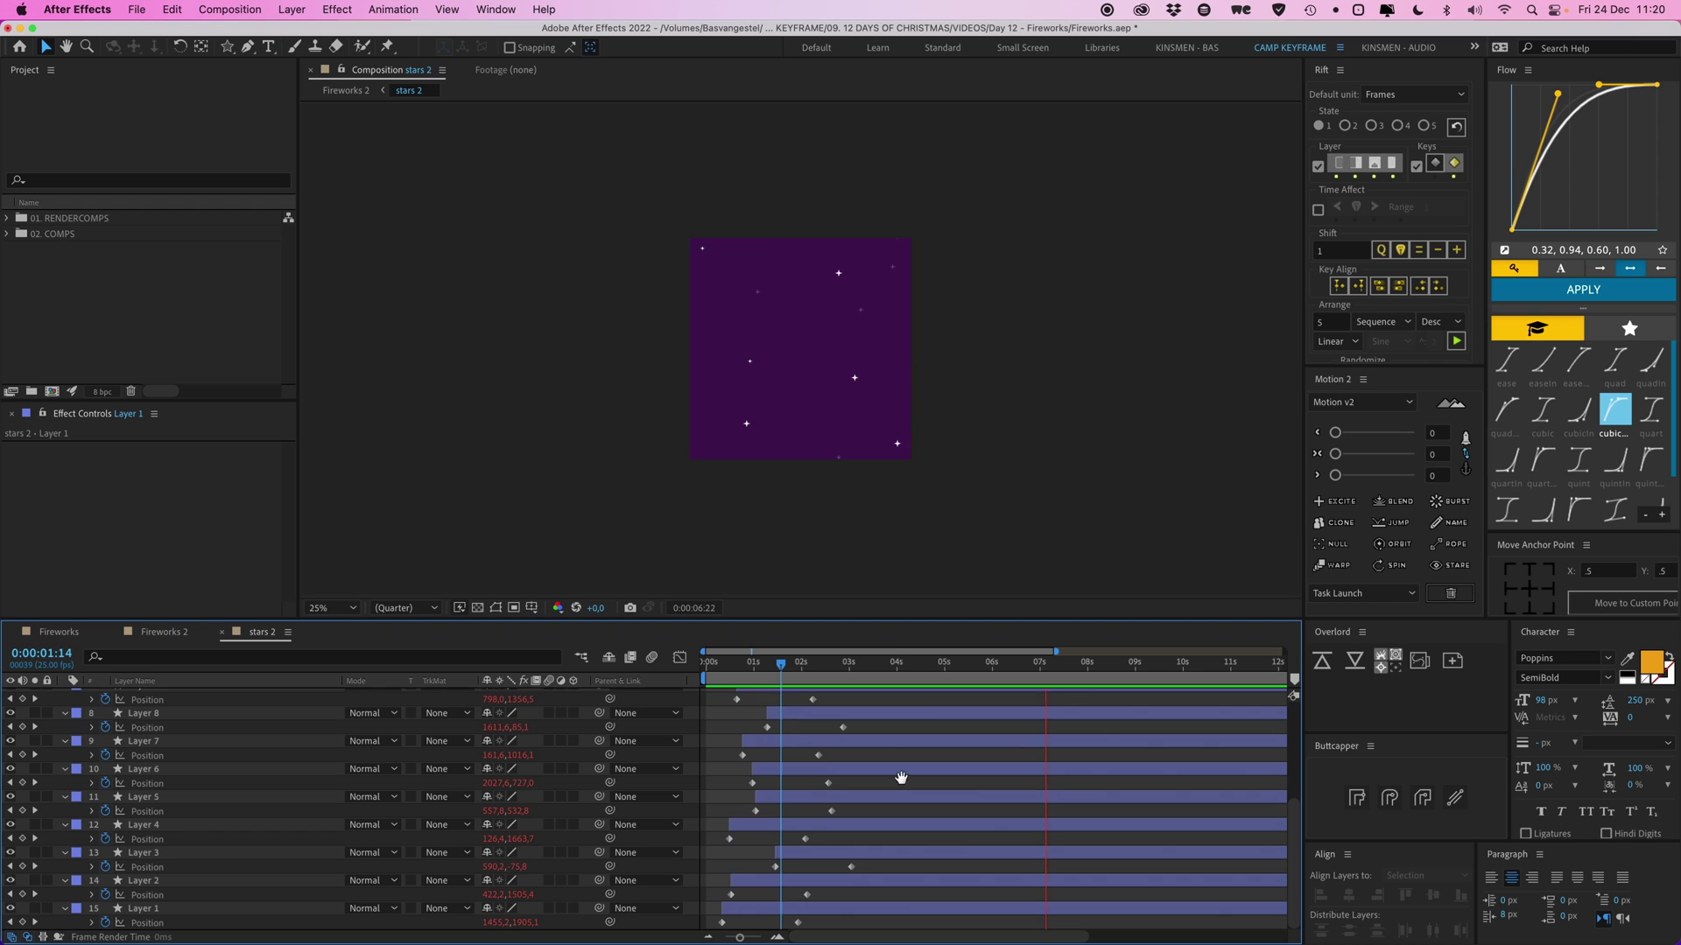
{"action": "key", "text": "space"}
{"action": "scroll", "coordinate": [821, 756], "scroll_direction": "up", "scroll_amount": 5}
{"action": "left_click_drag", "start_coordinate": [803, 701], "coordinate": [836, 811]}
{"action": "left_click", "coordinate": [843, 868]}
{"action": "scroll", "coordinate": [837, 886], "scroll_direction": "down", "scroll_amount": 3}
{"action": "left_click_drag", "start_coordinate": [806, 868], "coordinate": [789, 867]}
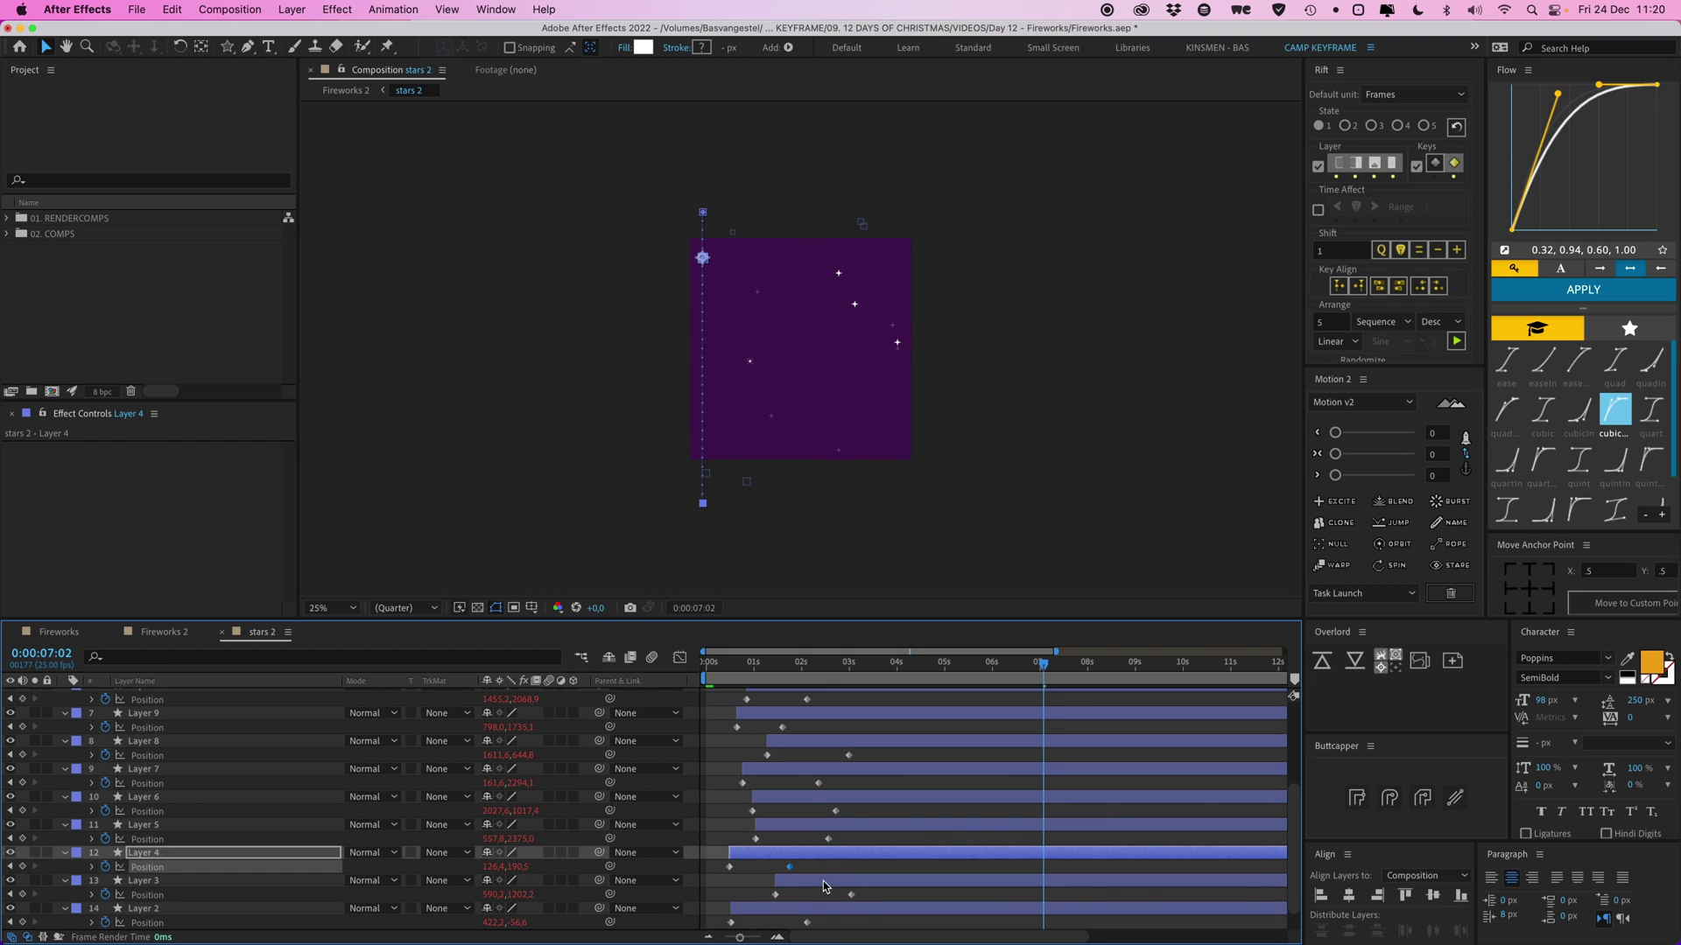
{"action": "key", "text": "space"}
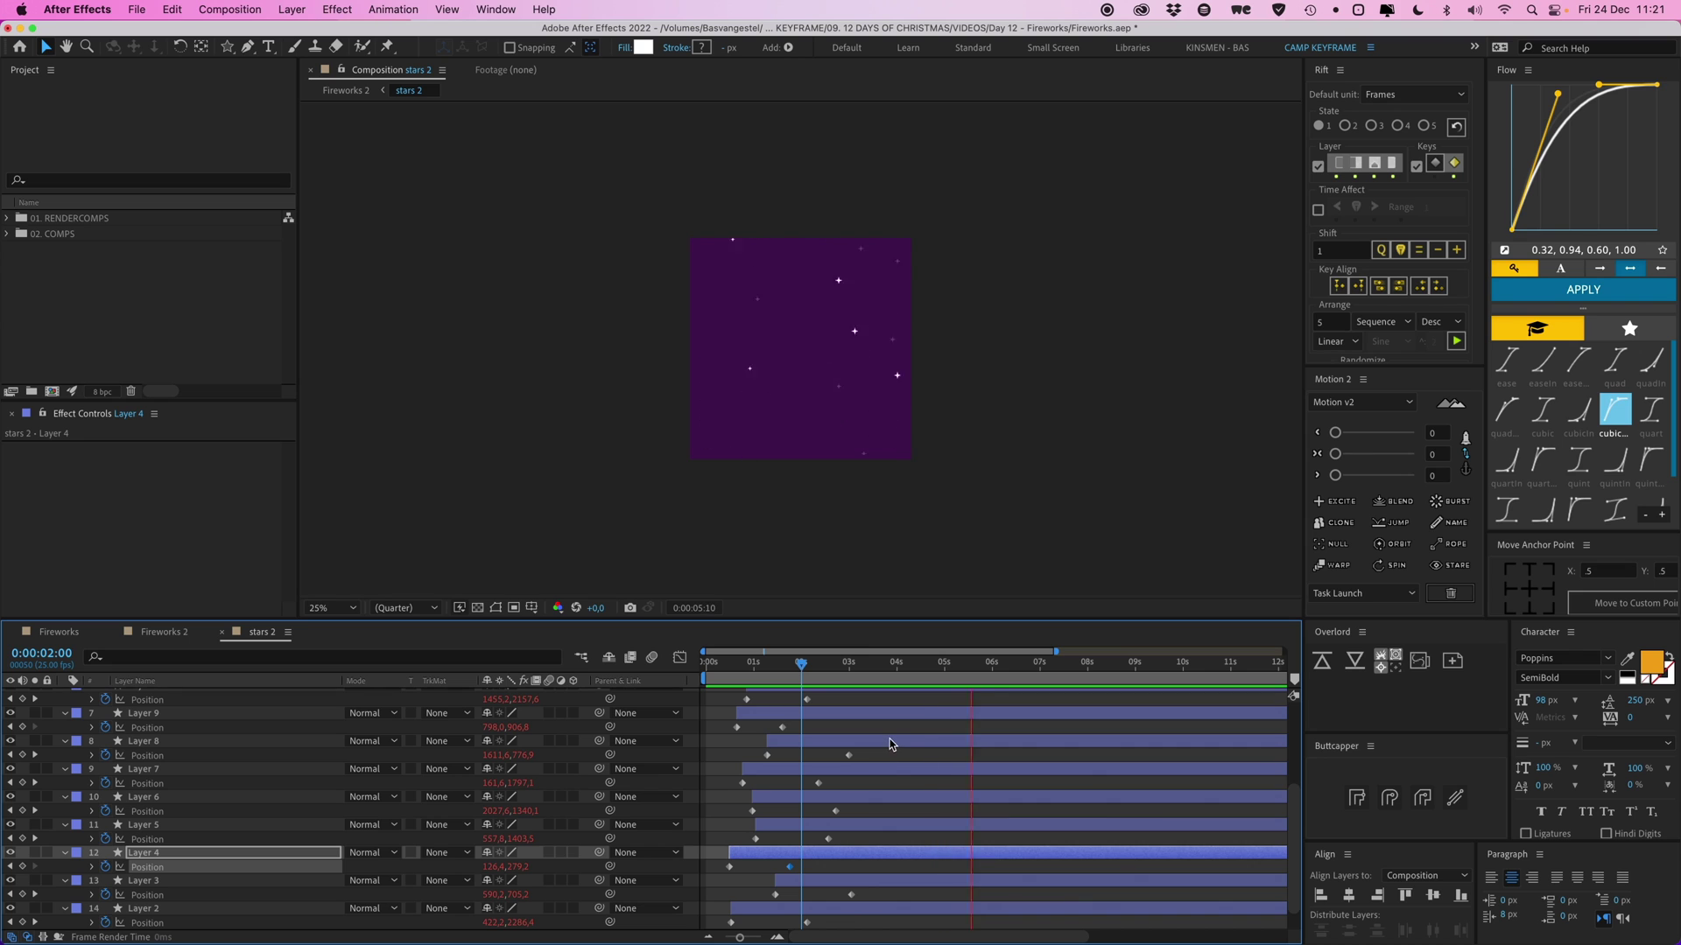
{"action": "left_click", "coordinate": [721, 701]}
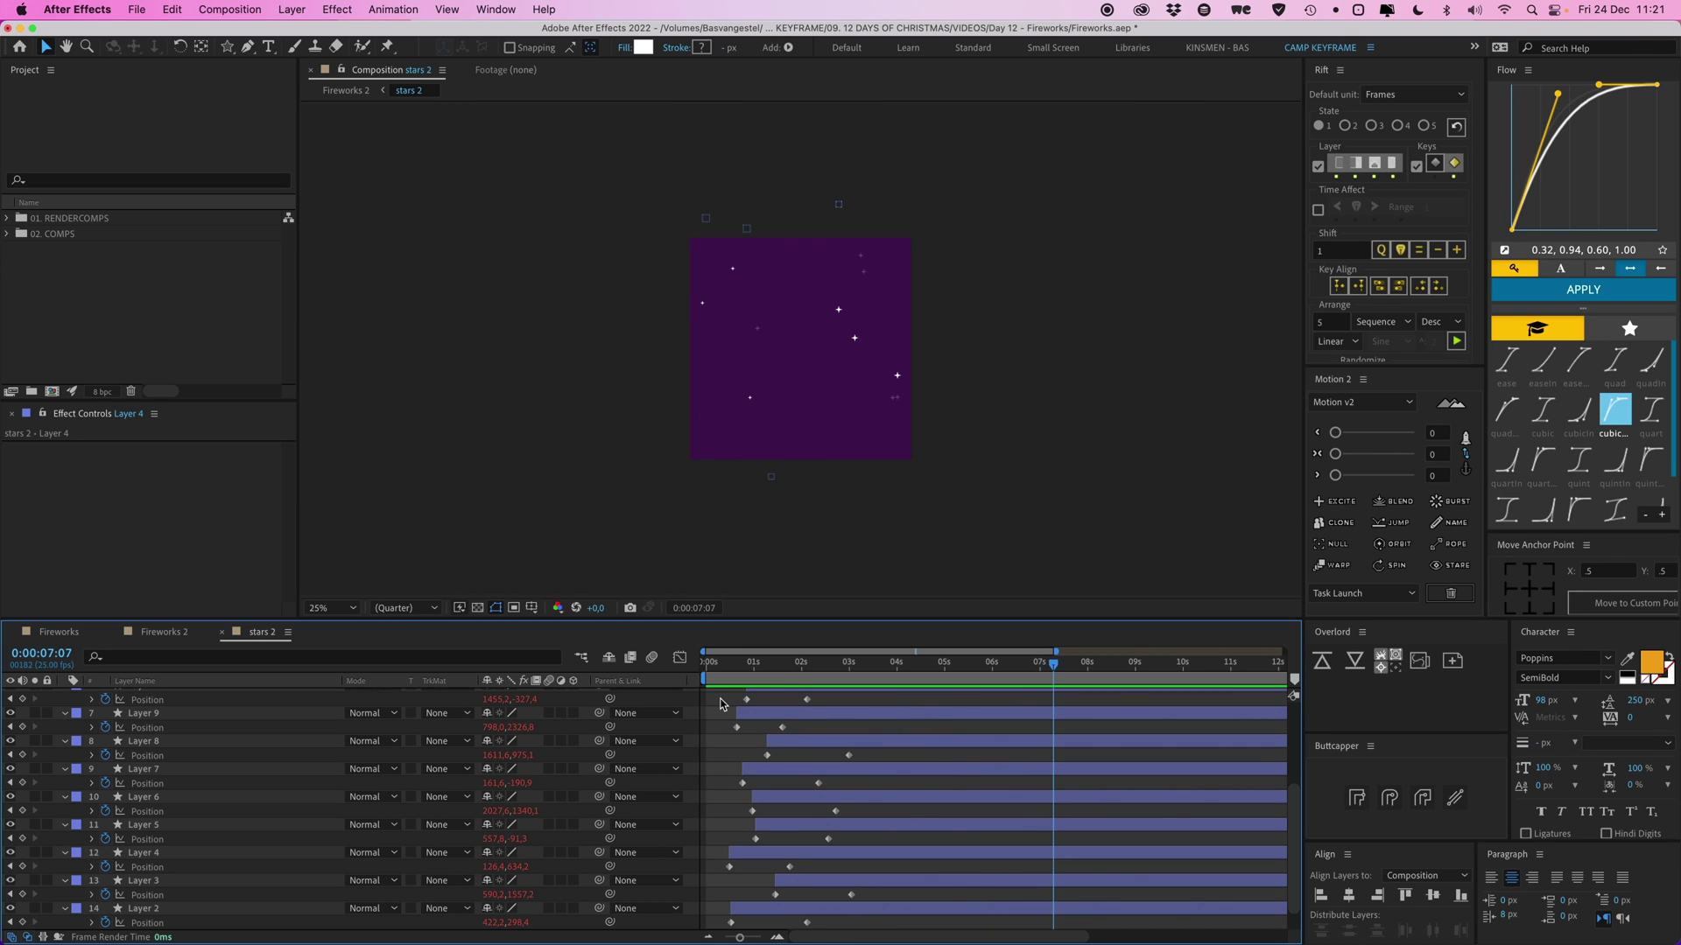
{"action": "left_click", "coordinate": [162, 632]}
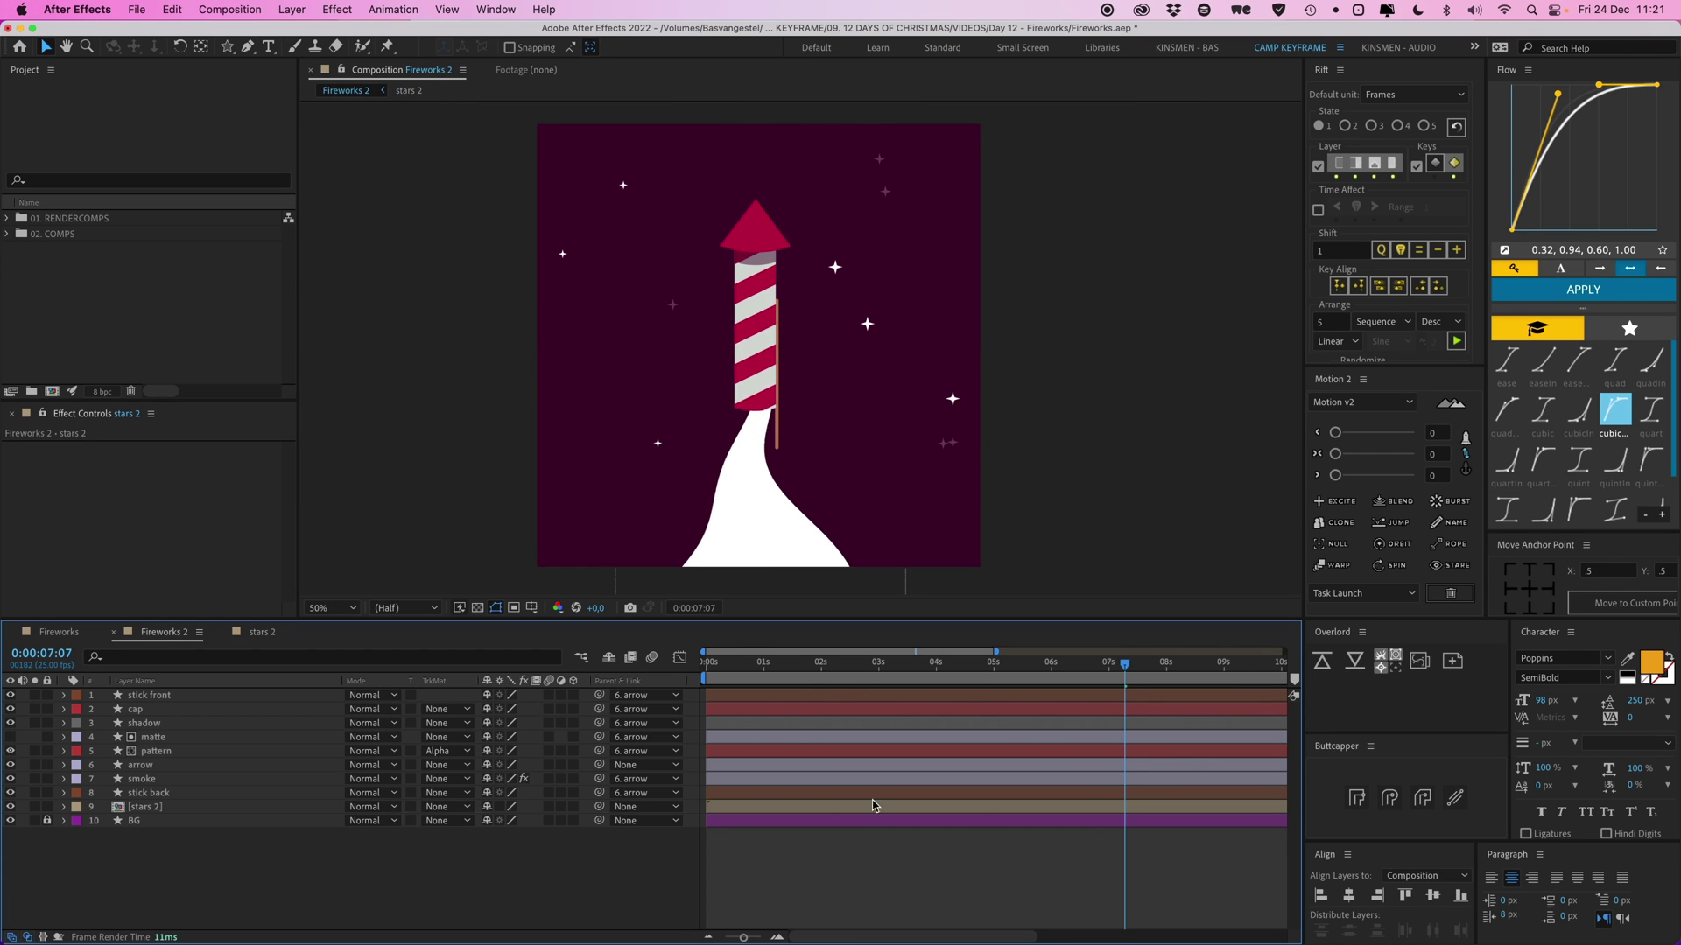
Preview Fireworks 2, then maximize the stars 2 timeline and select Layers 1–4's end keyframes
{"action": "key", "text": "space"}
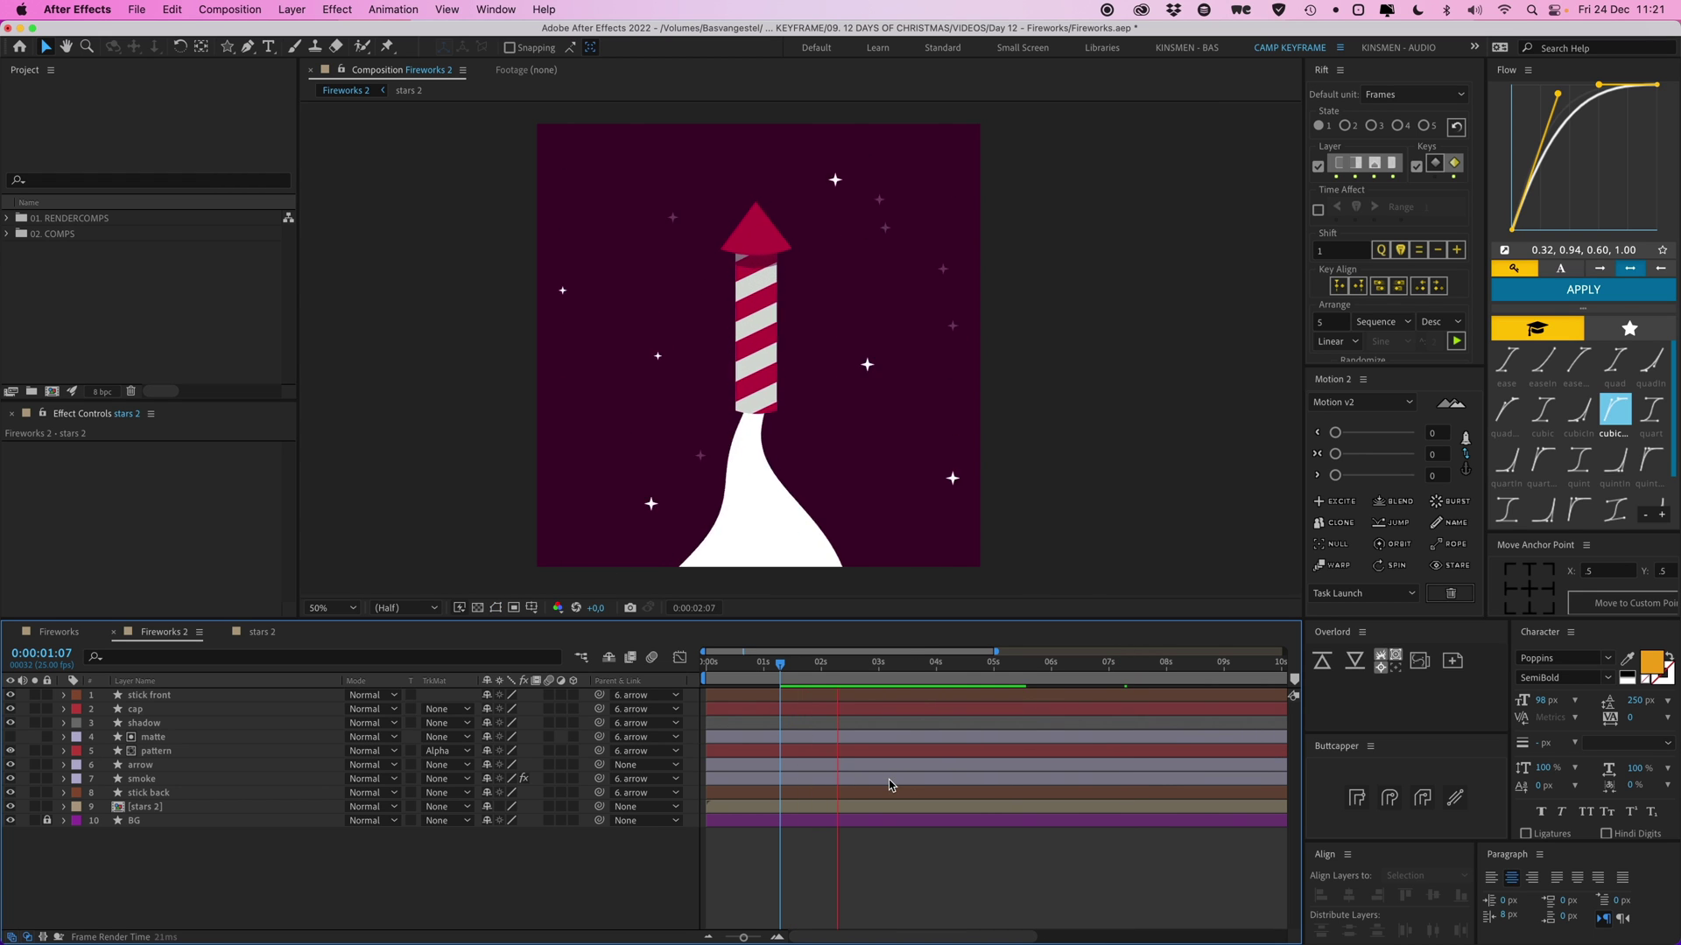
{"action": "left_click", "coordinate": [282, 632]}
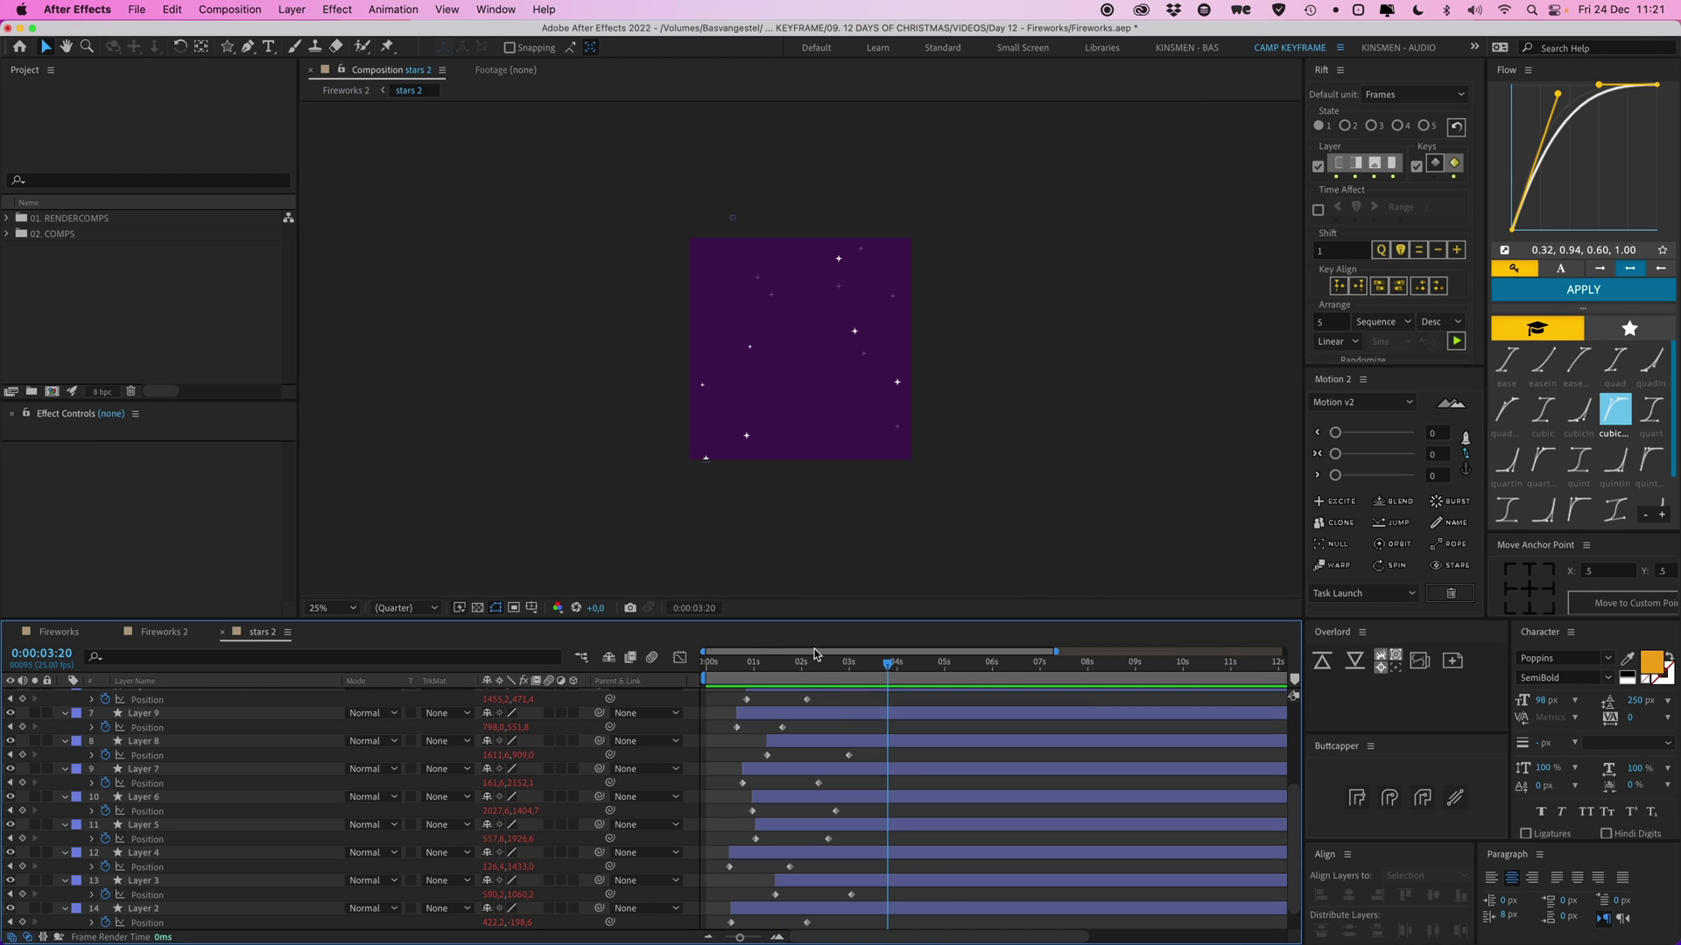
{"action": "key", "text": "grave"}
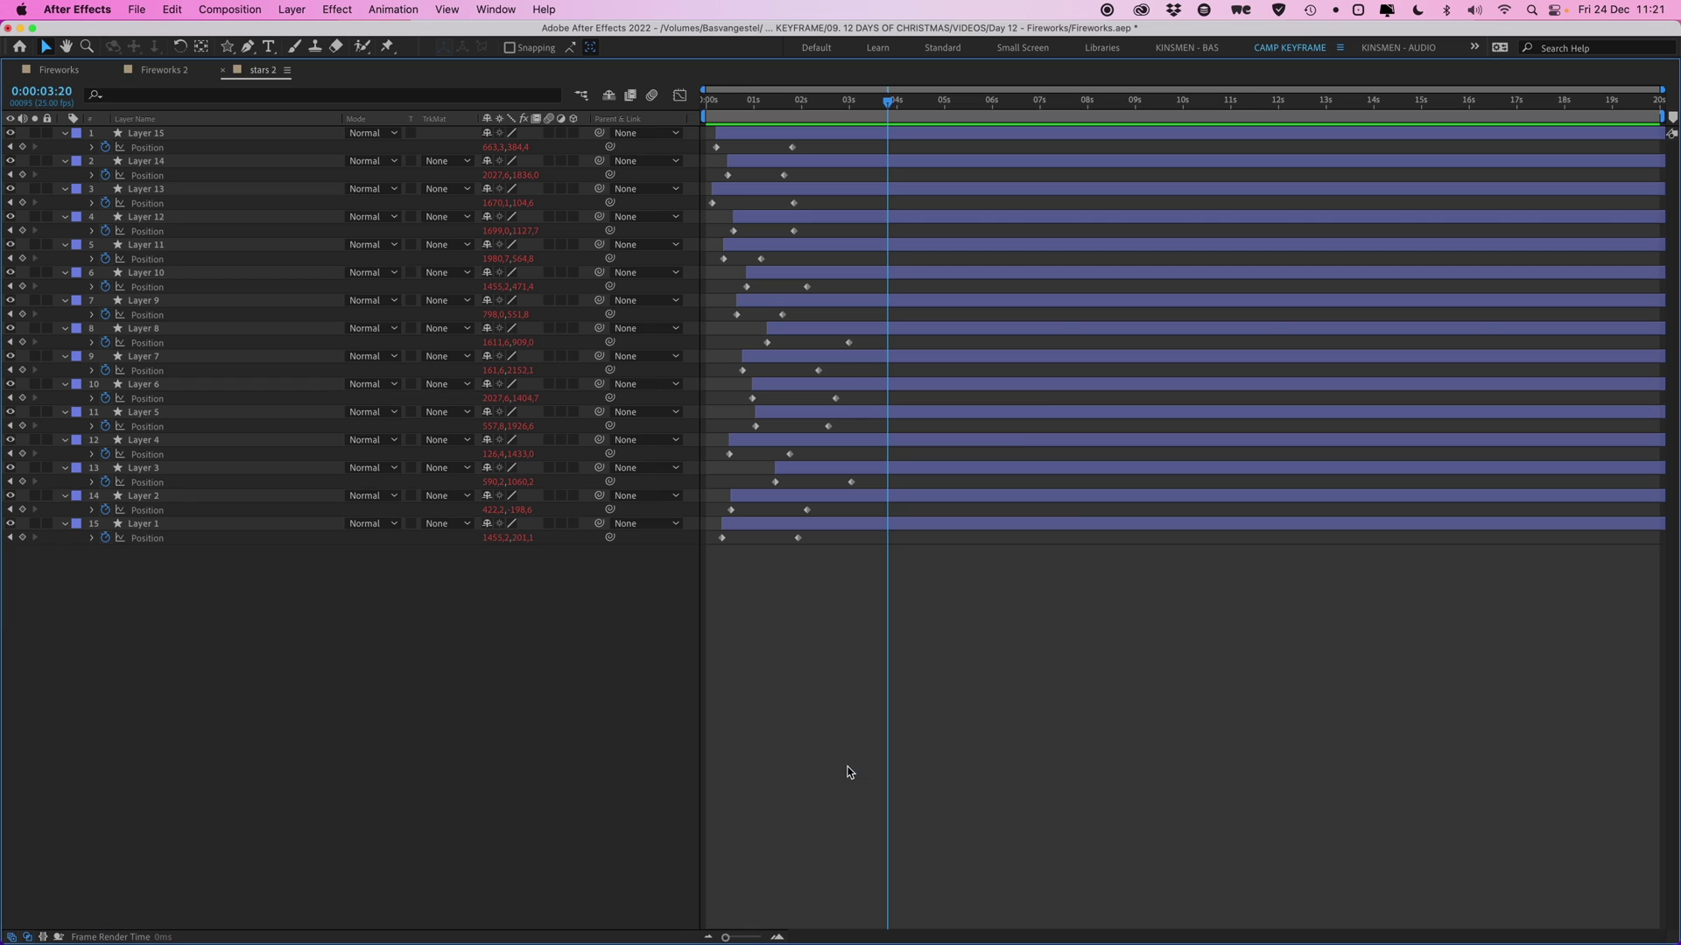
{"action": "left_click_drag", "start_coordinate": [792, 568], "coordinate": [792, 144]}
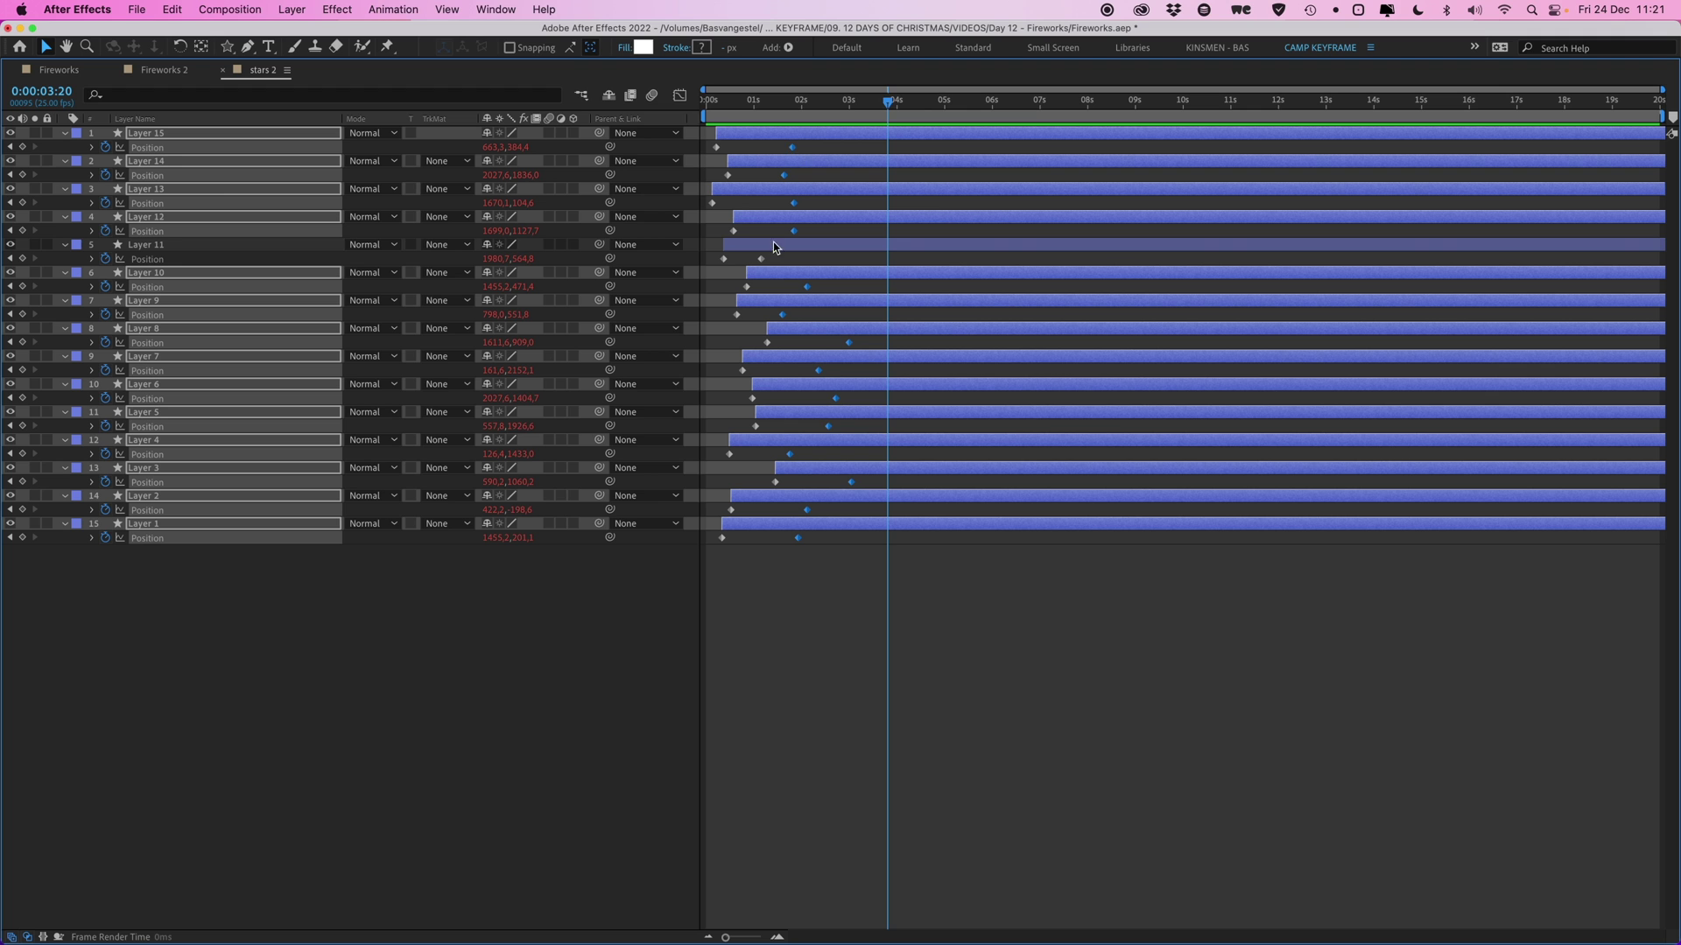
{"action": "left_click", "coordinate": [768, 256], "text": "shift"}
Shift the selected end keyframes about 3 frames later and replay the stars from the start
{"action": "left_click_drag", "start_coordinate": [794, 231], "coordinate": [779, 234]}
{"action": "key", "text": "grave"}
{"action": "key", "text": "Home"}
{"action": "key", "text": "space"}
Trim the star layers at 2s08, slide them to start at 0, and preview Fireworks 2
{"action": "left_click_drag", "start_coordinate": [762, 675], "coordinate": [818, 673]}
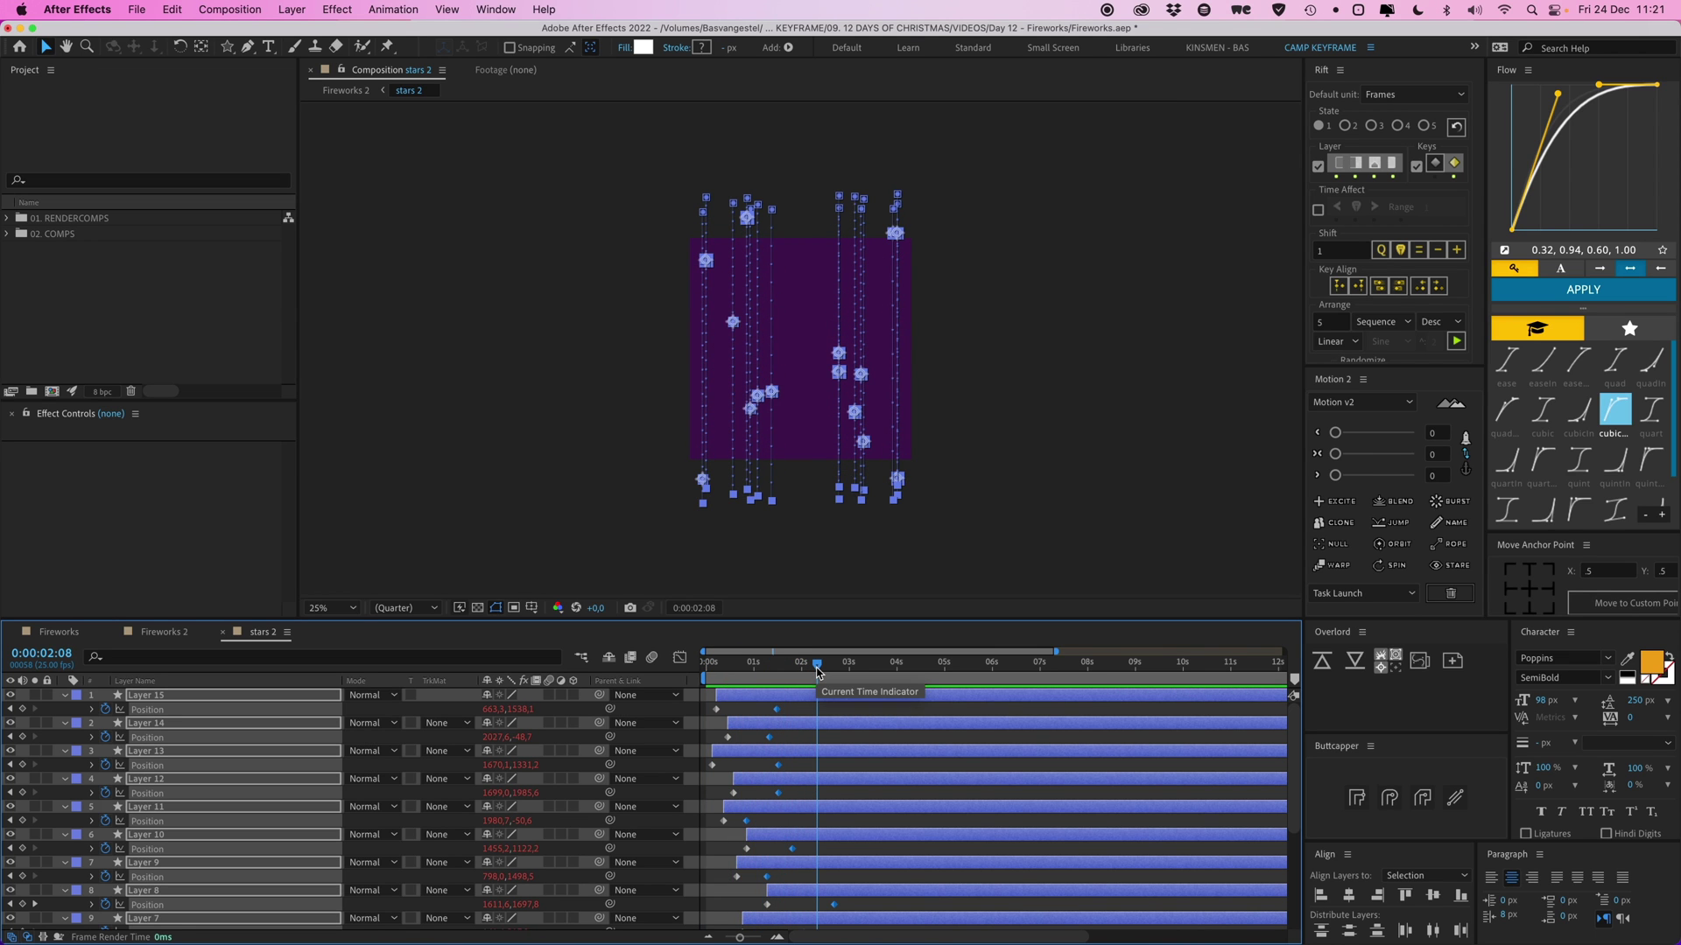
{"action": "key", "text": "alt+bracketleft"}
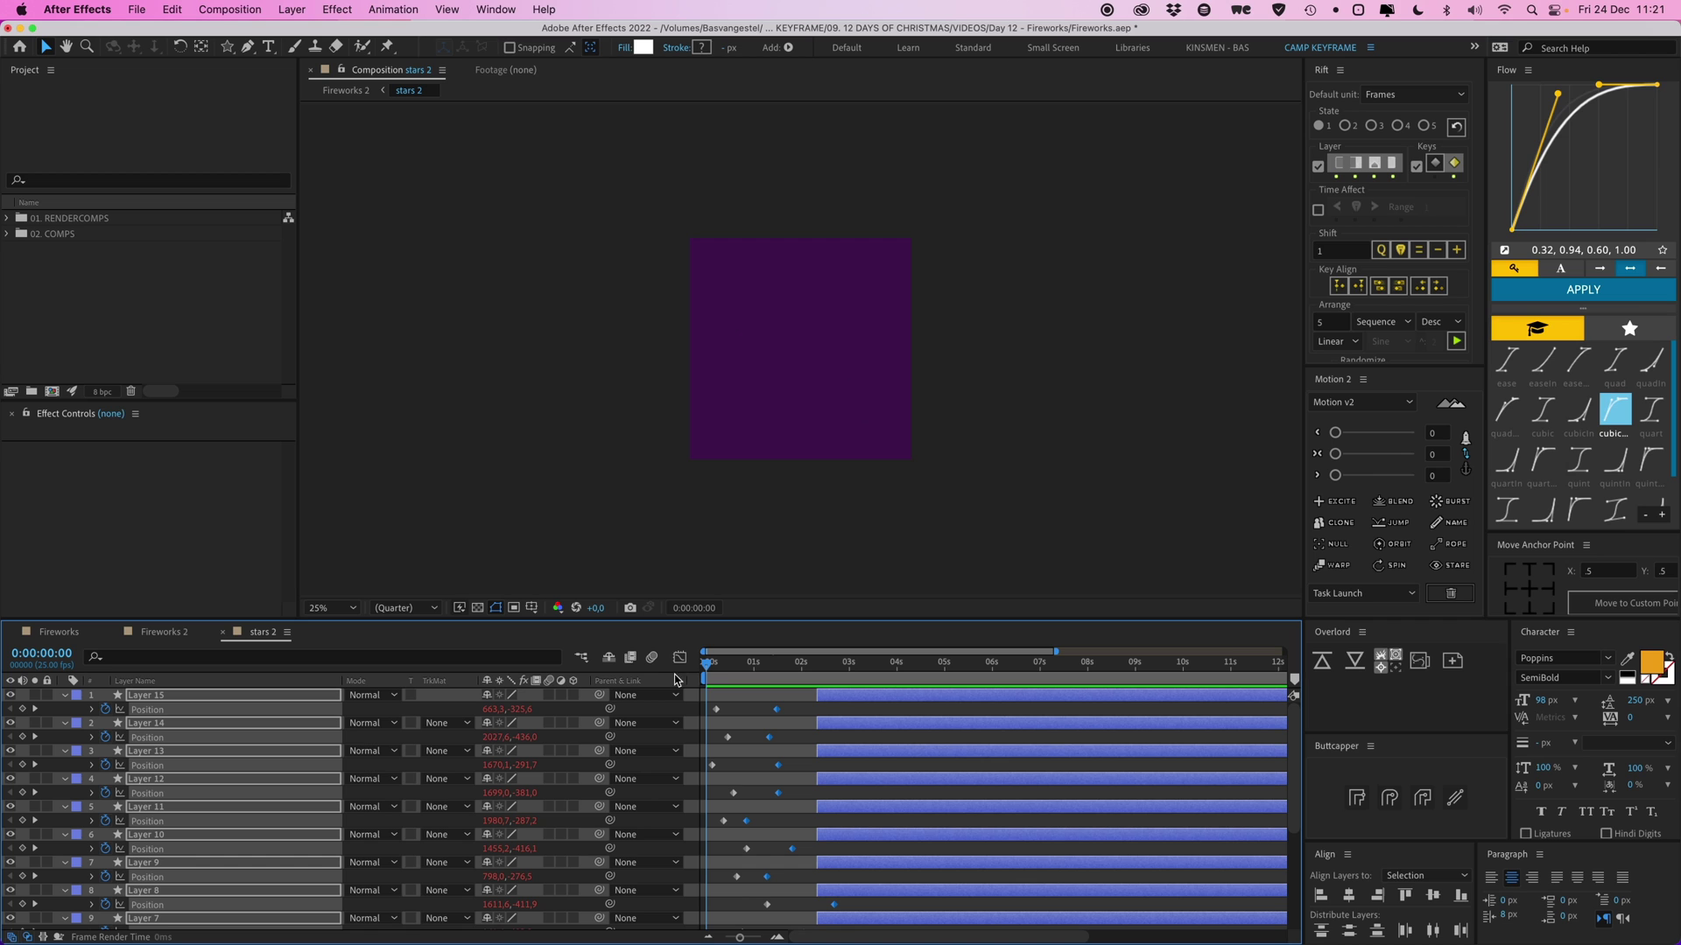
{"action": "key", "text": "bracketleft"}
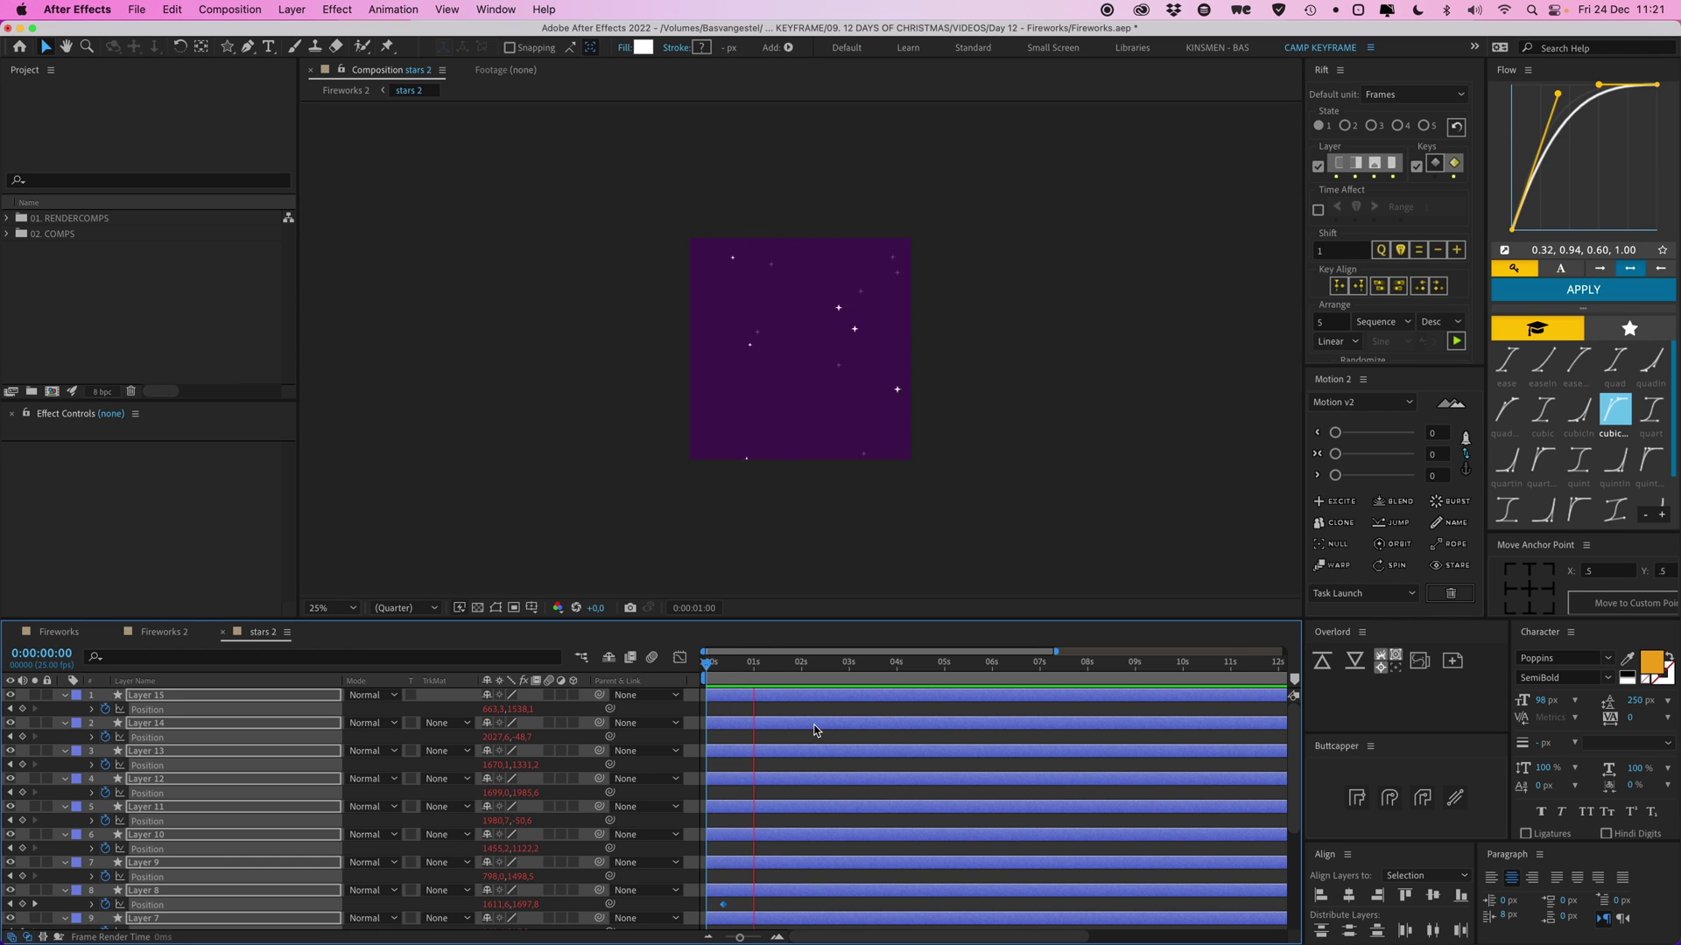
{"action": "left_click", "coordinate": [165, 632]}
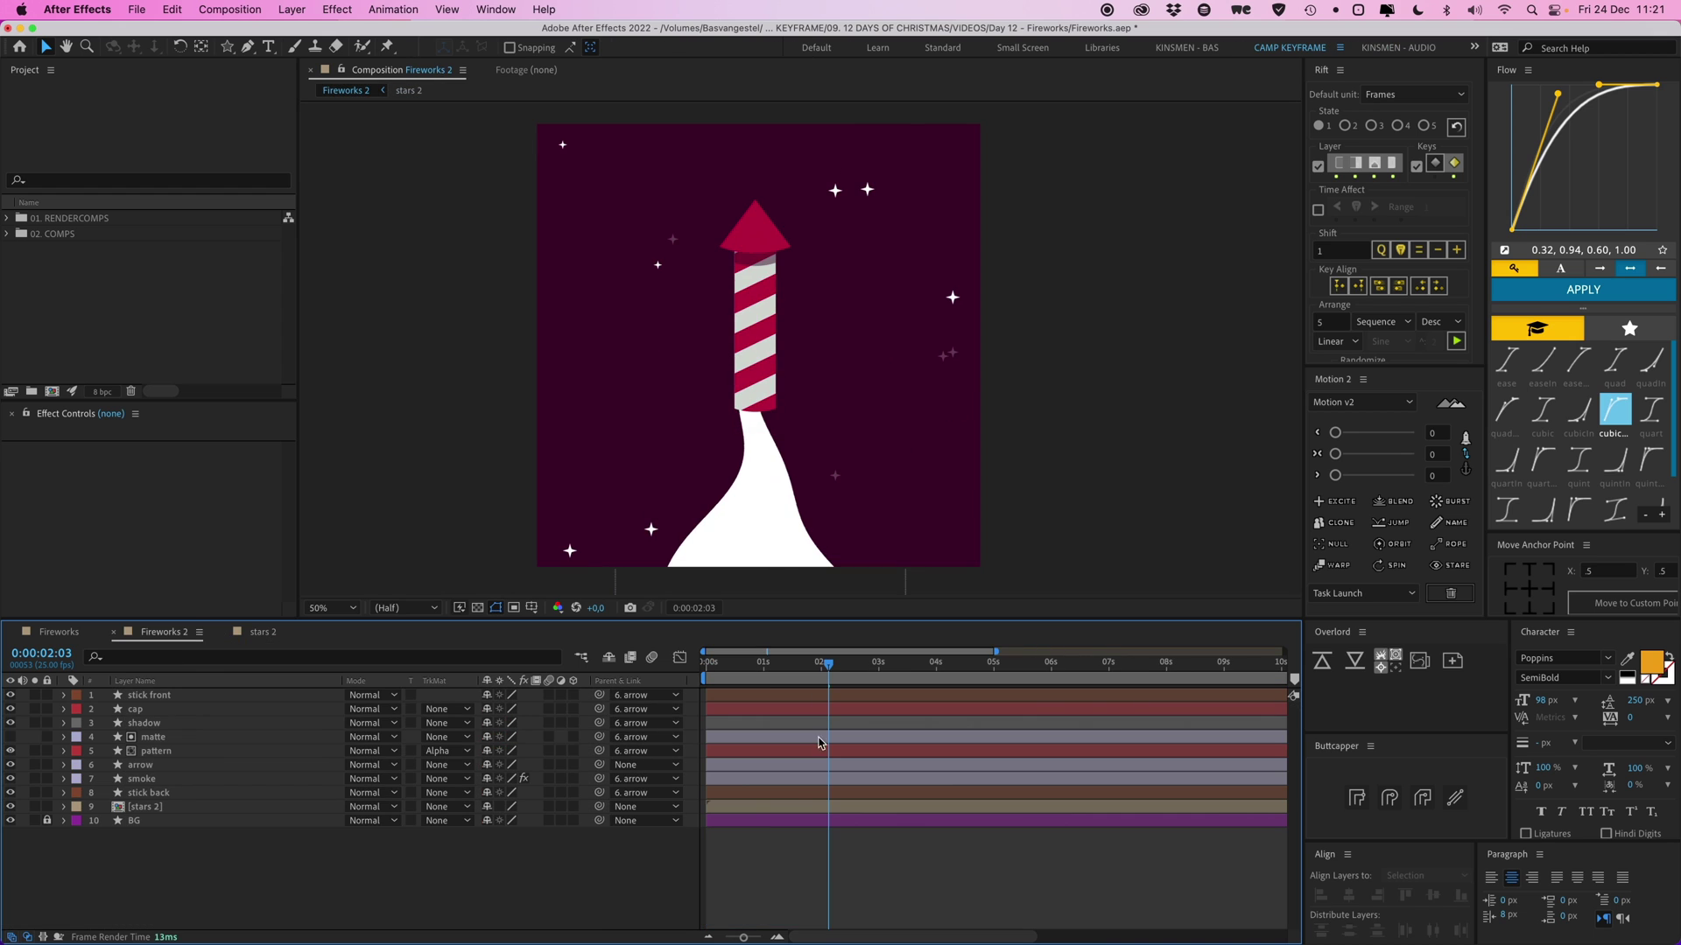
{"action": "key", "text": "space"}
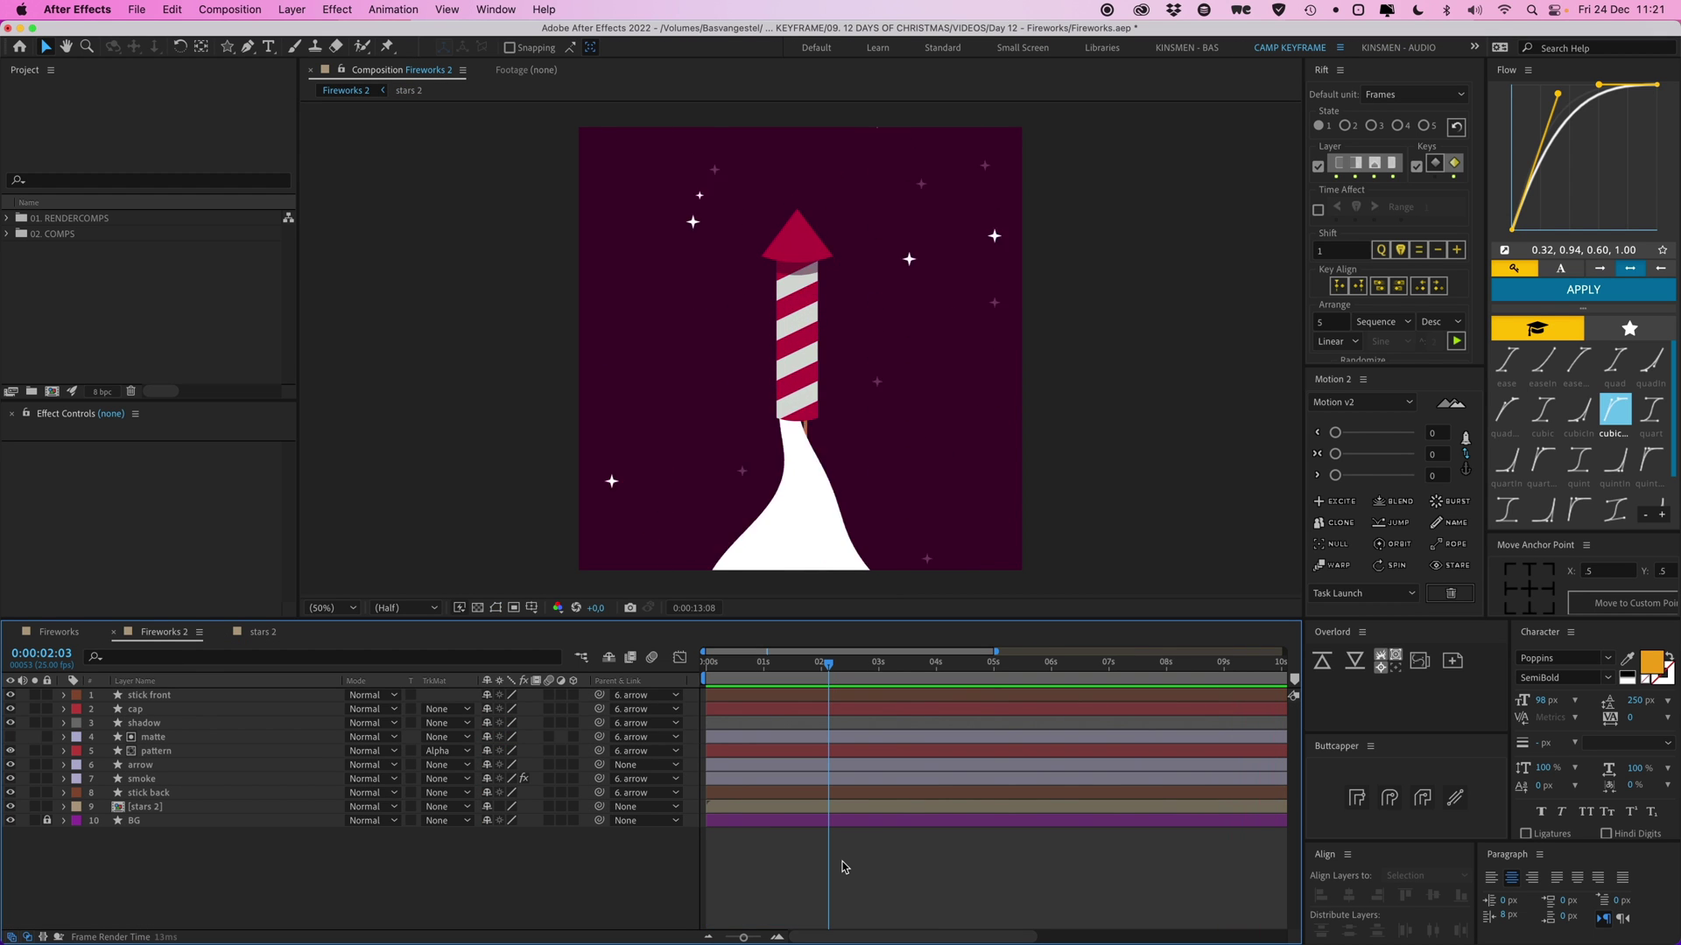